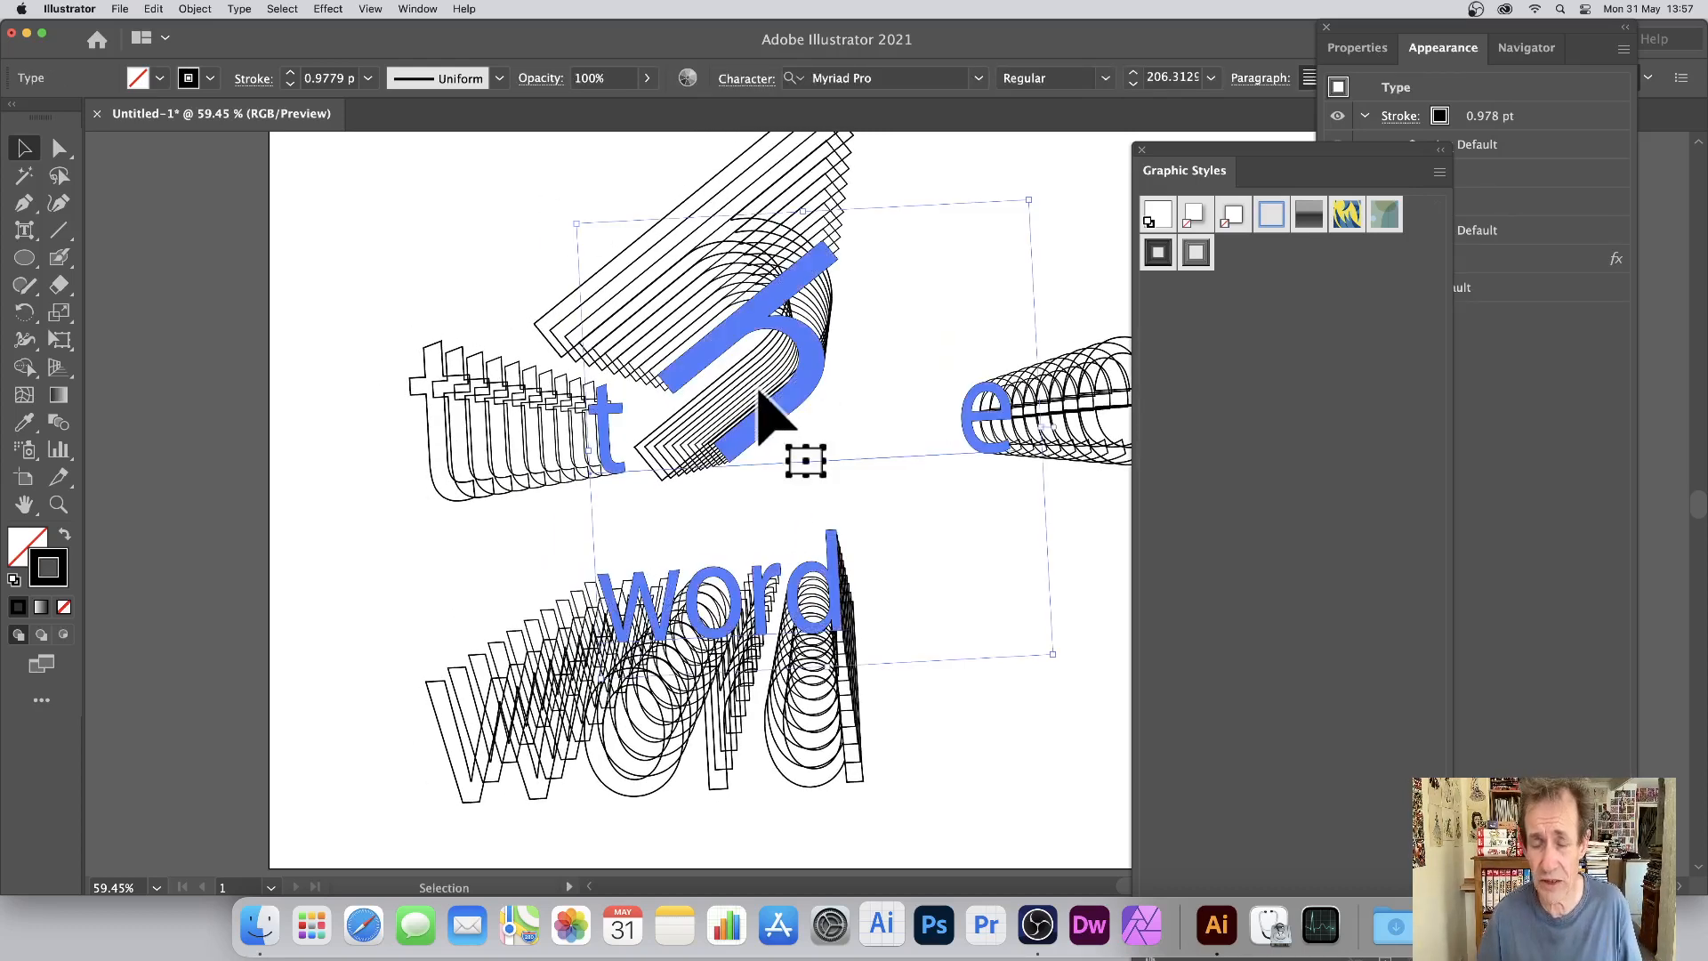
Delete the existing text artwork from the artboard and draw a circle with no fill and a thin black stroke.
scroll(762, 409, down, 1)
key(Delete)
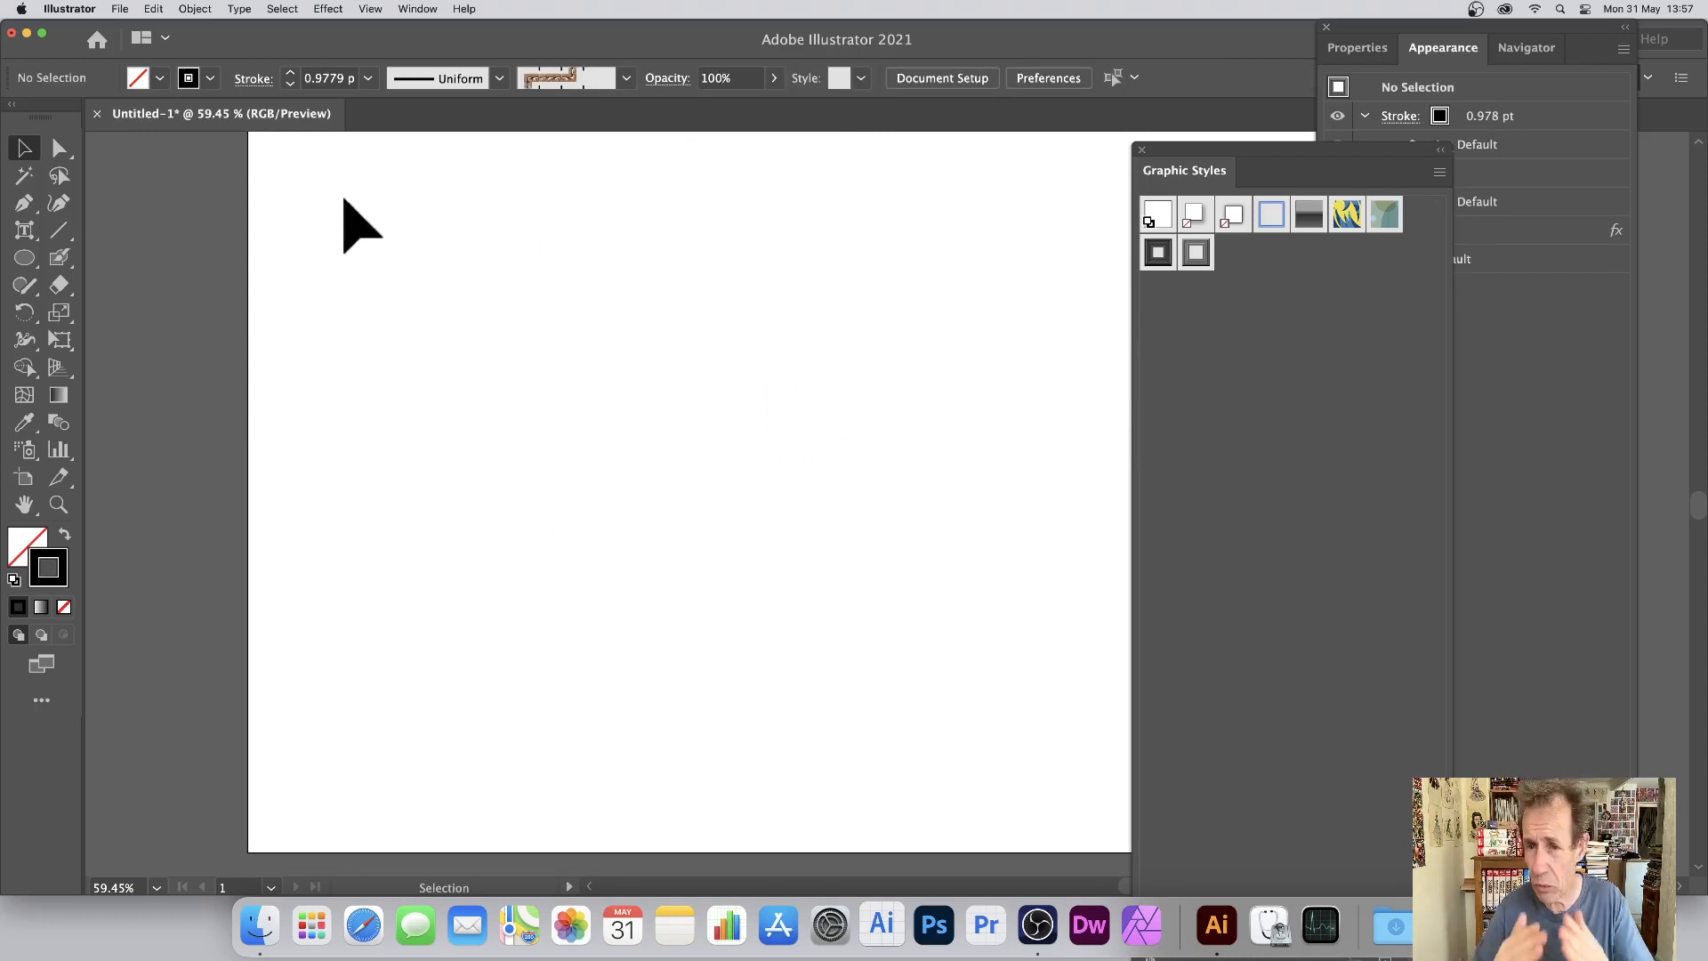
scroll(355, 187, right, 1)
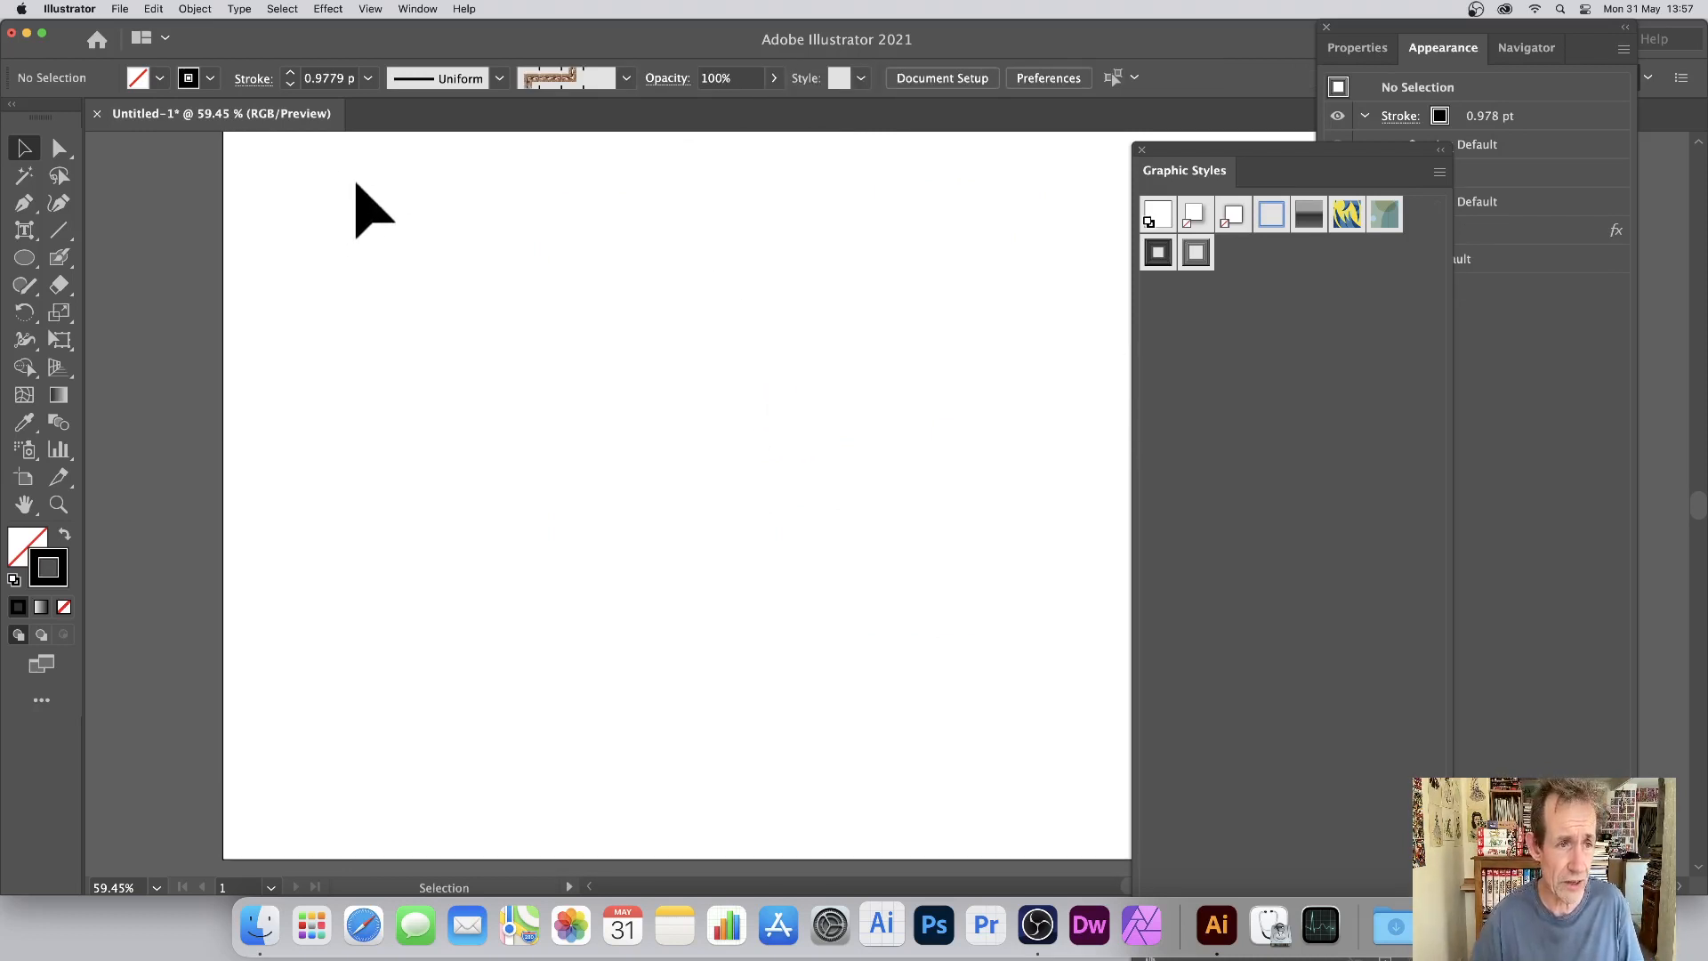
click(25, 253)
drag(487, 313, 704, 528)
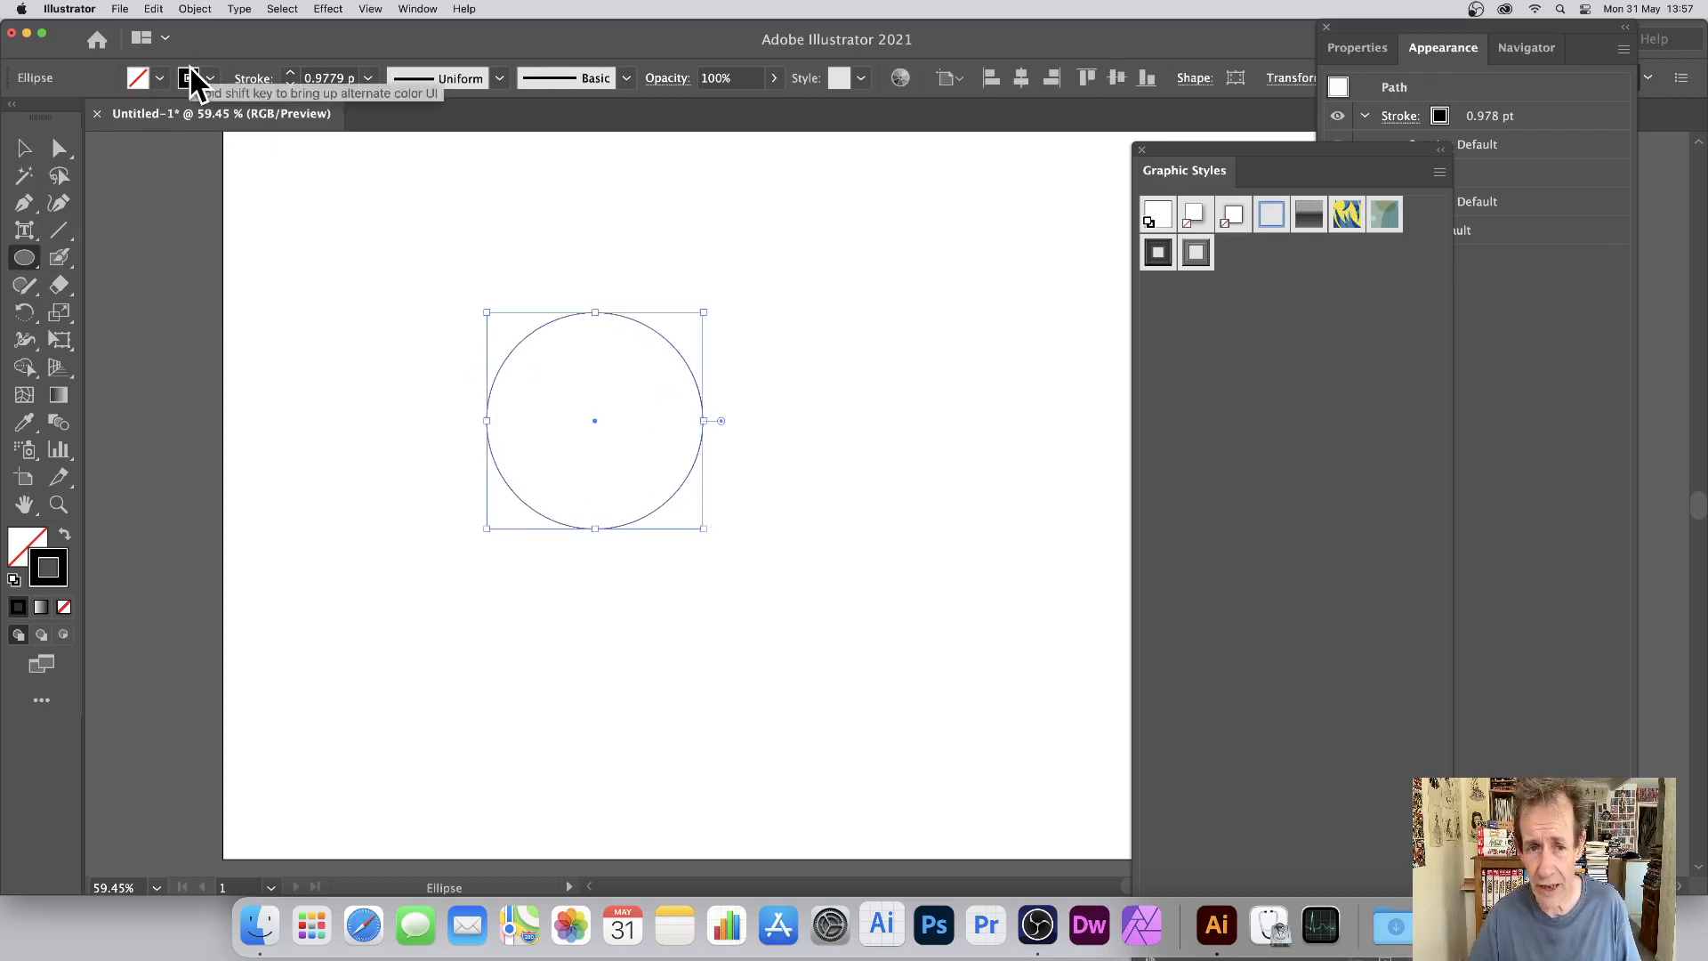
Start a Transform effect on the circle with horizontal and vertical scale both set to 105%.
click(328, 9)
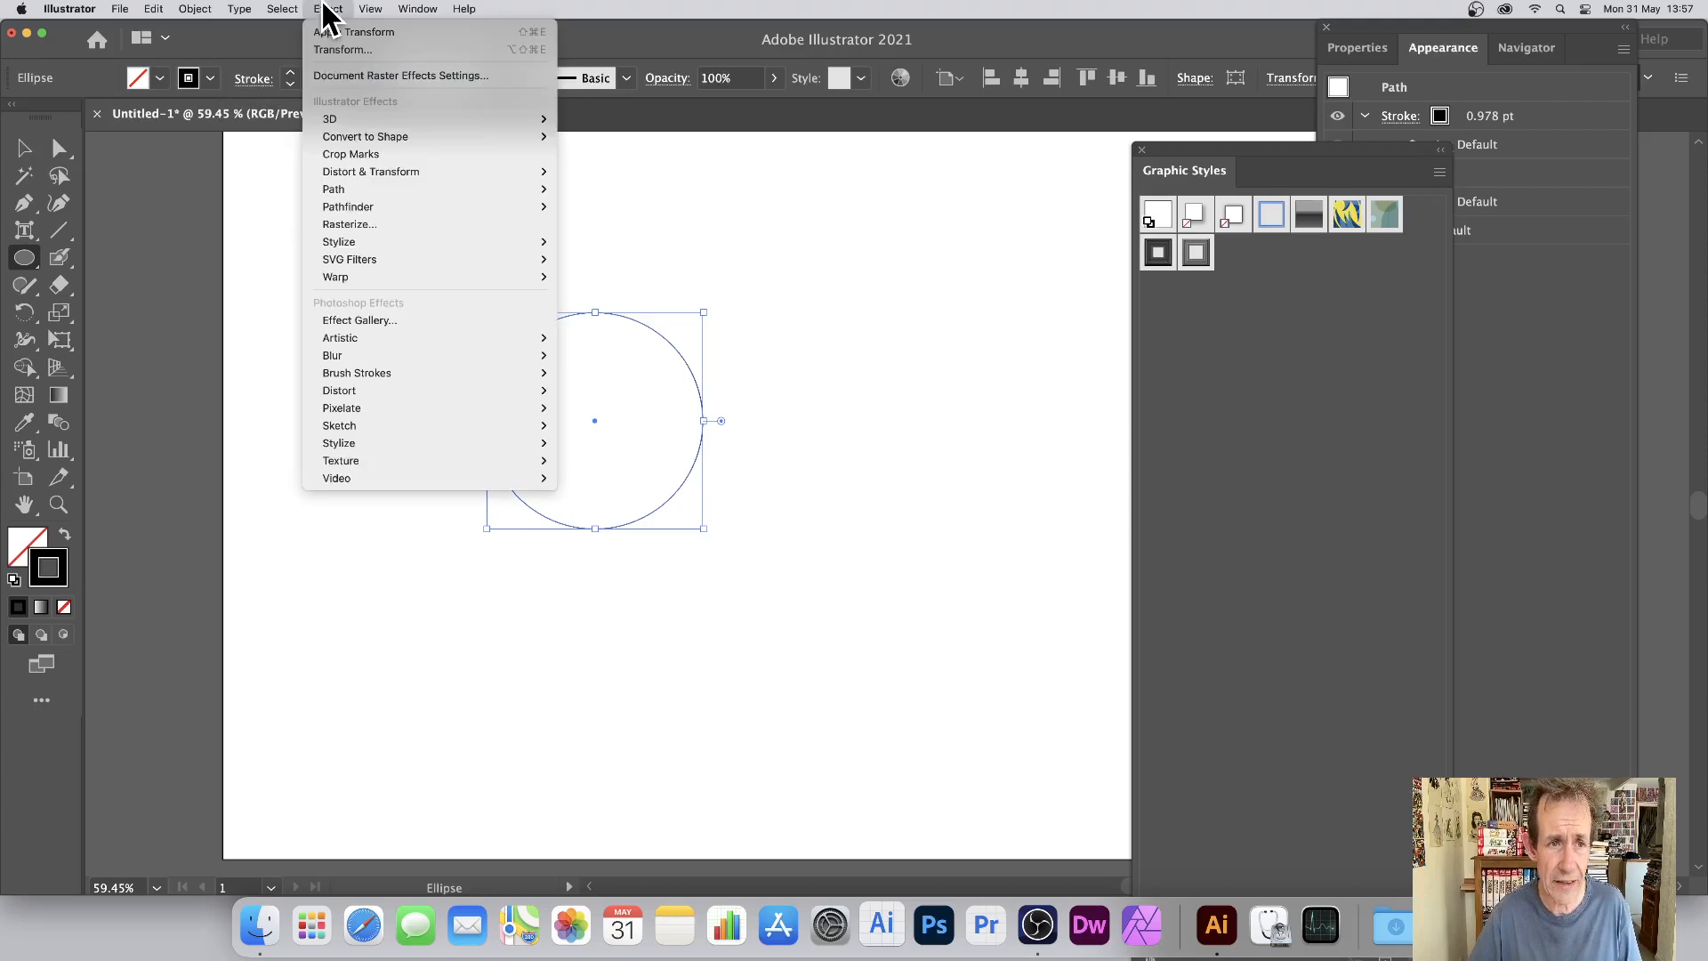
mouse_move(351, 169)
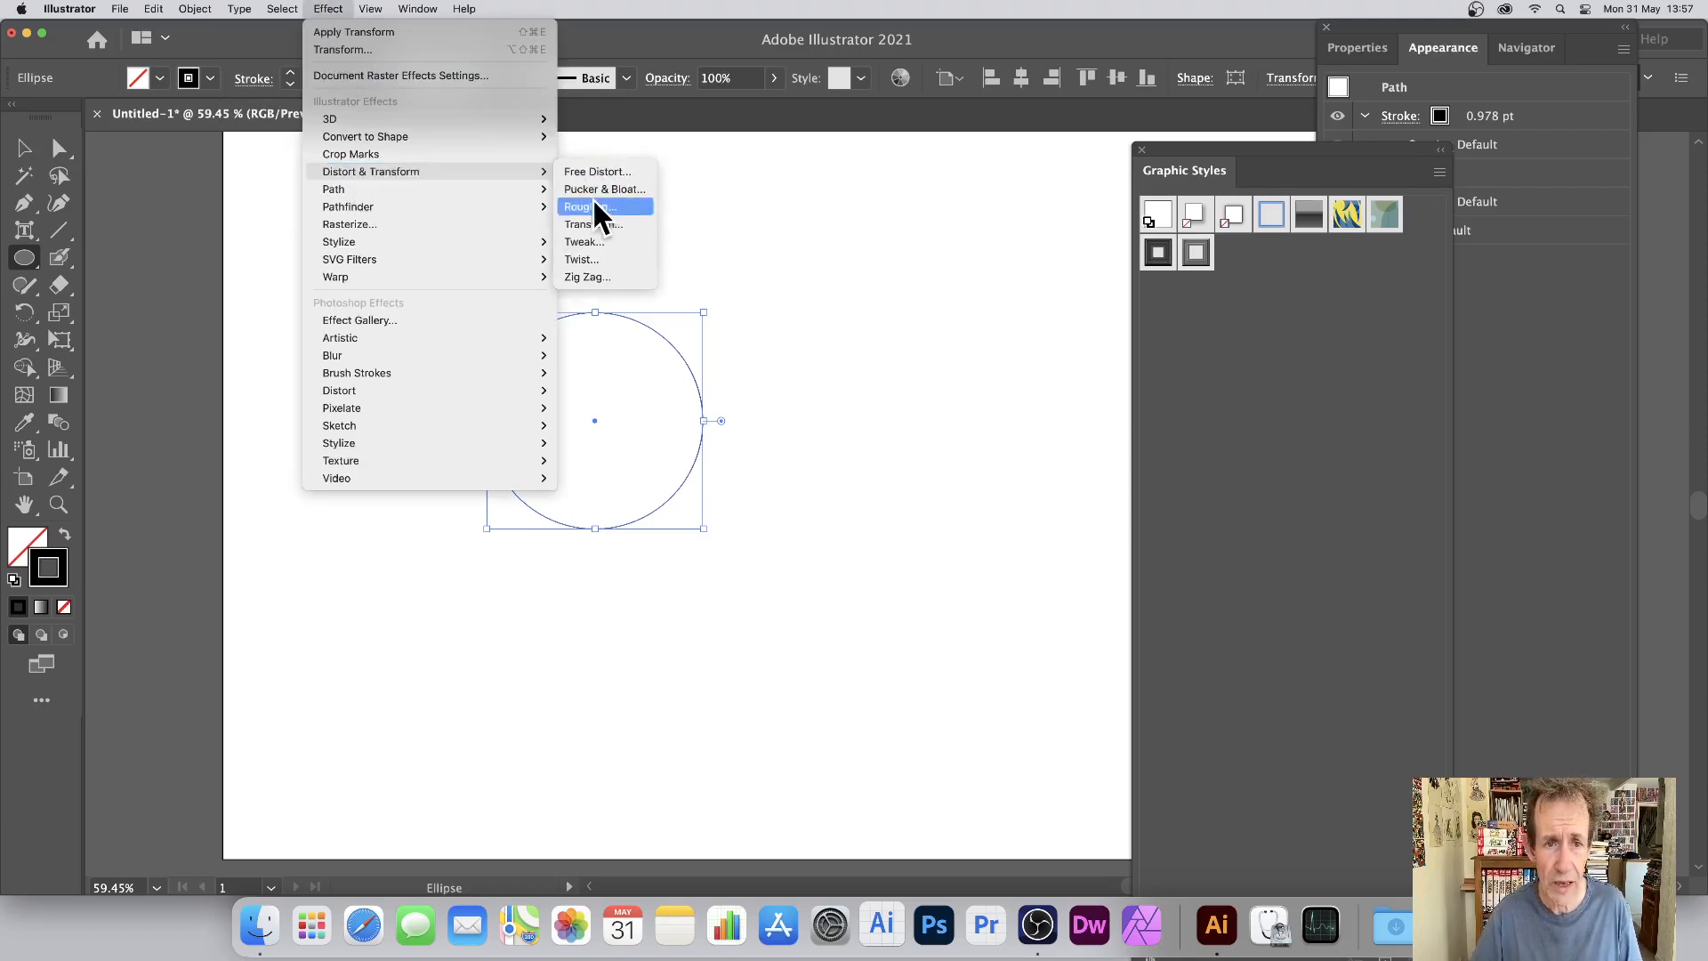
click(594, 228)
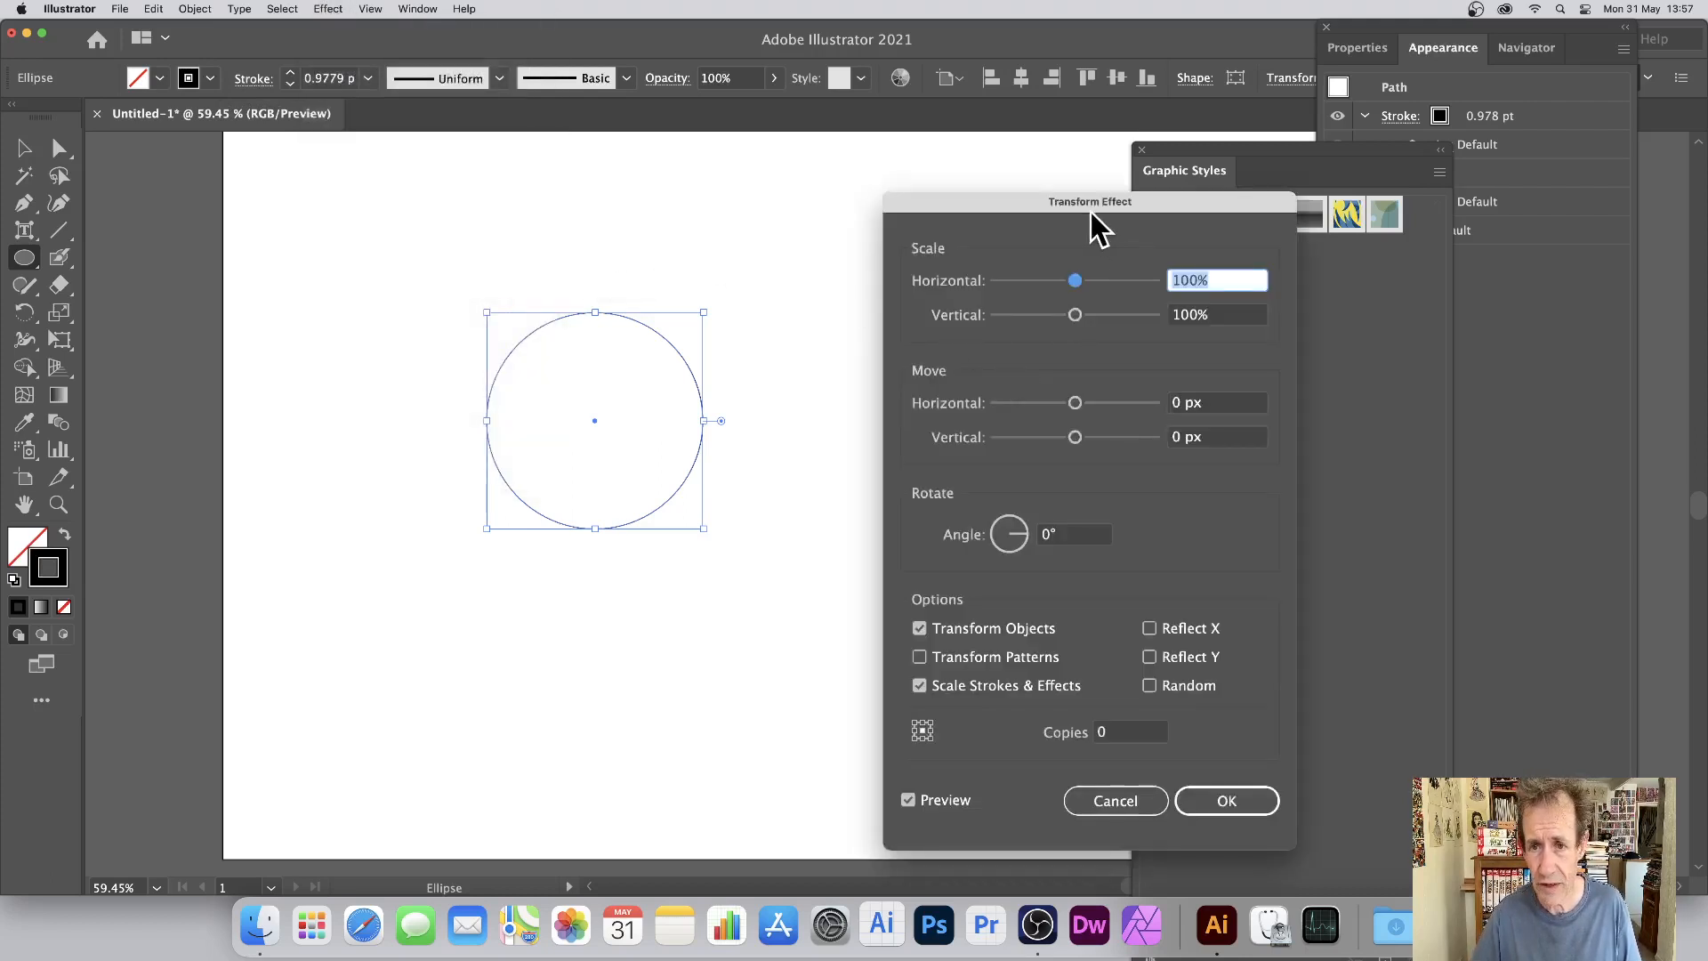
drag(1091, 213, 984, 186)
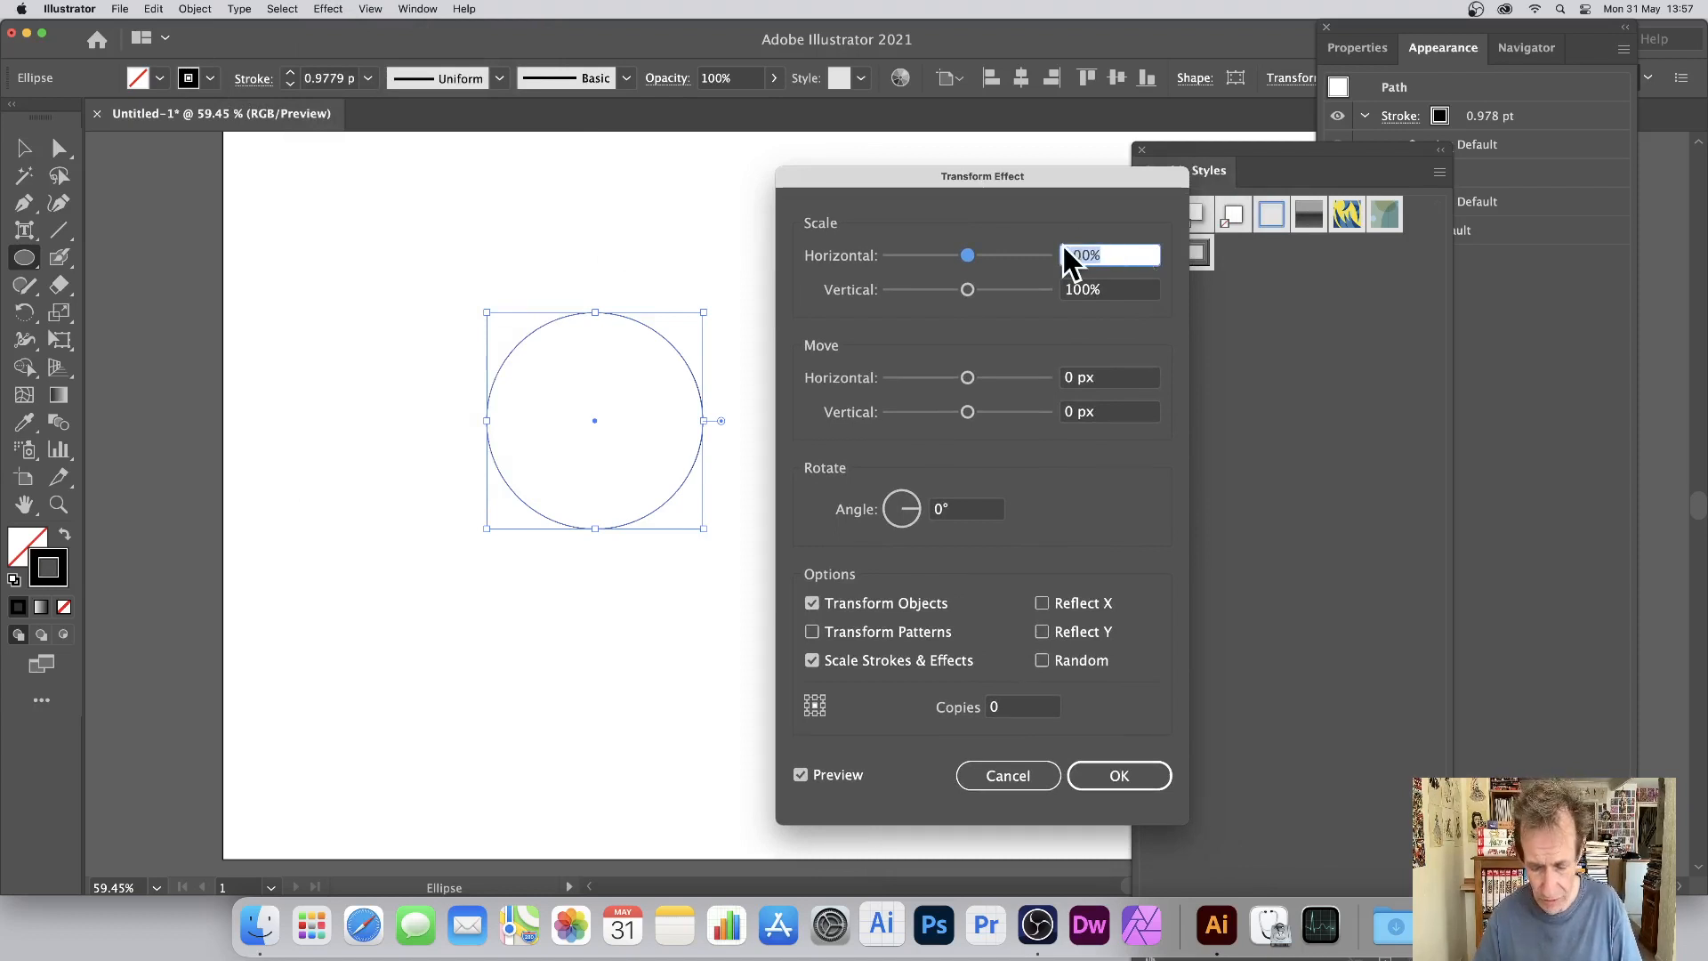
text(10)
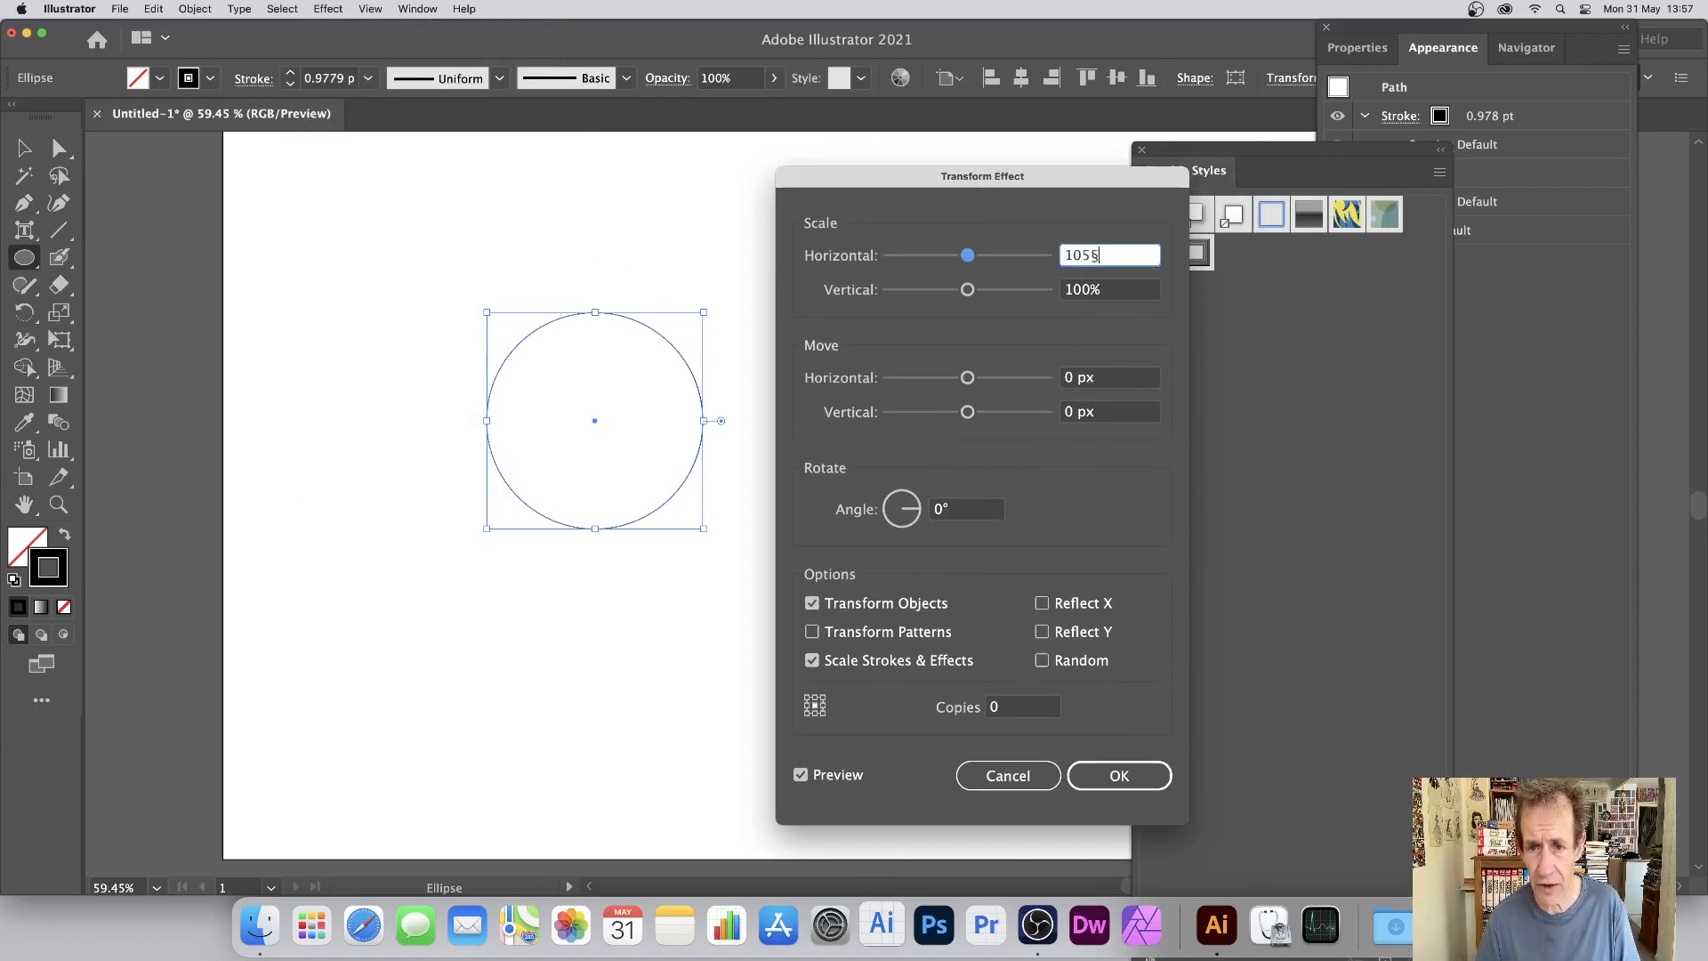
key(Tab)
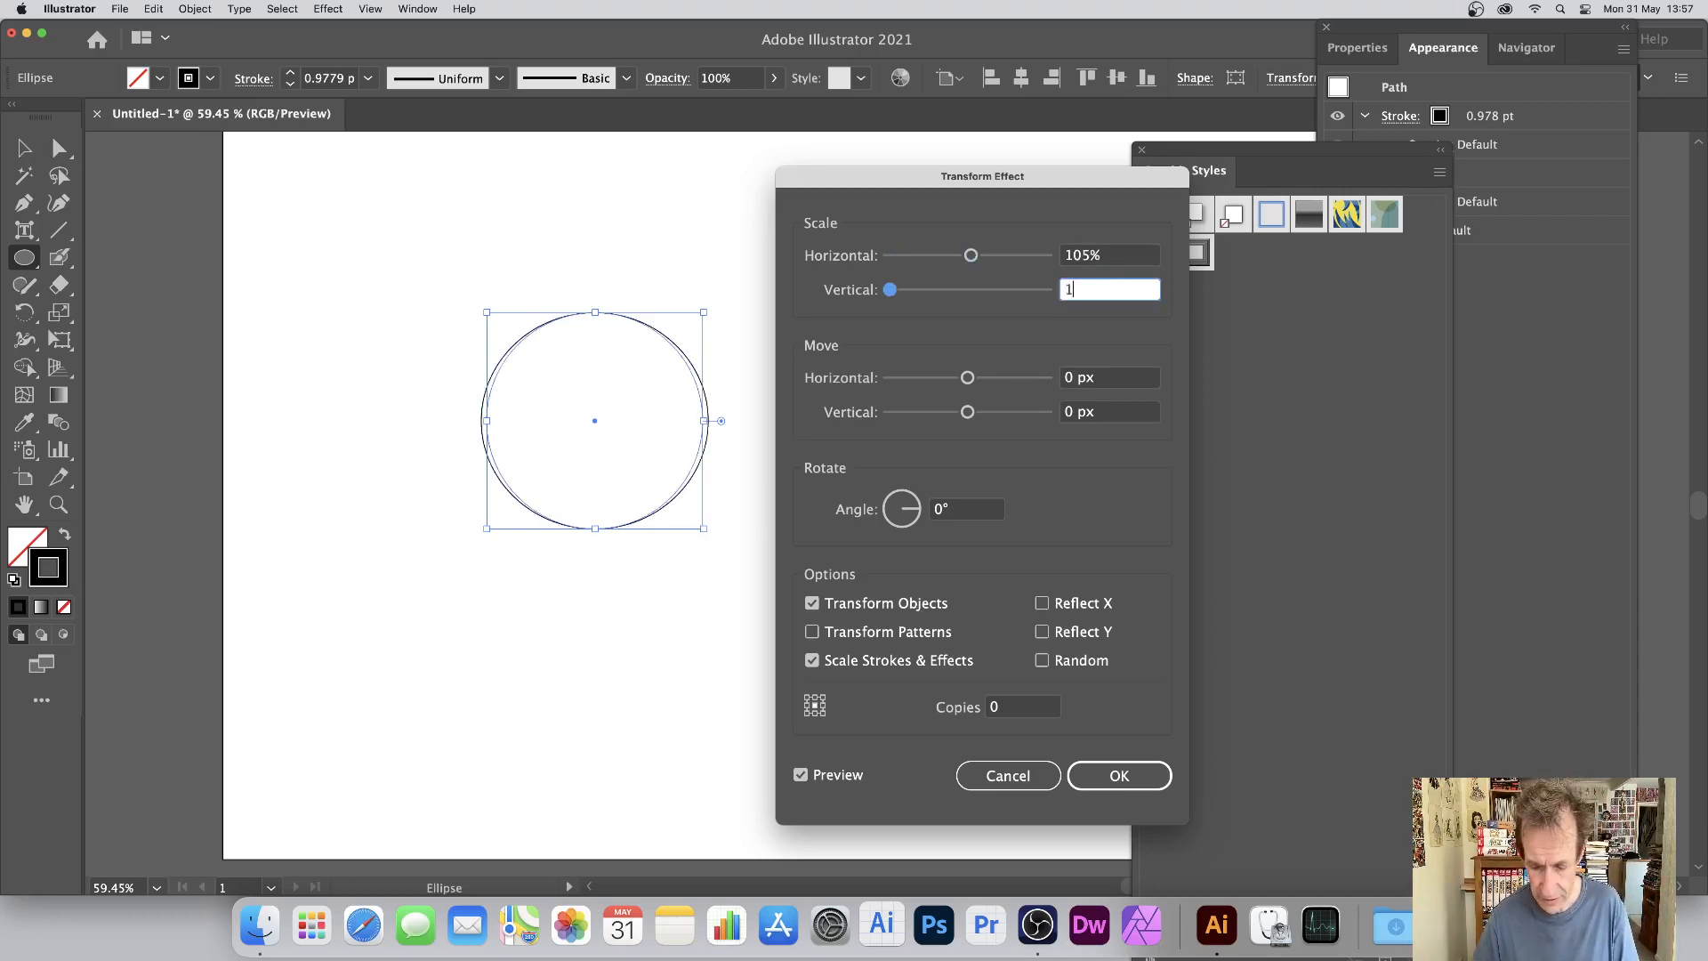
key(Tab)
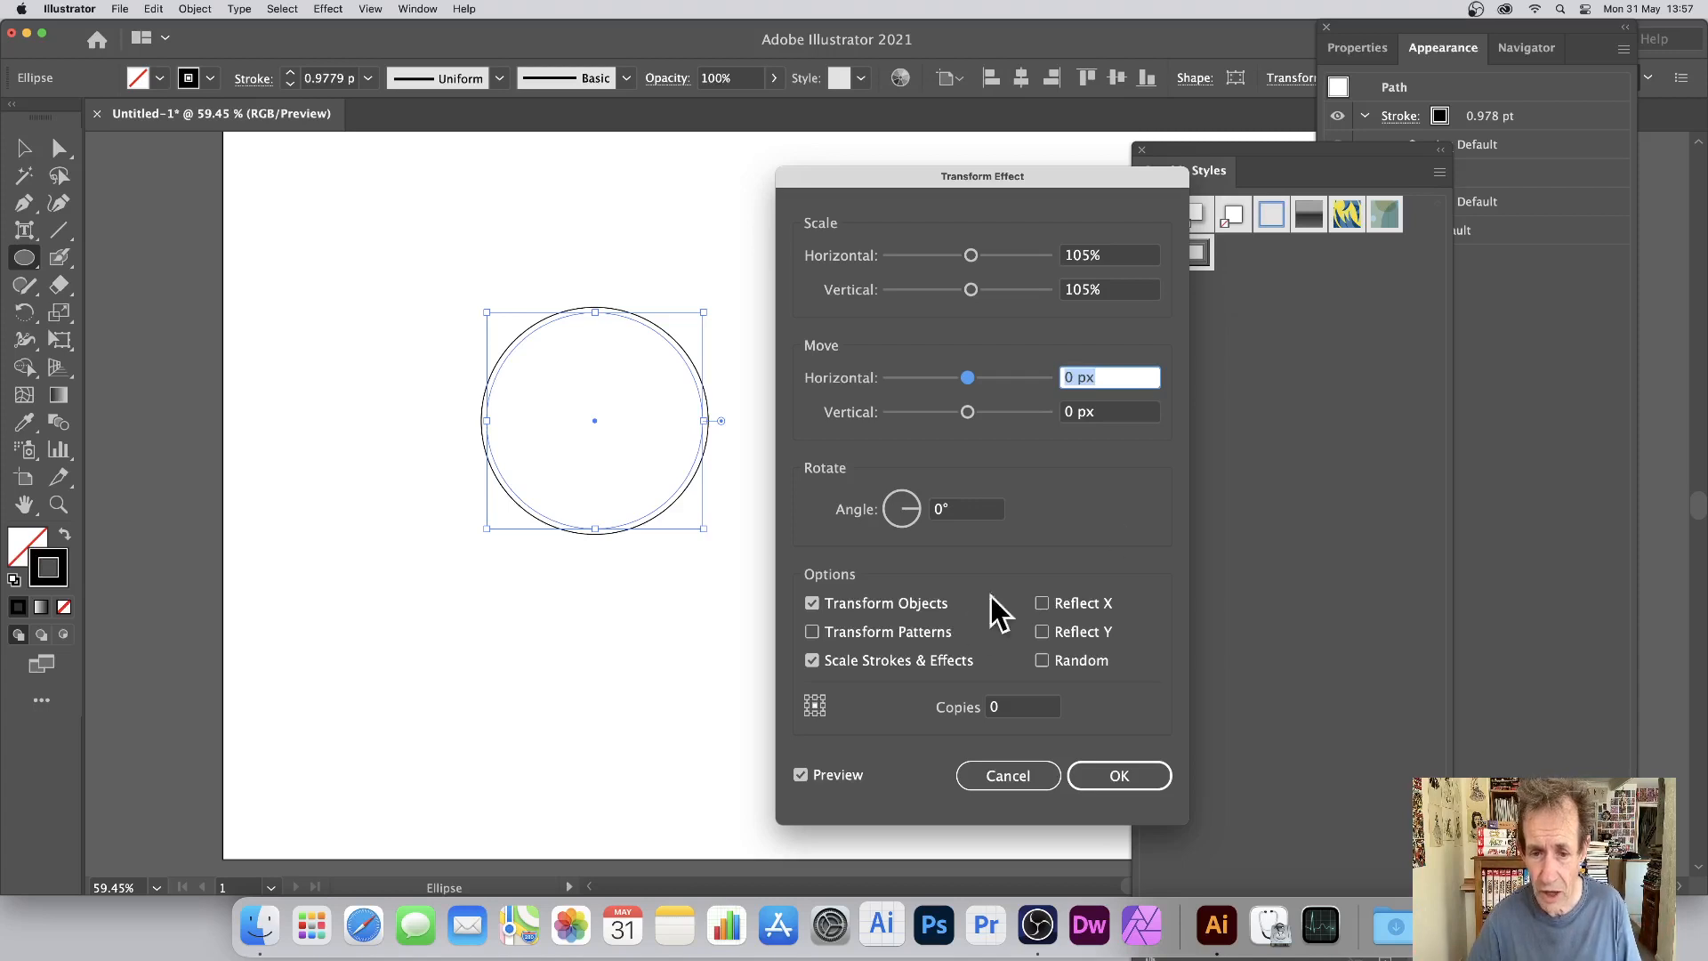
Set the Transform effect to 14 copies and apply it to the circle.
click(1003, 704)
text(14)
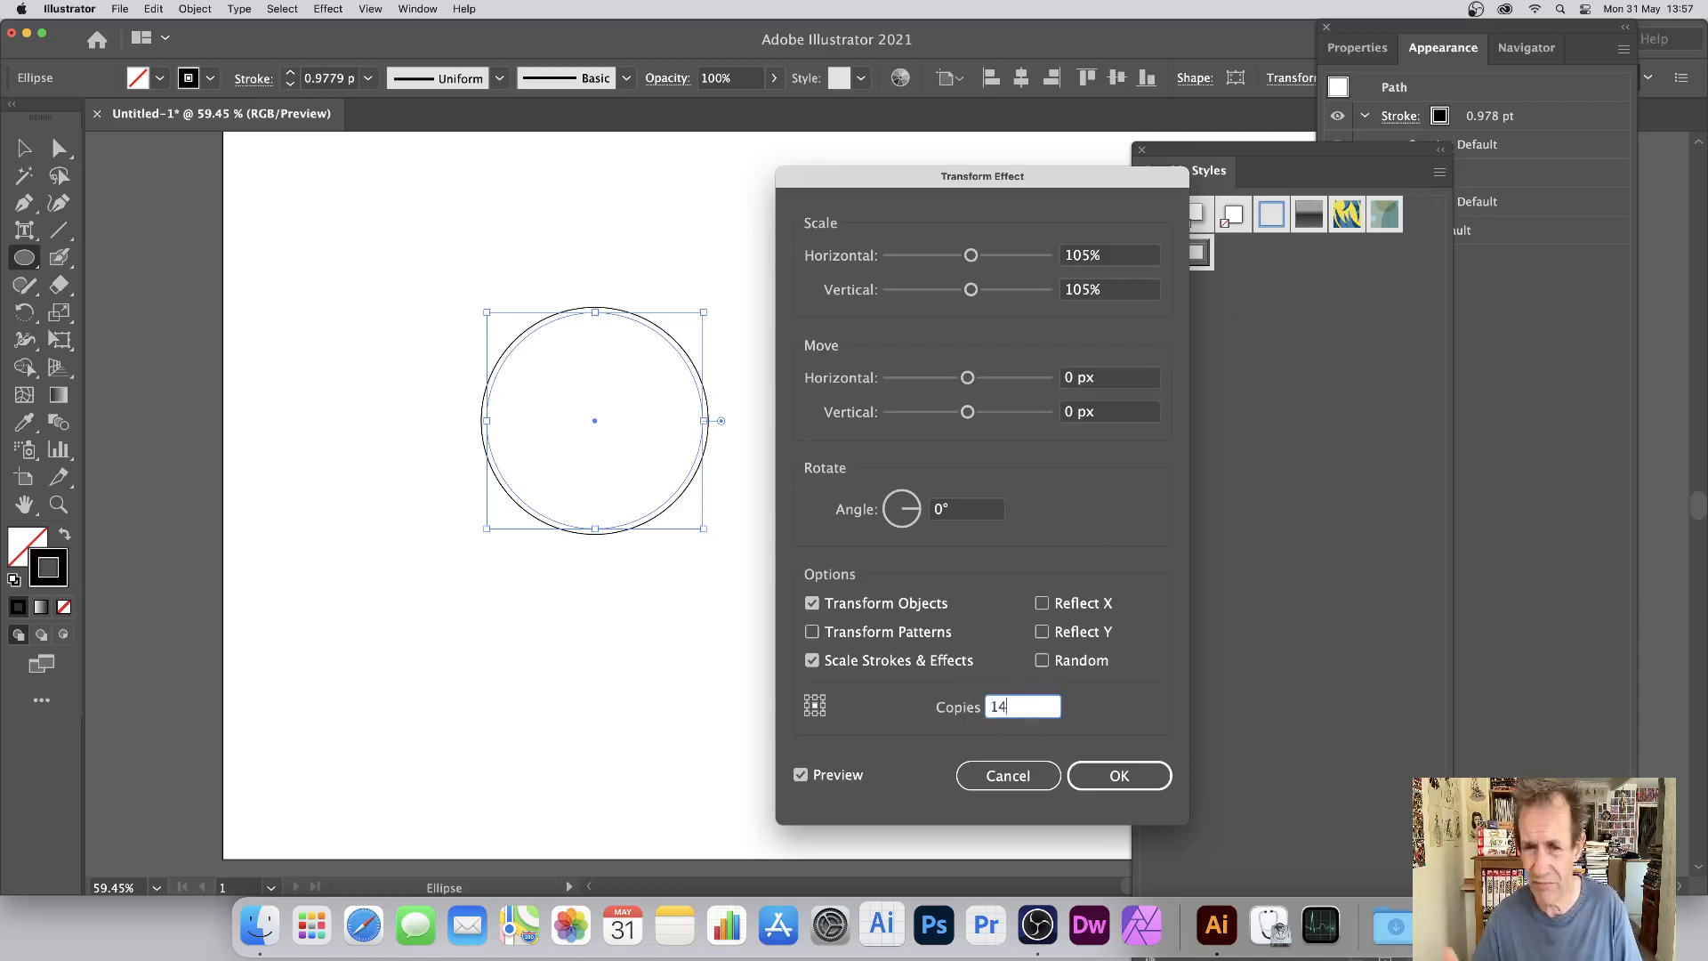
key(Tab)
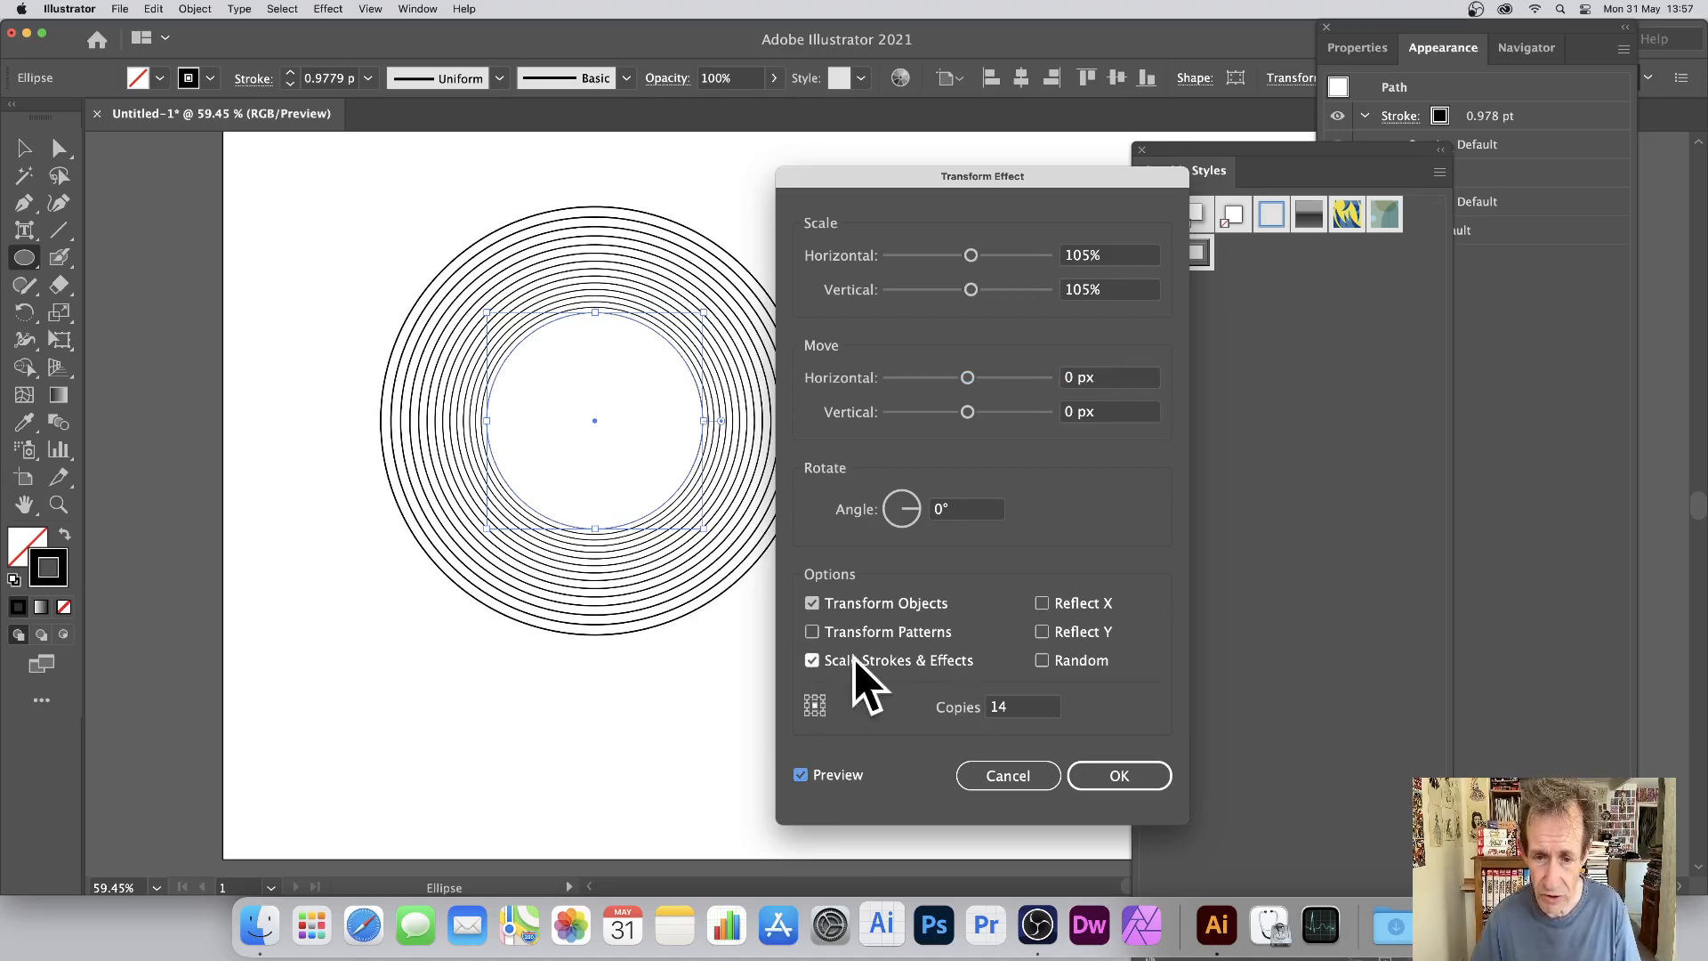
click(815, 660)
click(815, 660)
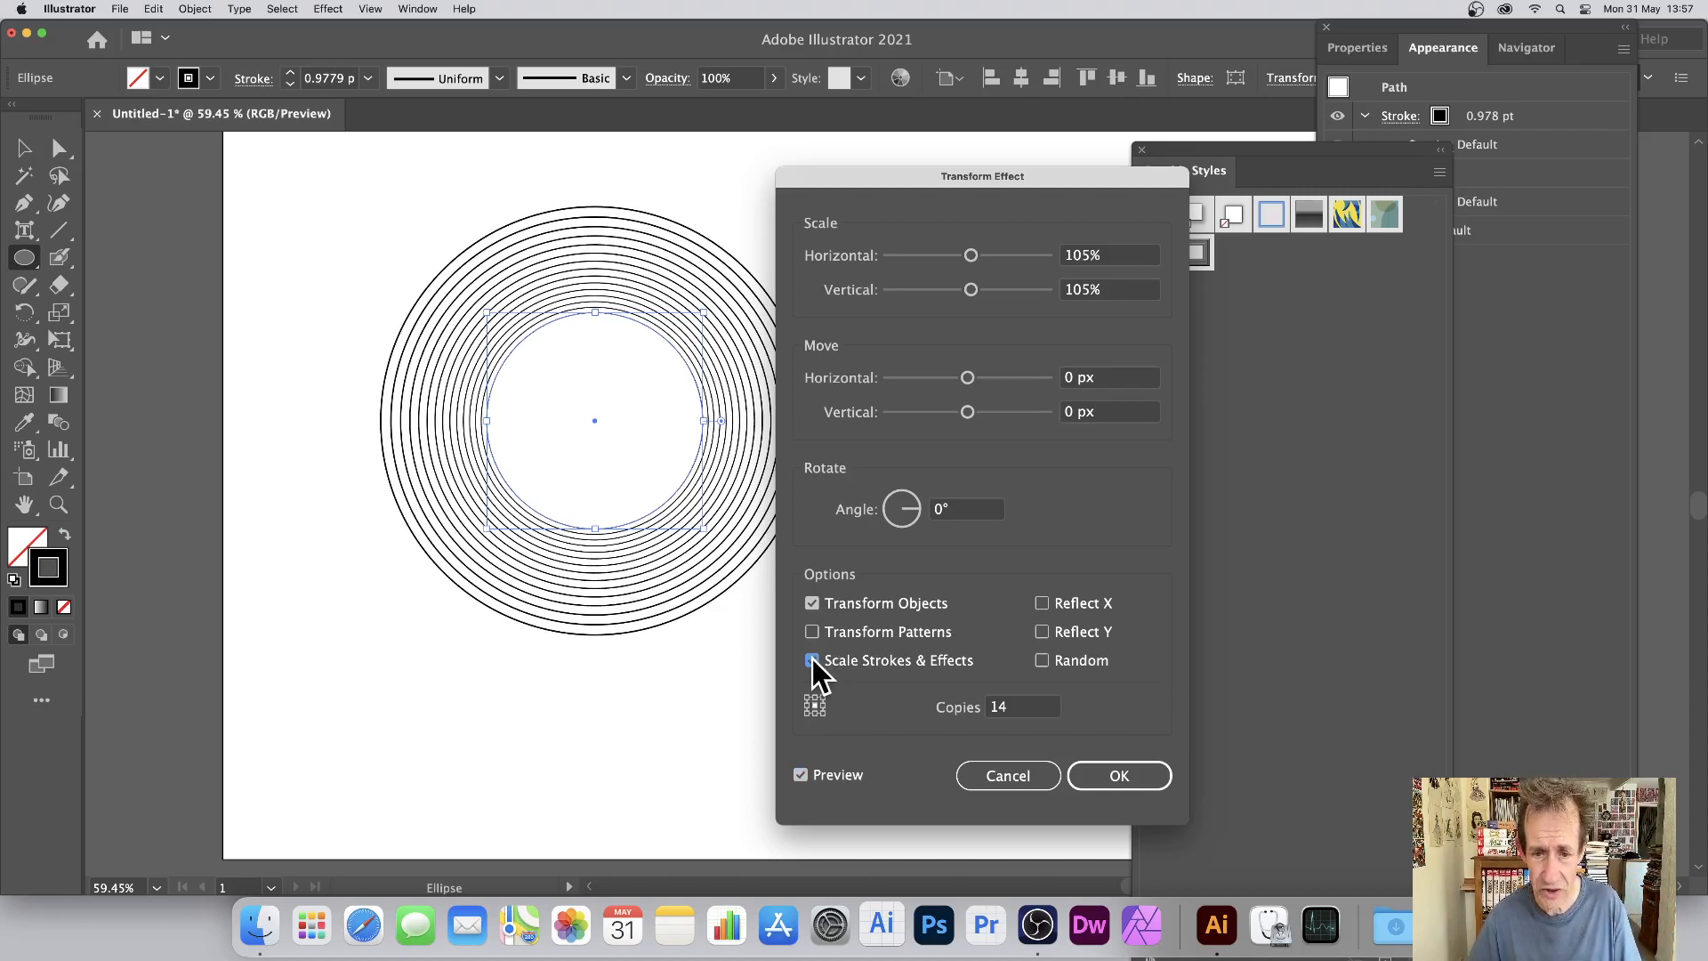
click(813, 660)
click(1147, 778)
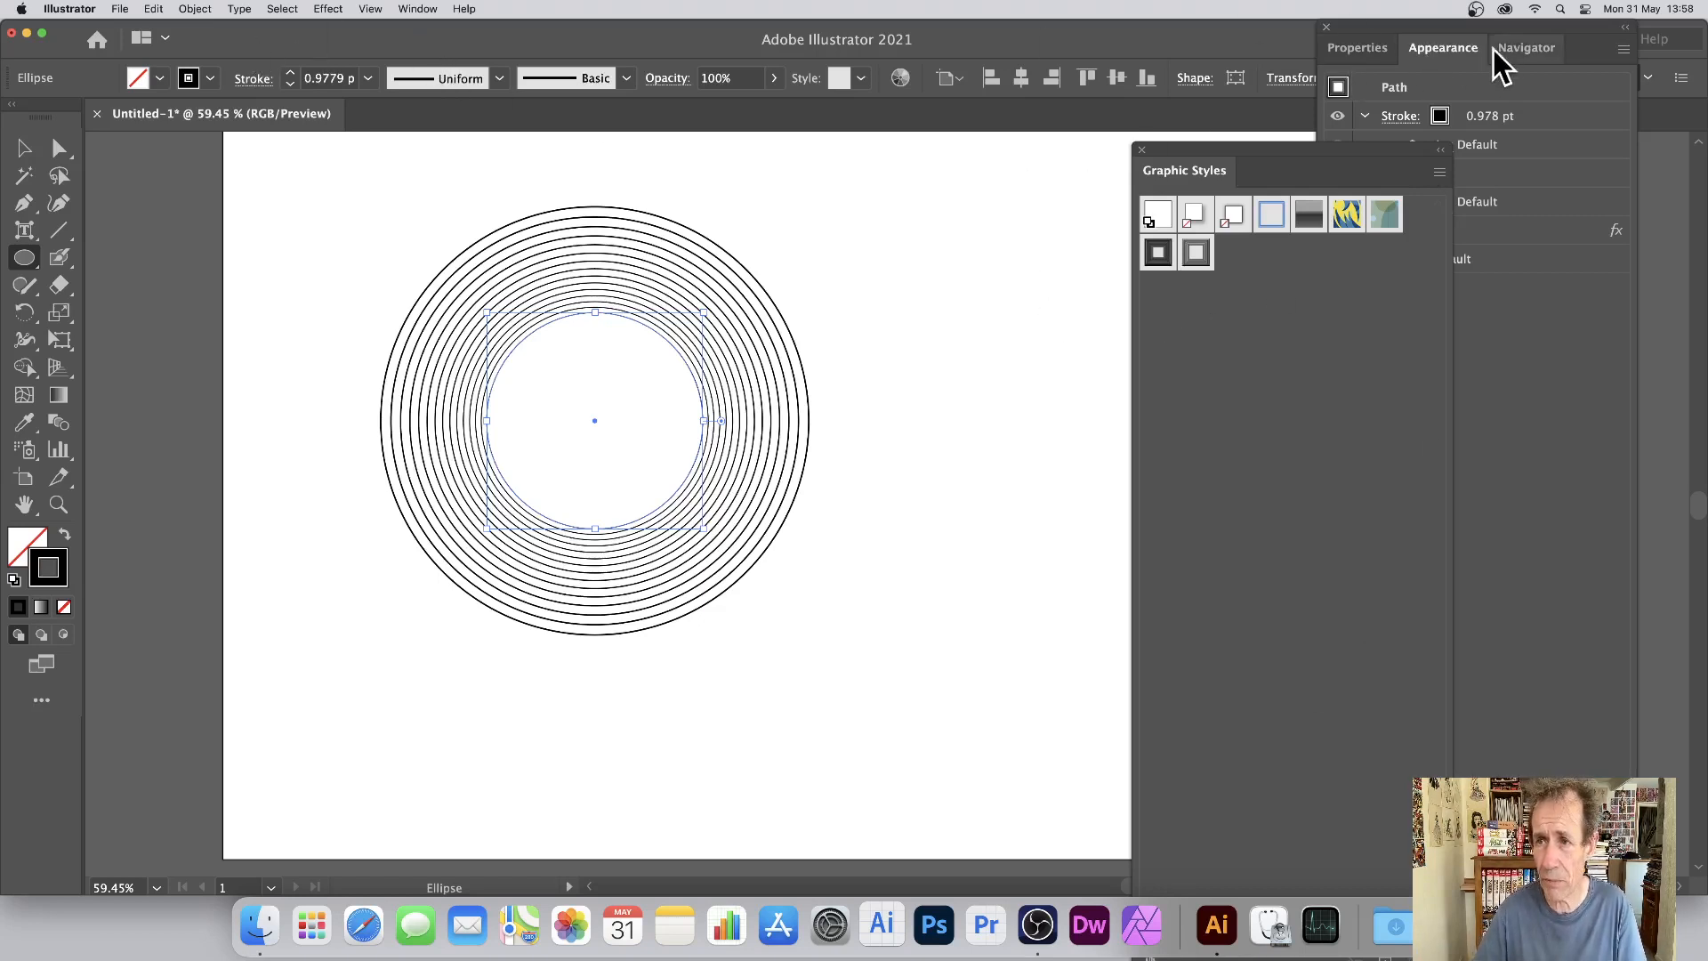
Save the circle's appearance as a new graphic style under its default name and delete the circle.
click(430, 9)
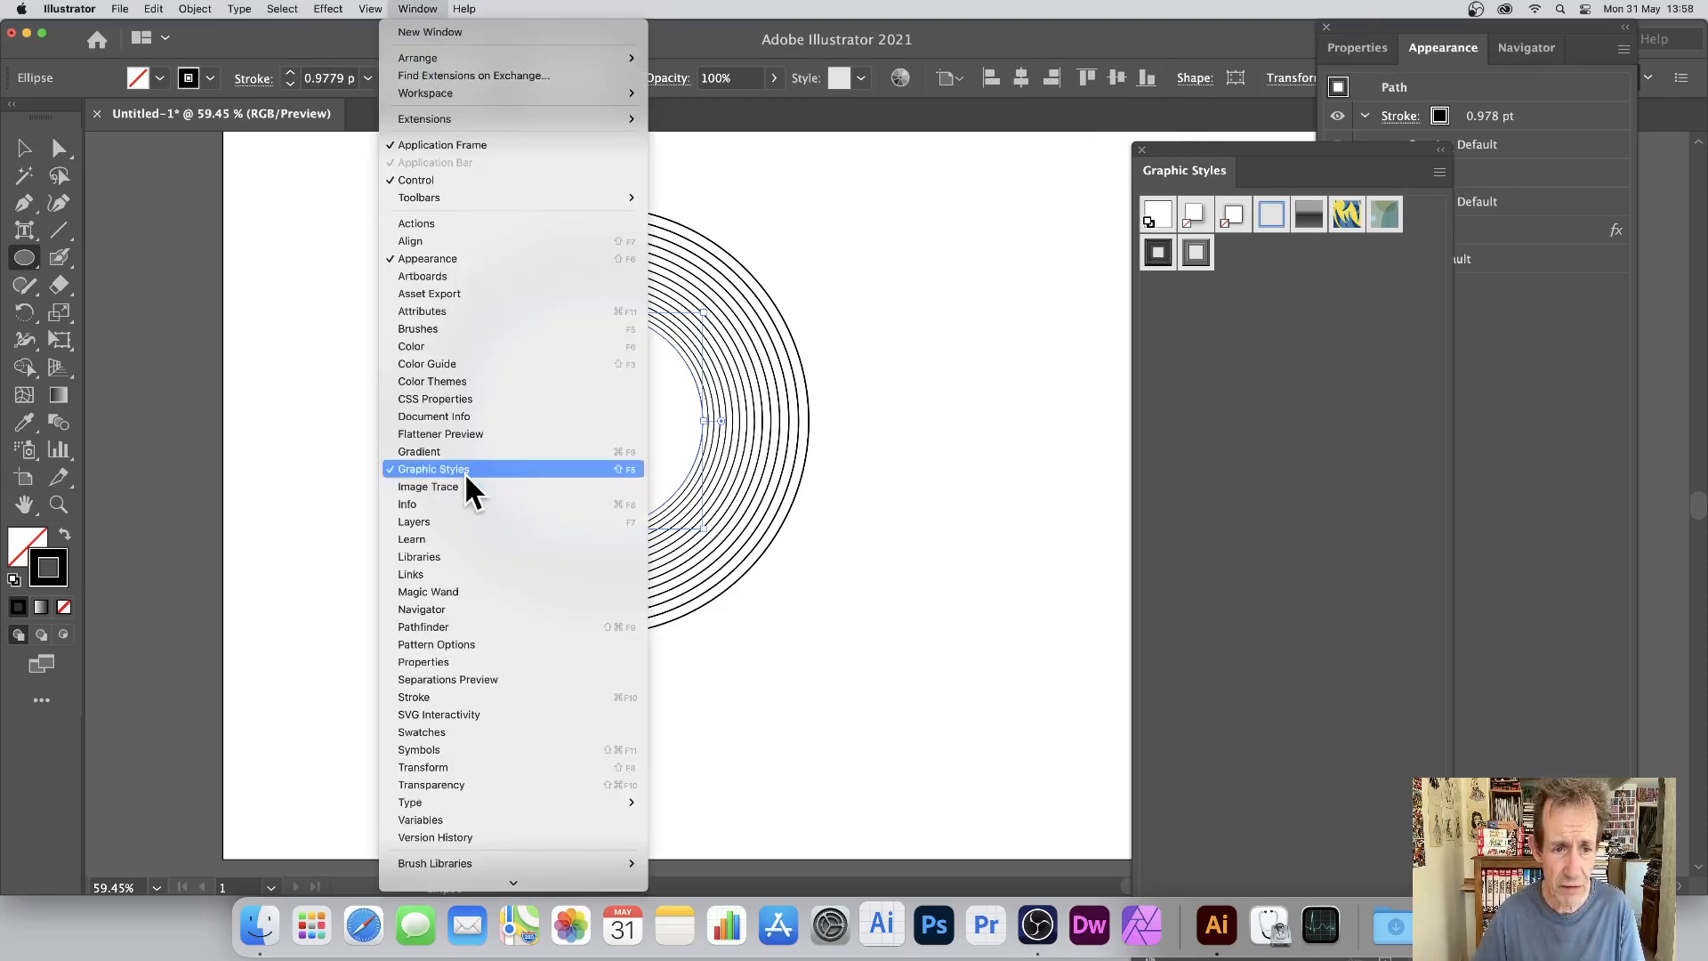
click(1219, 280)
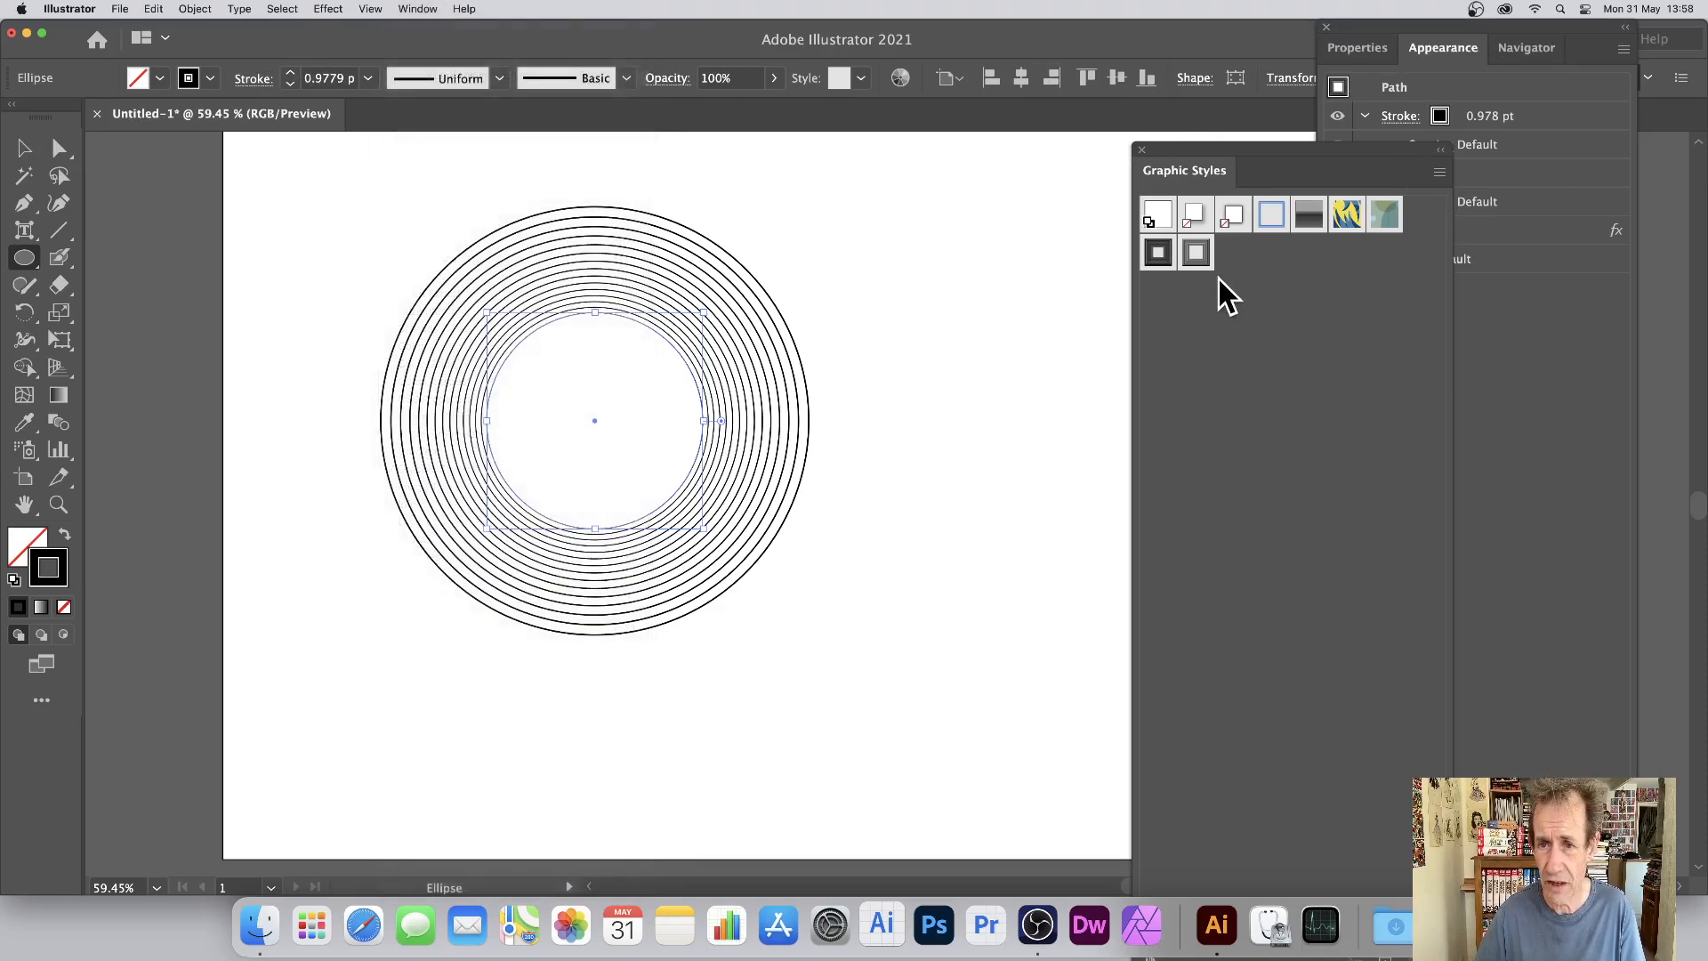
click(1438, 175)
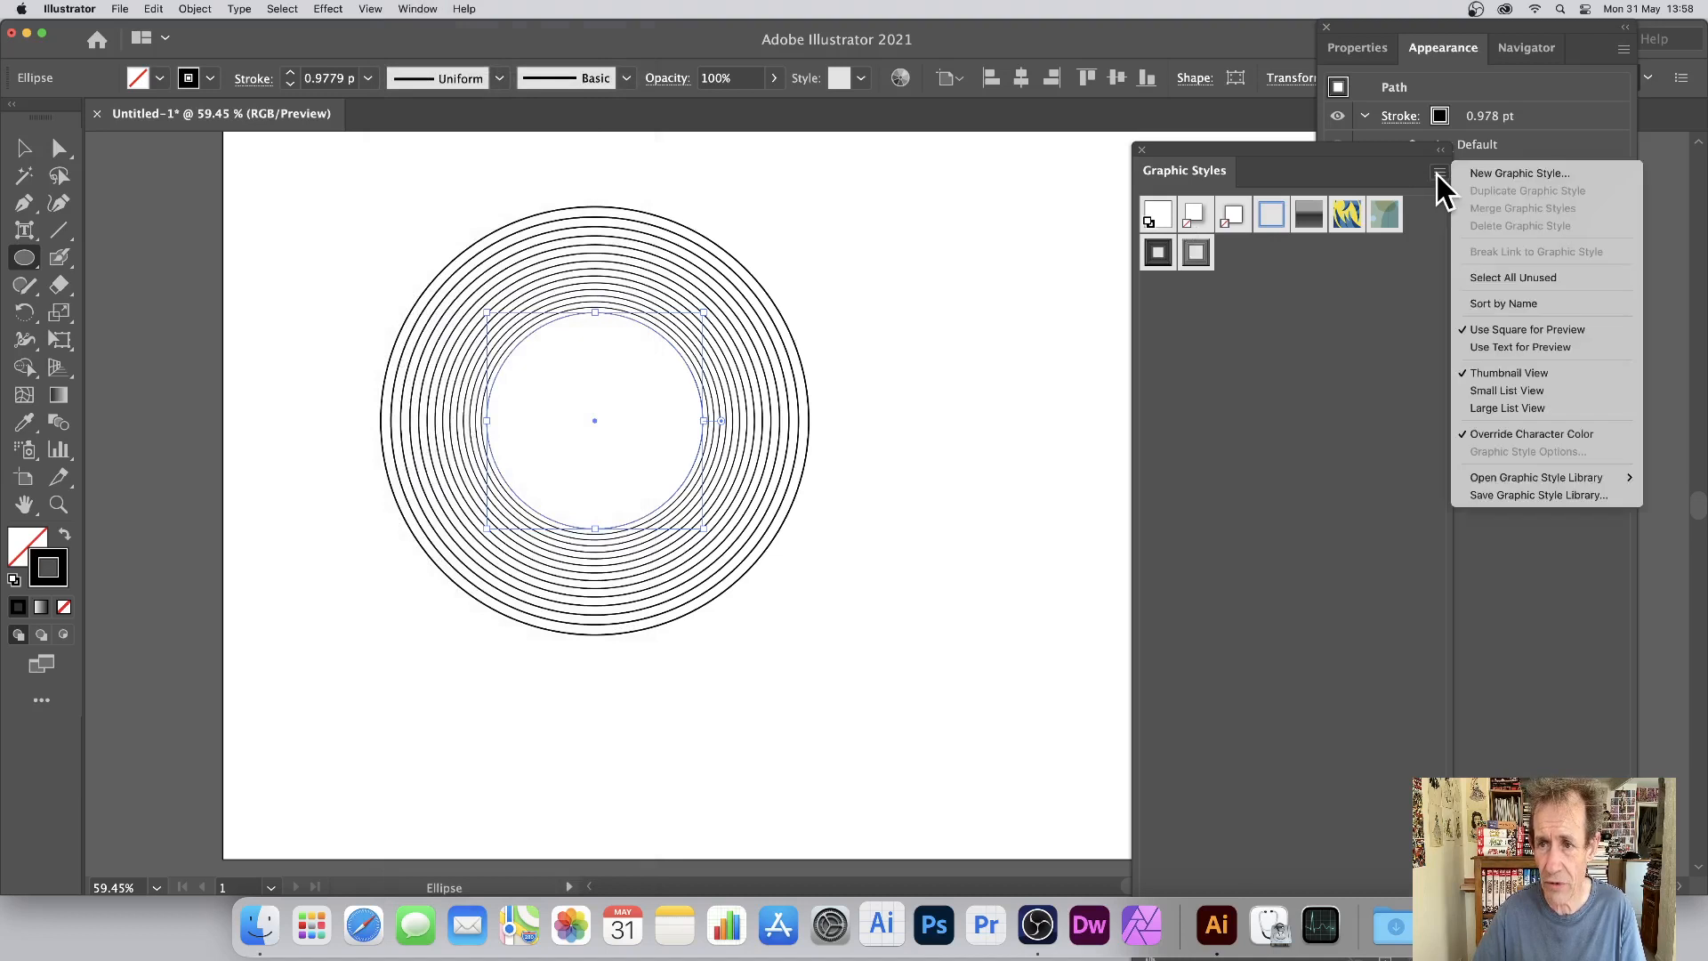
click(1521, 174)
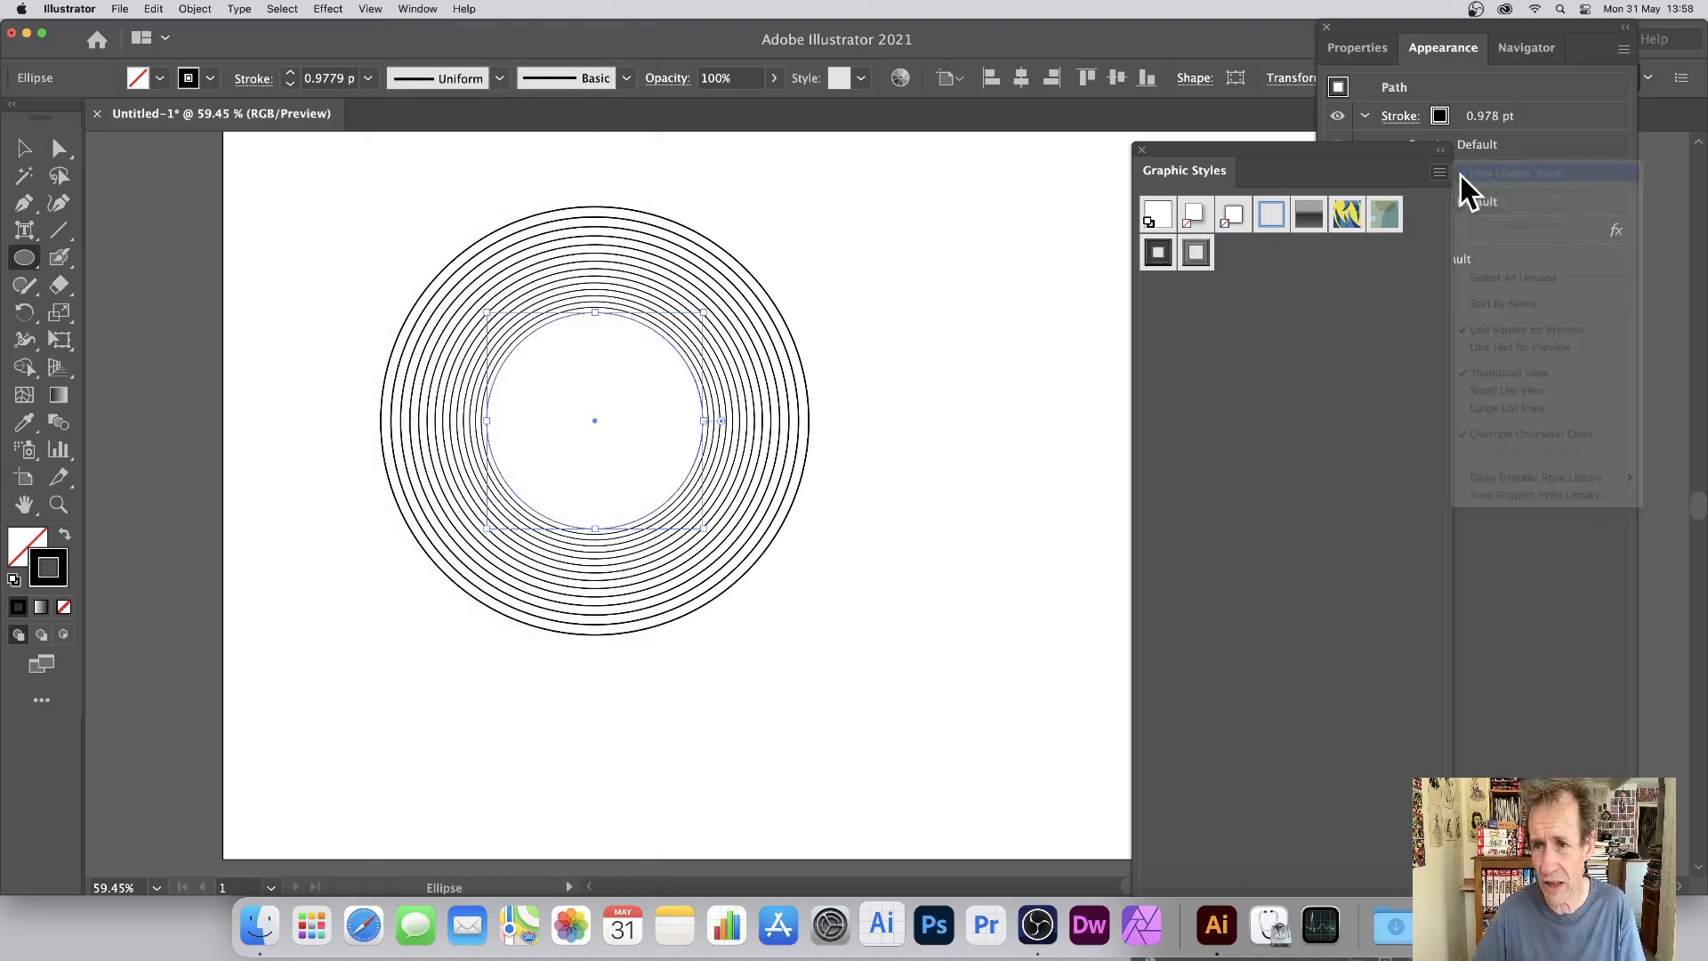
click(1074, 520)
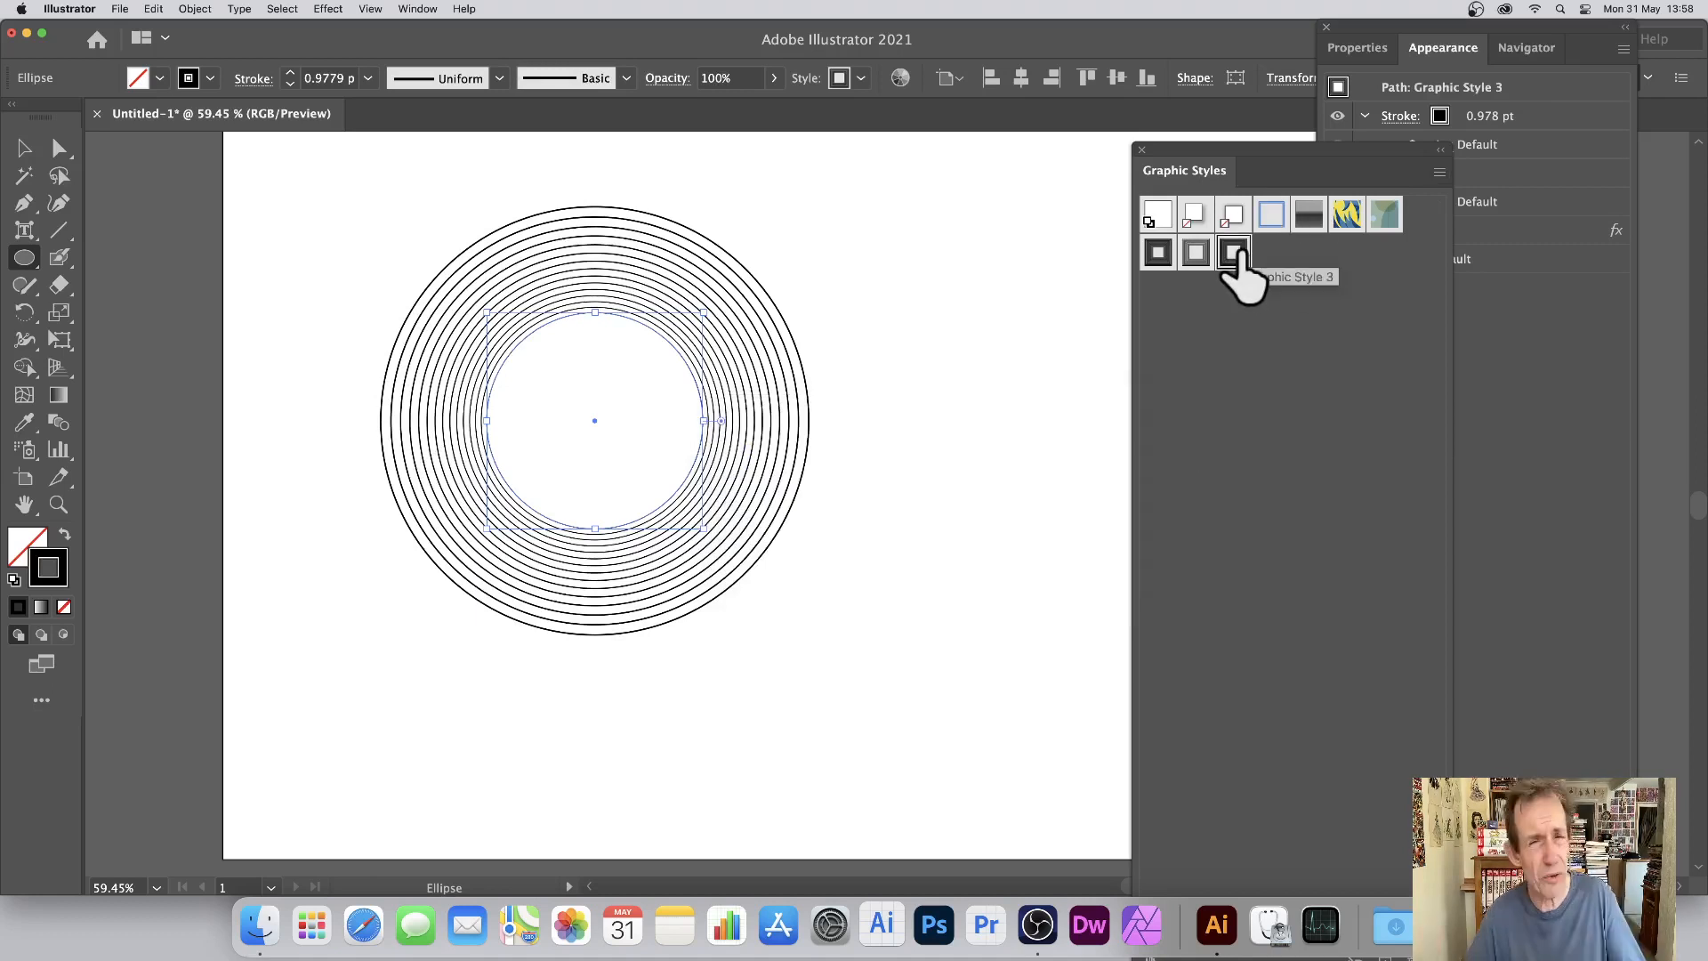
key(Delete)
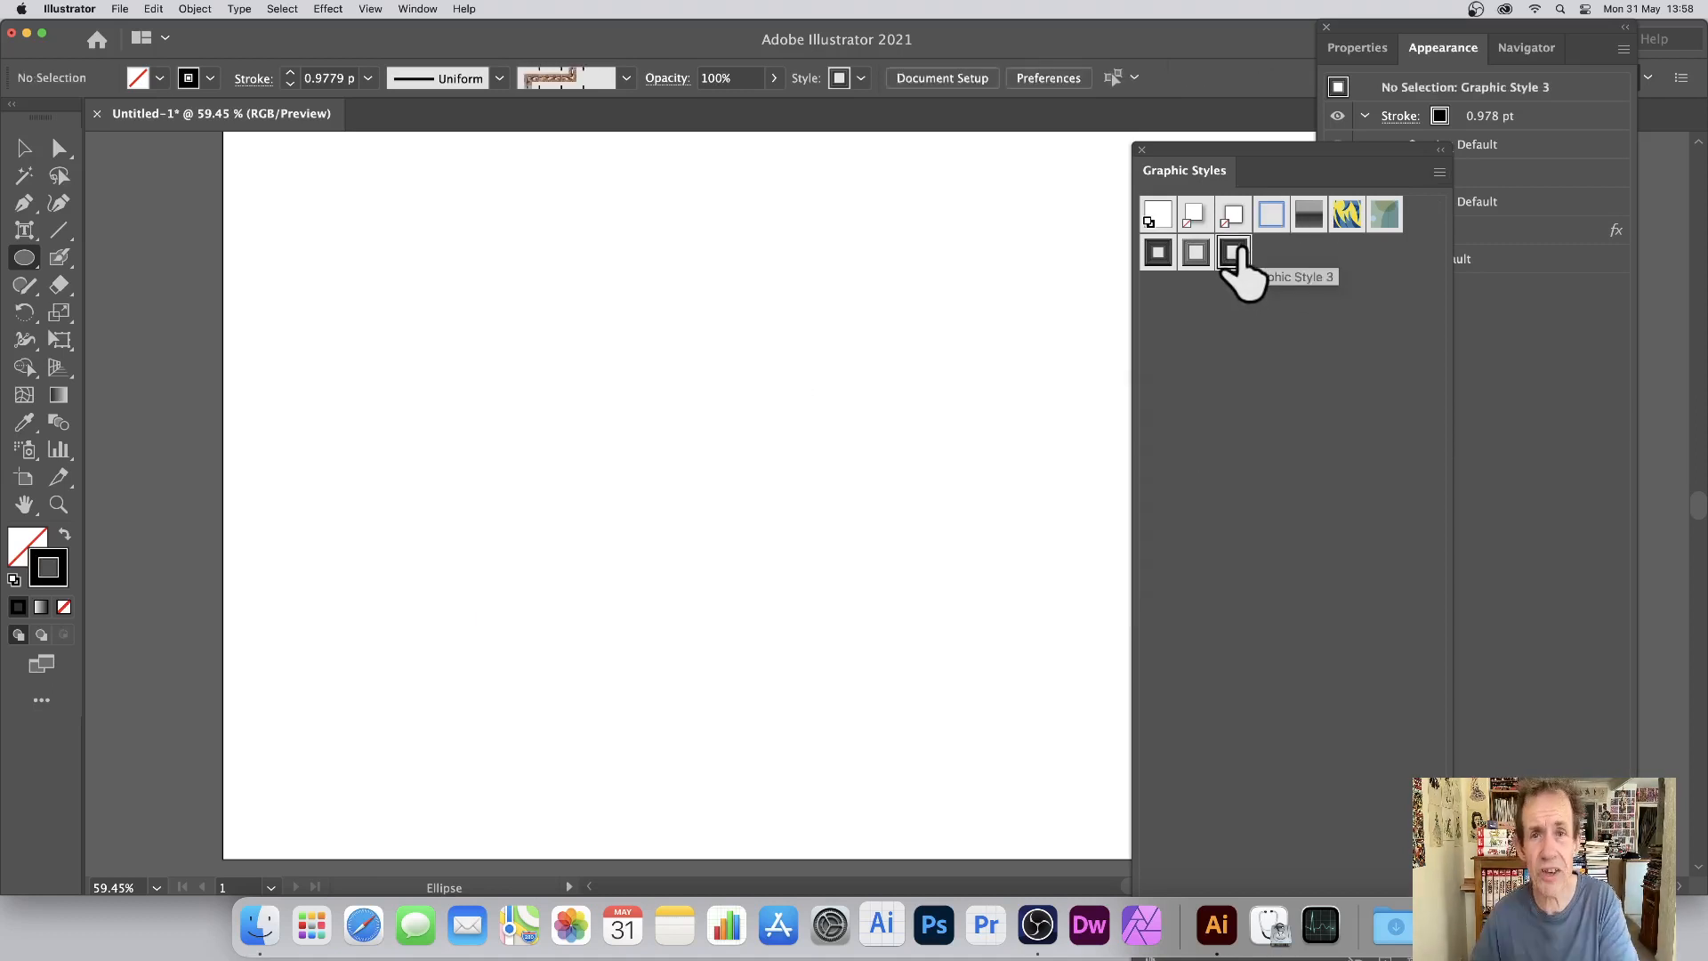
Add the text "basic set of words" on two lines and enlarge it to about 133 pt.
drag(25, 227, 110, 227)
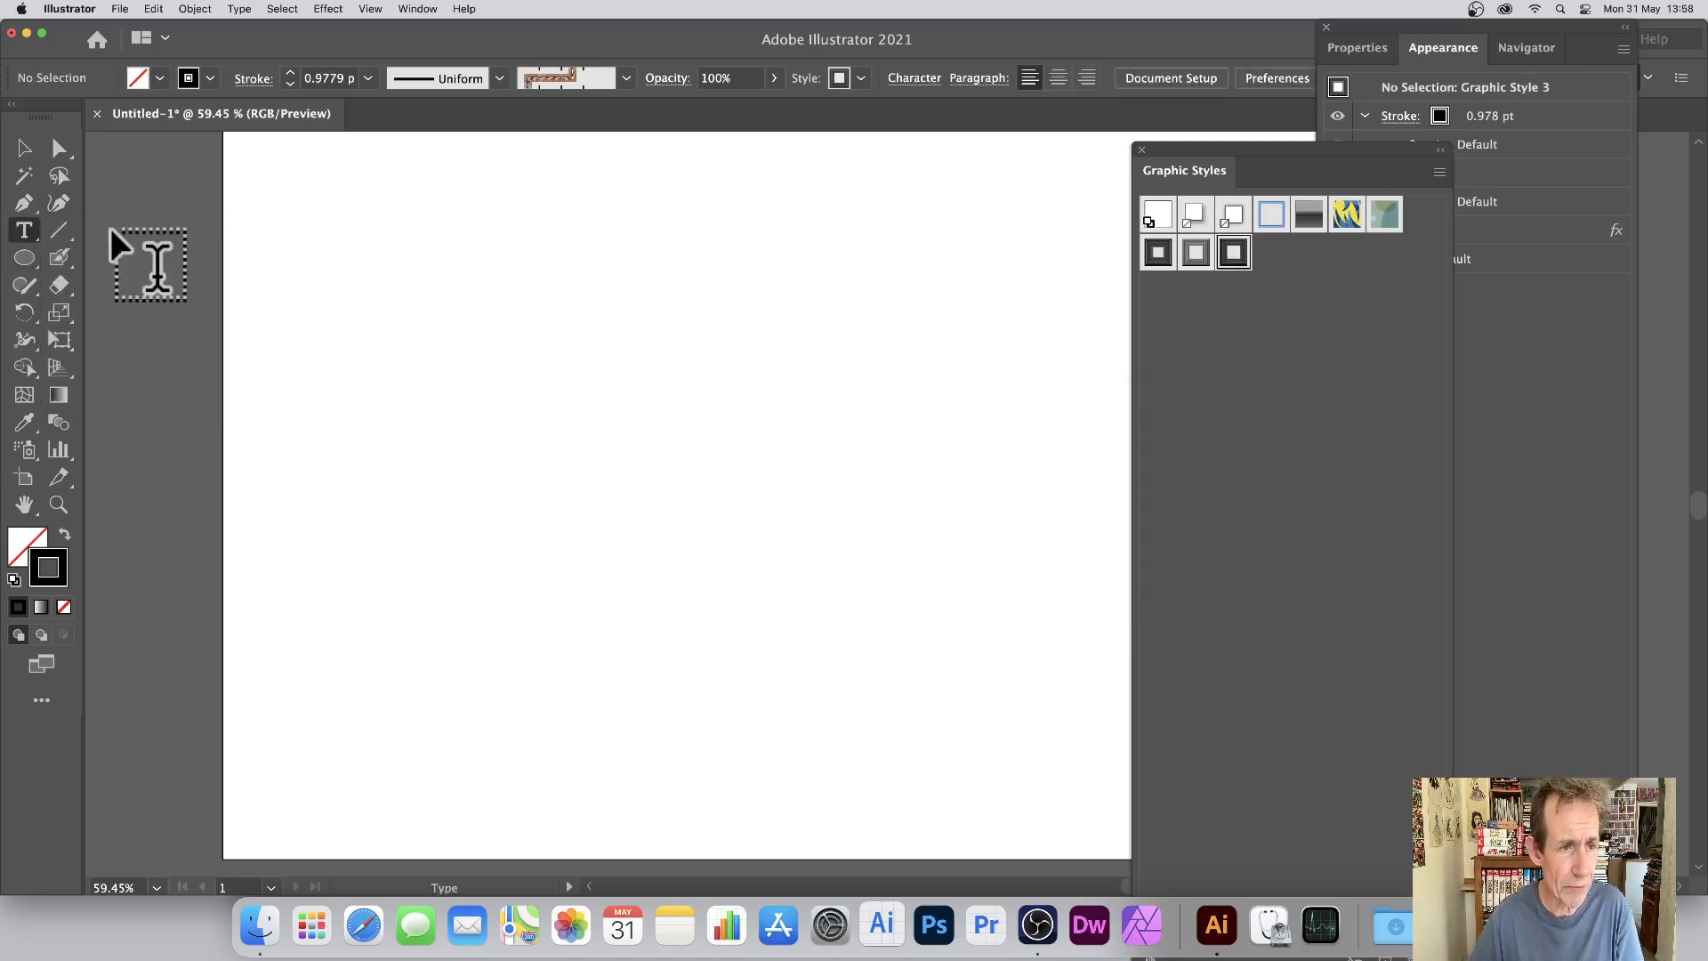
click(485, 356)
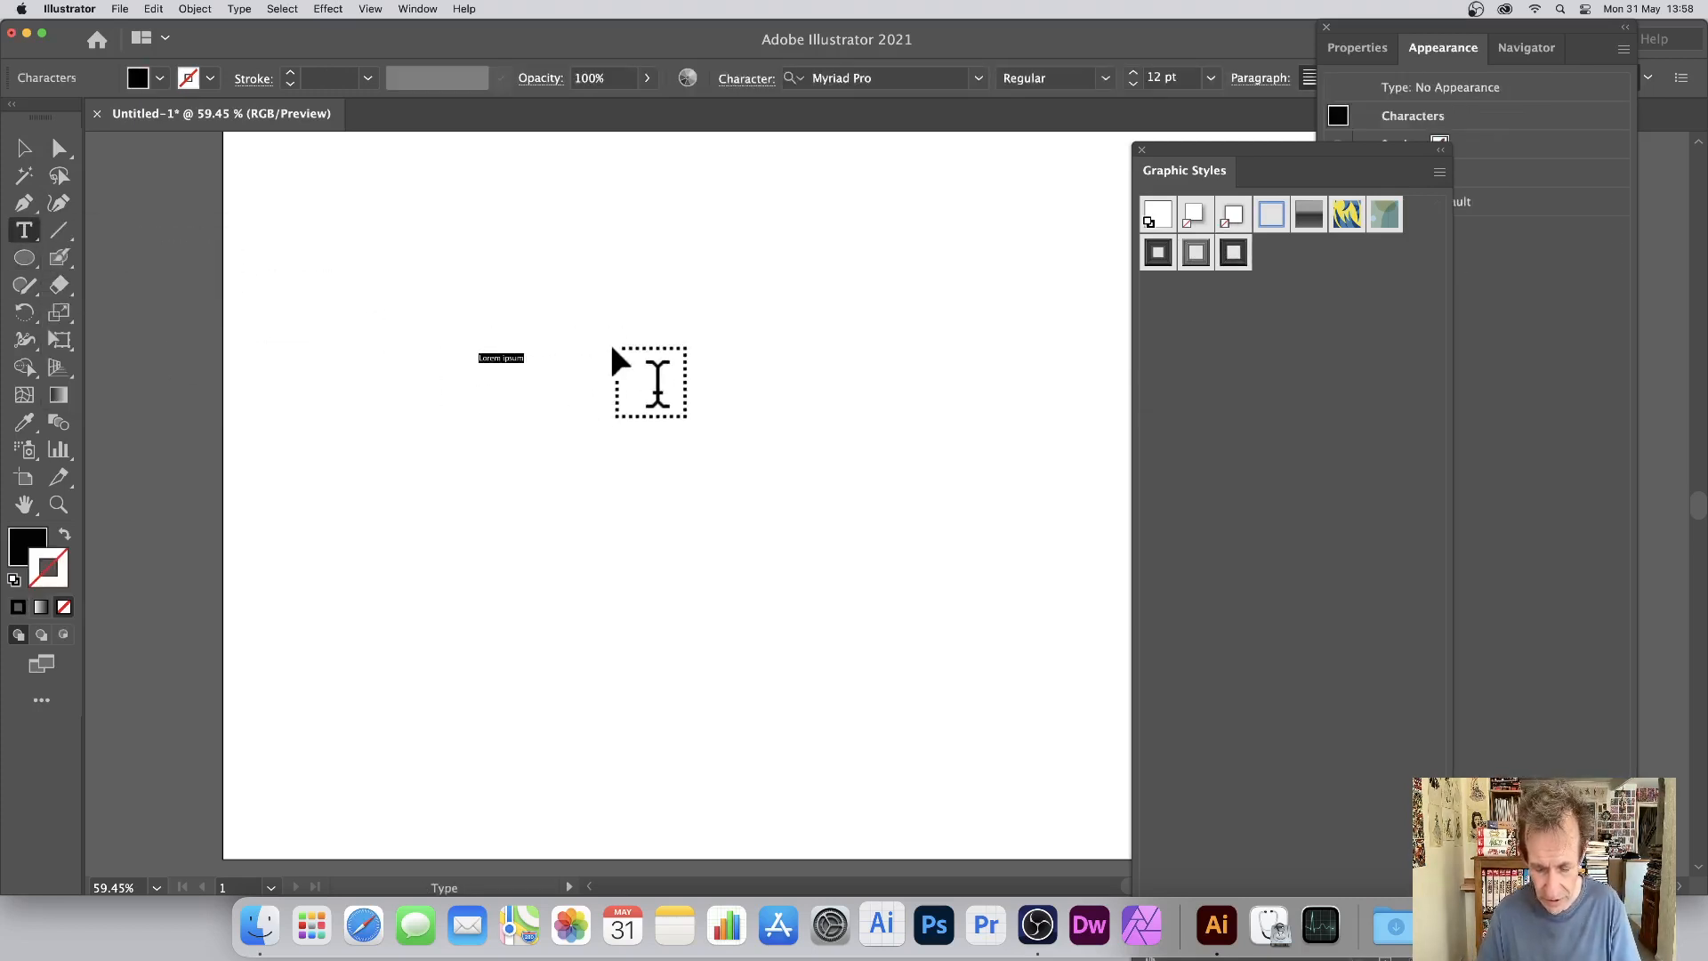
text(basic)
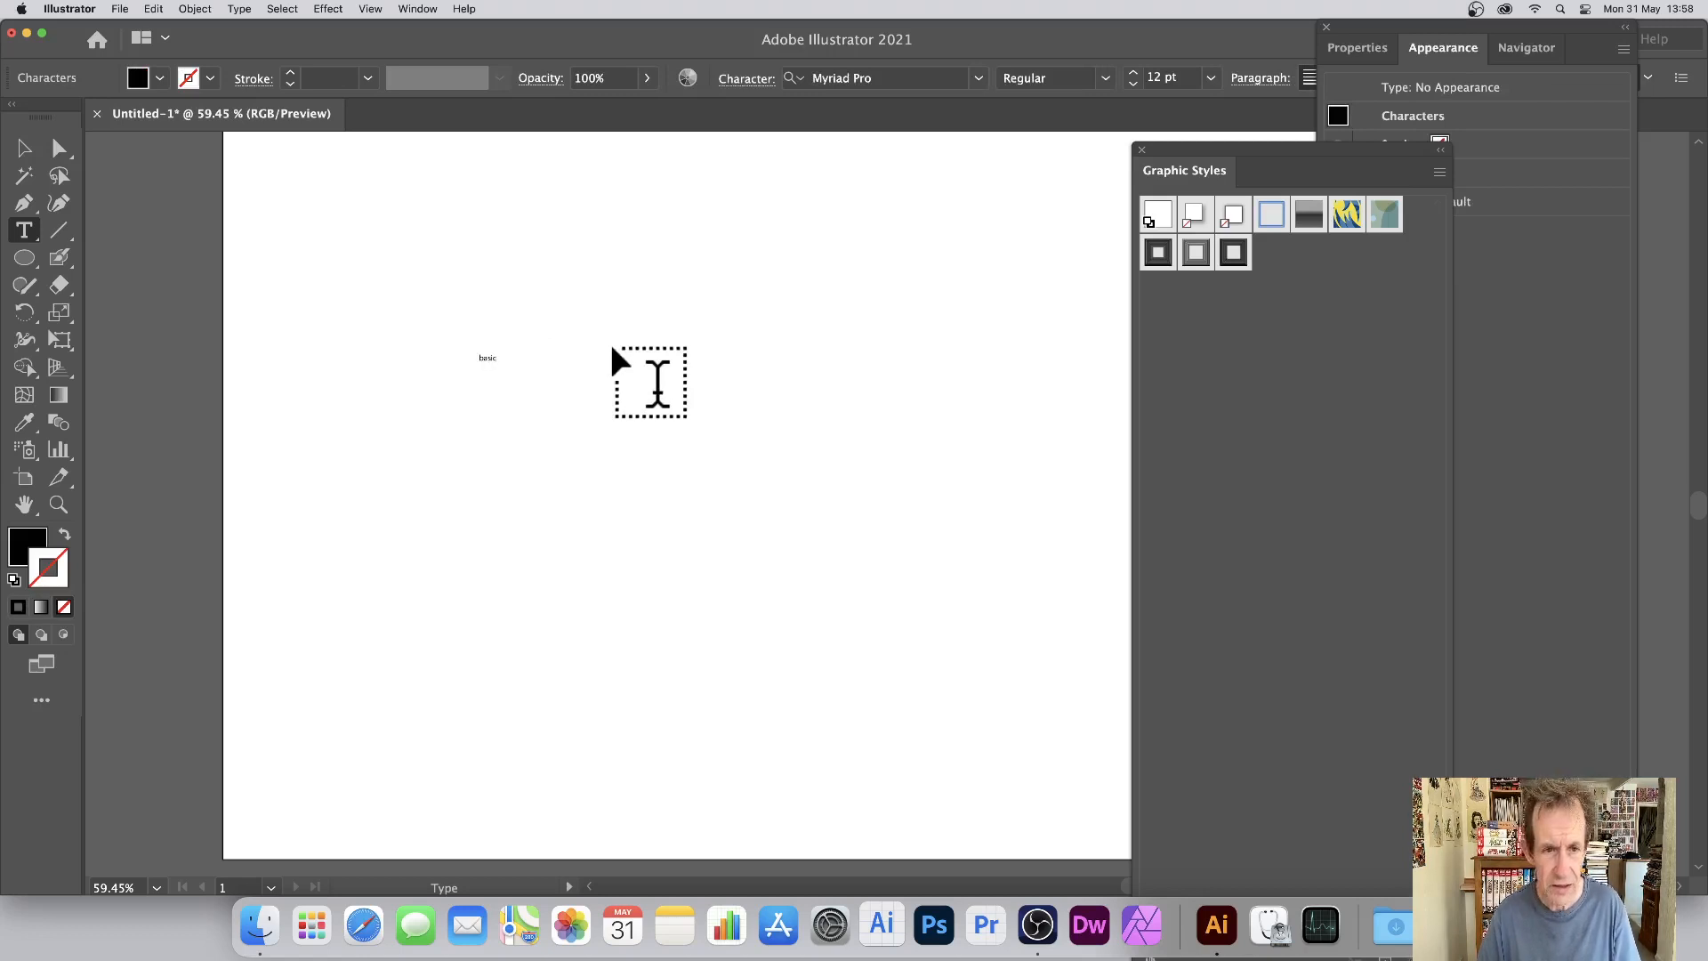
text( set of)
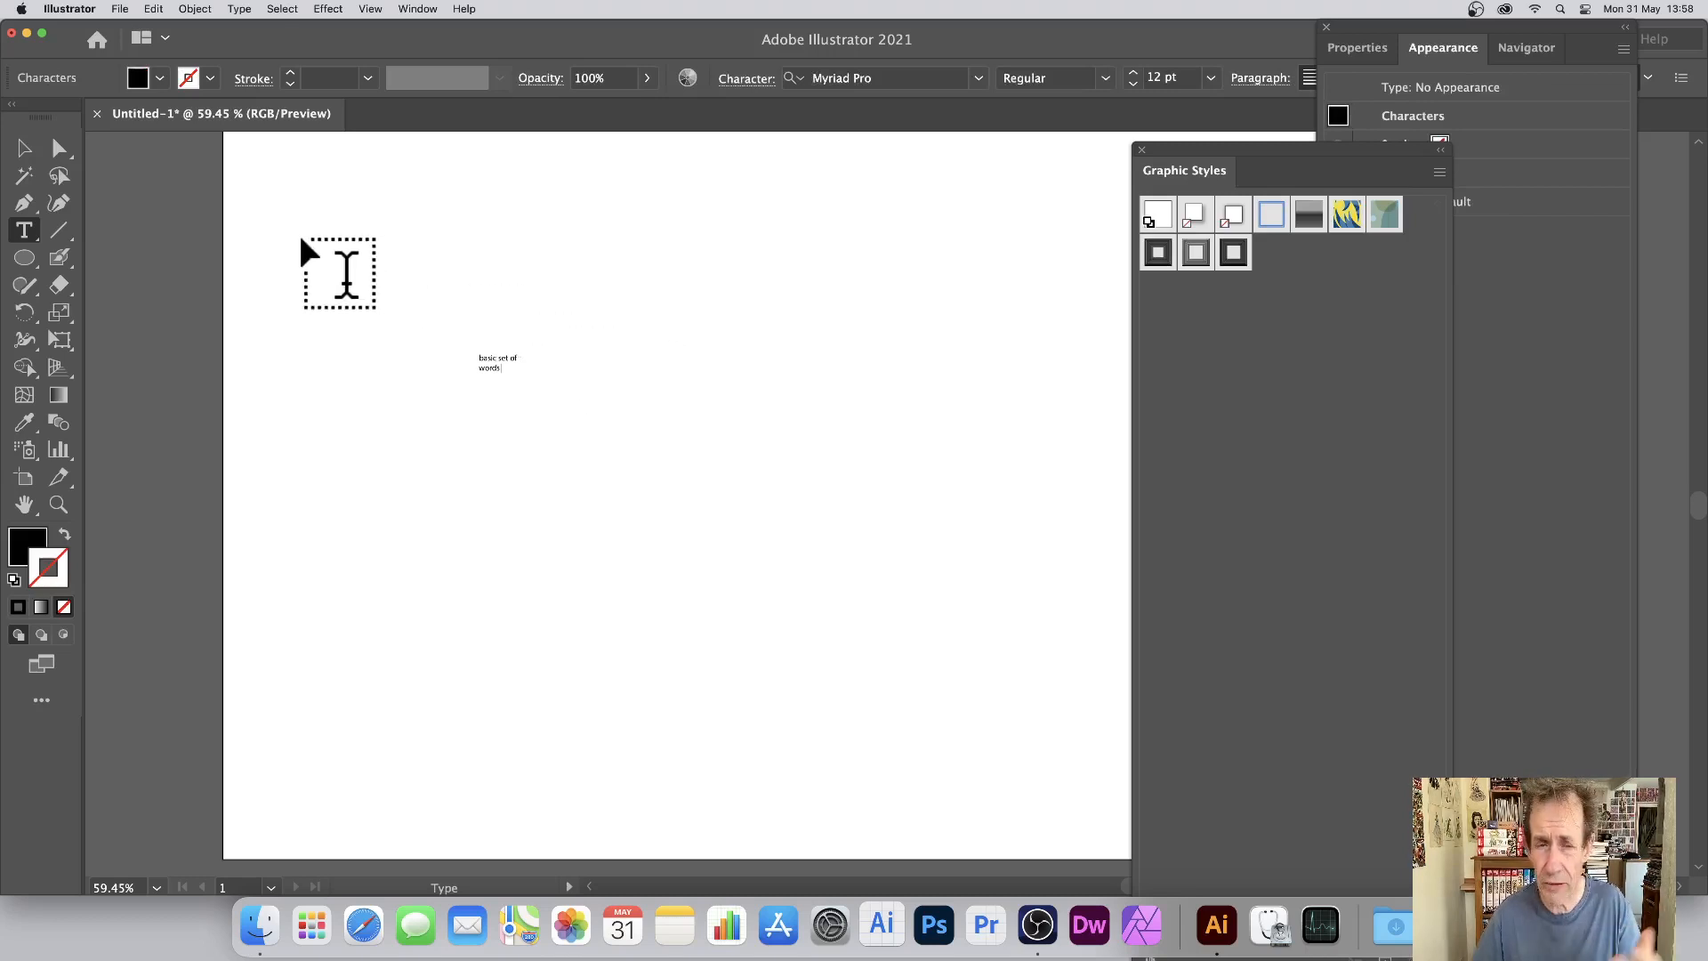
click(24, 149)
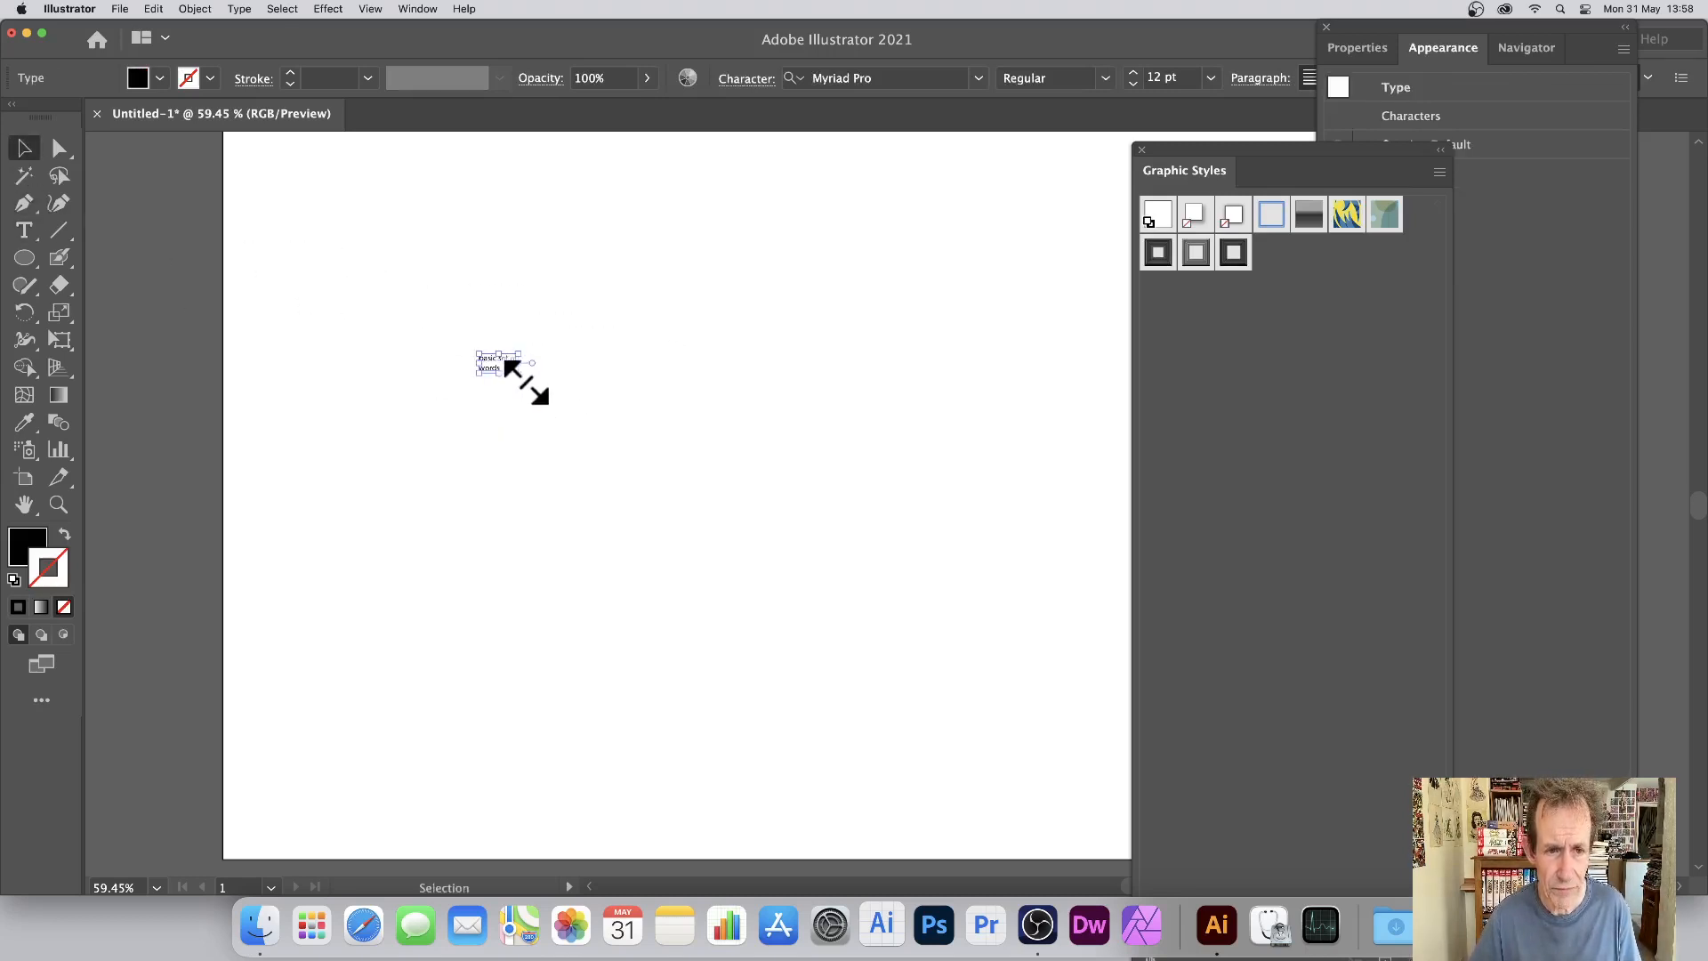
drag(519, 372, 909, 566)
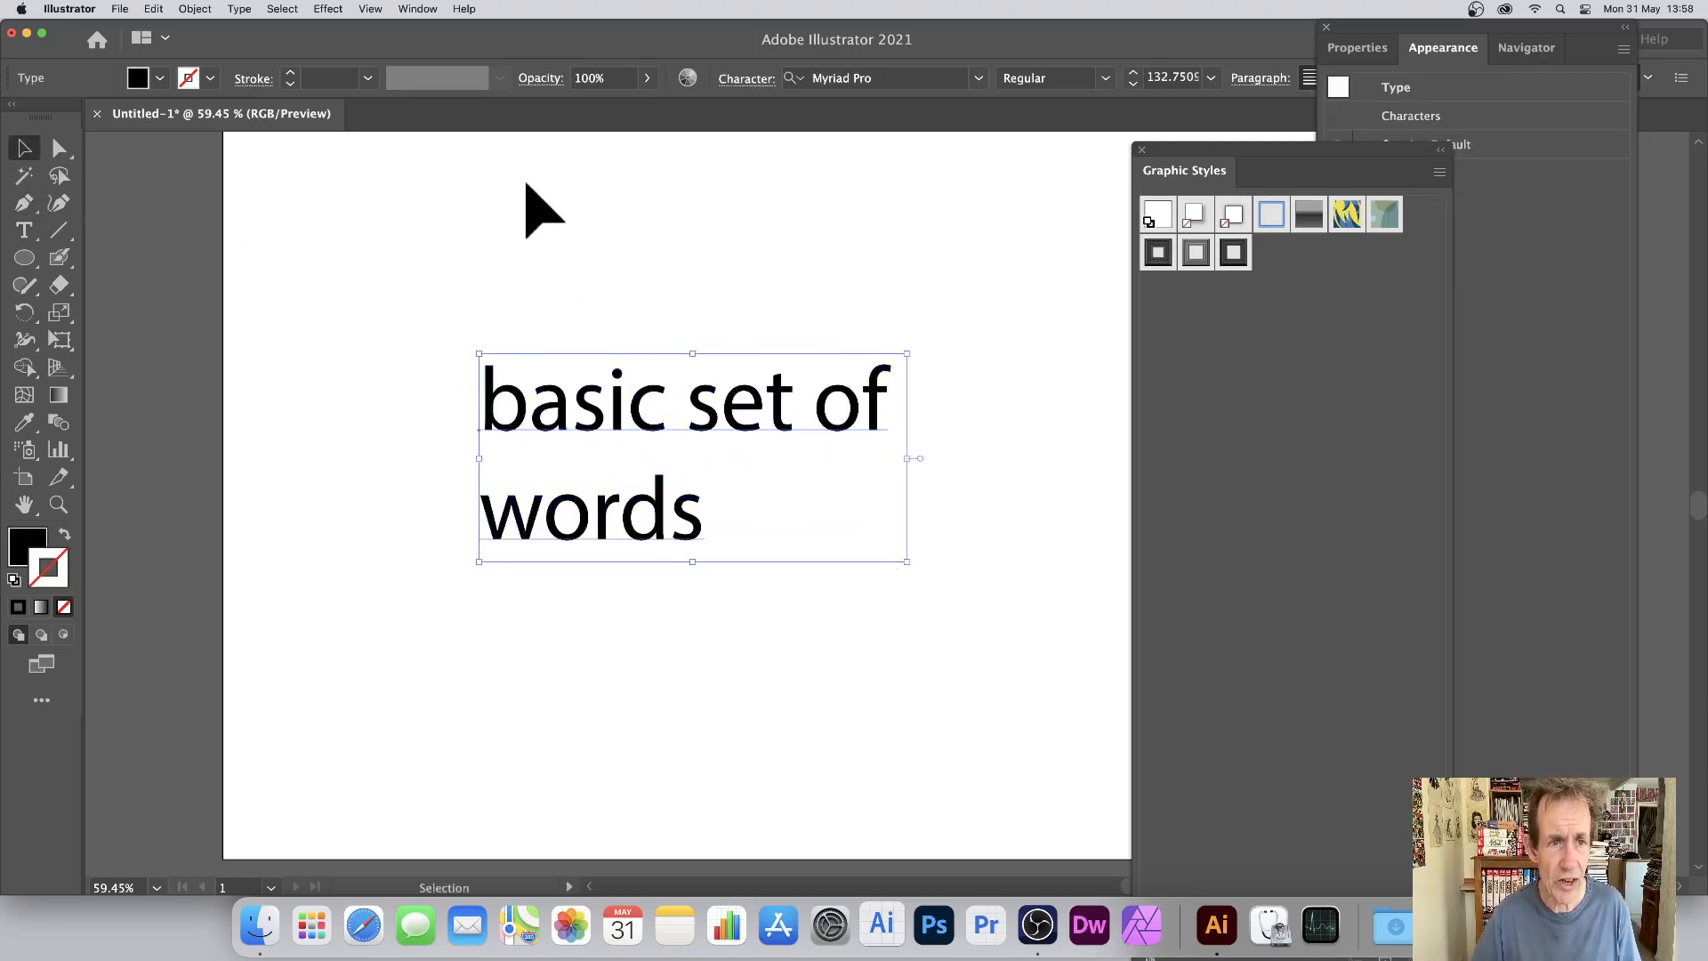
Preview other fonts for the text without changing it and apply Graphic Style 3 to it.
click(976, 79)
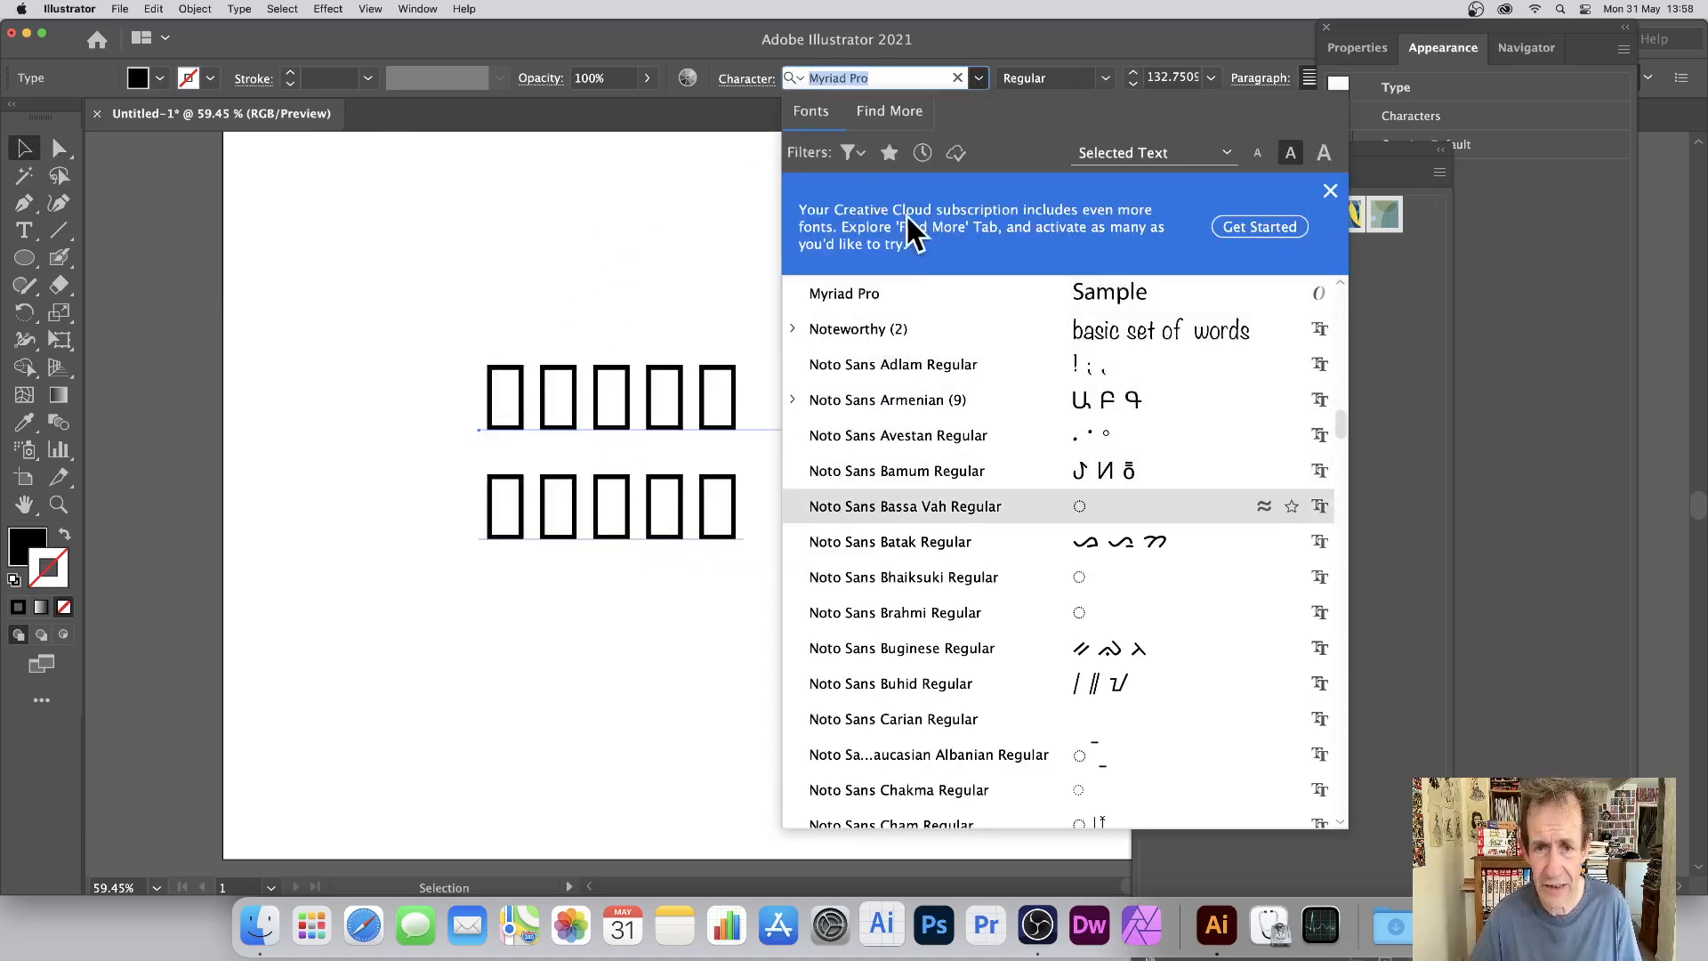
click(894, 286)
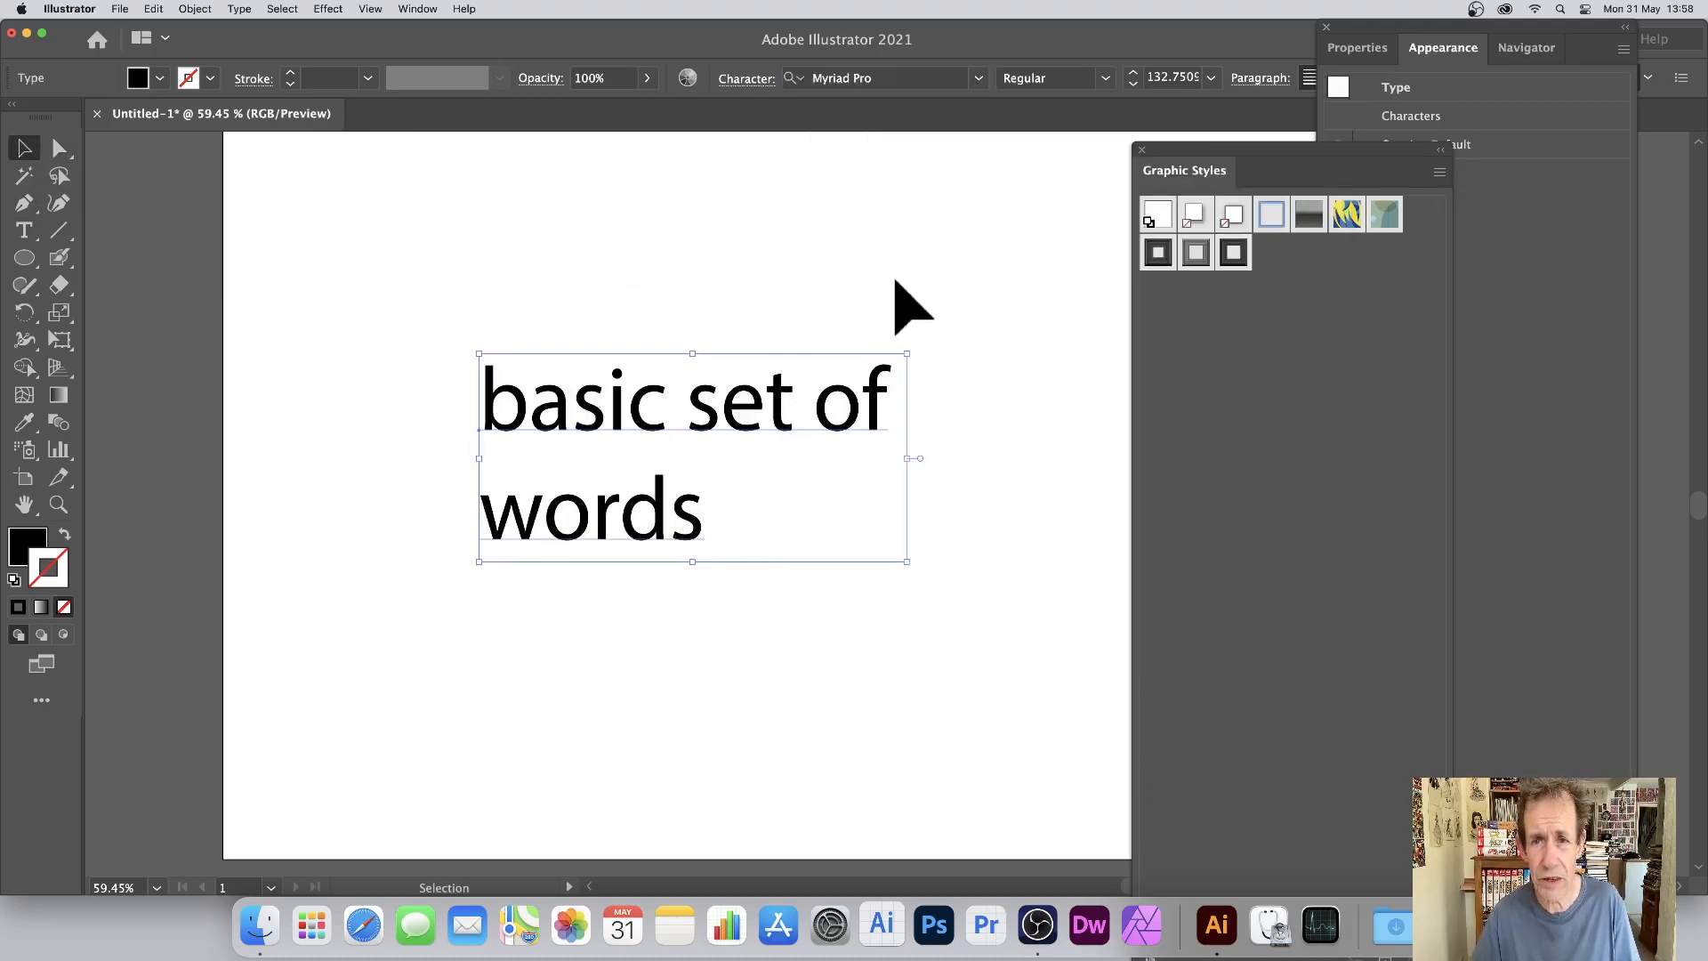
click(1234, 253)
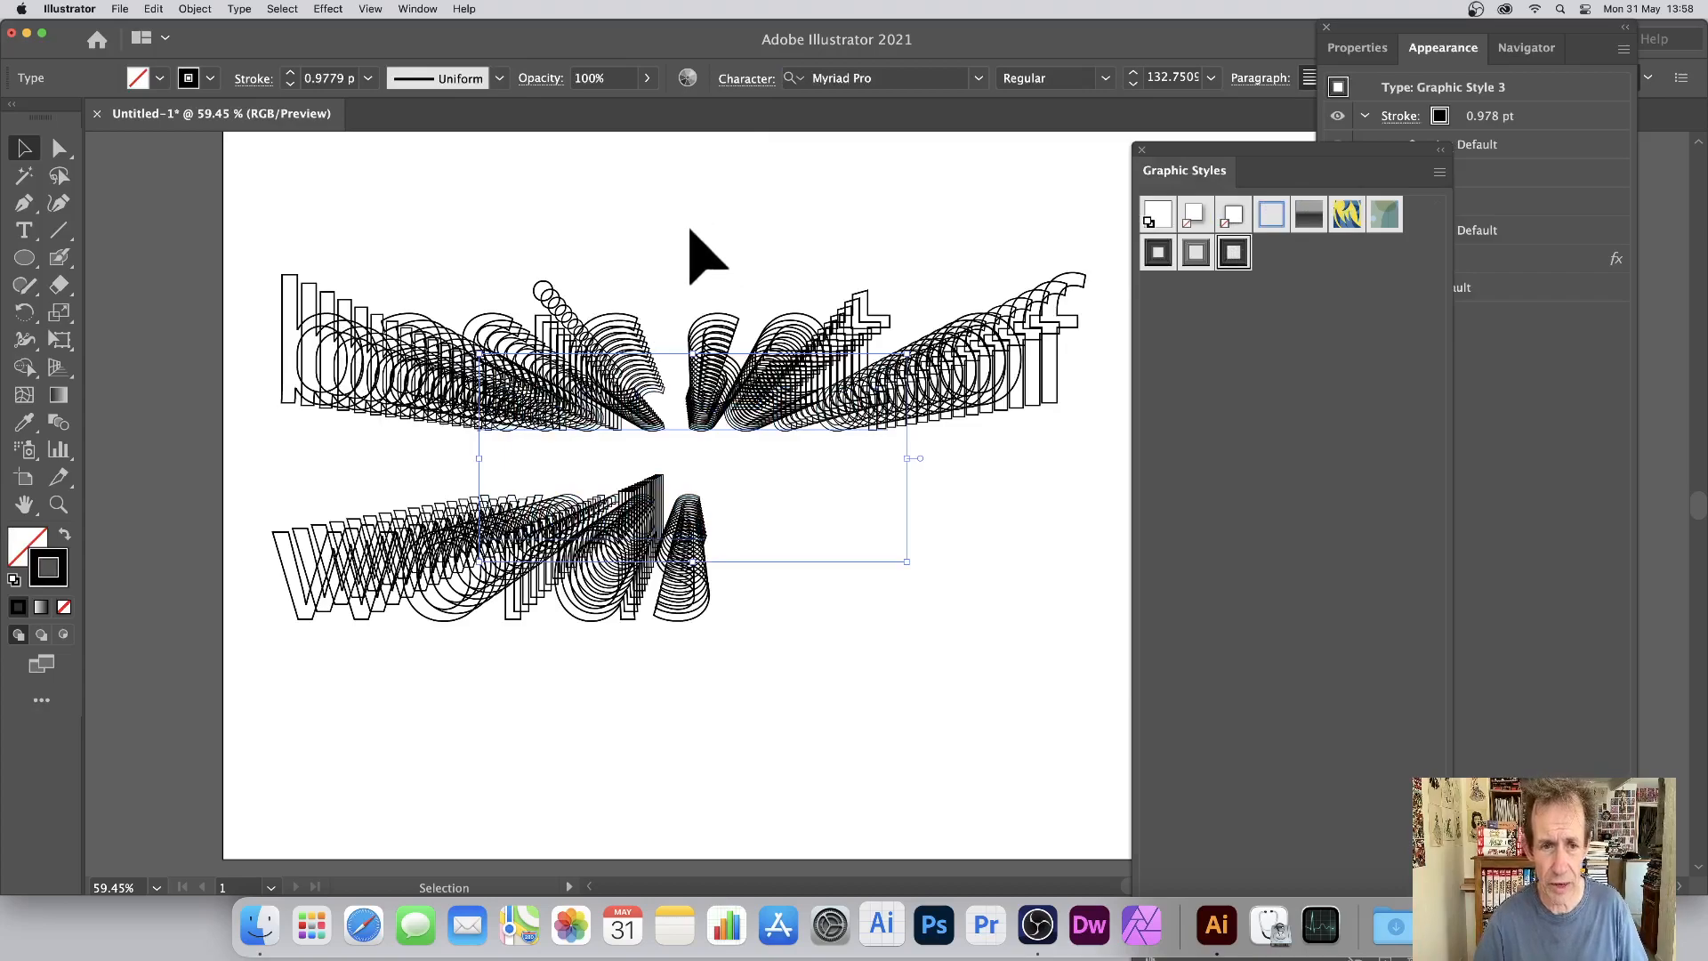
Enlarge the styled text to about 173 pt and rotate it slightly counterclockwise.
mouse_move(478, 354)
mouse_down()
mouse_move(383, 249)
mouse_move(671, 412)
mouse_move(732, 602)
mouse_move(809, 382)
mouse_move(605, 360)
mouse_move(601, 269)
mouse_move(432, 290)
mouse_up()
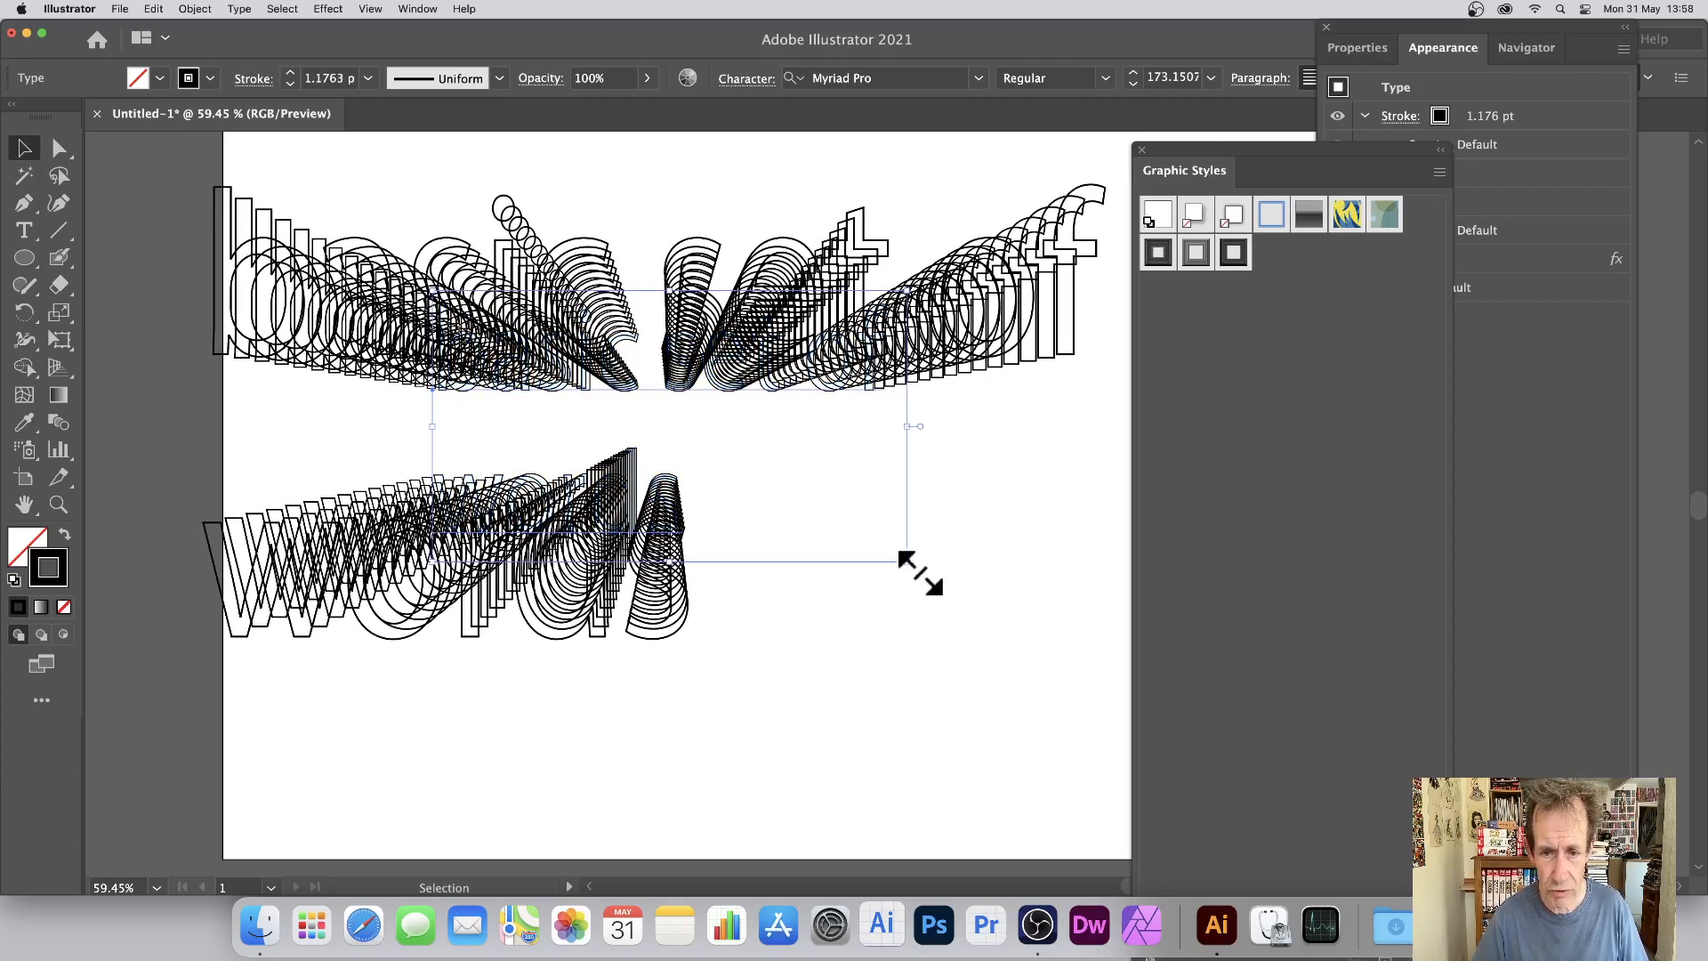
drag(918, 569, 881, 514)
Try a 3 pt stroke weight on the styled text and settle on 0.75 pt.
click(367, 78)
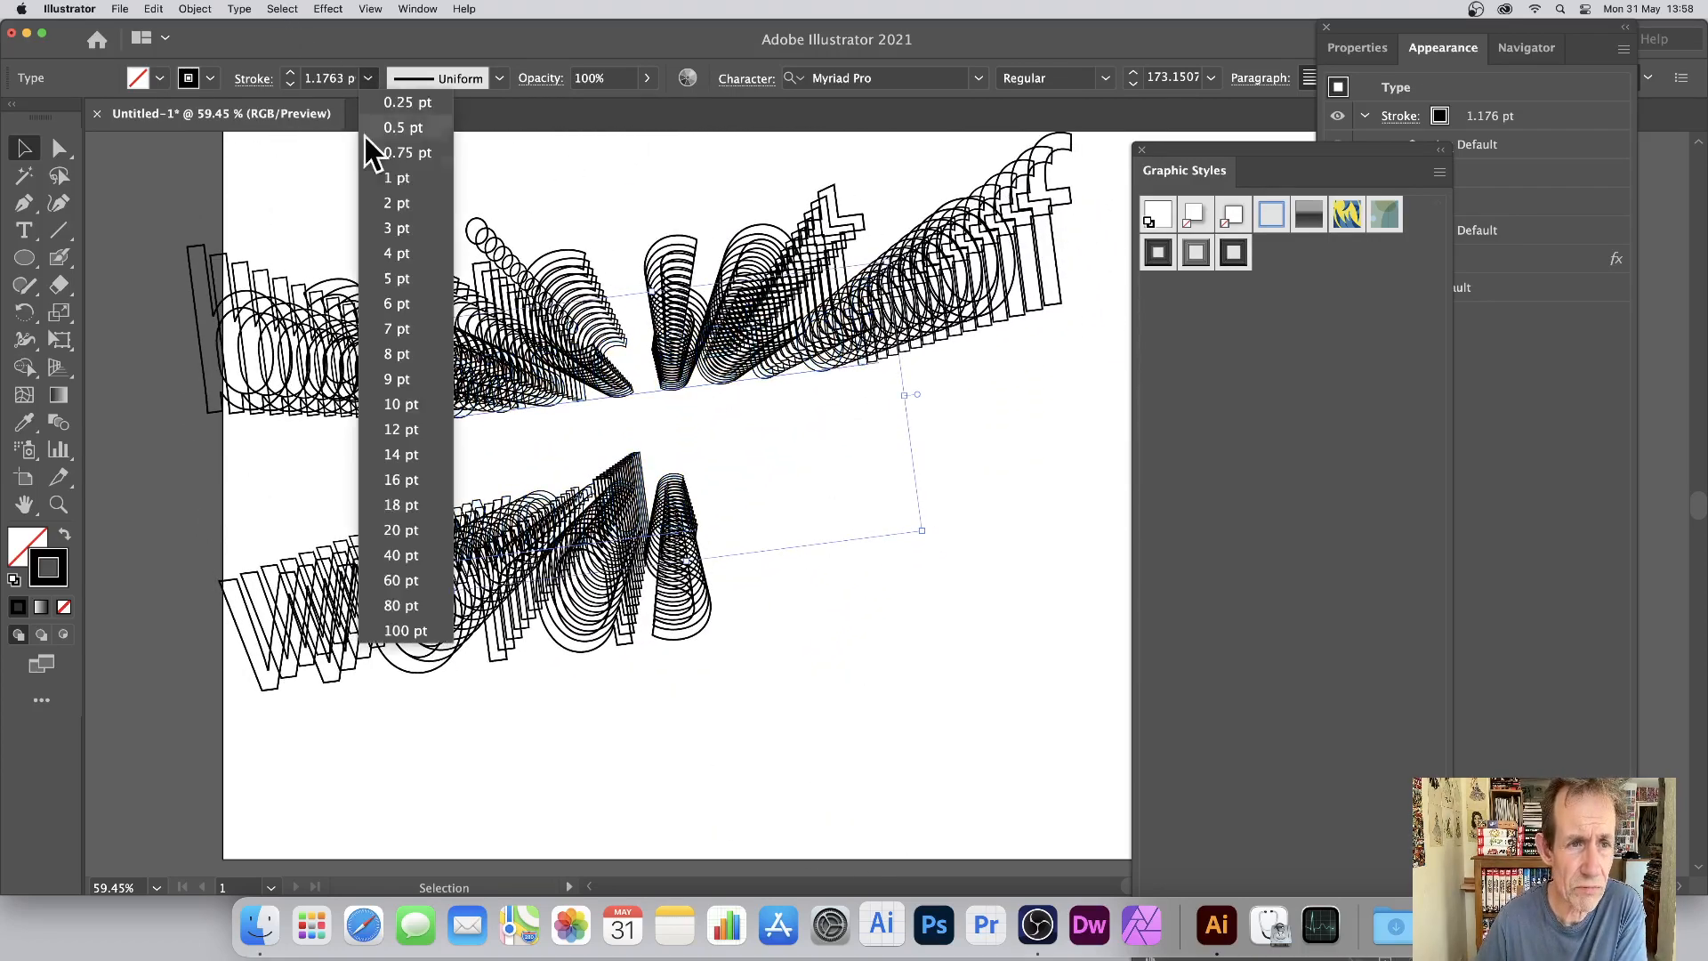
click(396, 232)
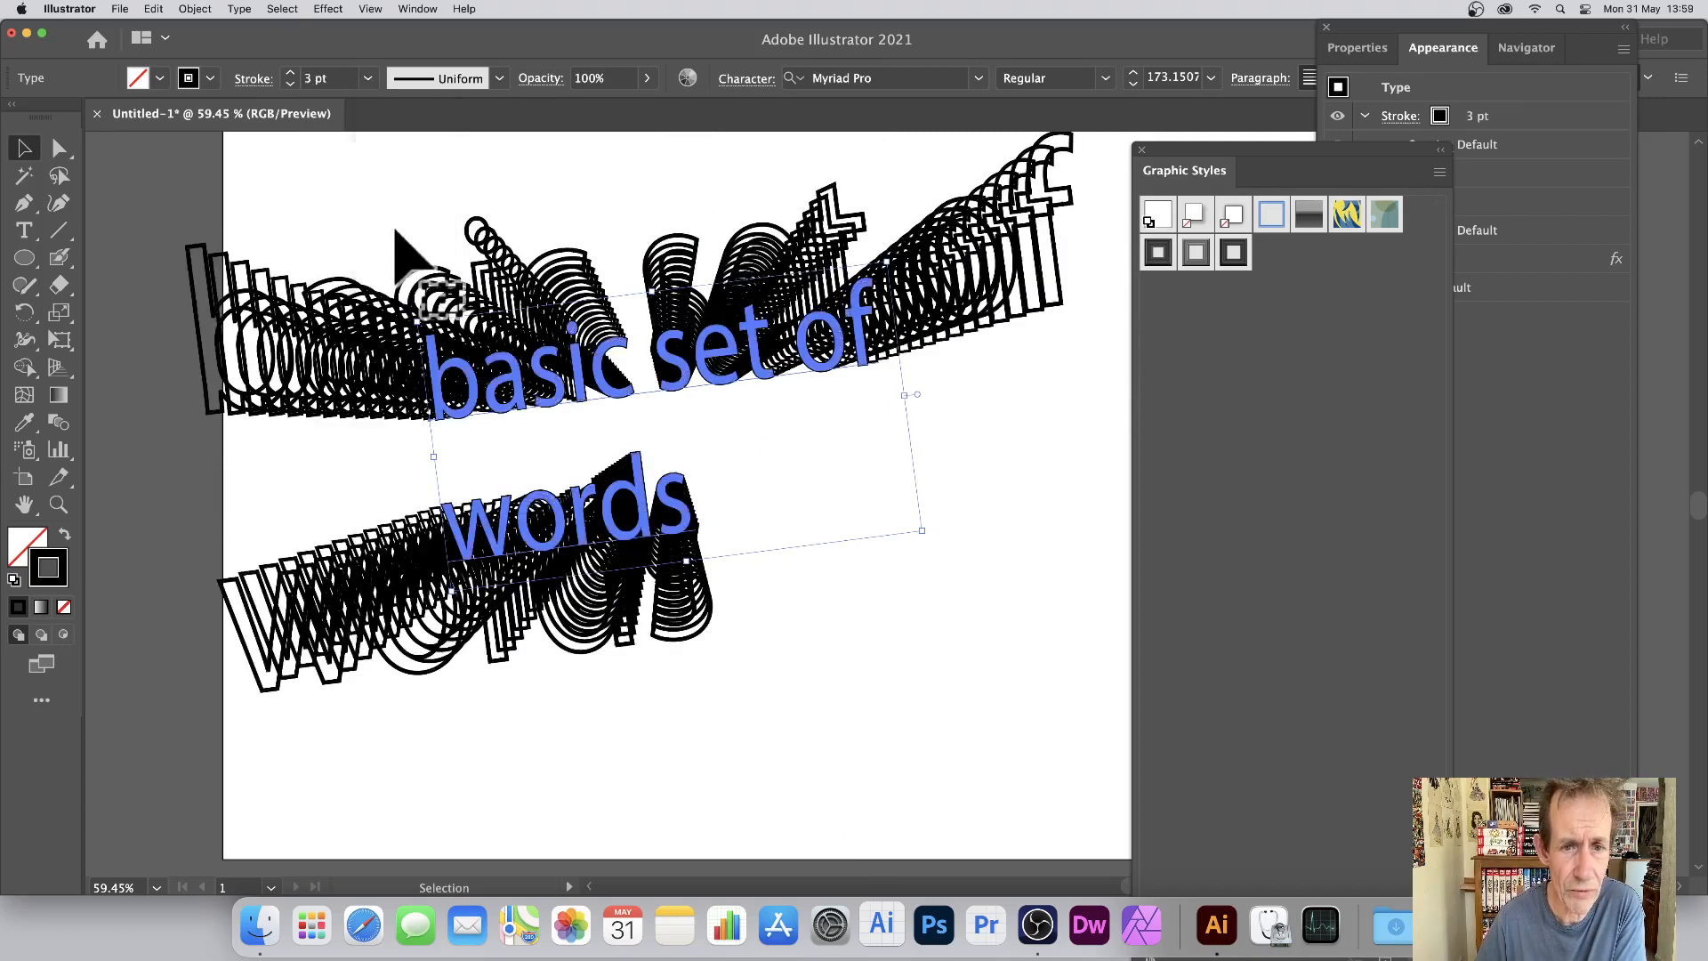
click(366, 80)
click(402, 154)
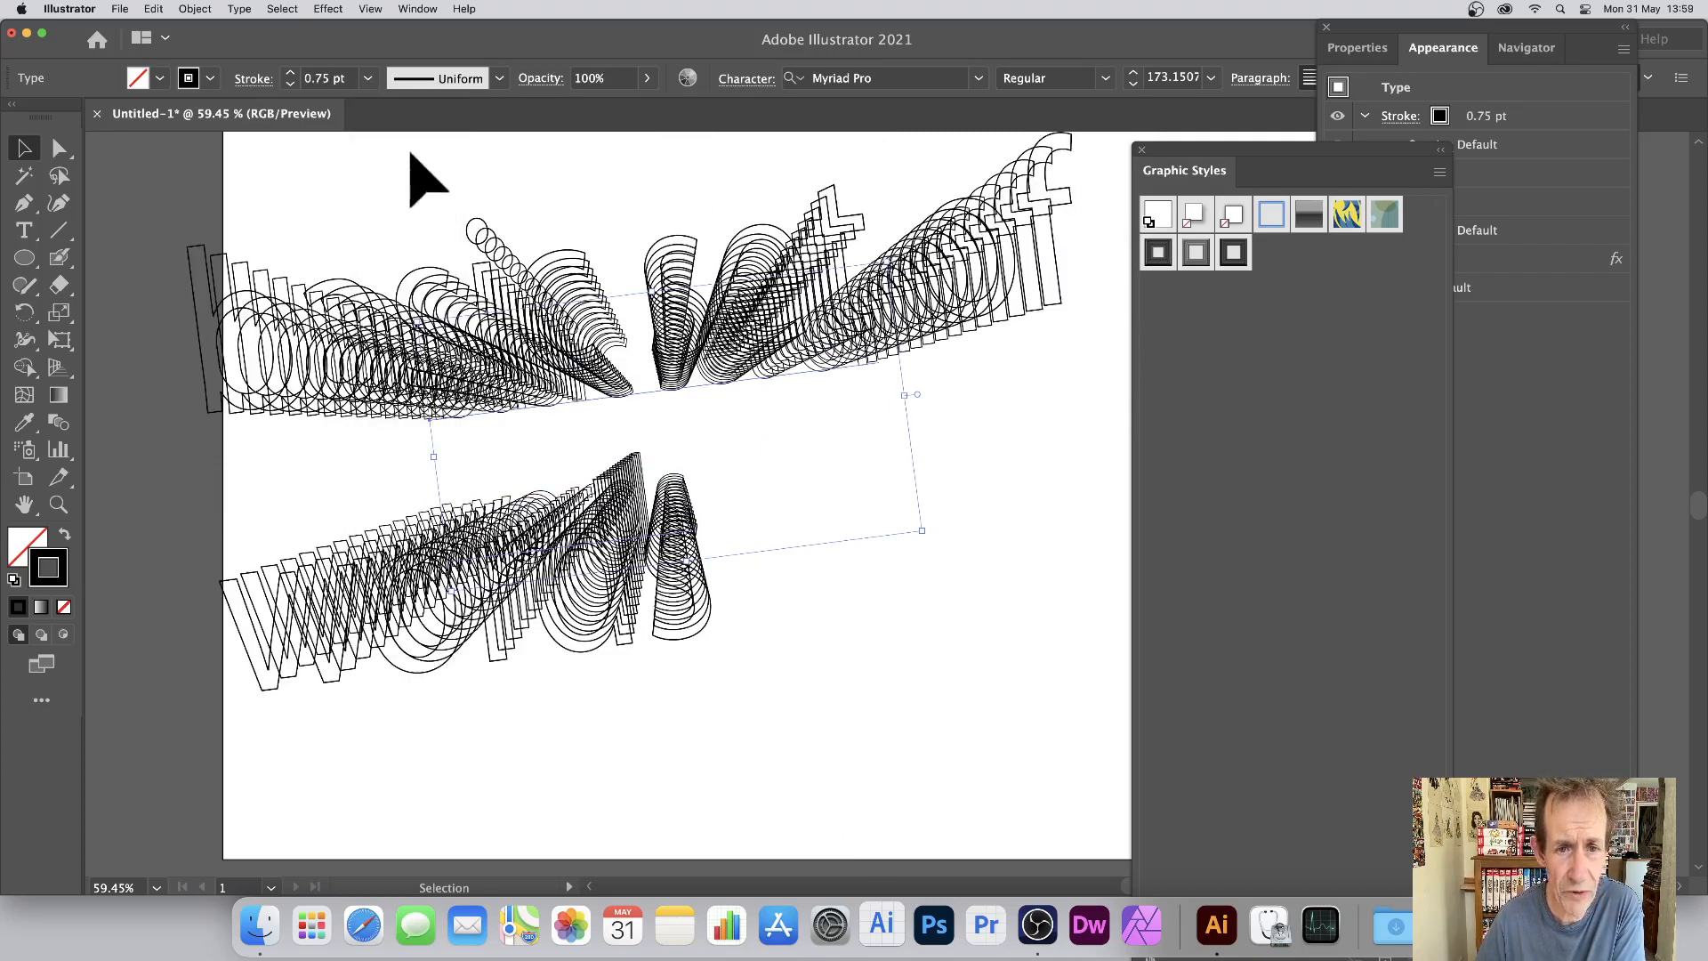
Preview an Arc Lower envelope warp on the styled text and cancel it.
click(196, 10)
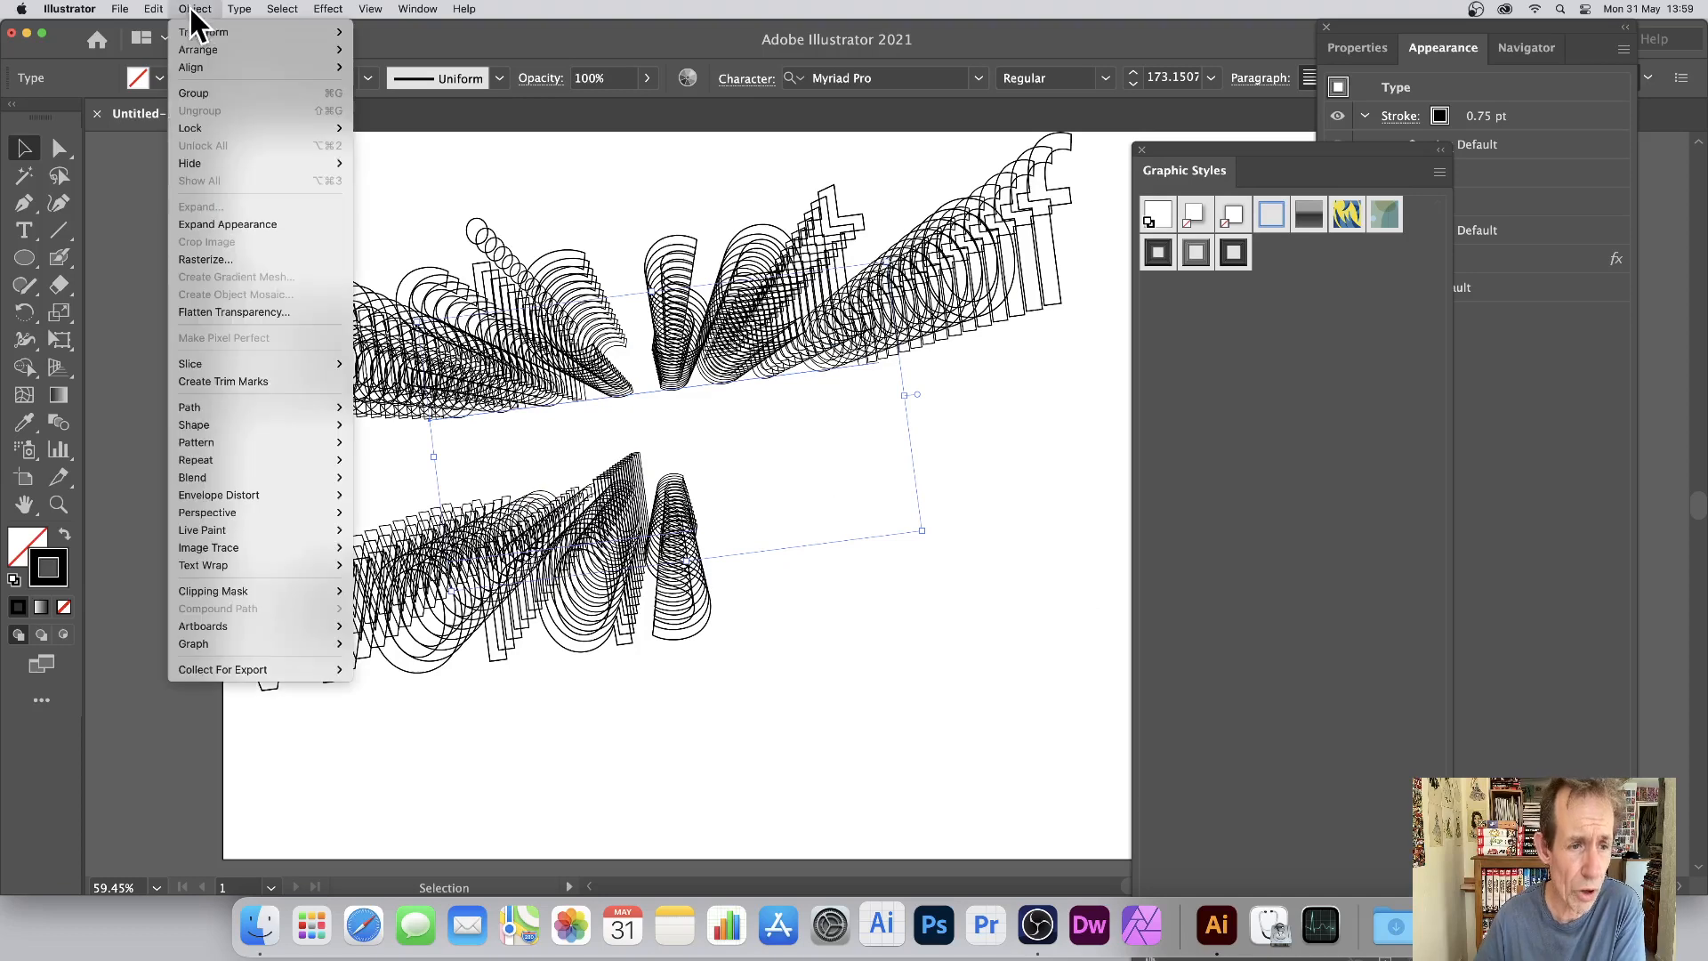
mouse_move(247, 491)
click(400, 494)
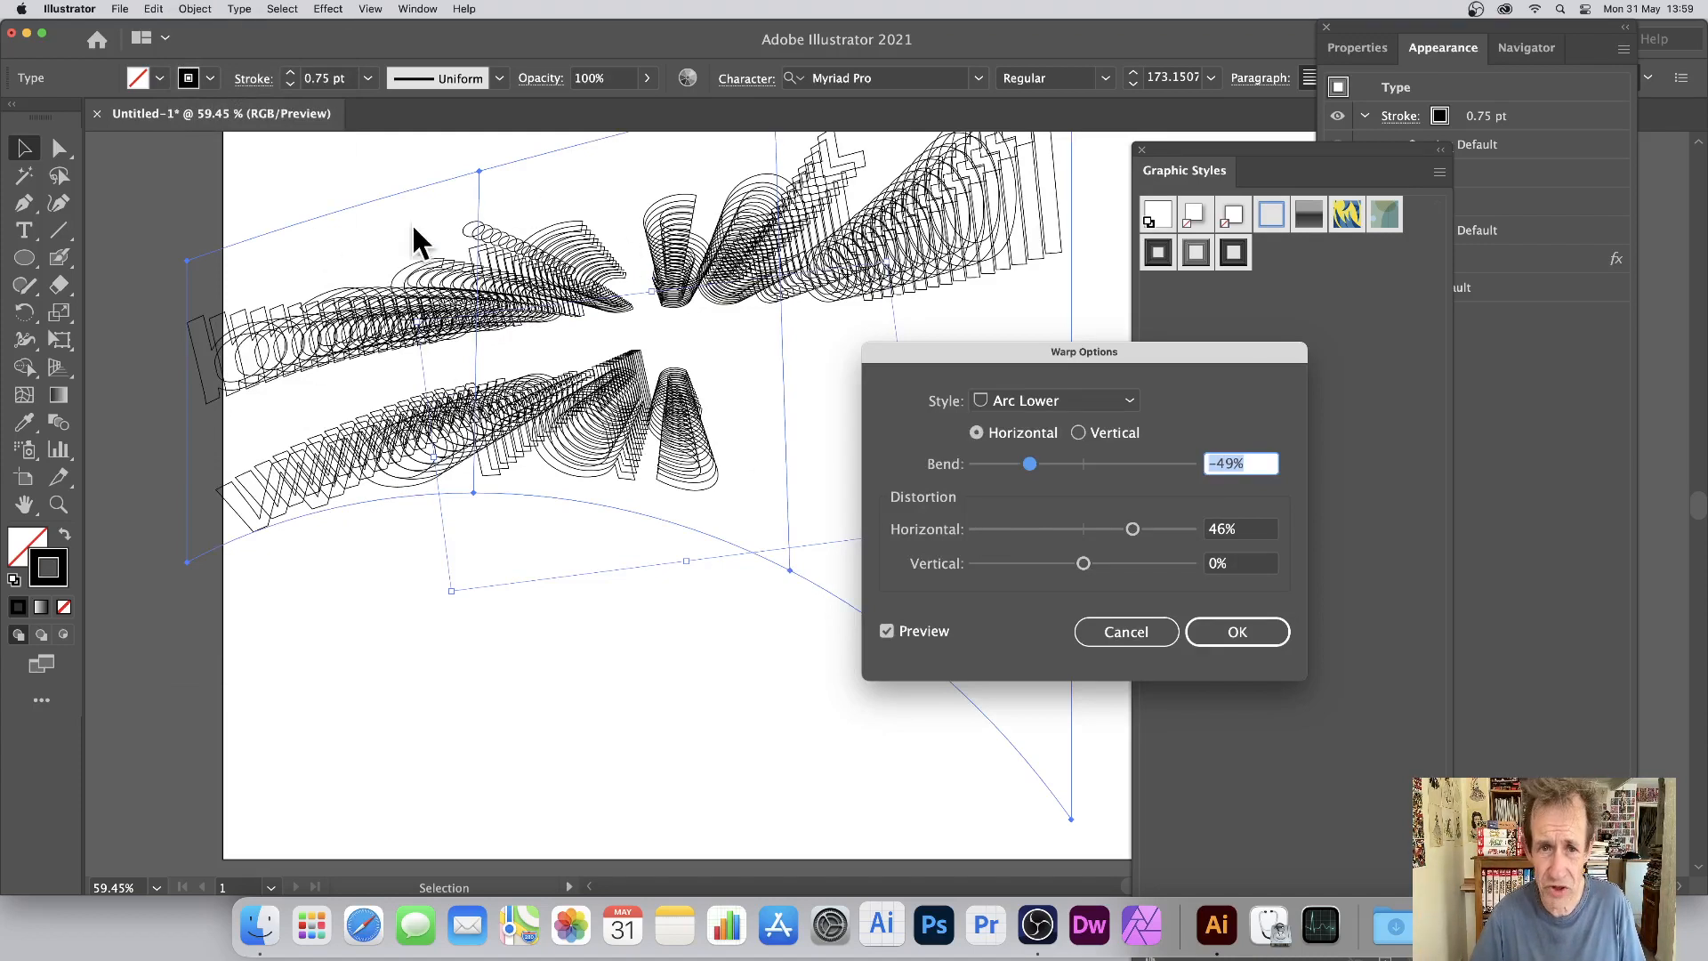
click(1155, 640)
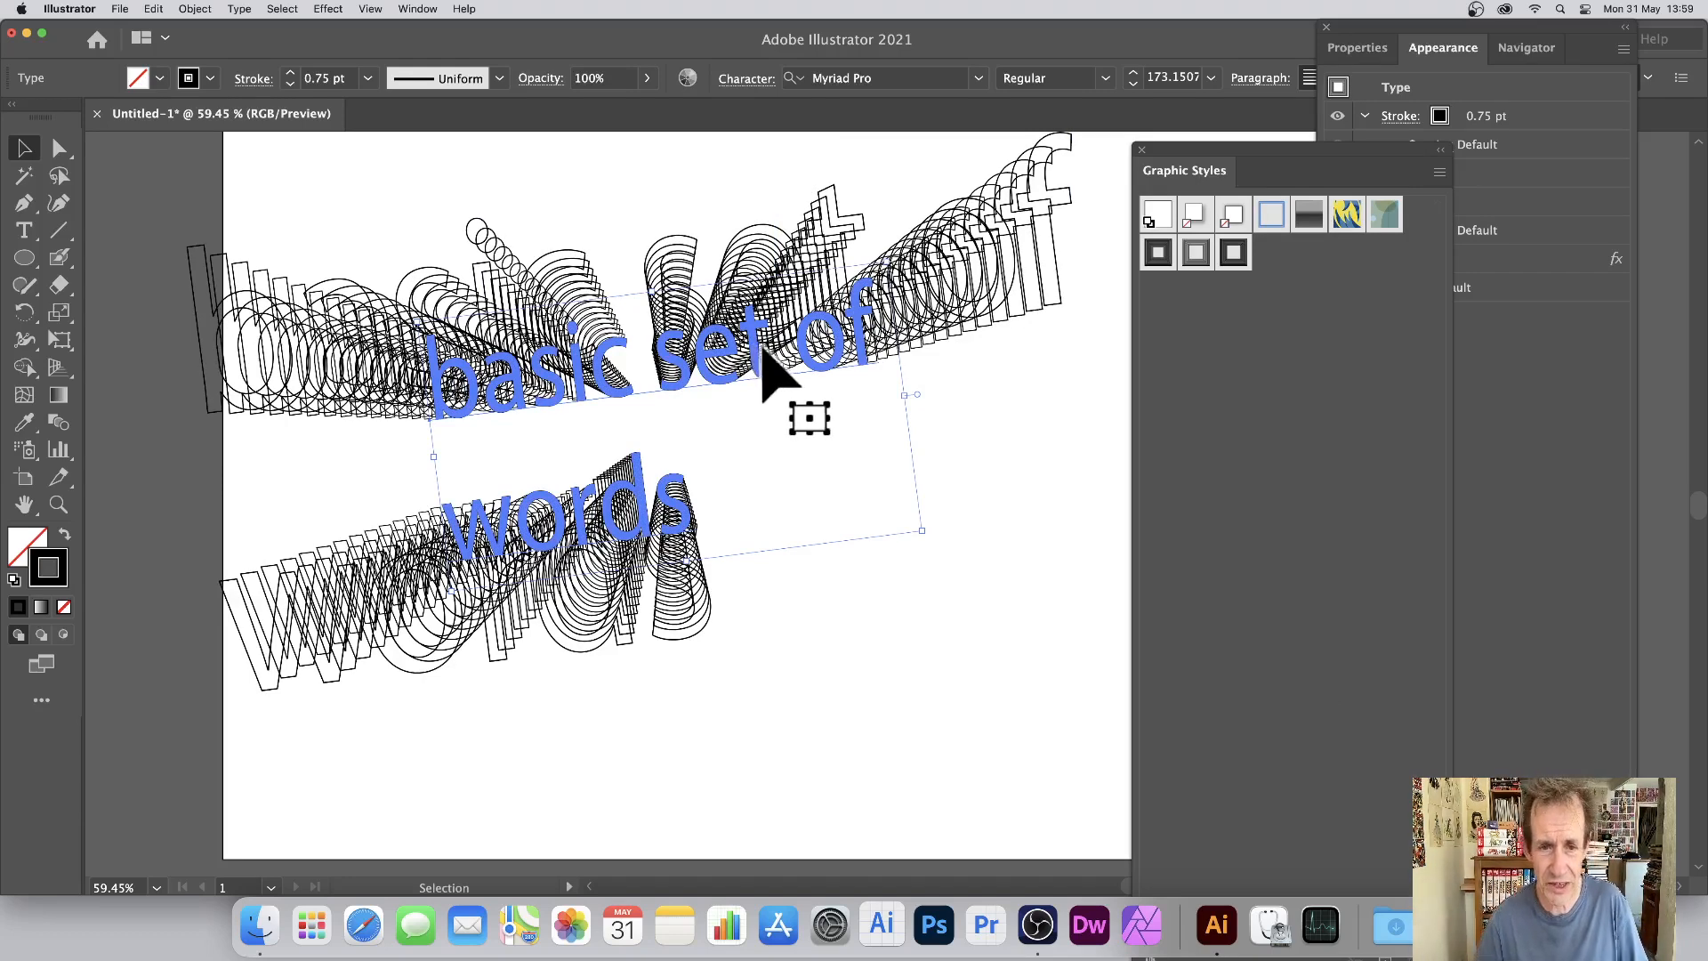
Move the styled text slightly right and down, and greatly enlarge the s of "set" with the Touch Type tool.
drag(712, 352, 788, 380)
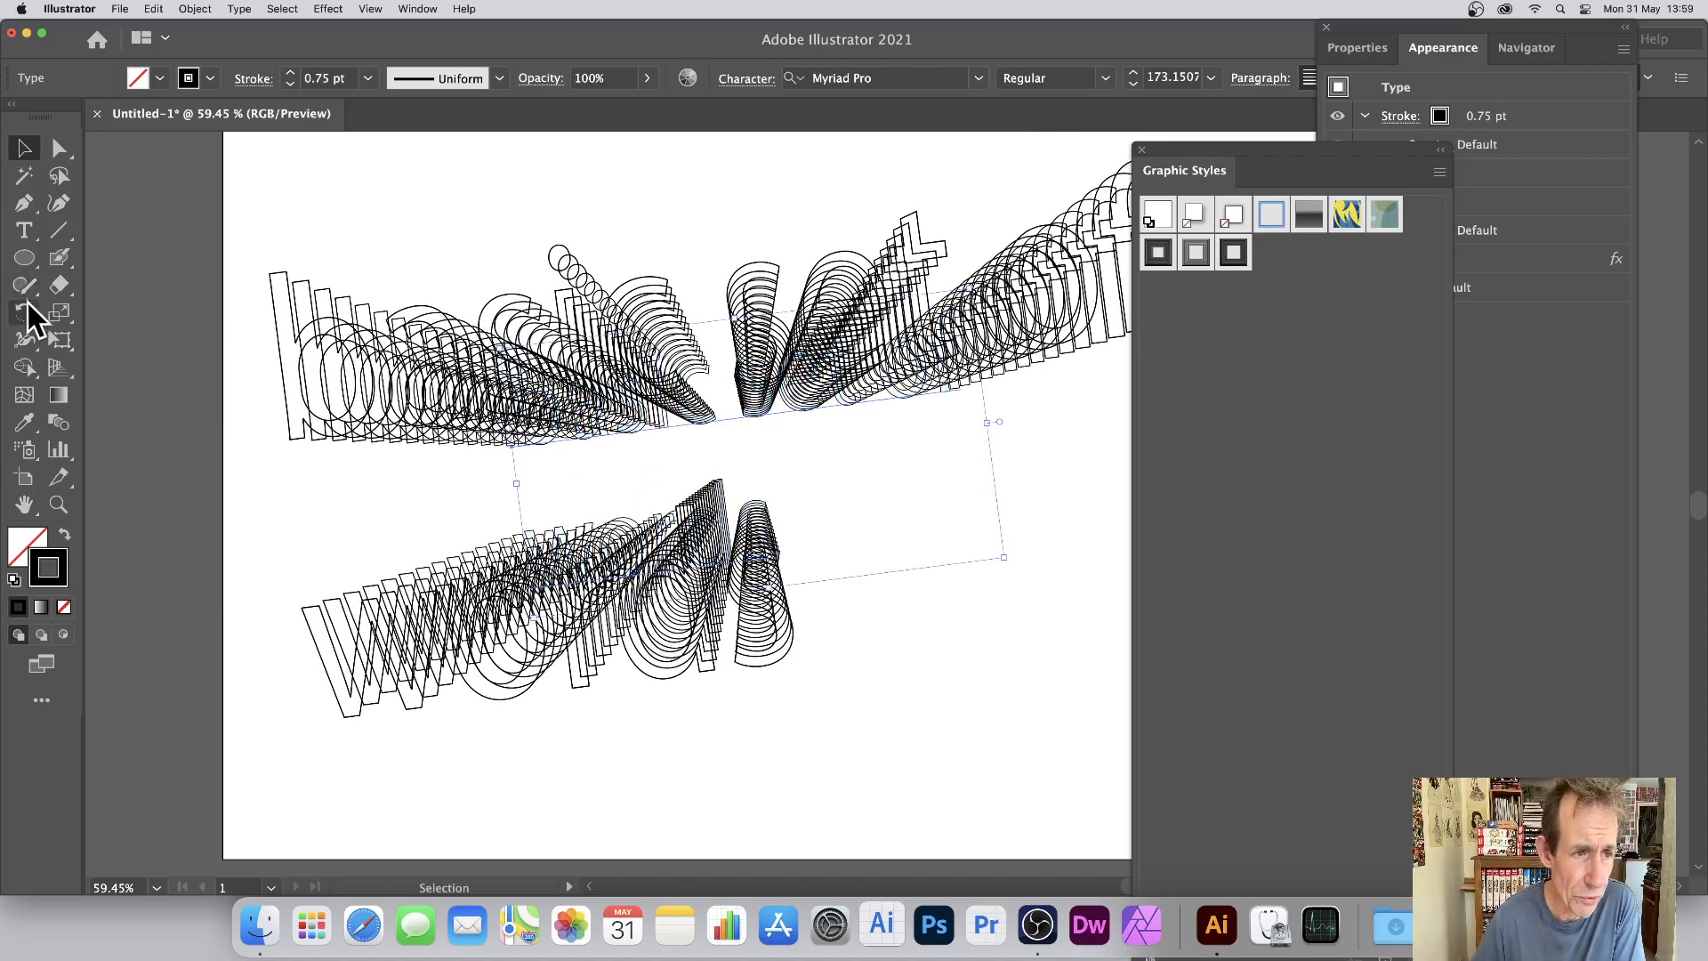
click(25, 231)
drag(27, 231, 176, 400)
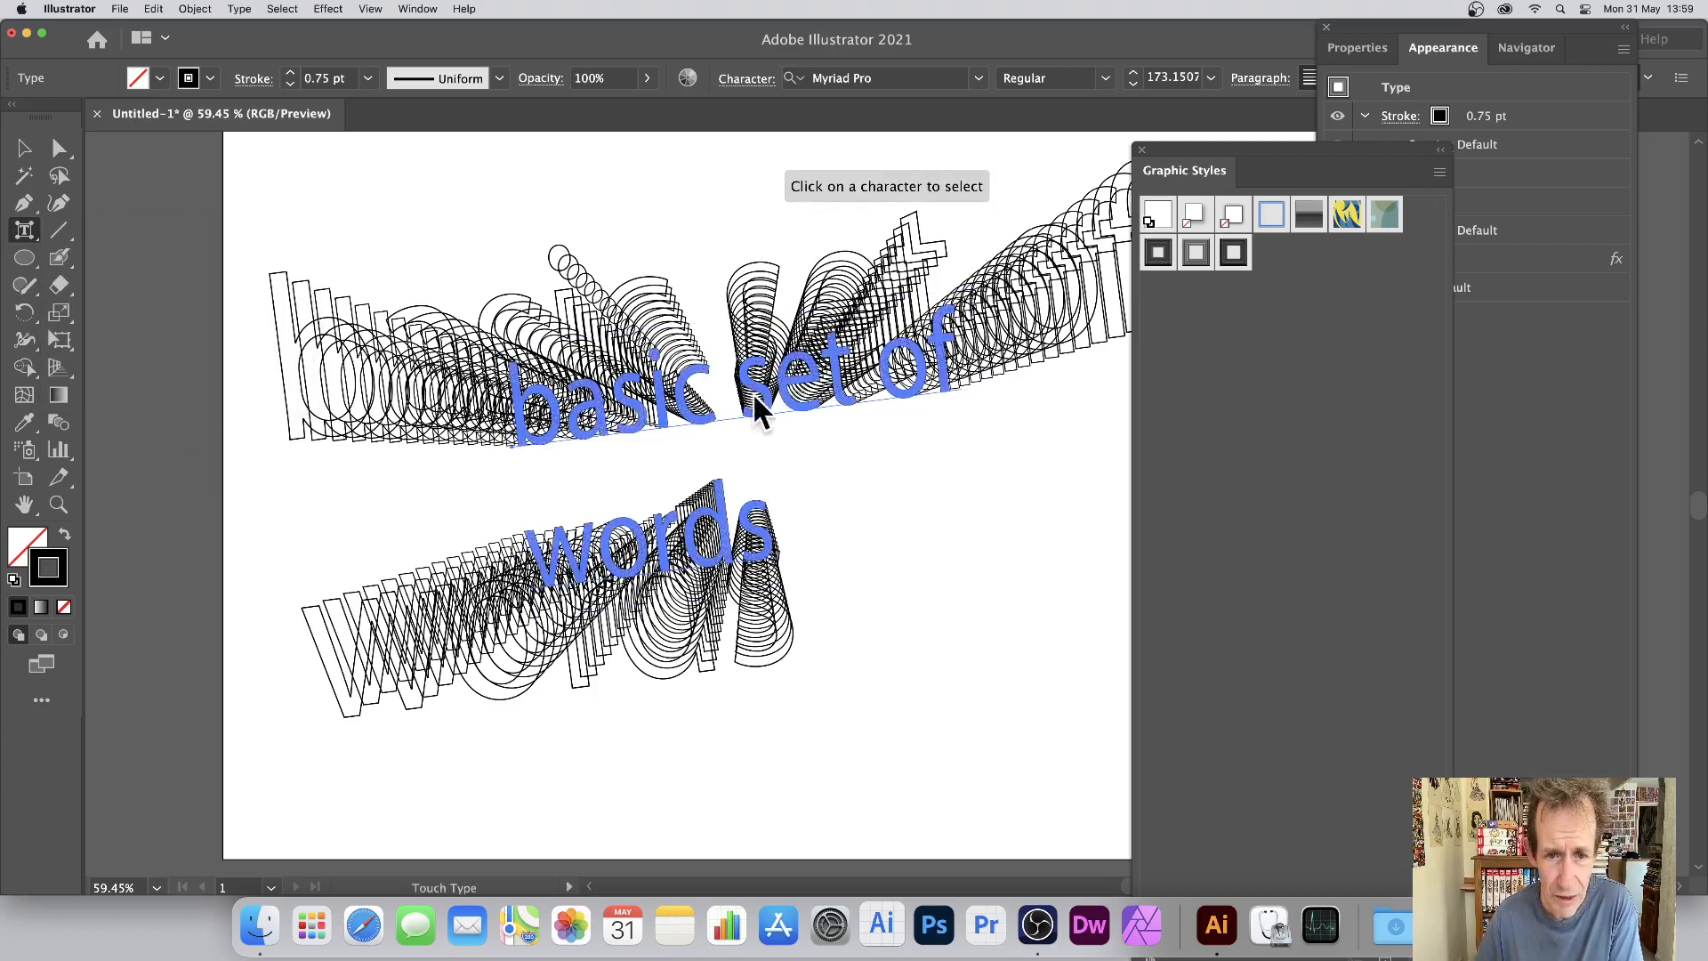
click(755, 398)
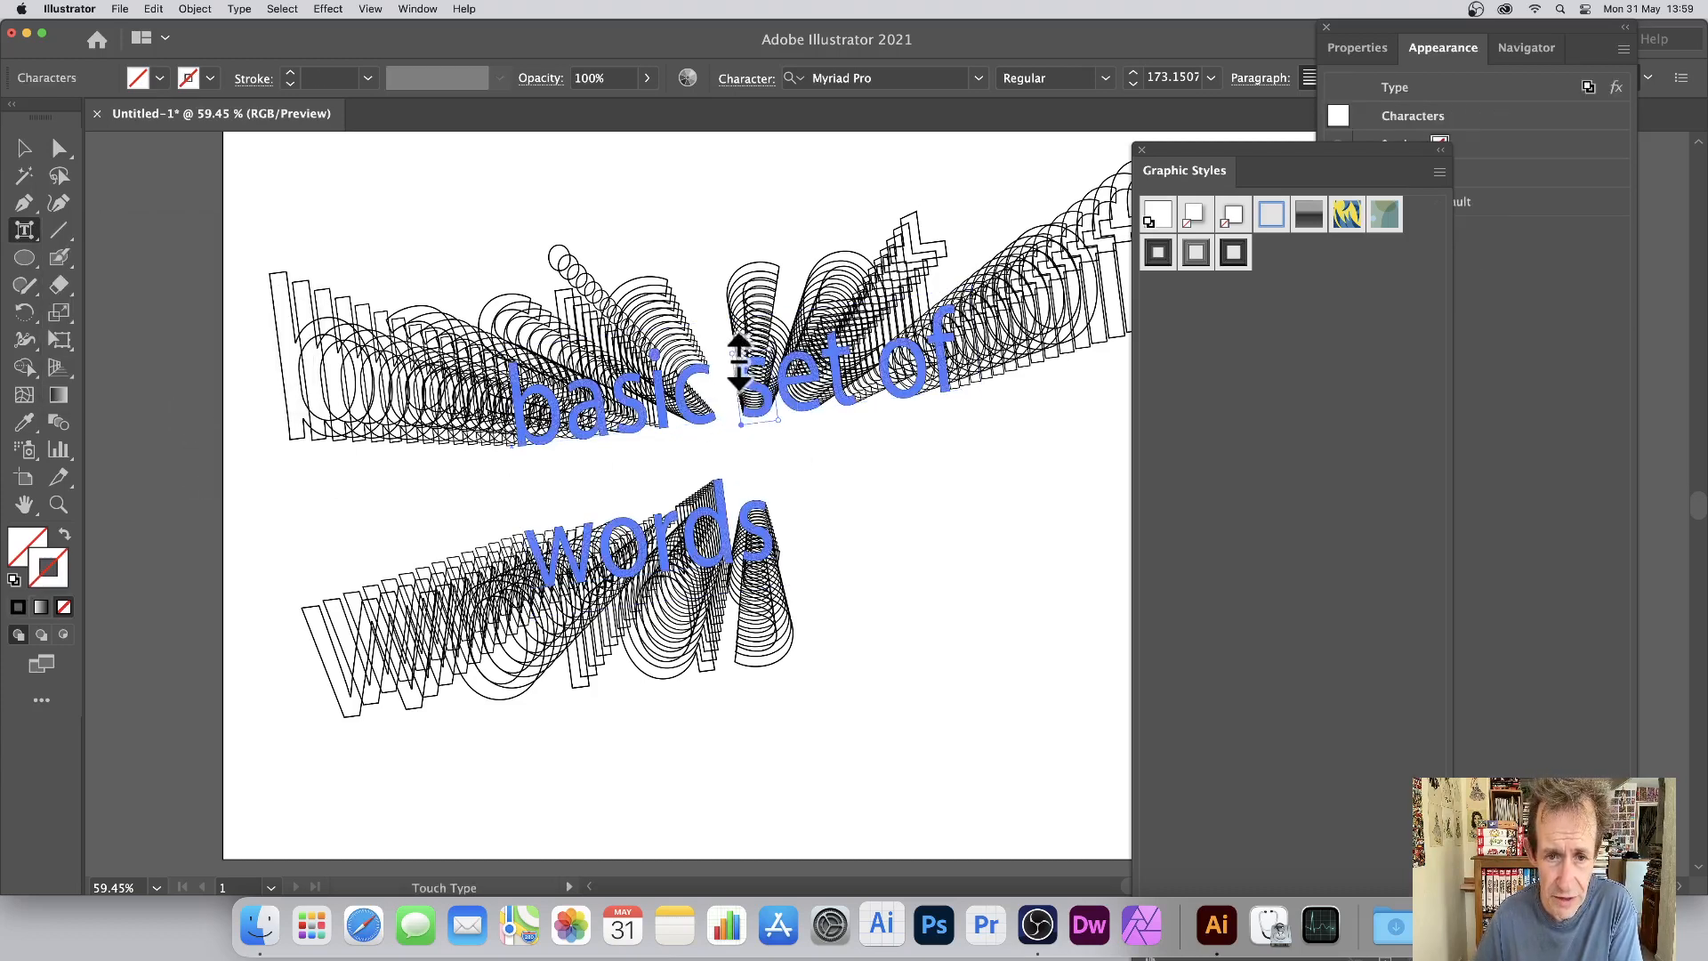
drag(739, 360, 747, 214)
drag(782, 431, 865, 416)
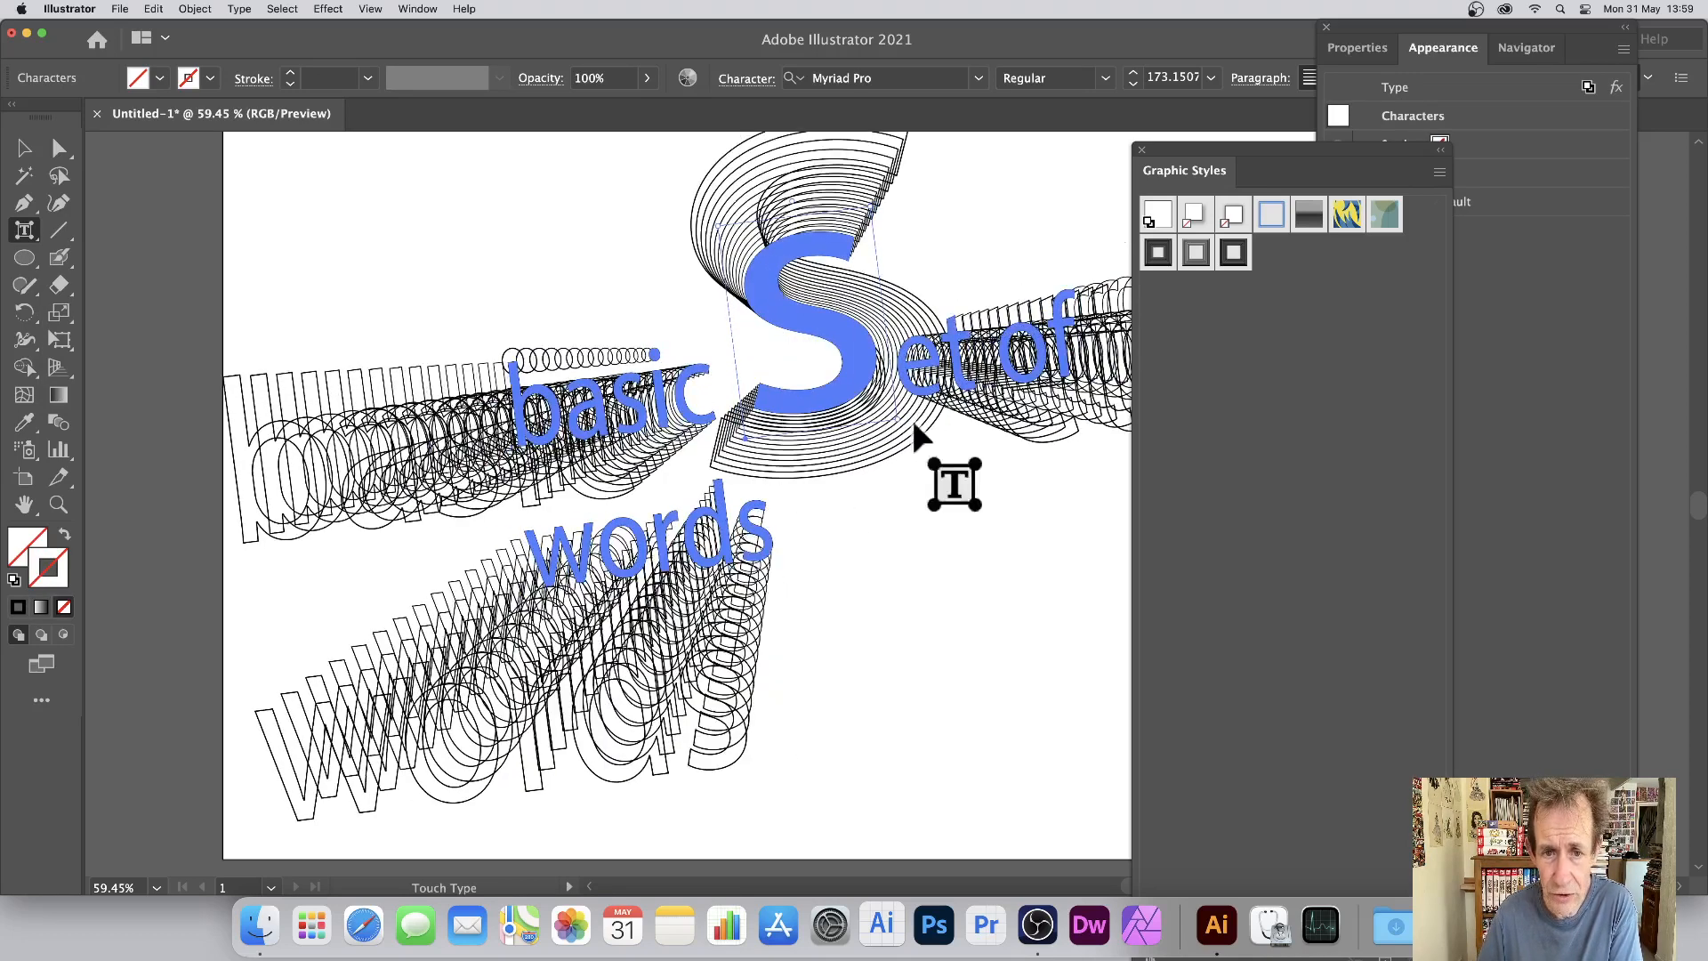
click(370, 9)
mouse_move(411, 16)
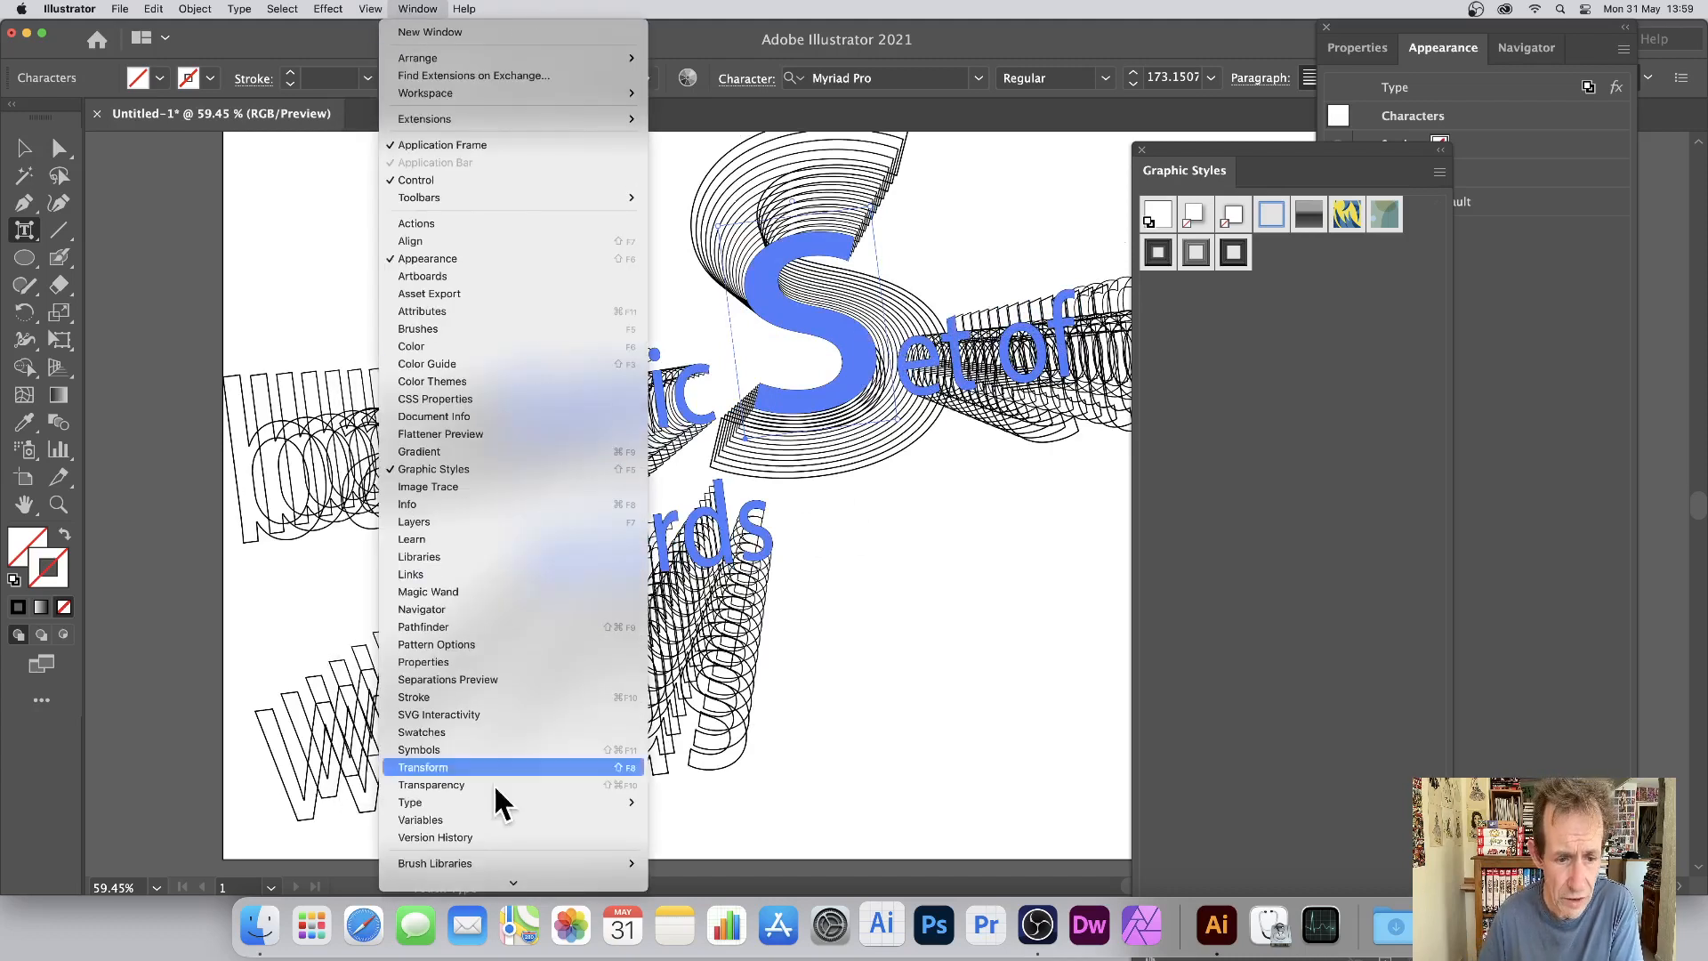
mouse_move(531, 747)
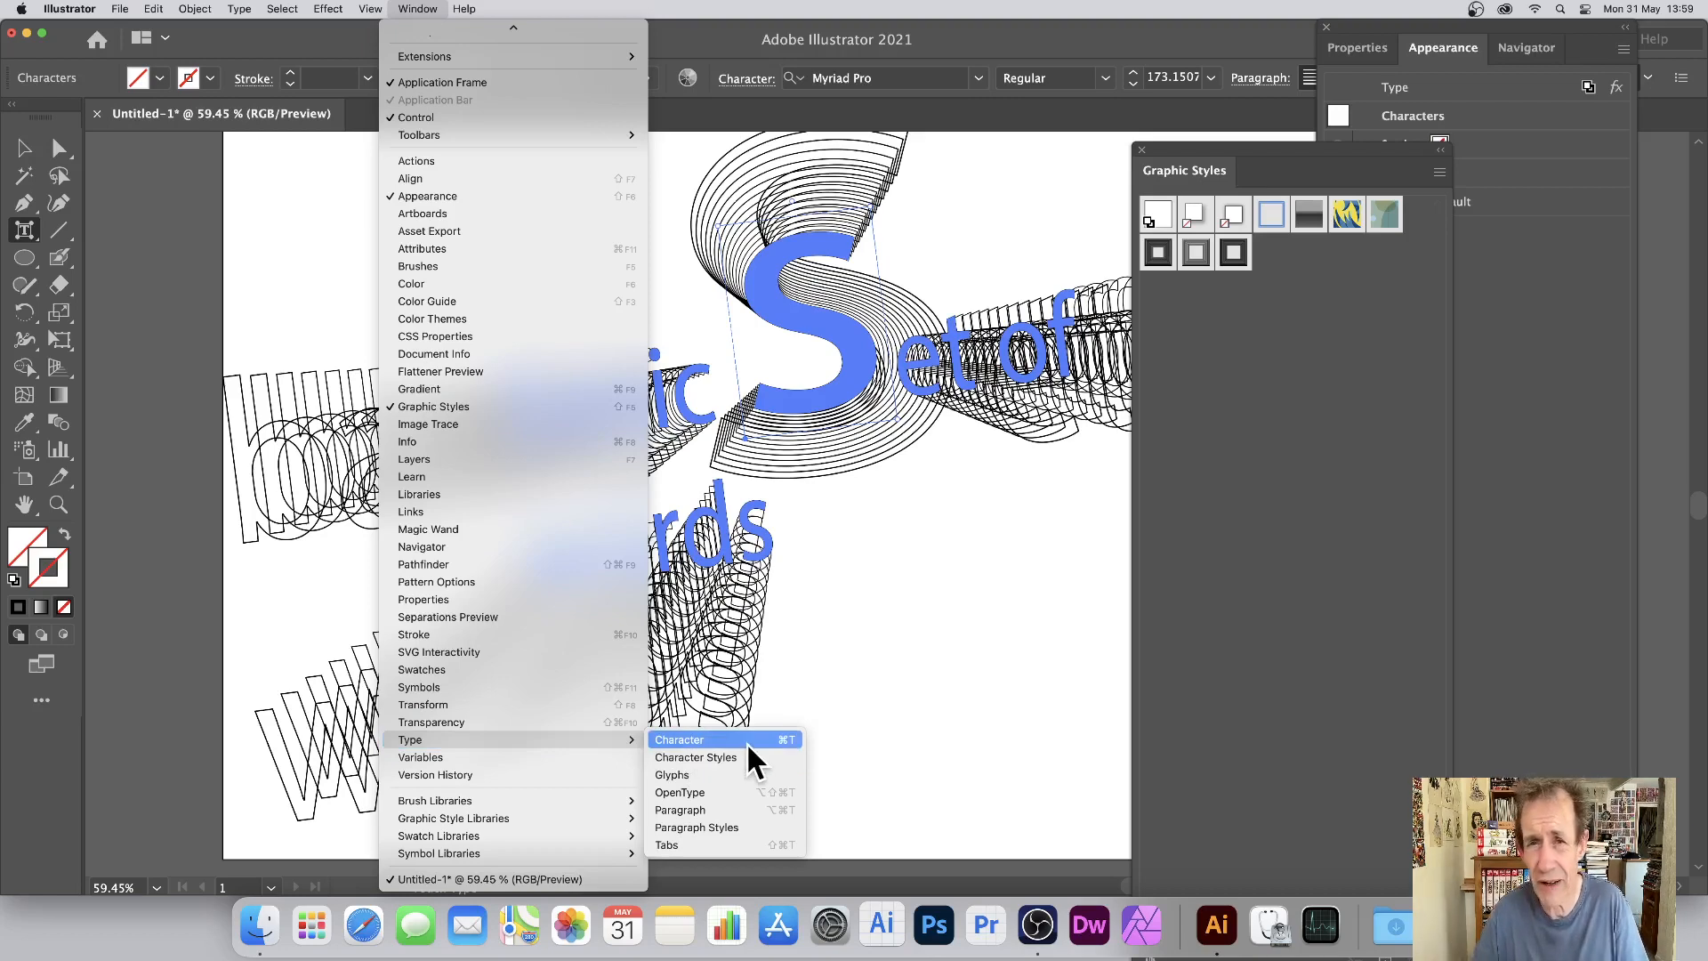
Rotate the letter t of "set" clockwise with the Touch Type tool.
click(965, 365)
click(973, 381)
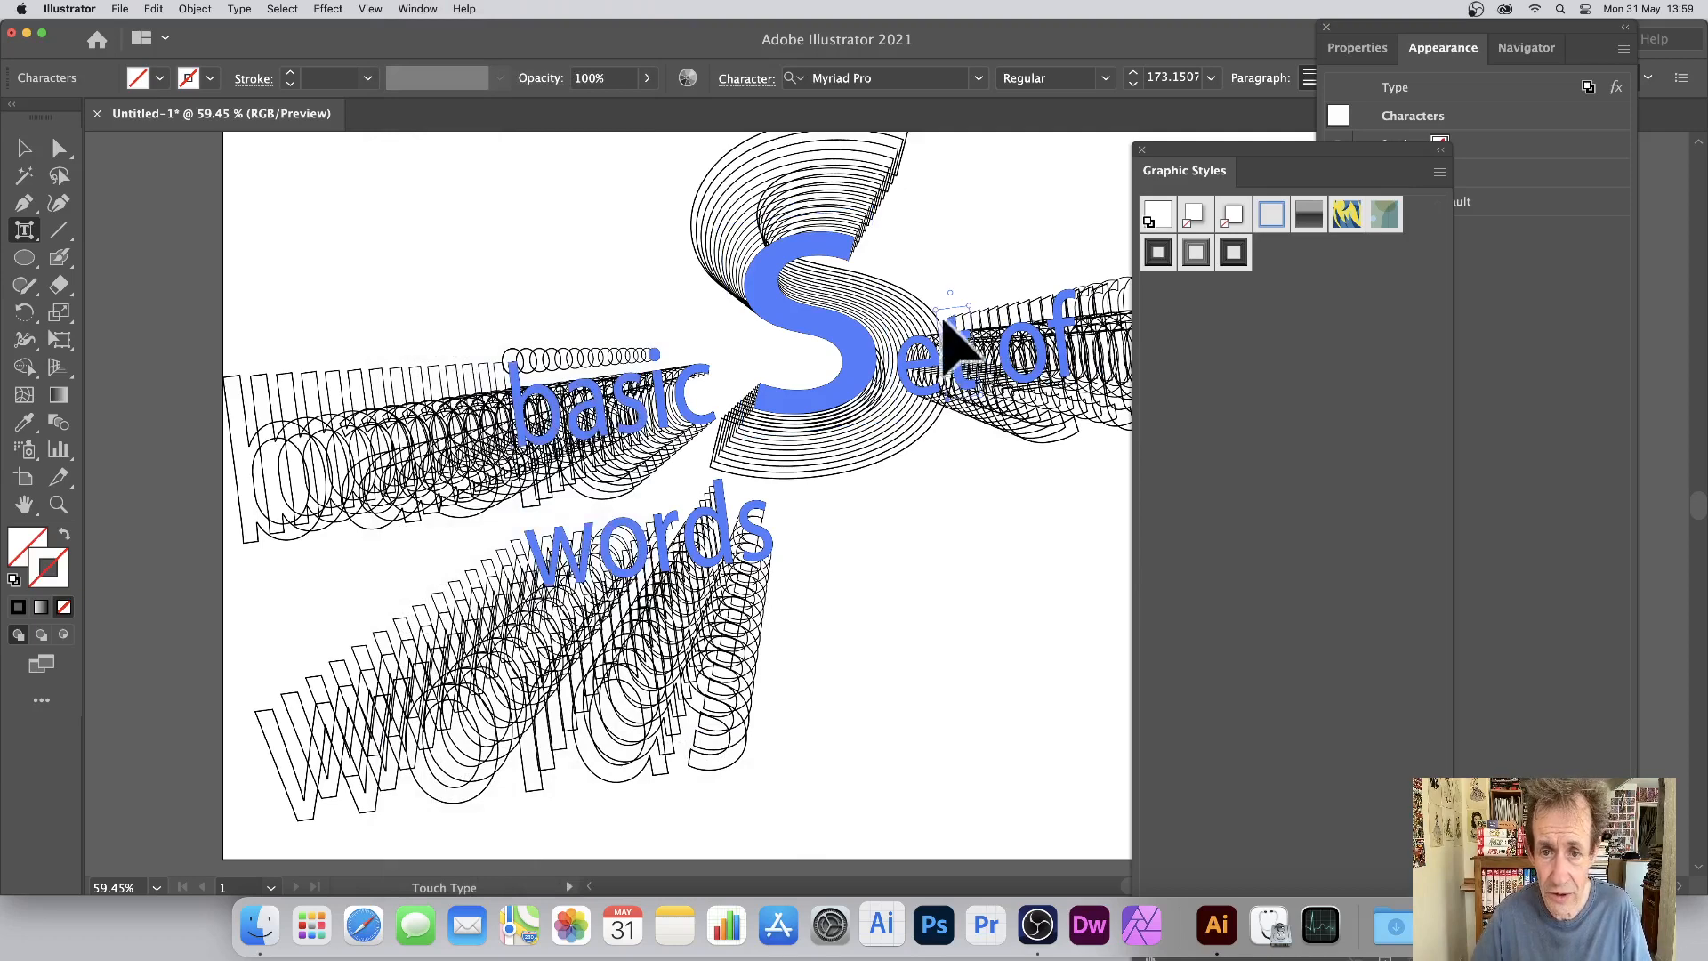
drag(951, 293, 997, 290)
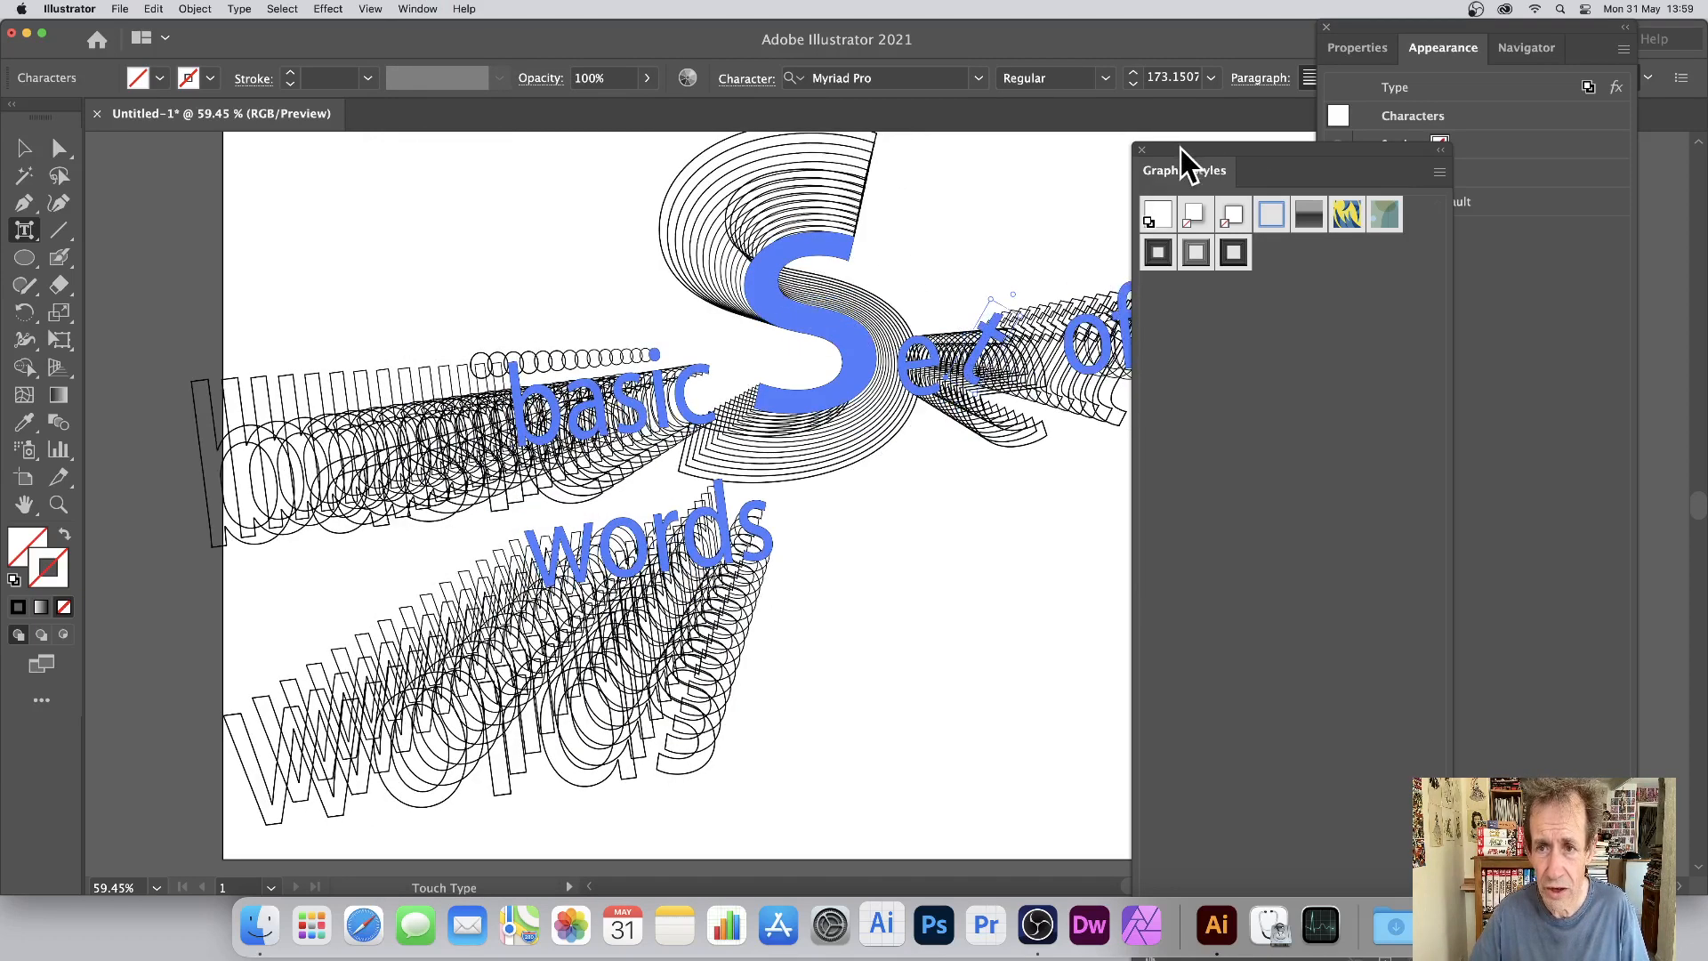
Clear the Graphic Styles panel off the artwork, then enlarge the f of "of" and move it below its line.
drag(1181, 148, 1373, 168)
click(1137, 293)
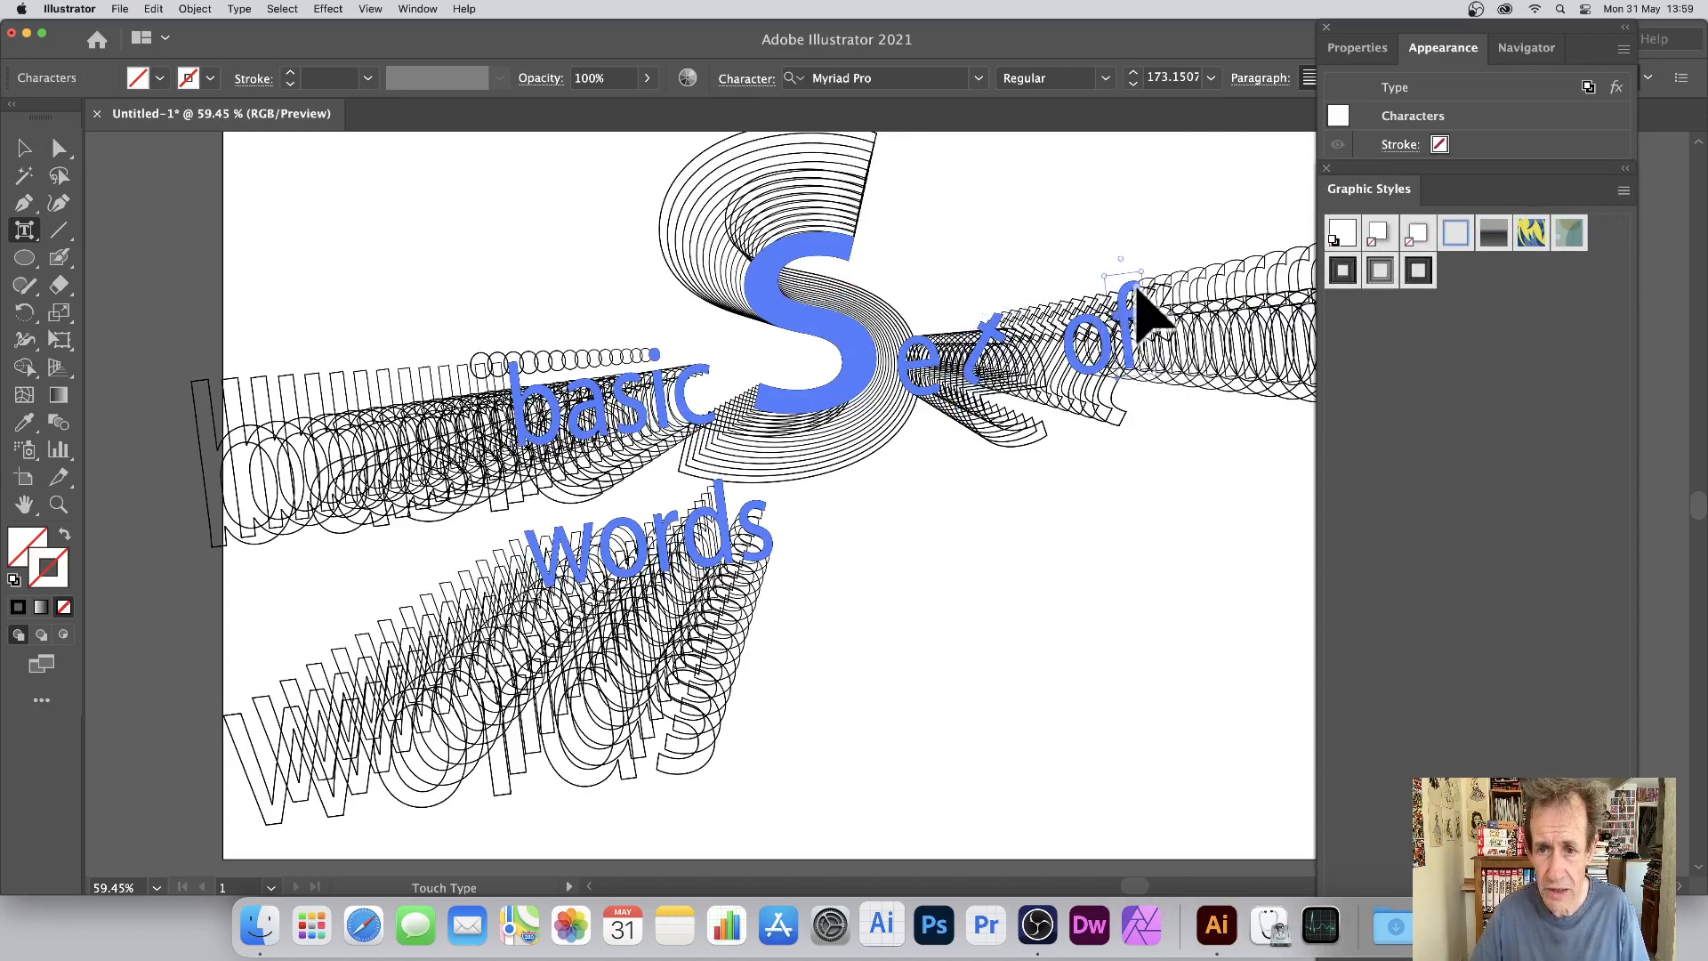
drag(1141, 272, 1201, 183)
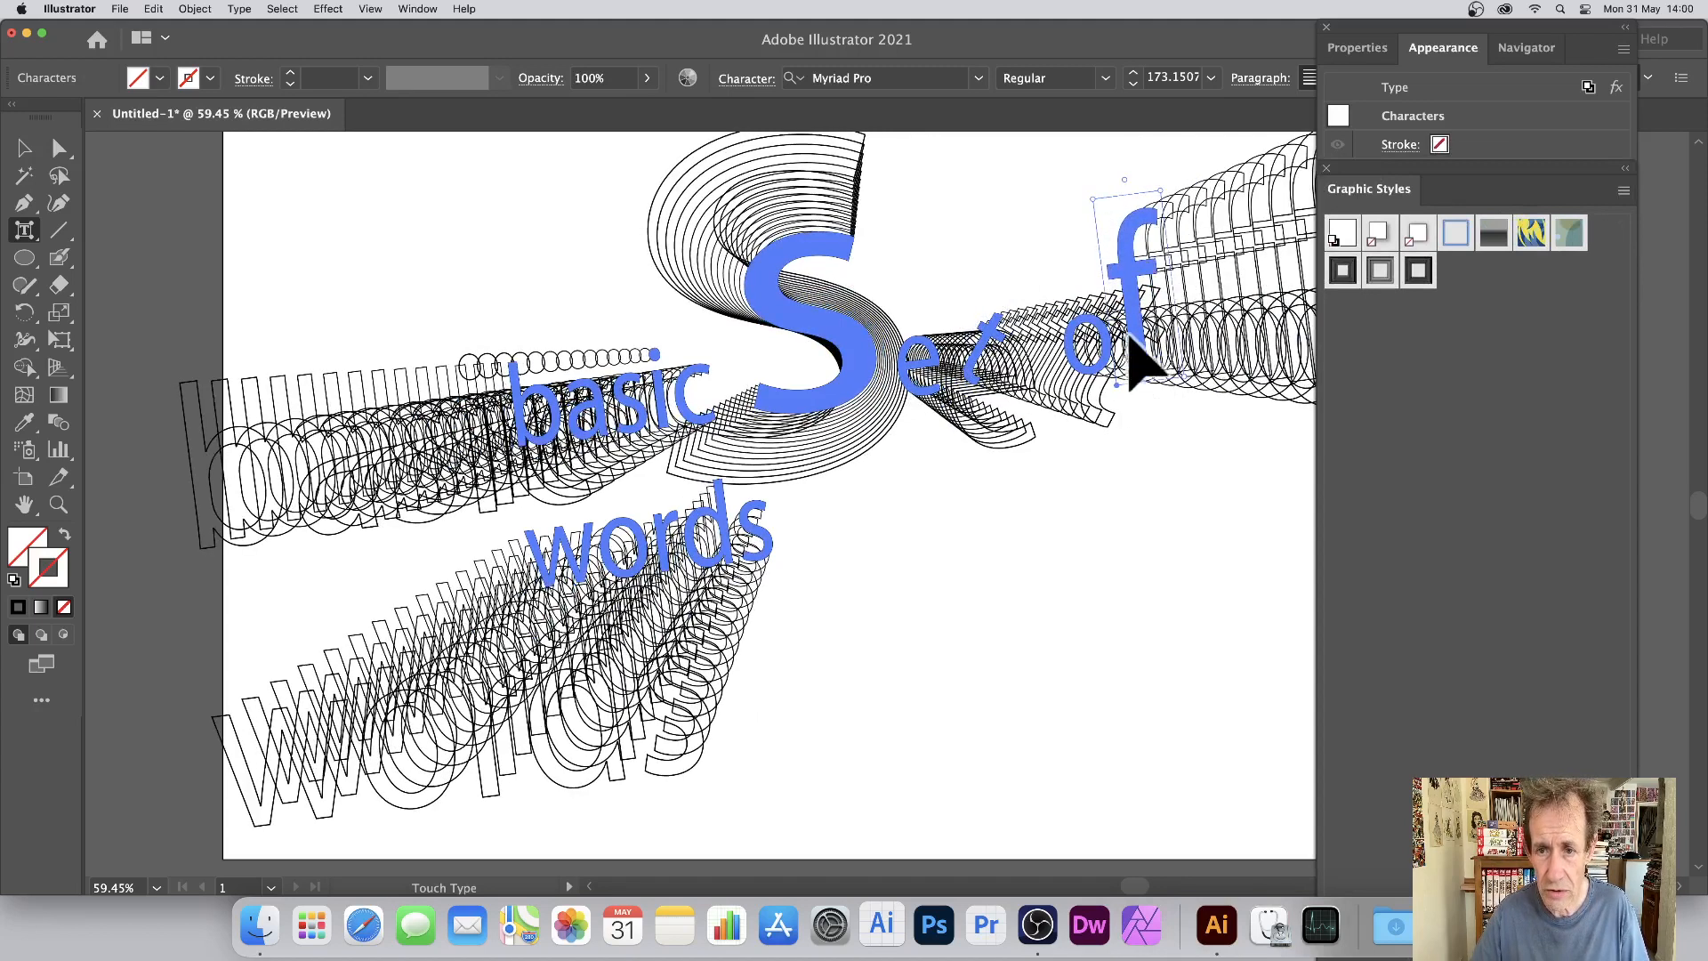
drag(1137, 361, 957, 572)
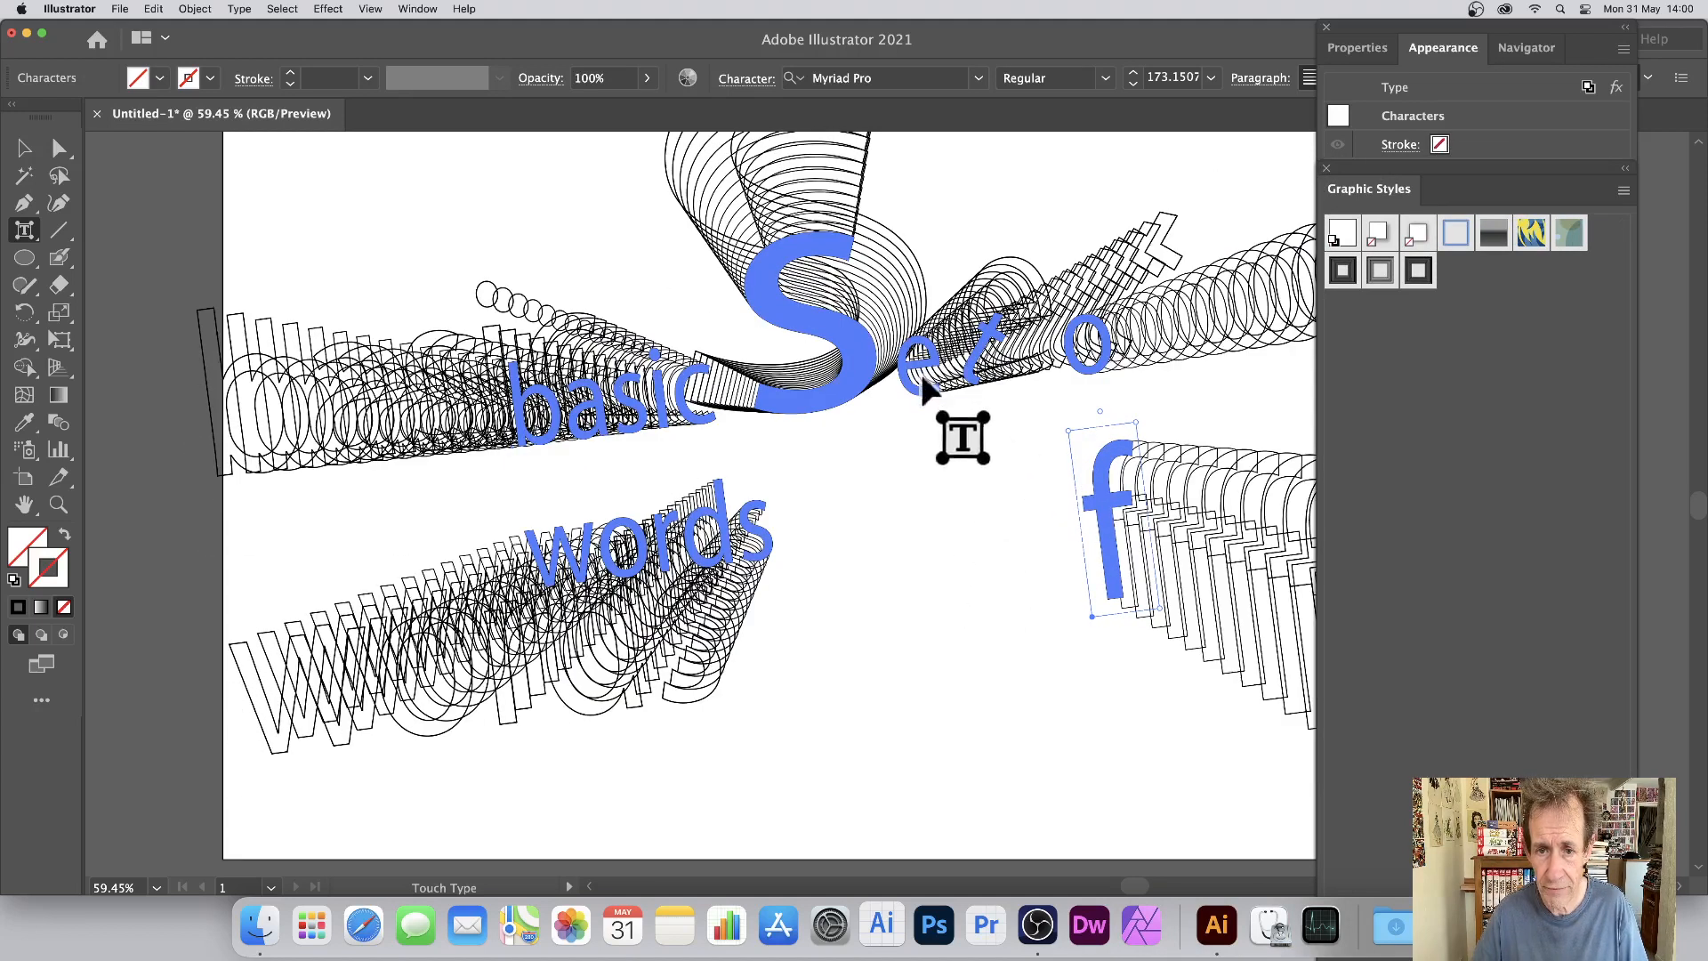
Move the letter e of "set" below the enlarged s and rotate it.
drag(924, 385, 906, 539)
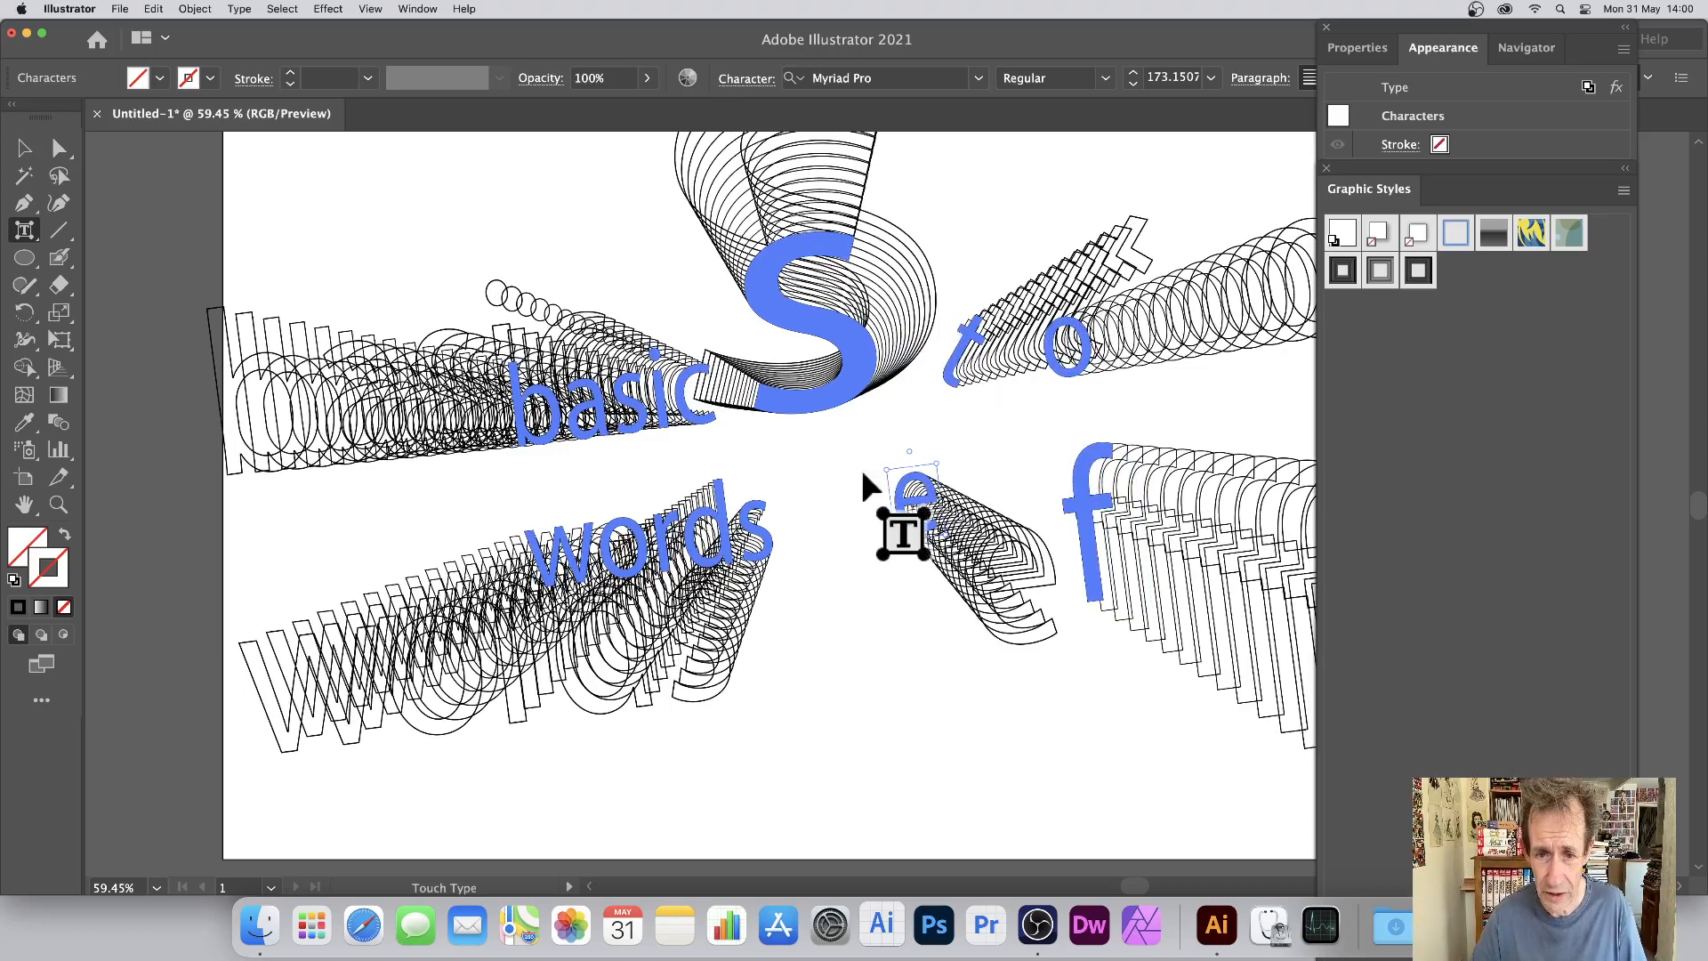
drag(912, 456, 709, 418)
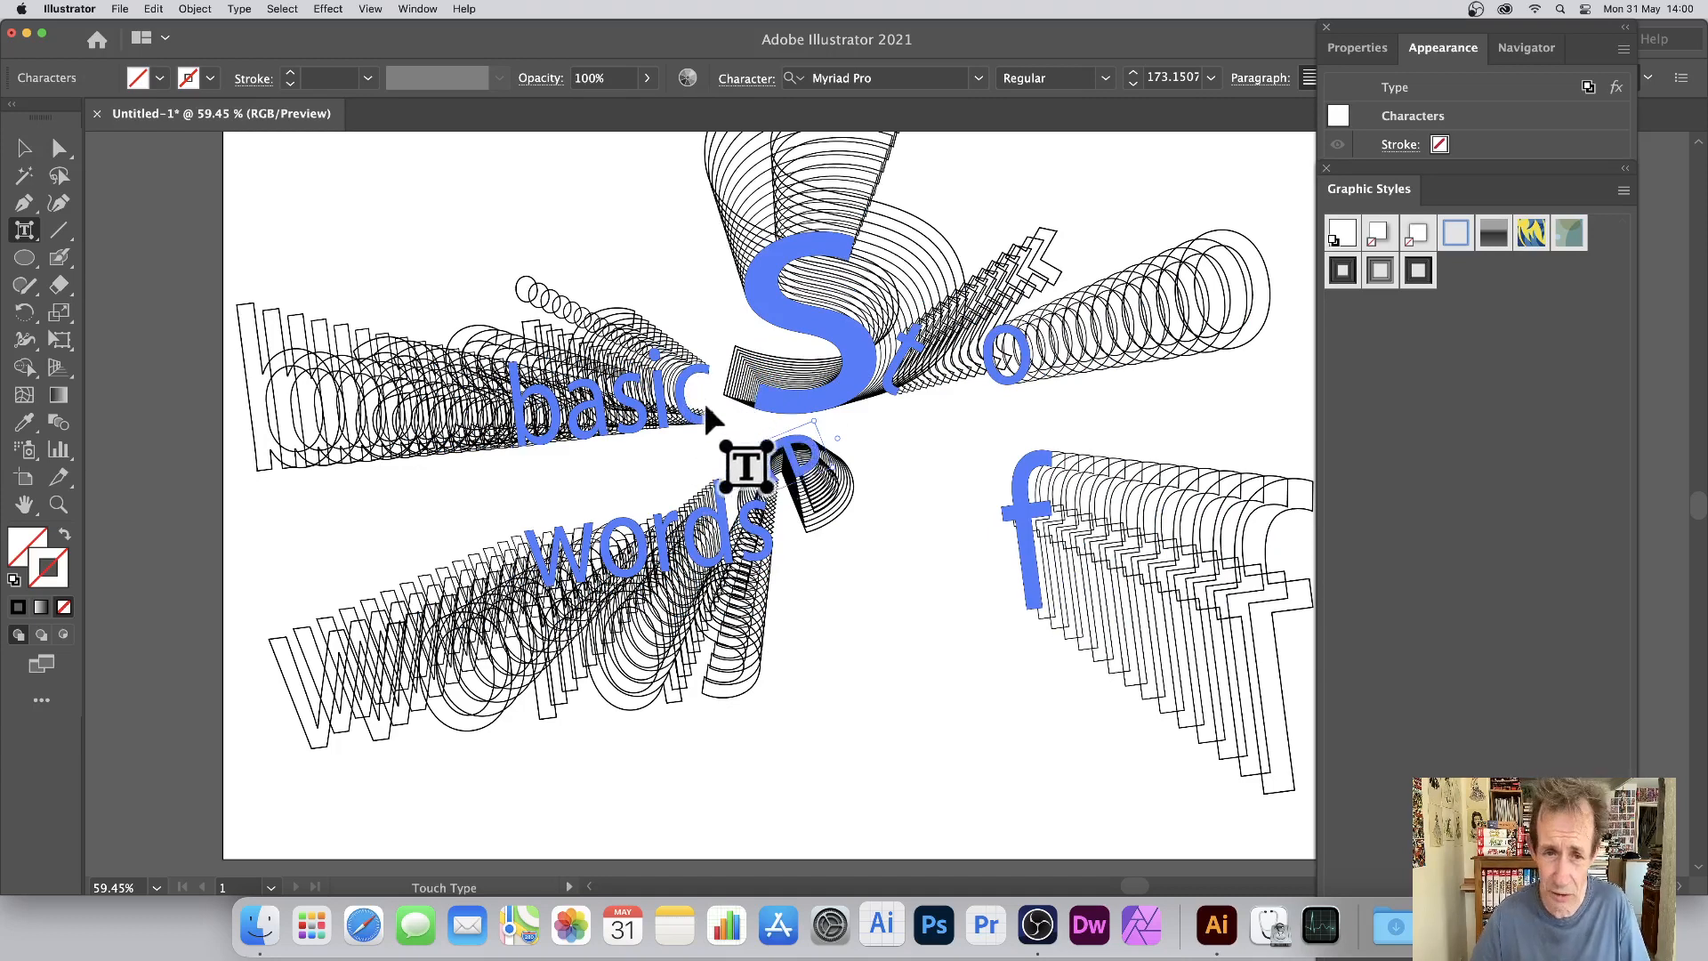
Enlarge the c of "basic" and move it down and right, away from the rest of the word.
click(700, 382)
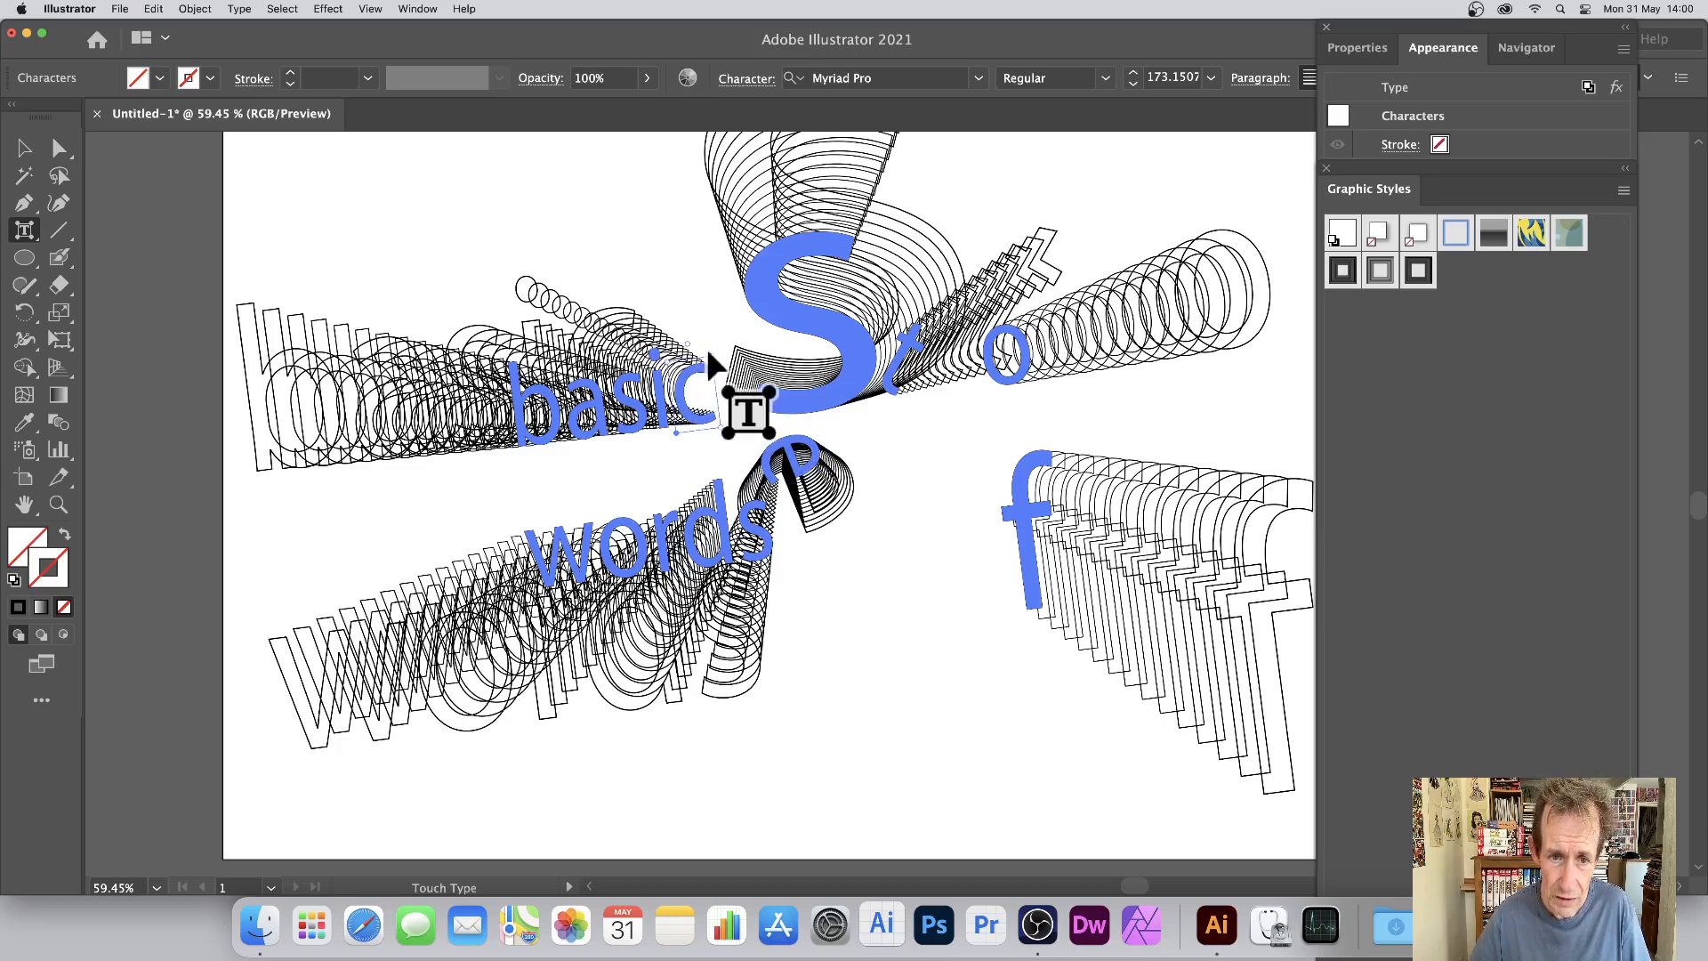
drag(709, 354, 756, 269)
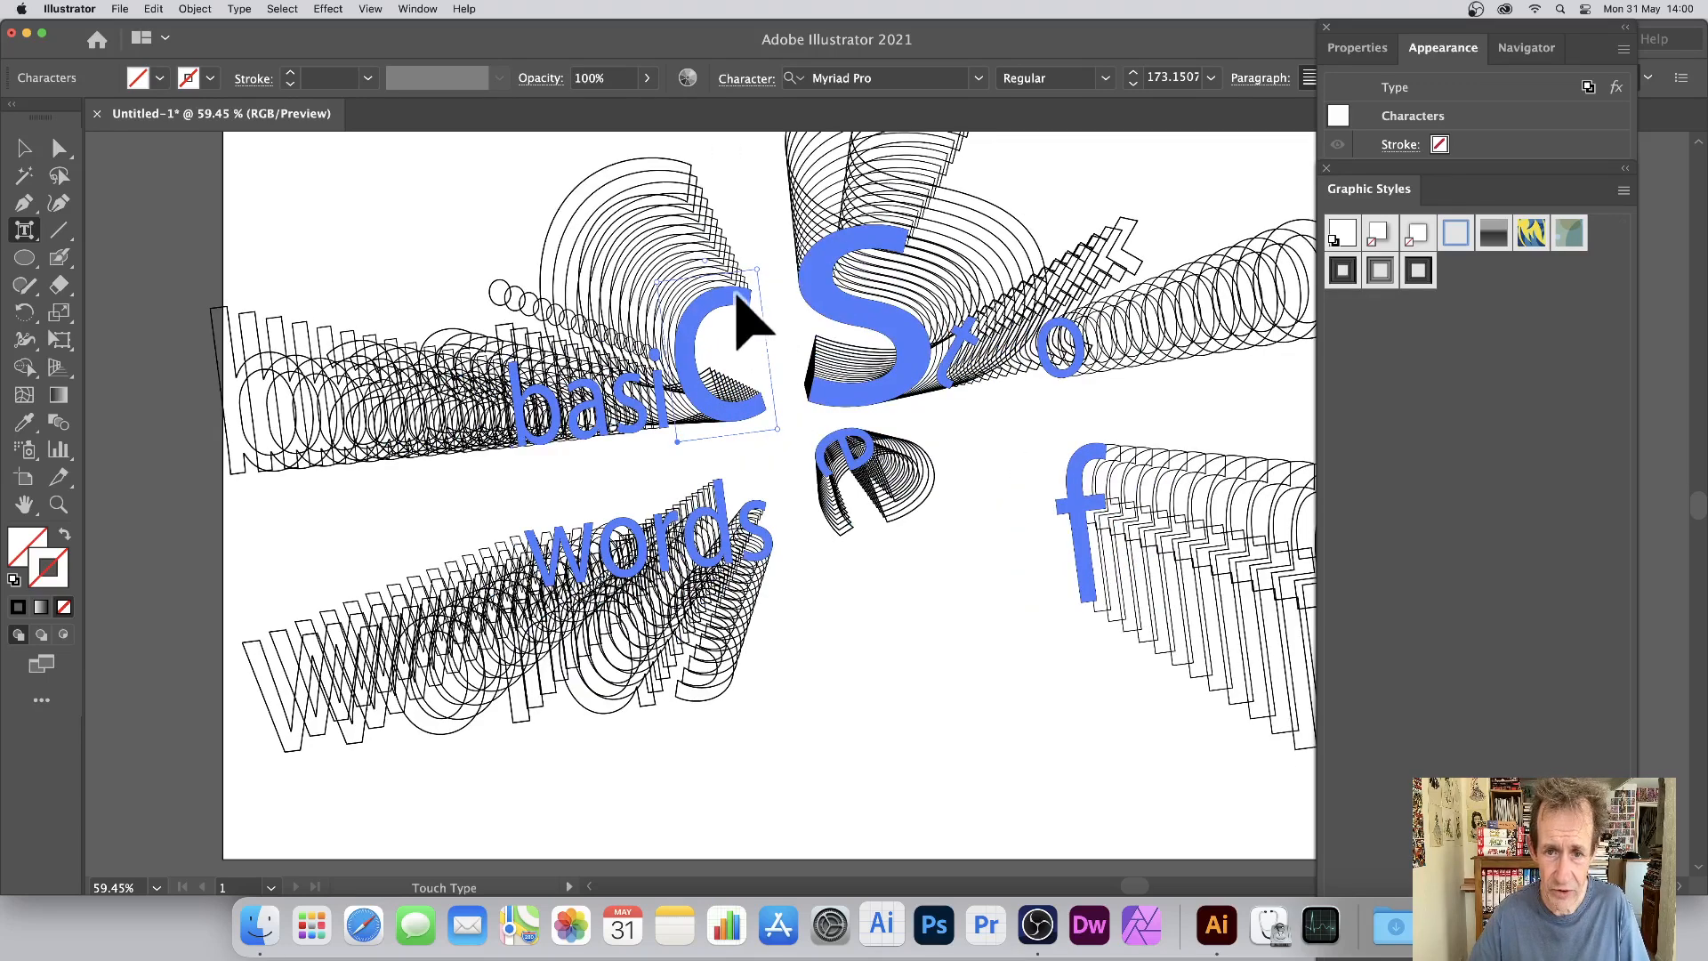
drag(732, 370, 771, 408)
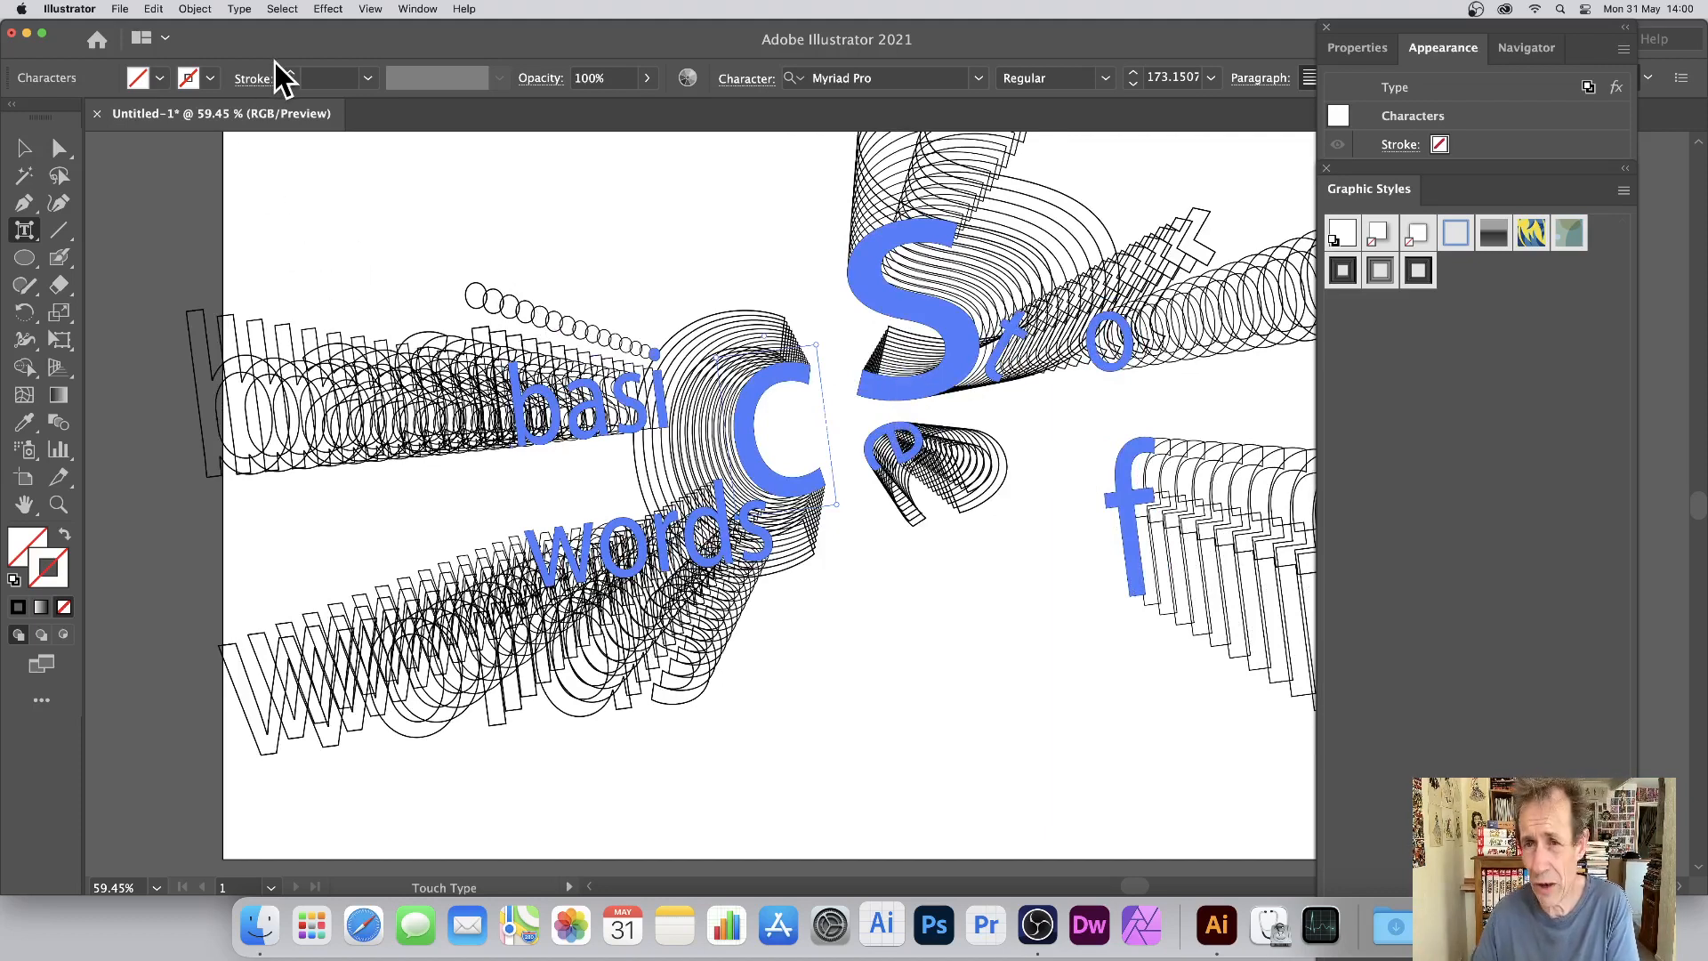
Select the whole text object and move it about 40 px left and 22 px down.
click(196, 9)
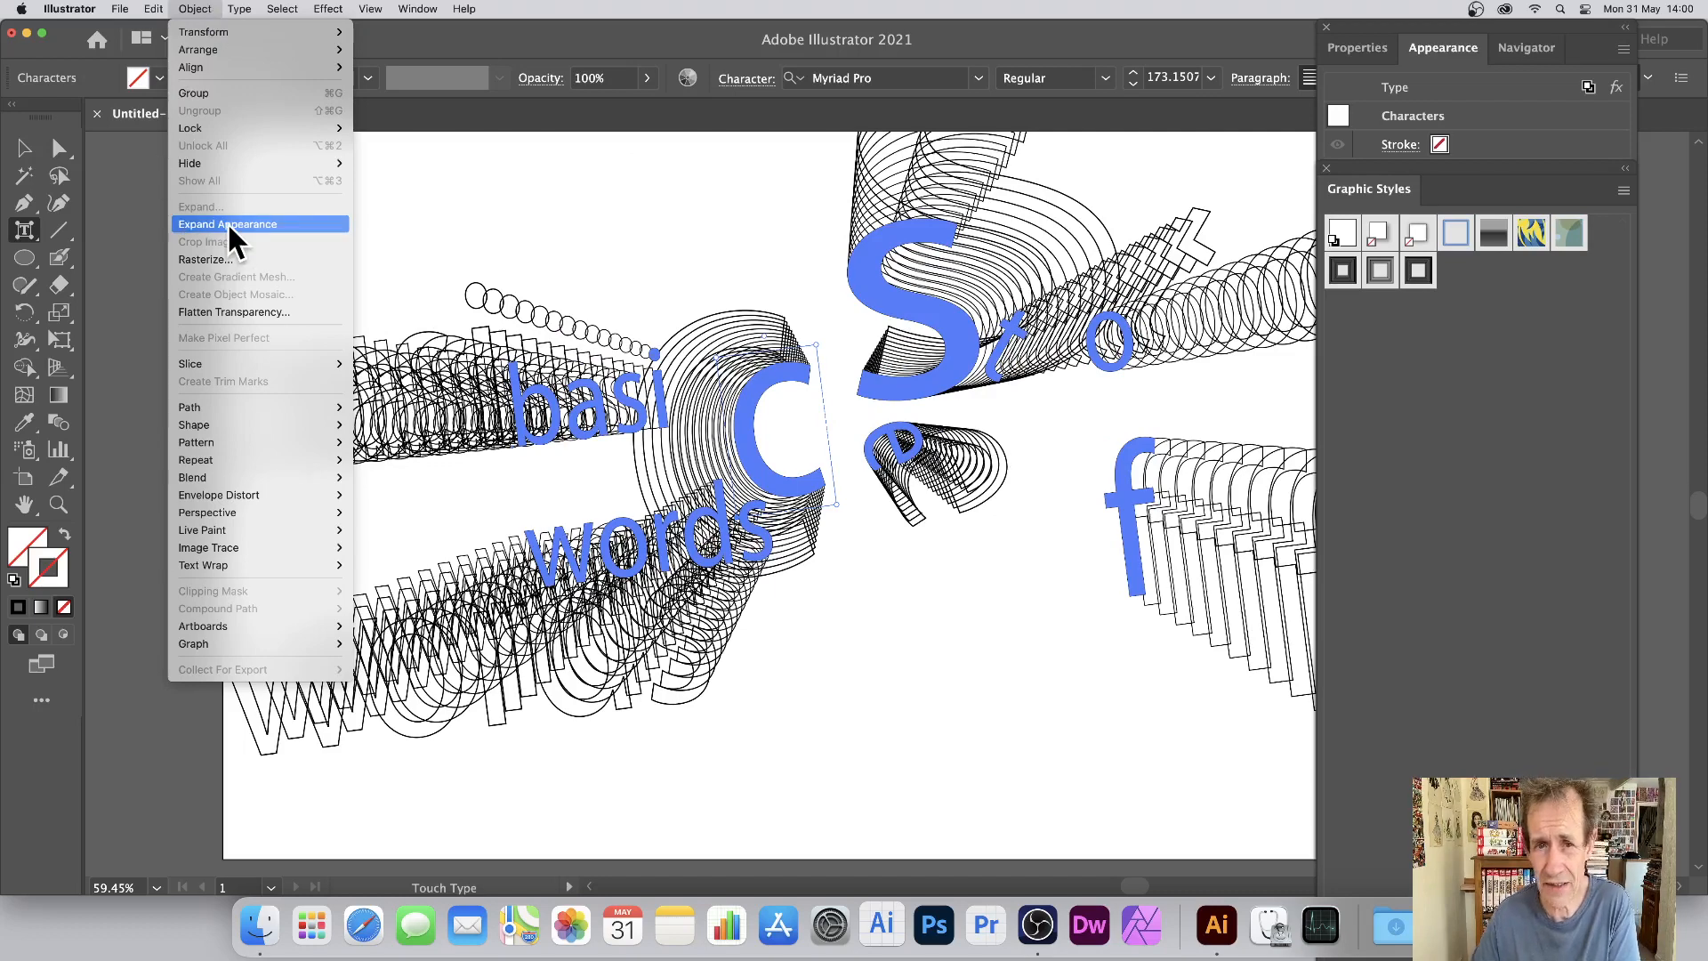
click(22, 144)
click(23, 148)
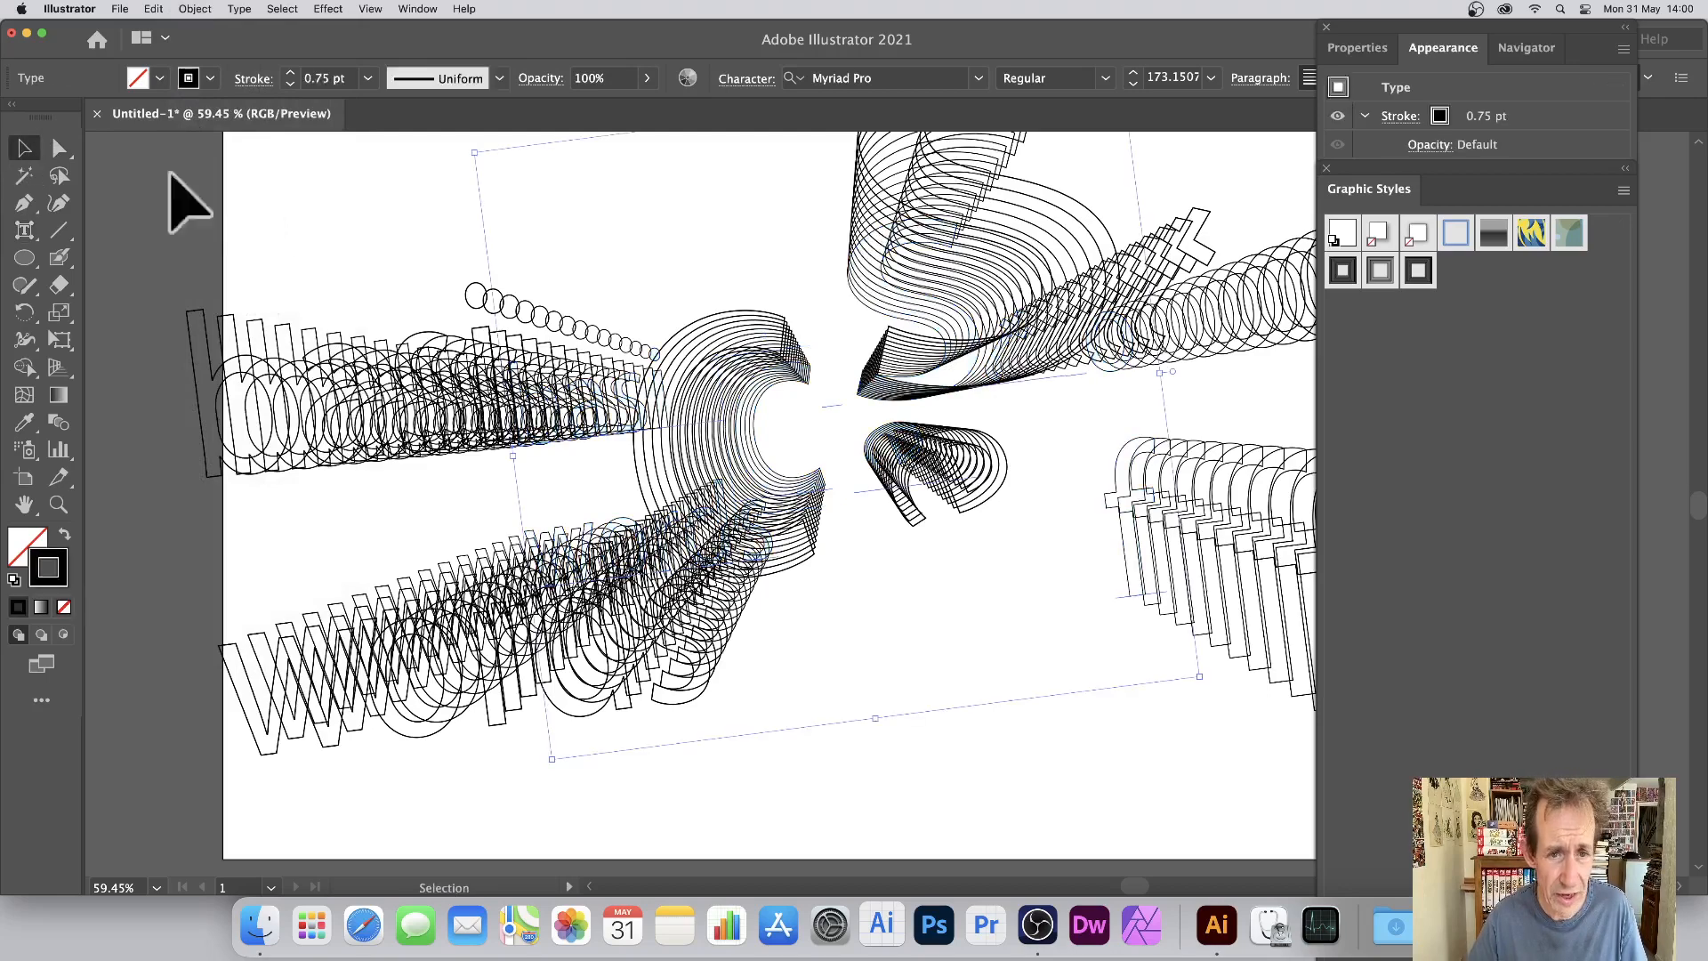
drag(660, 383, 633, 398)
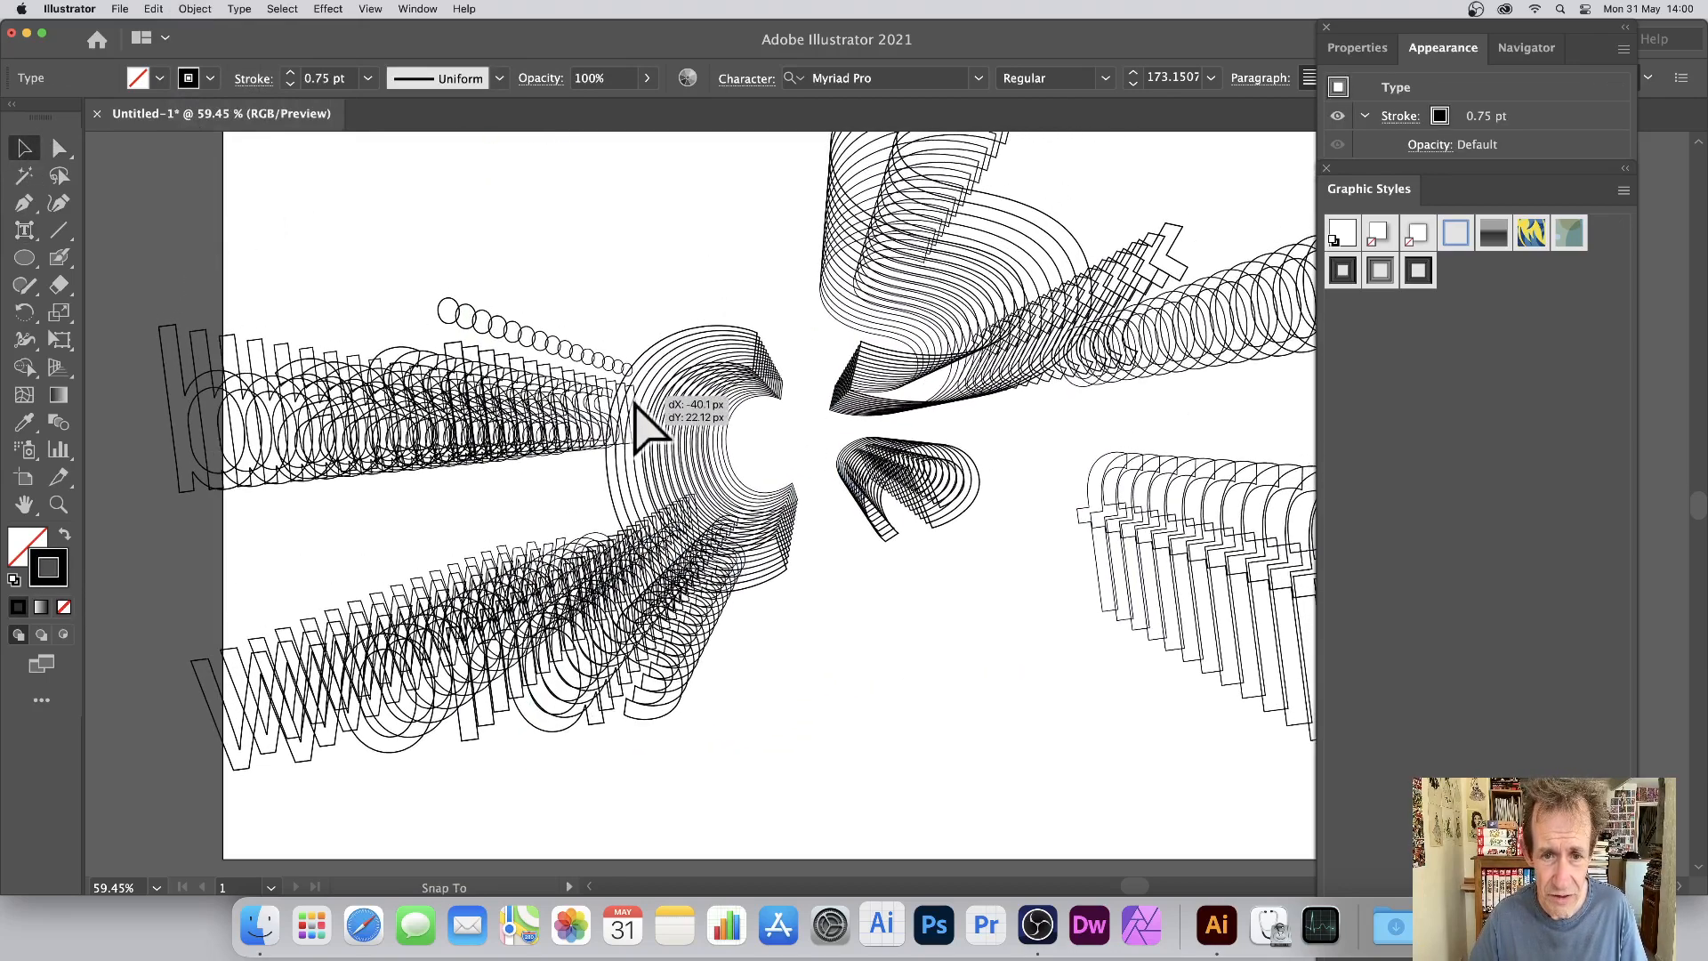
Set the text's stroke weight to 2 pt and its stroke colour to blue.
click(259, 84)
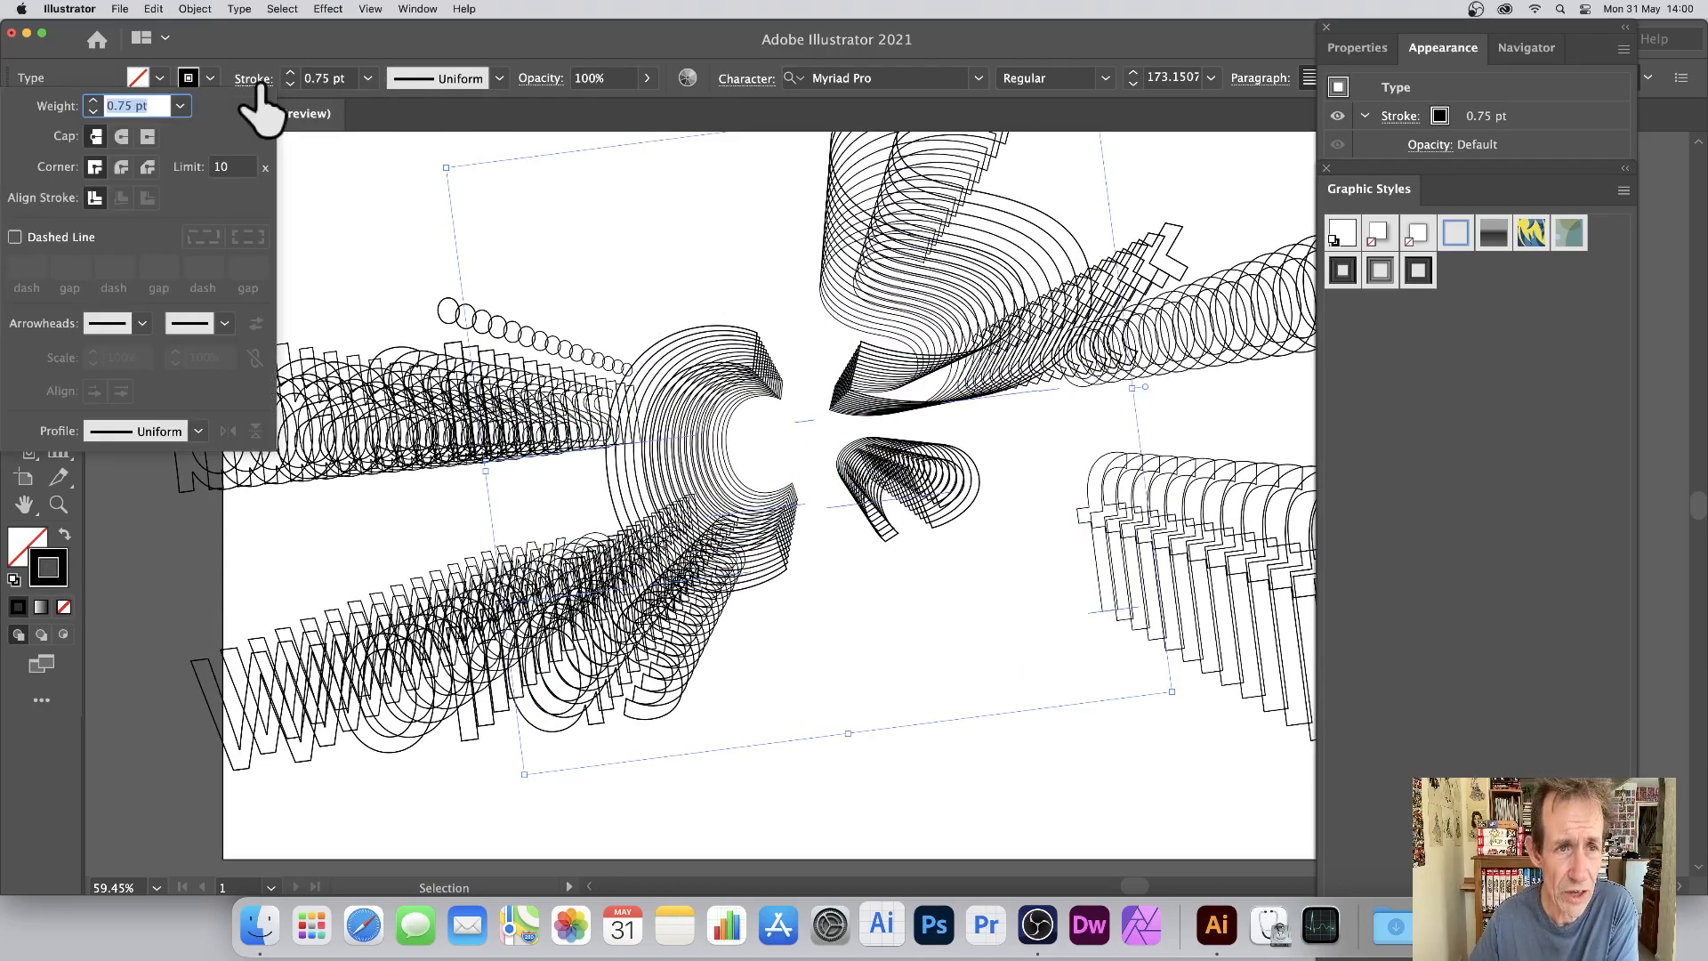
click(181, 106)
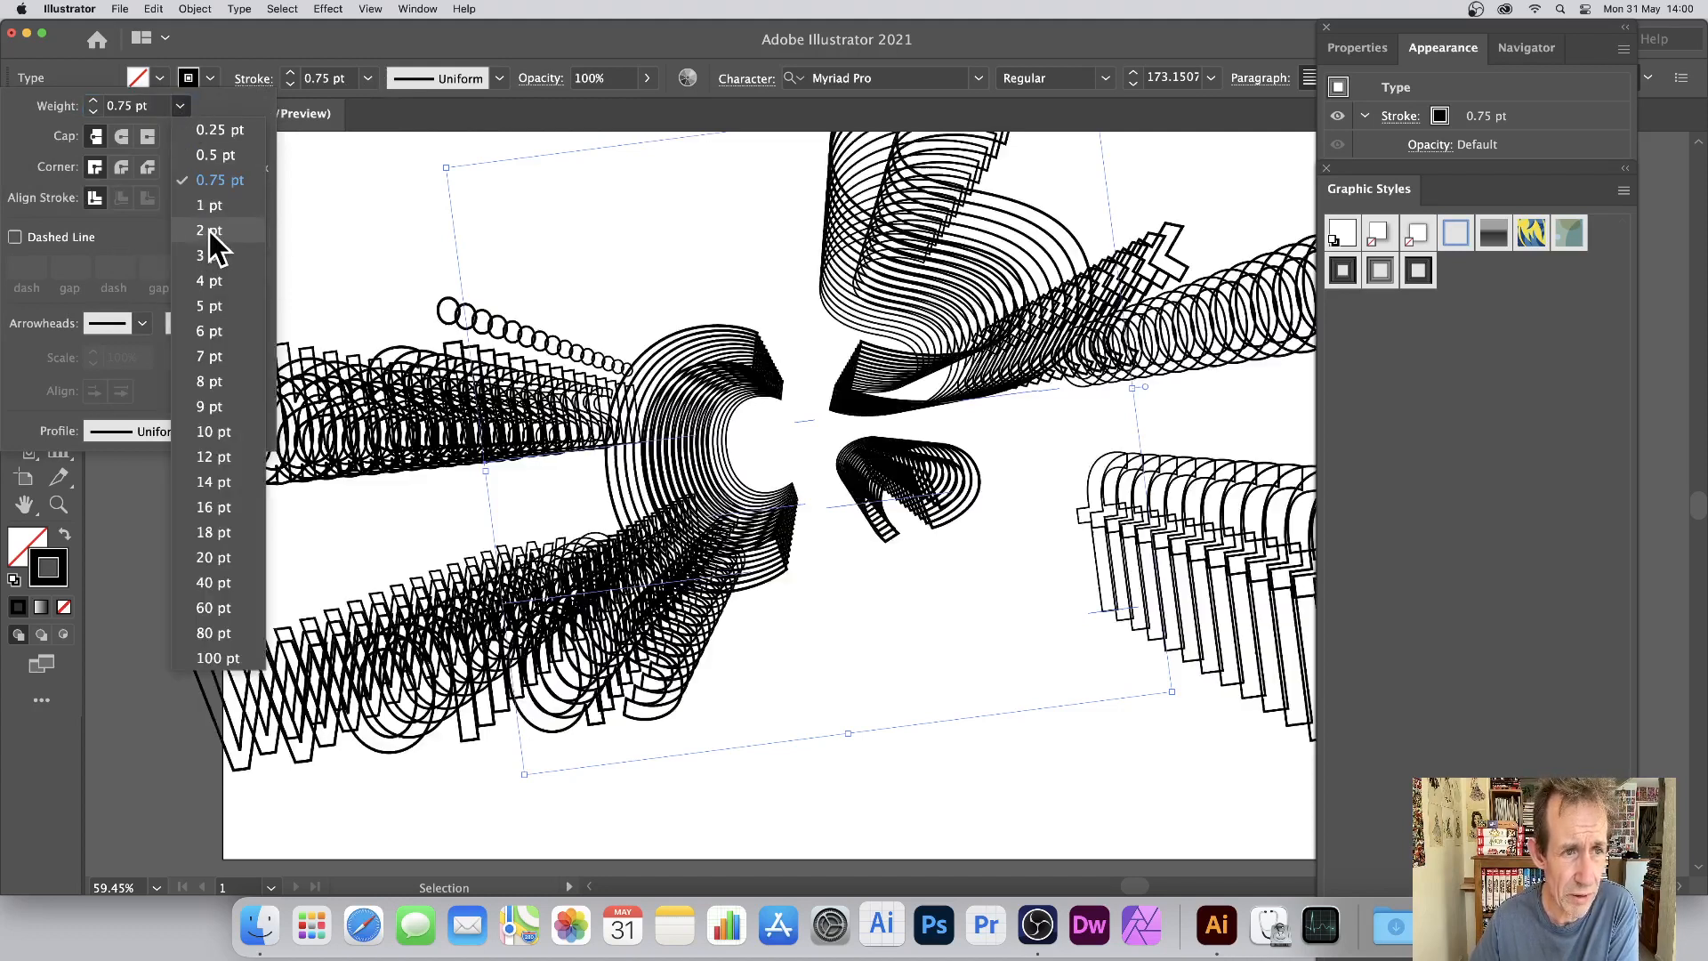
click(212, 232)
click(210, 79)
click(209, 79)
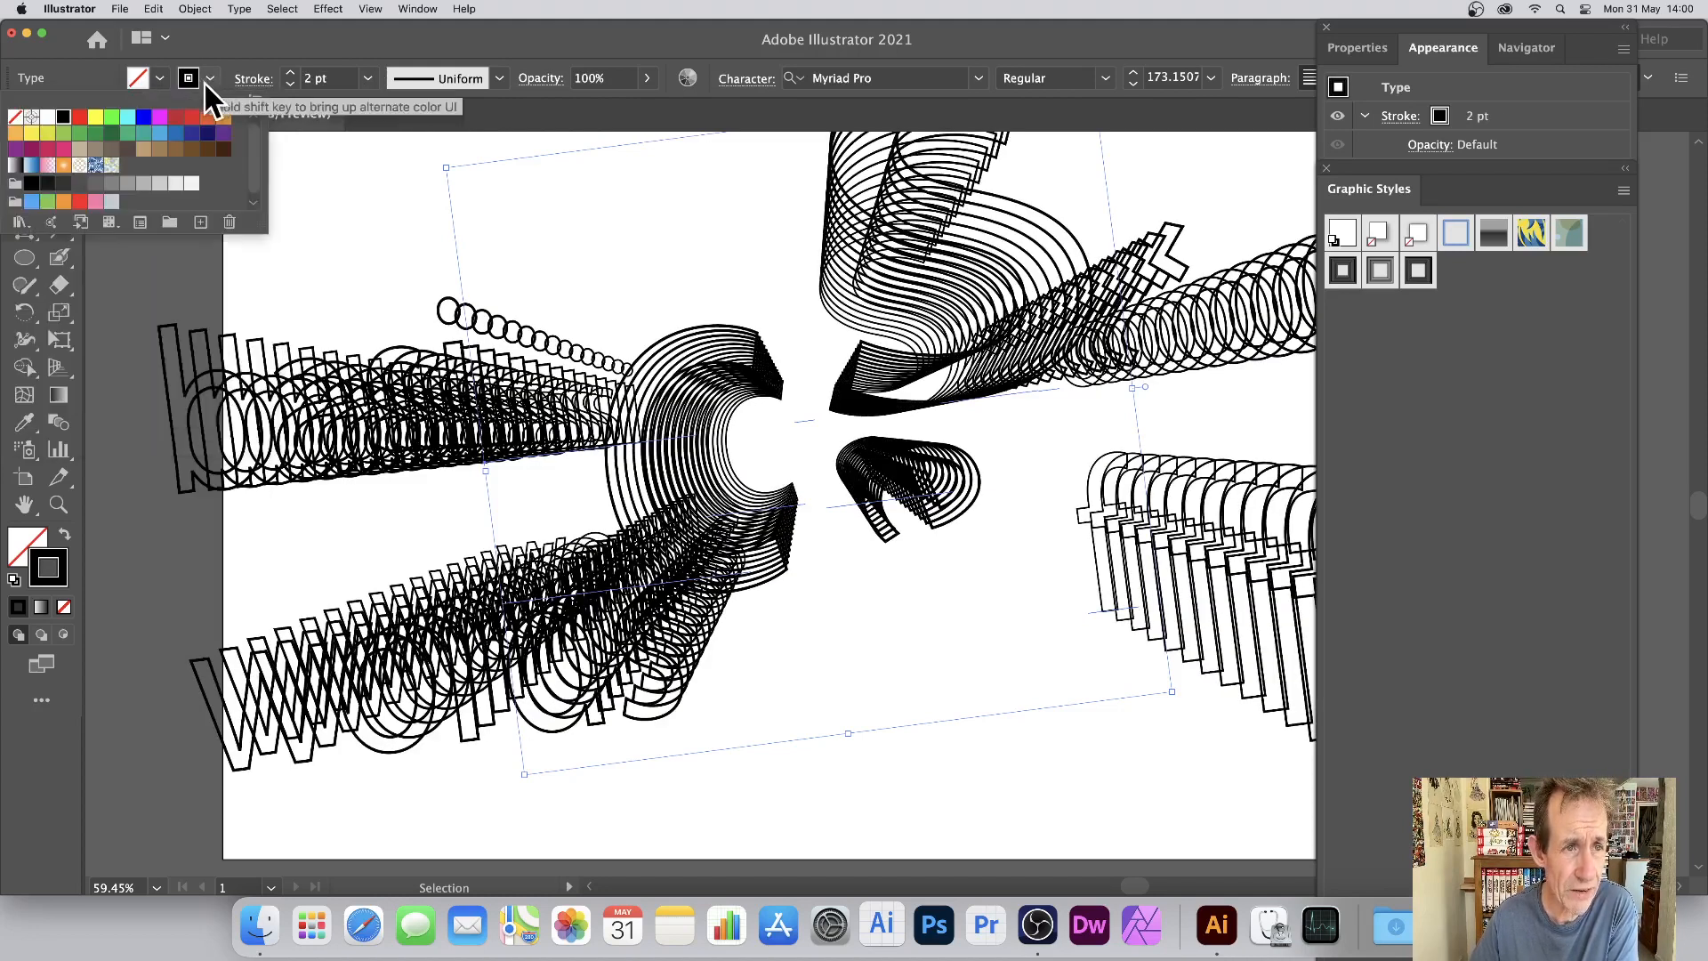
click(157, 117)
click(145, 117)
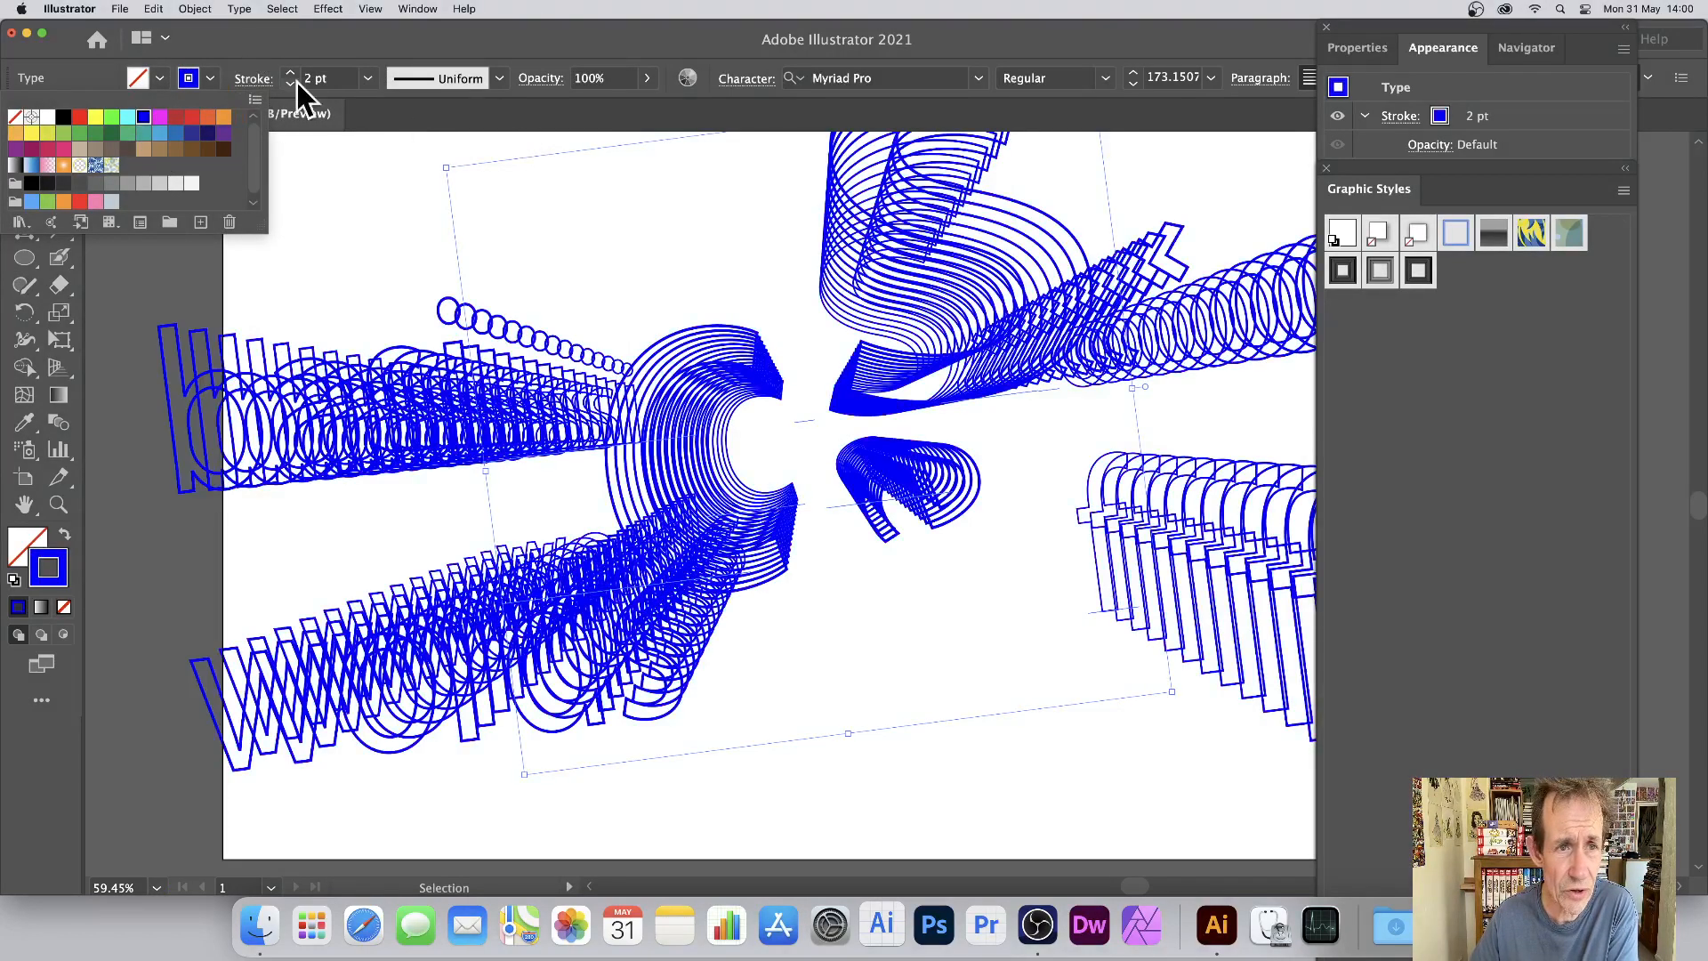
Apply the lens-shaped variable width profile to the text's stroke and set its weight to 9 pt.
click(499, 78)
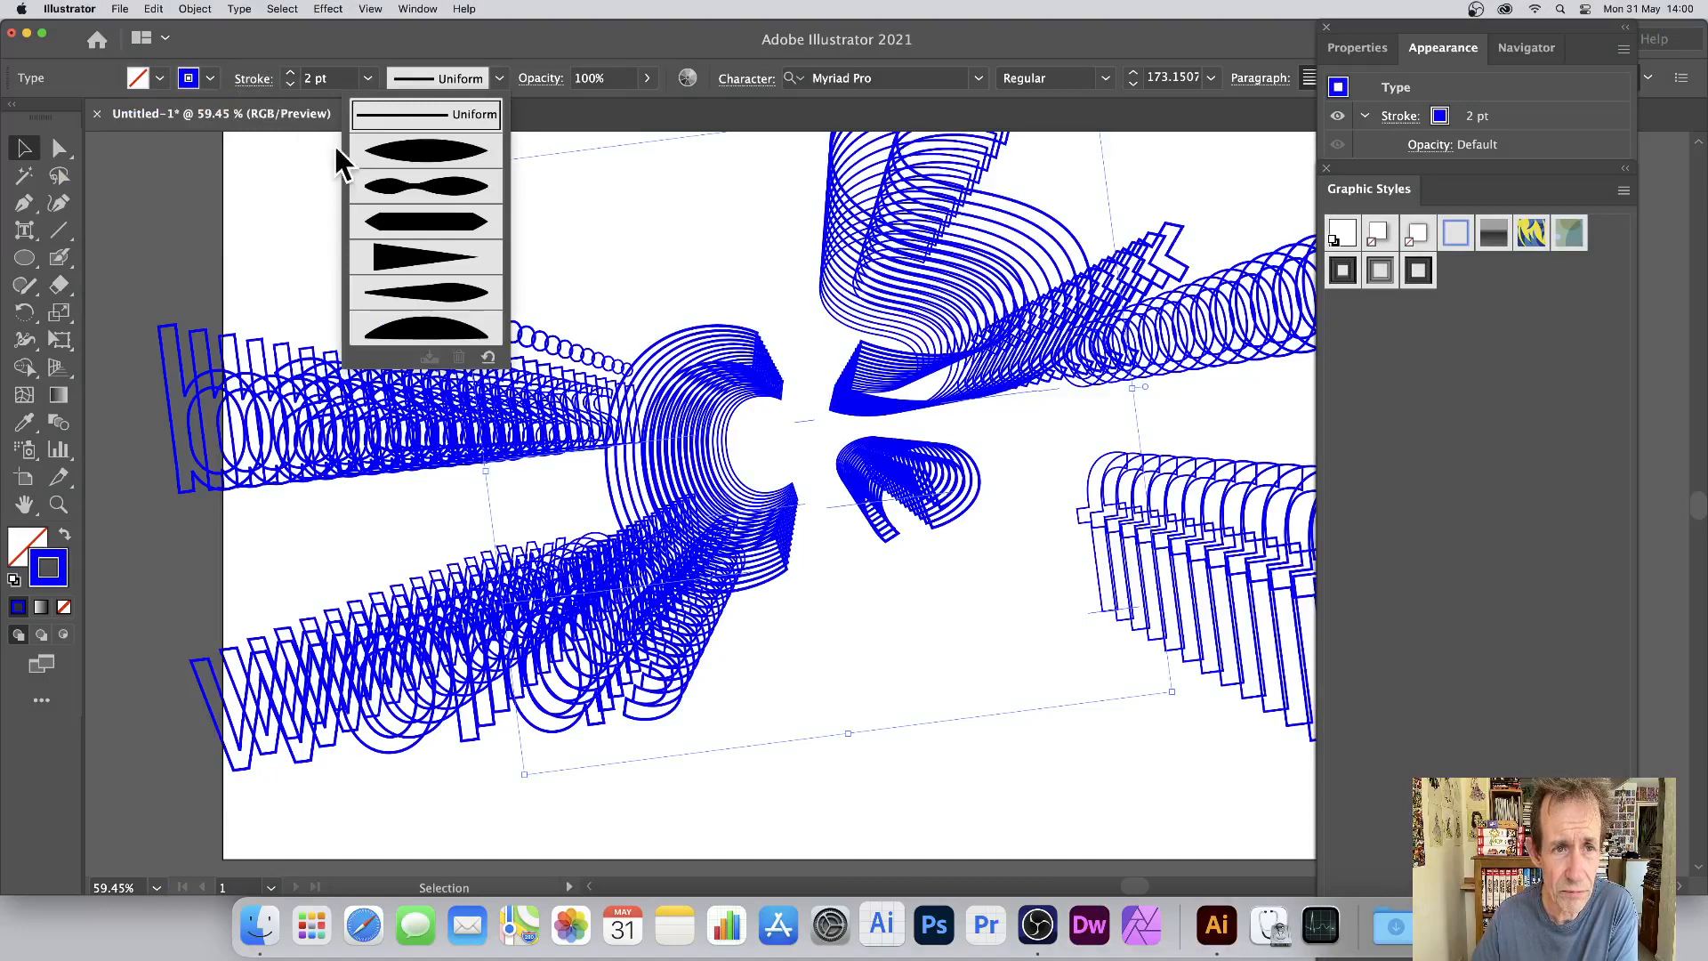
click(464, 153)
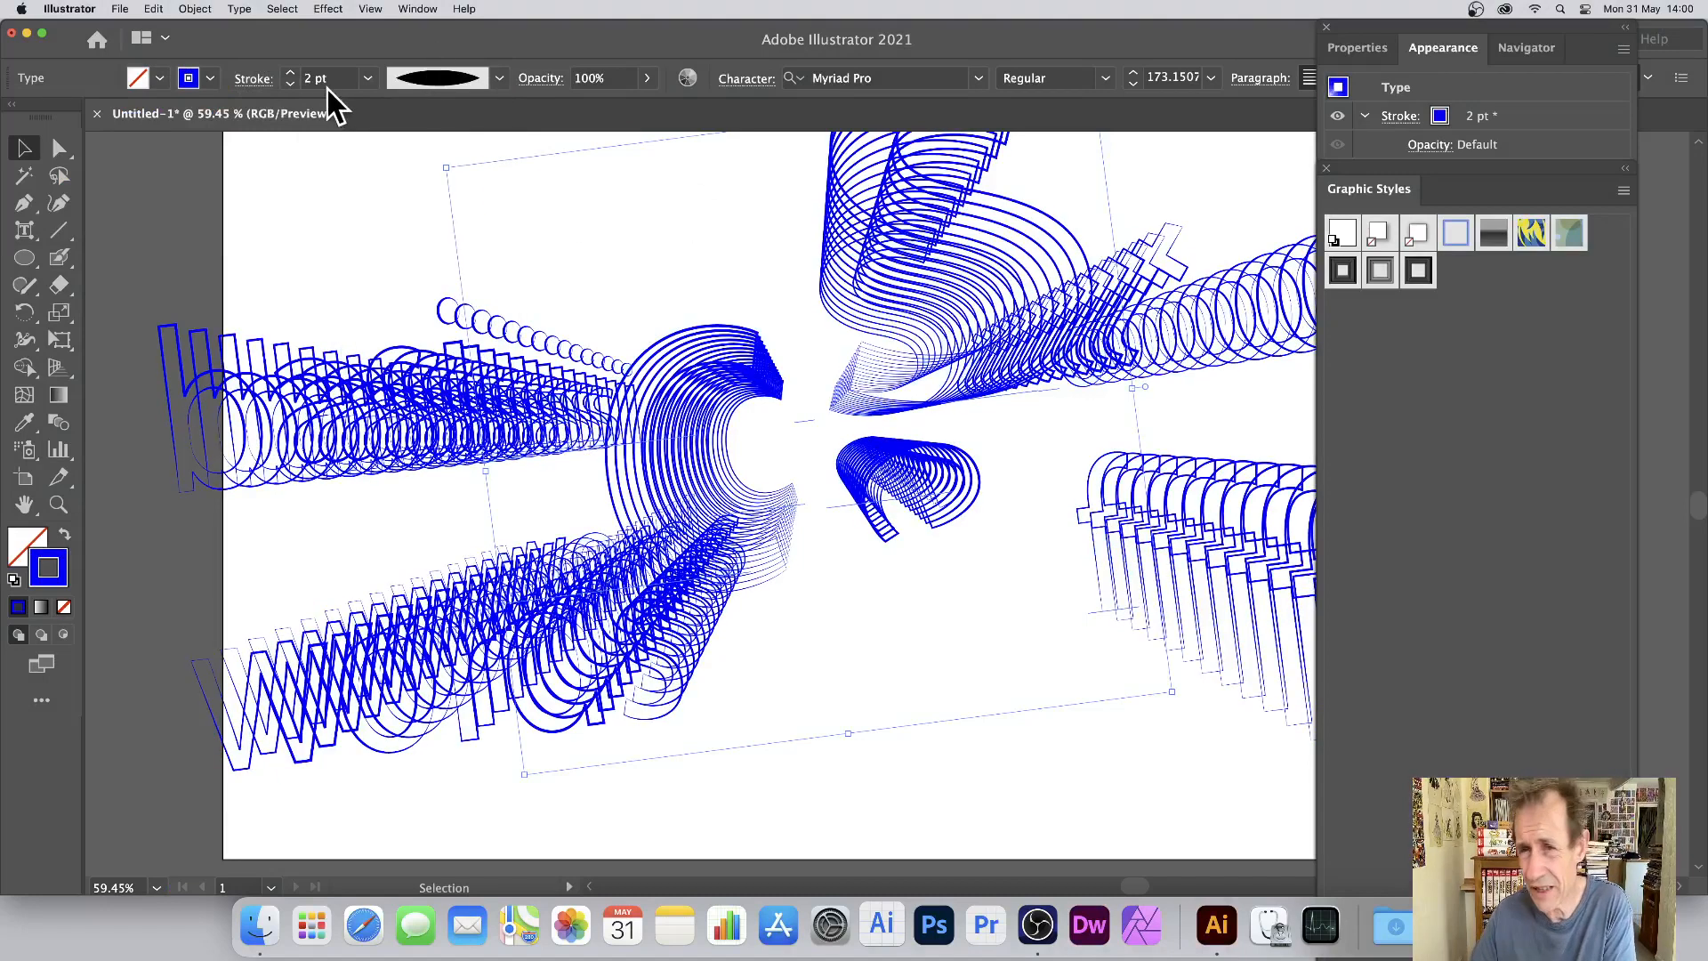
click(369, 77)
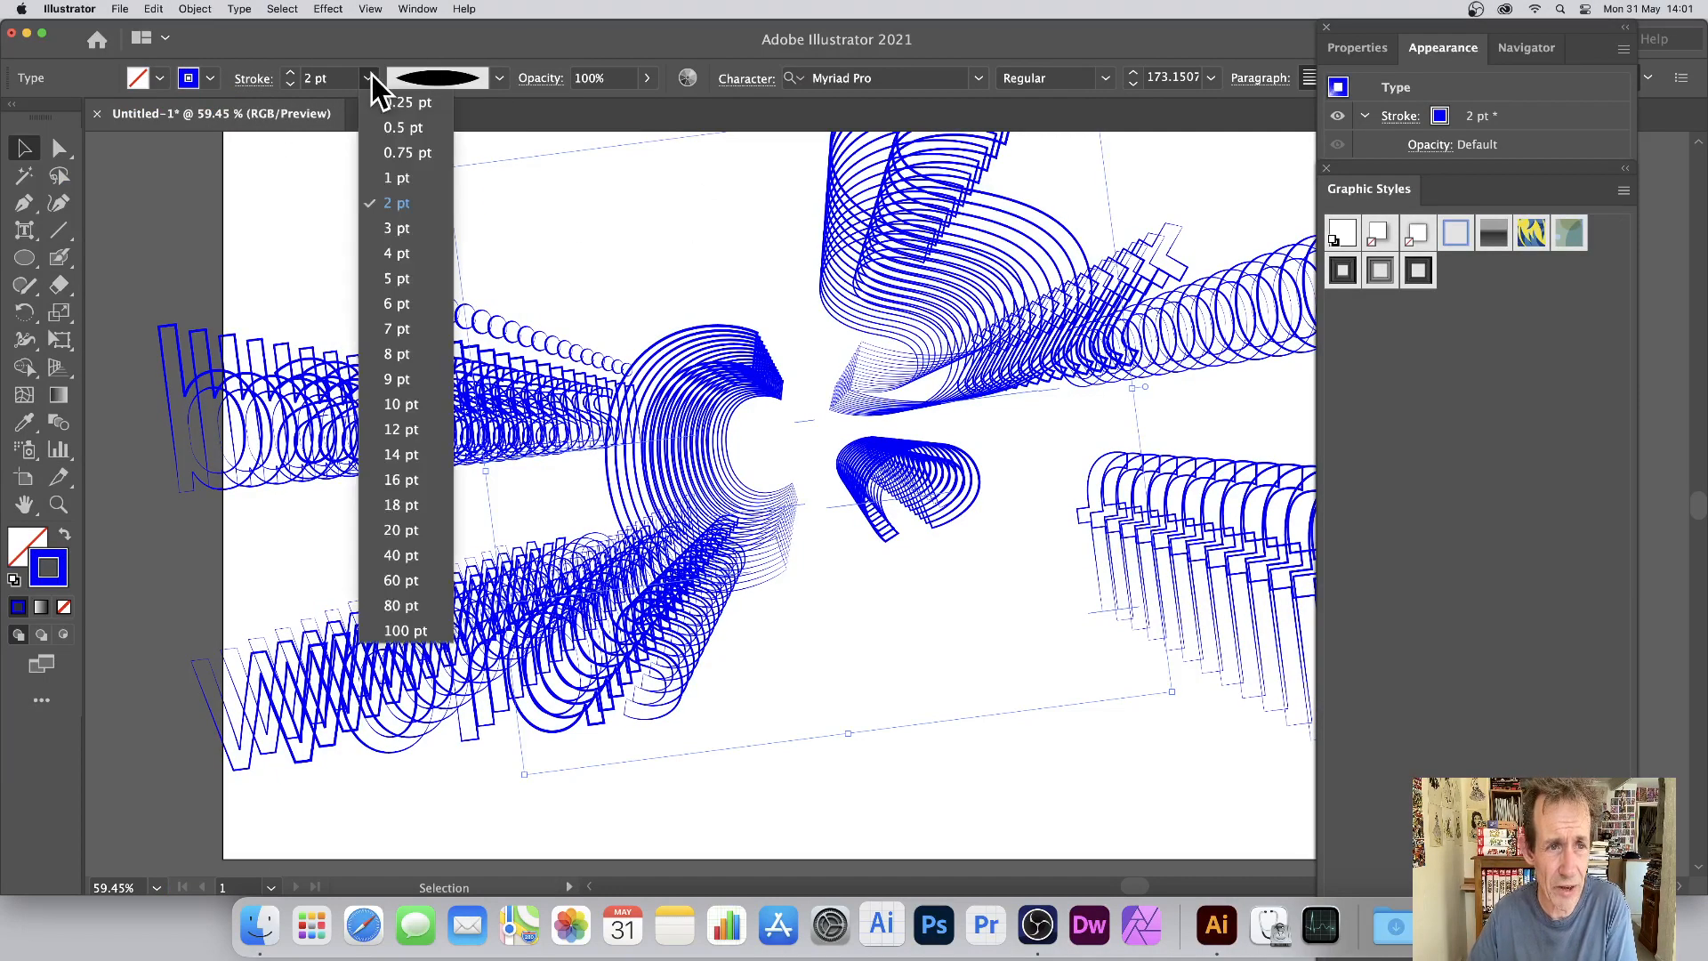
click(388, 377)
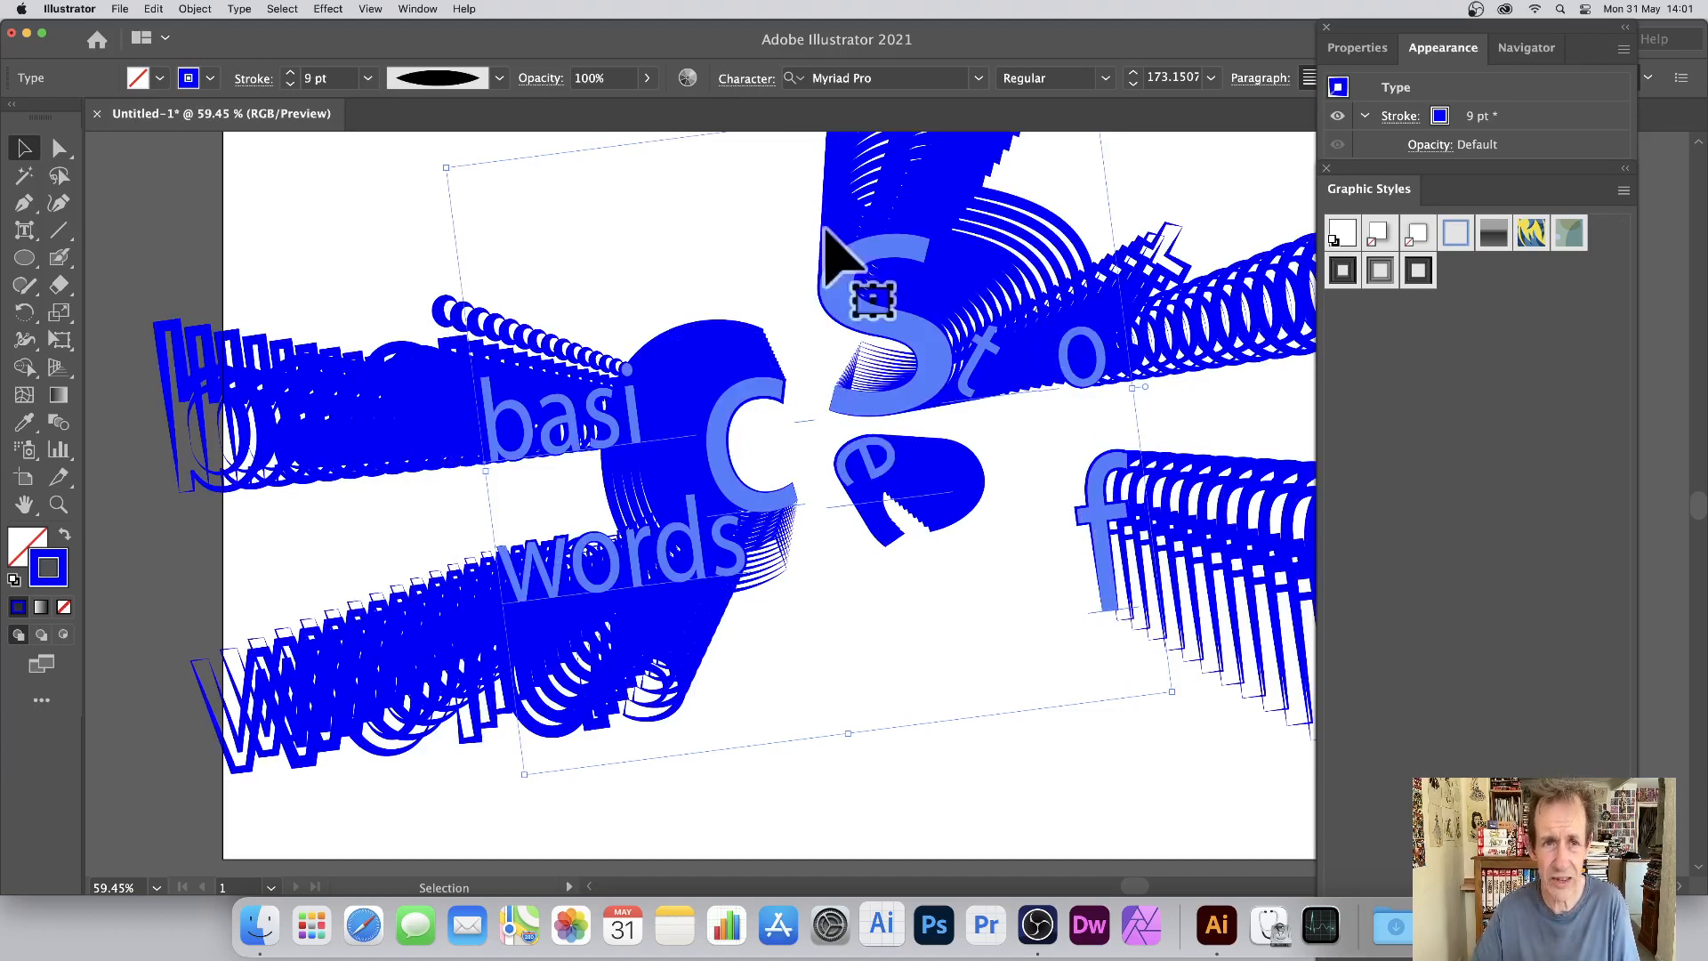
Try the double-bulge width profile on the stroke, followed by the profile that tapers to a long thin point.
click(500, 78)
click(427, 185)
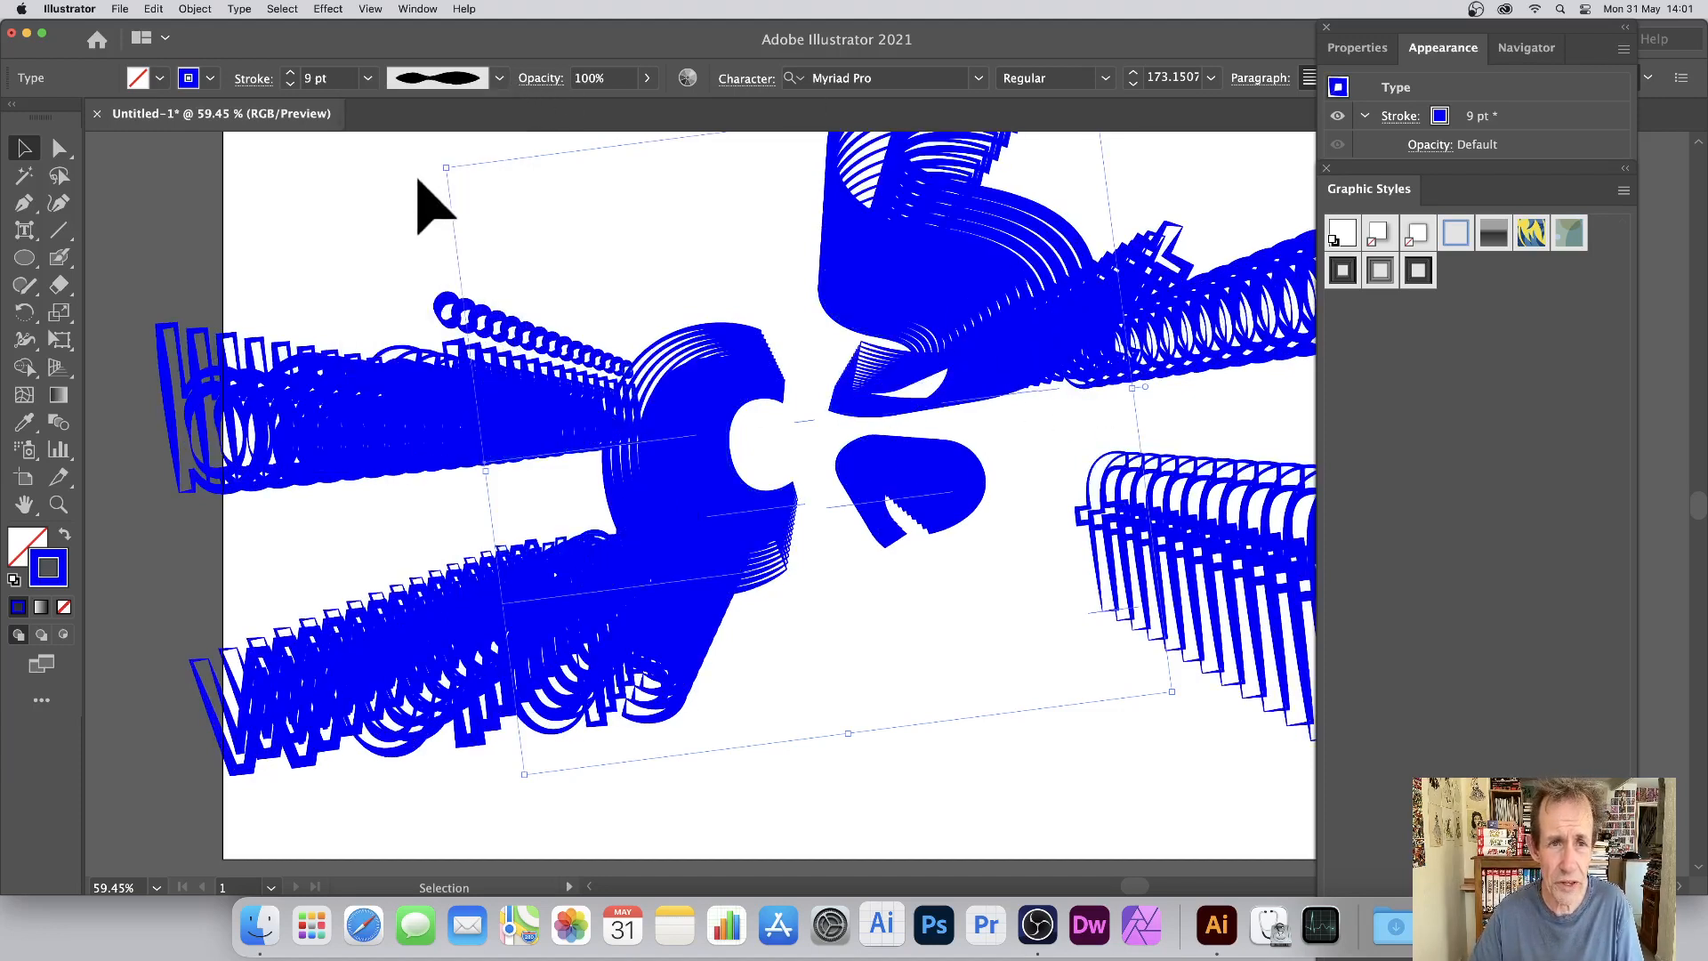
click(486, 84)
click(439, 290)
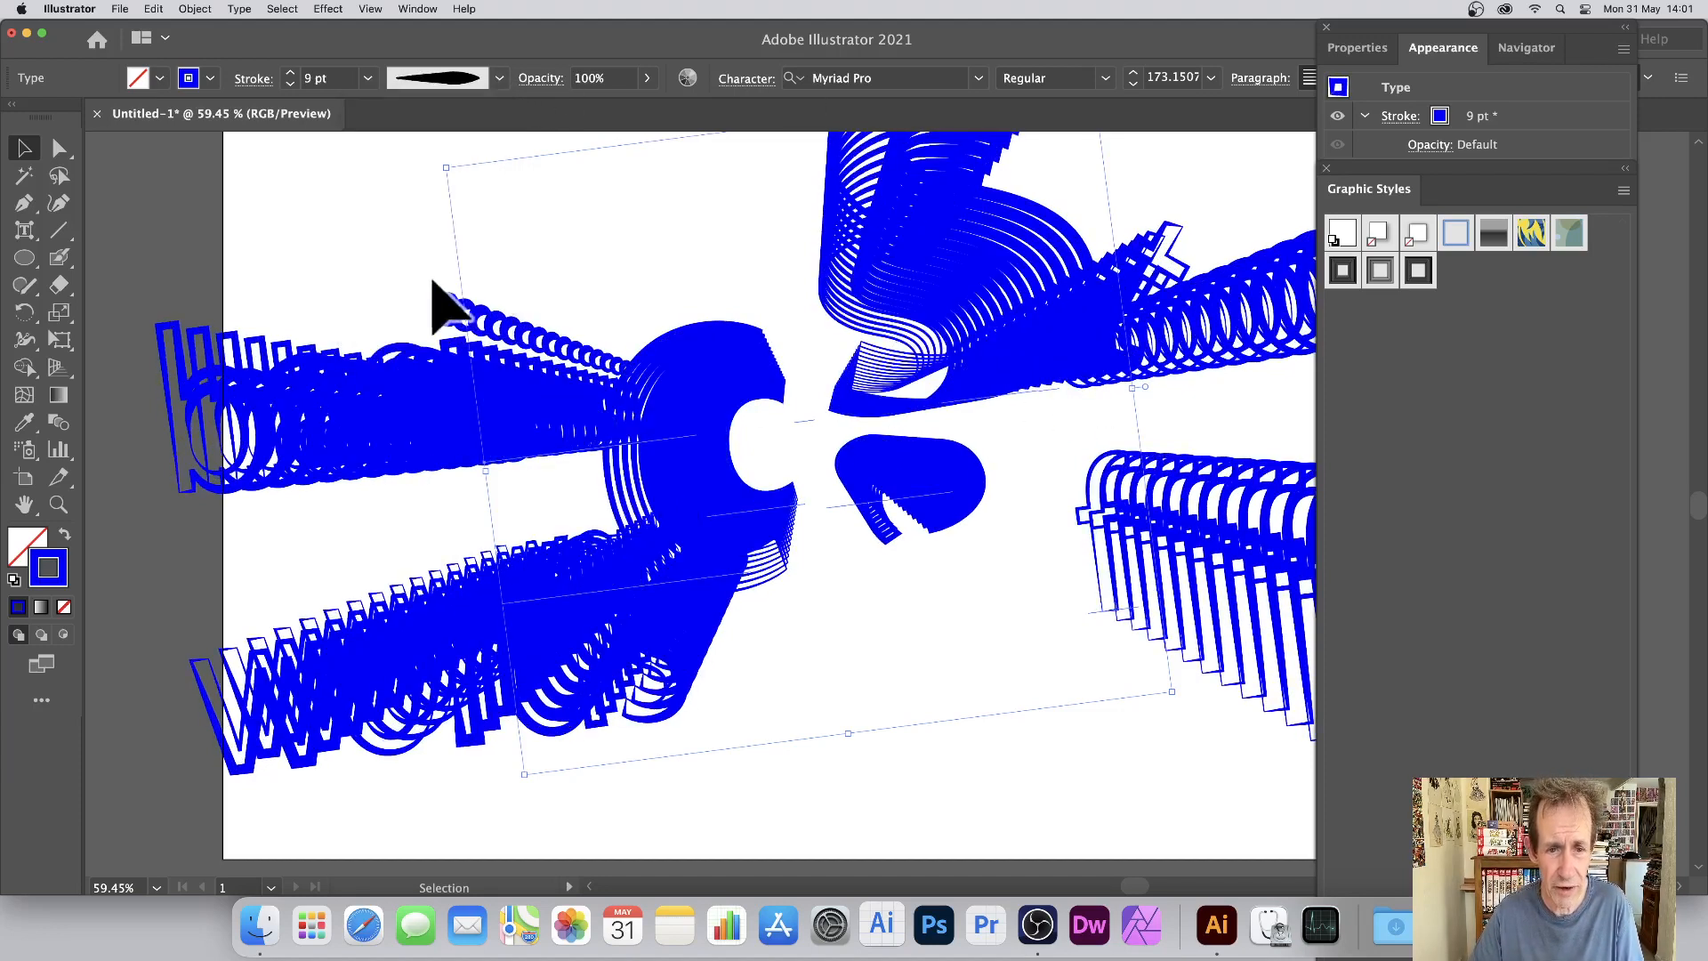
Undo the width profile, colour and weight changes back to the thin black uniform stroke.
key(cmd+shift+b)
key(super+z)
key(super+z)
key(super+z)
key(super+z)
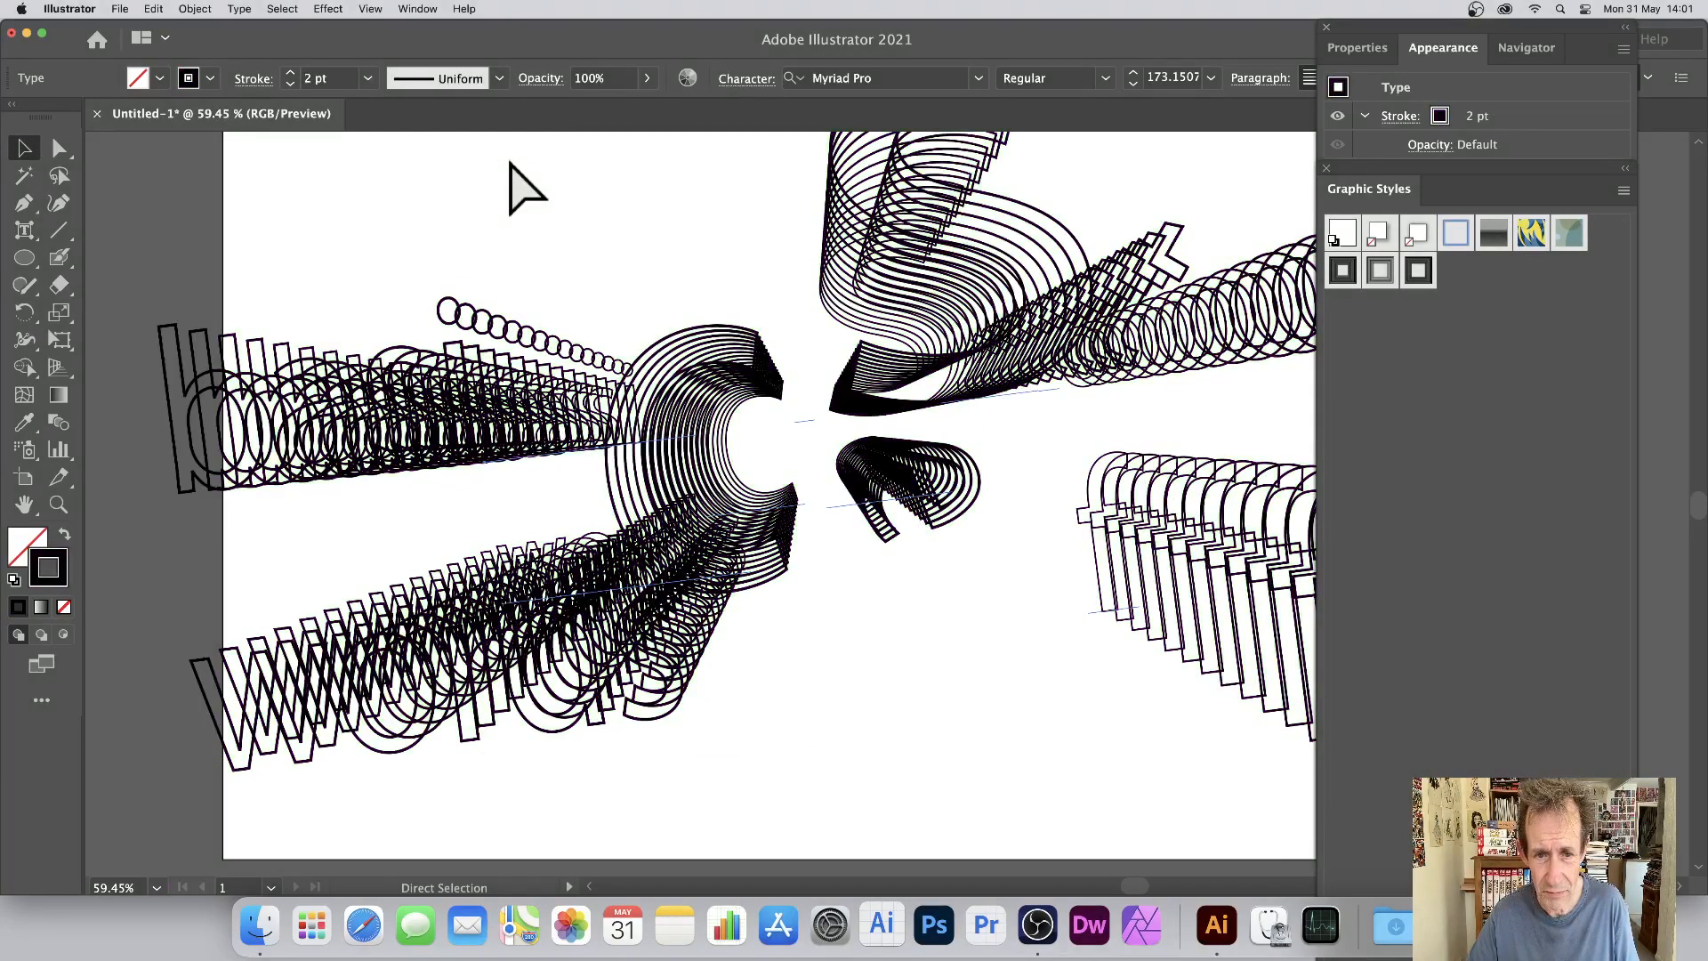
key(super+z)
Move the whole text object to the right and slightly down on the artboard.
key(v)
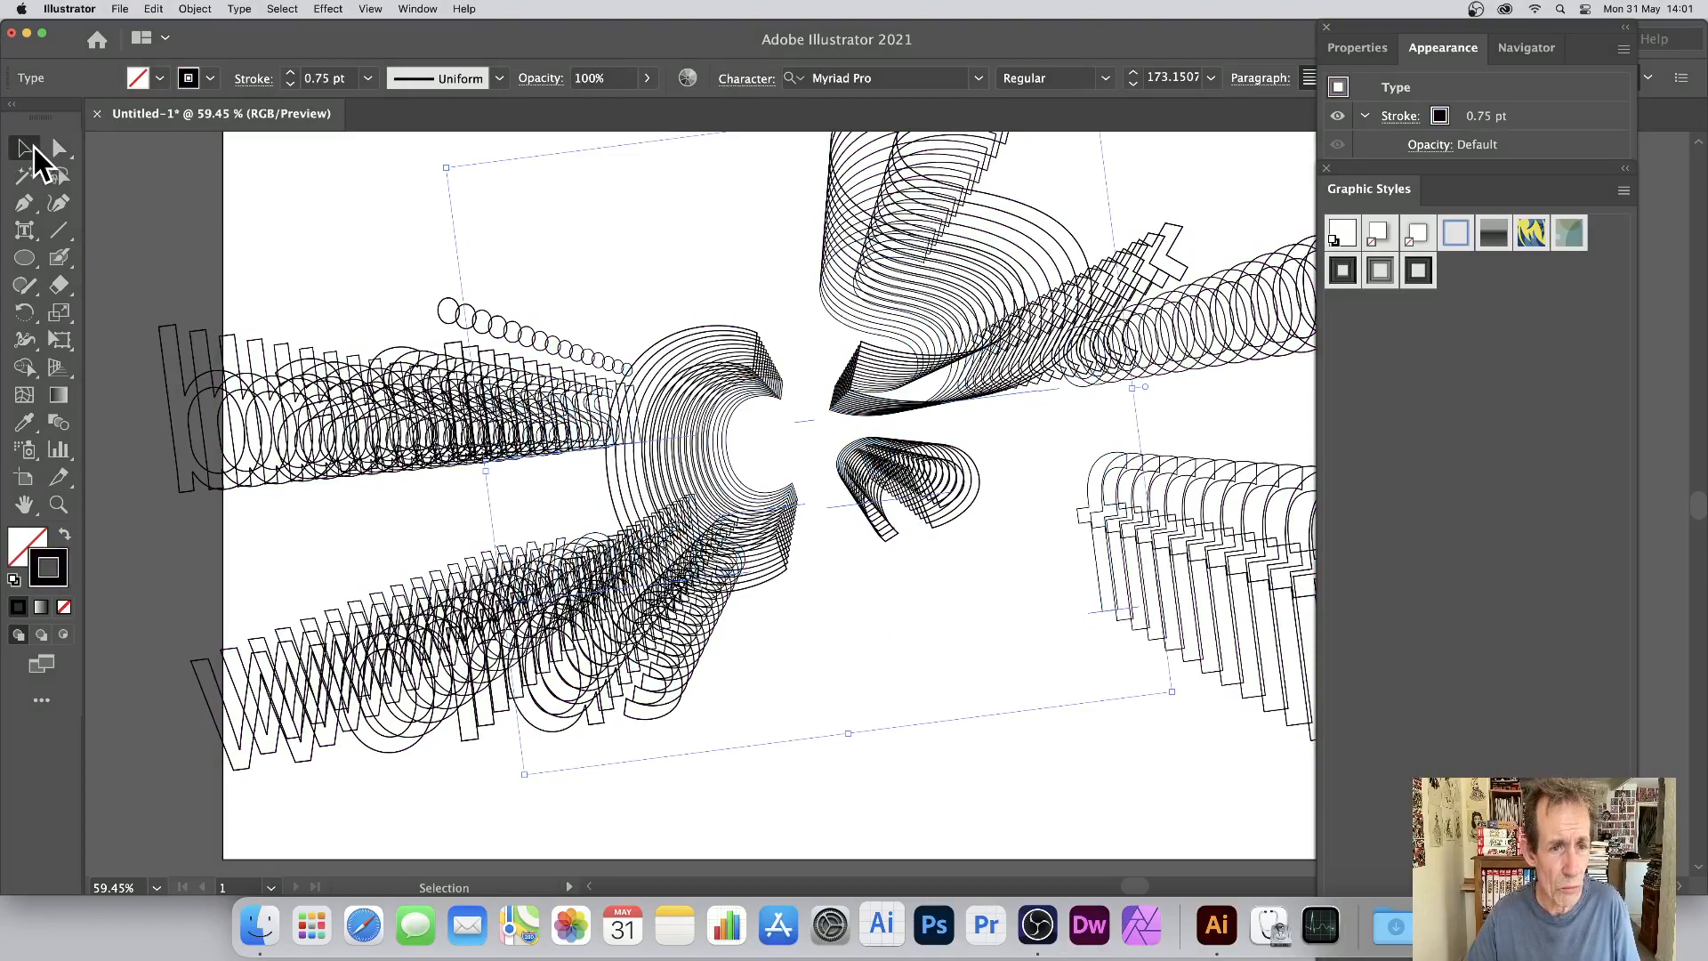
drag(734, 426, 898, 449)
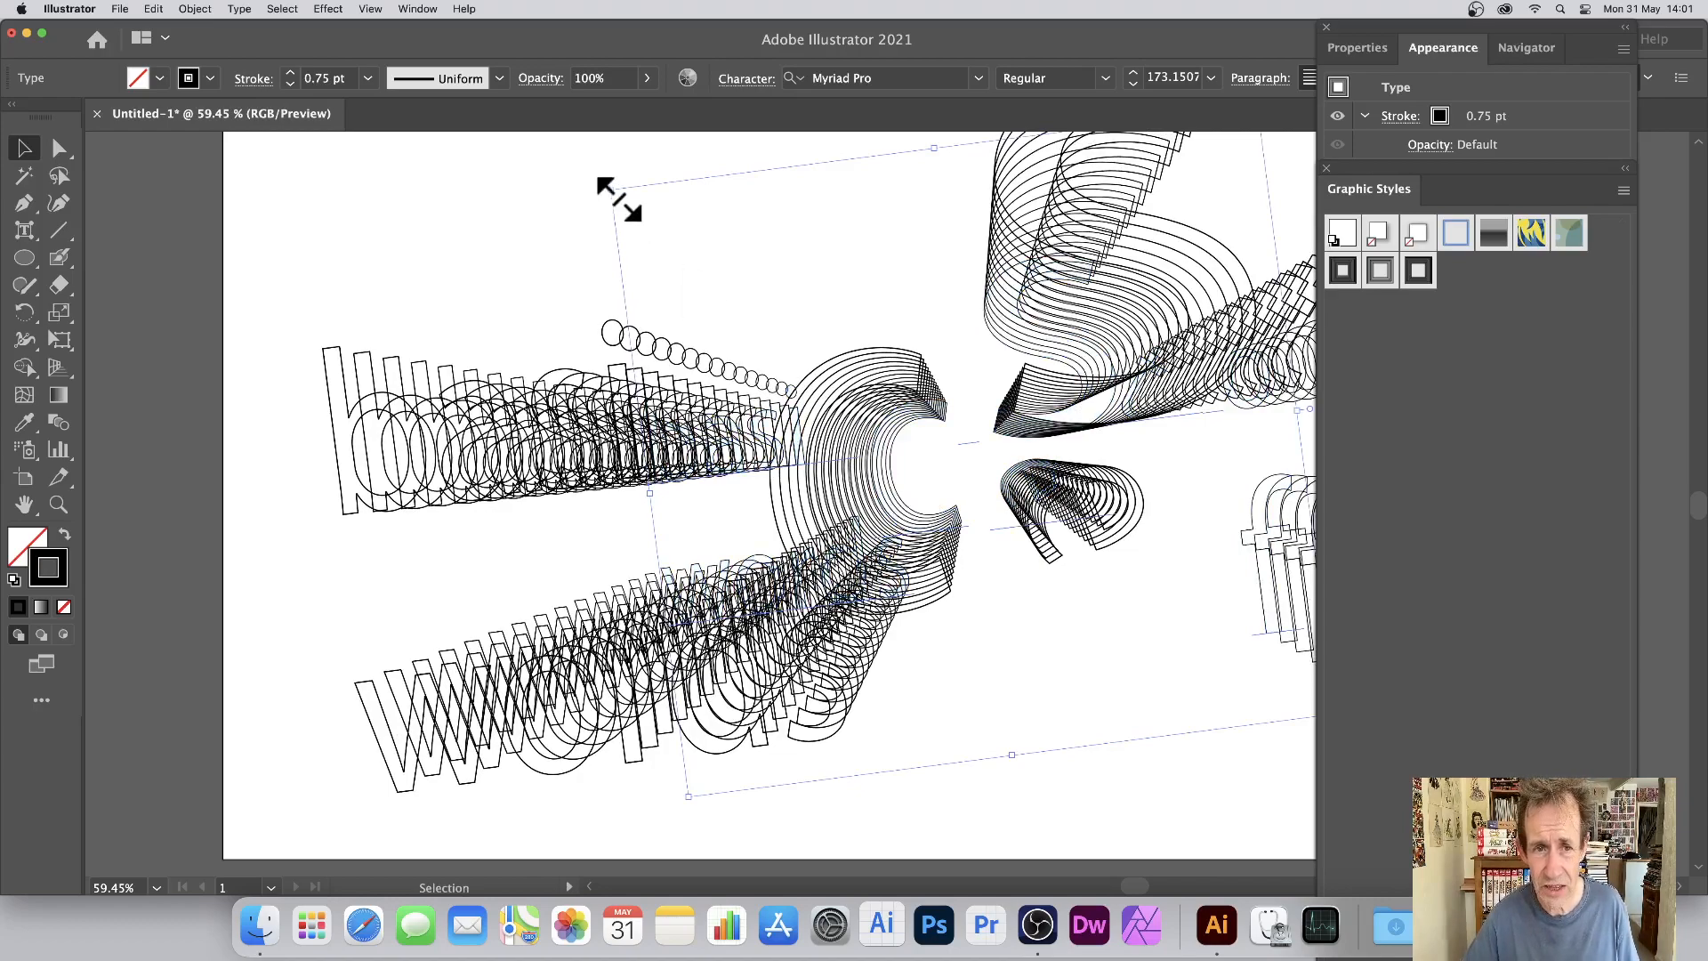
Shrink the whole text object to roughly half size, centre it on the artboard and rotate it roughly a quarter turn counter-clockwise.
mouse_move(618, 197)
mouse_down()
mouse_move(827, 359)
mouse_move(885, 485)
mouse_up()
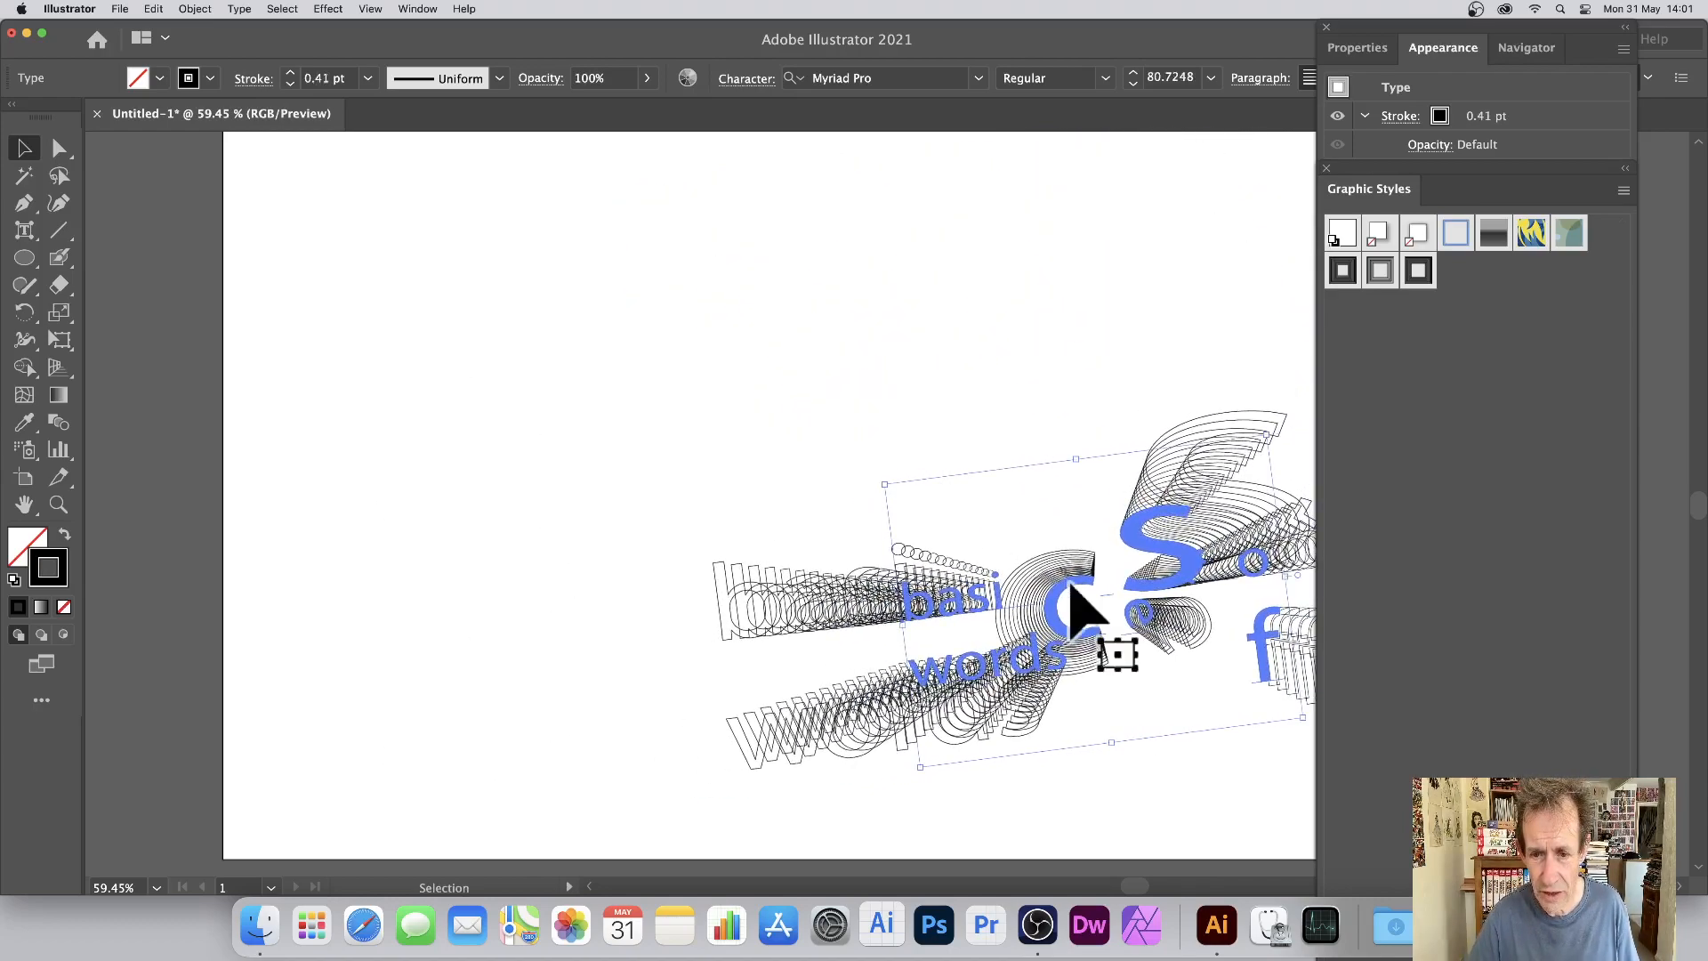
drag(1072, 587, 704, 462)
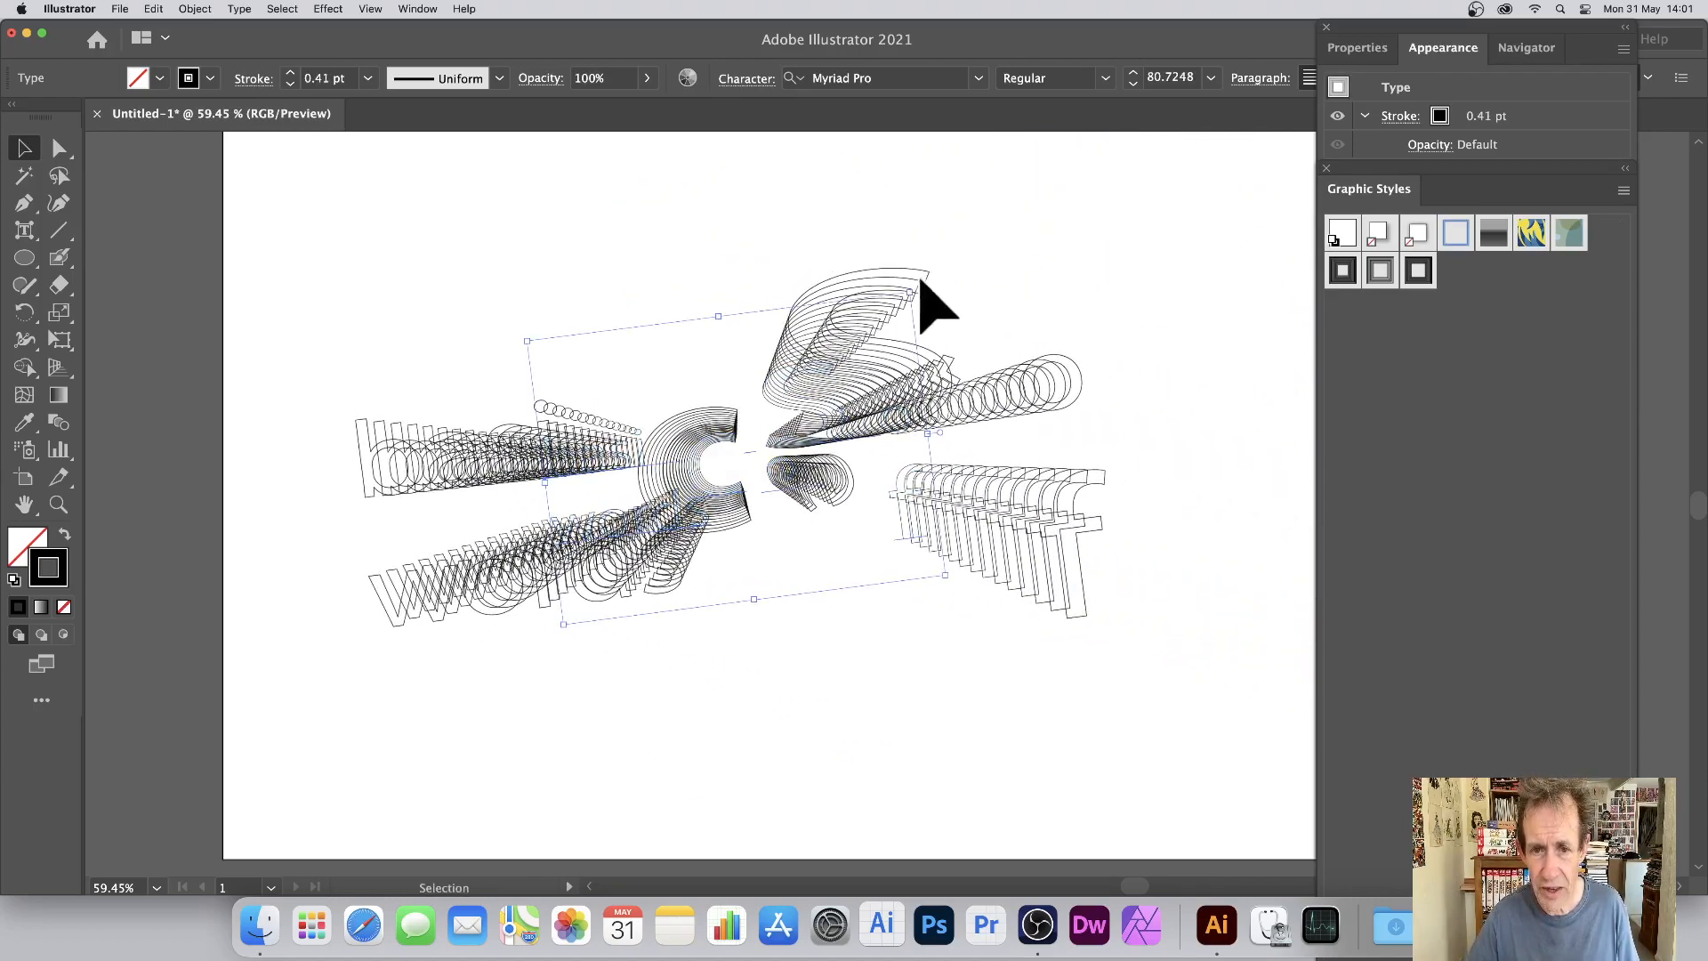
drag(912, 285, 641, 237)
Create a radial repeat of the text object and reduce its radius to about 547 px.
click(196, 9)
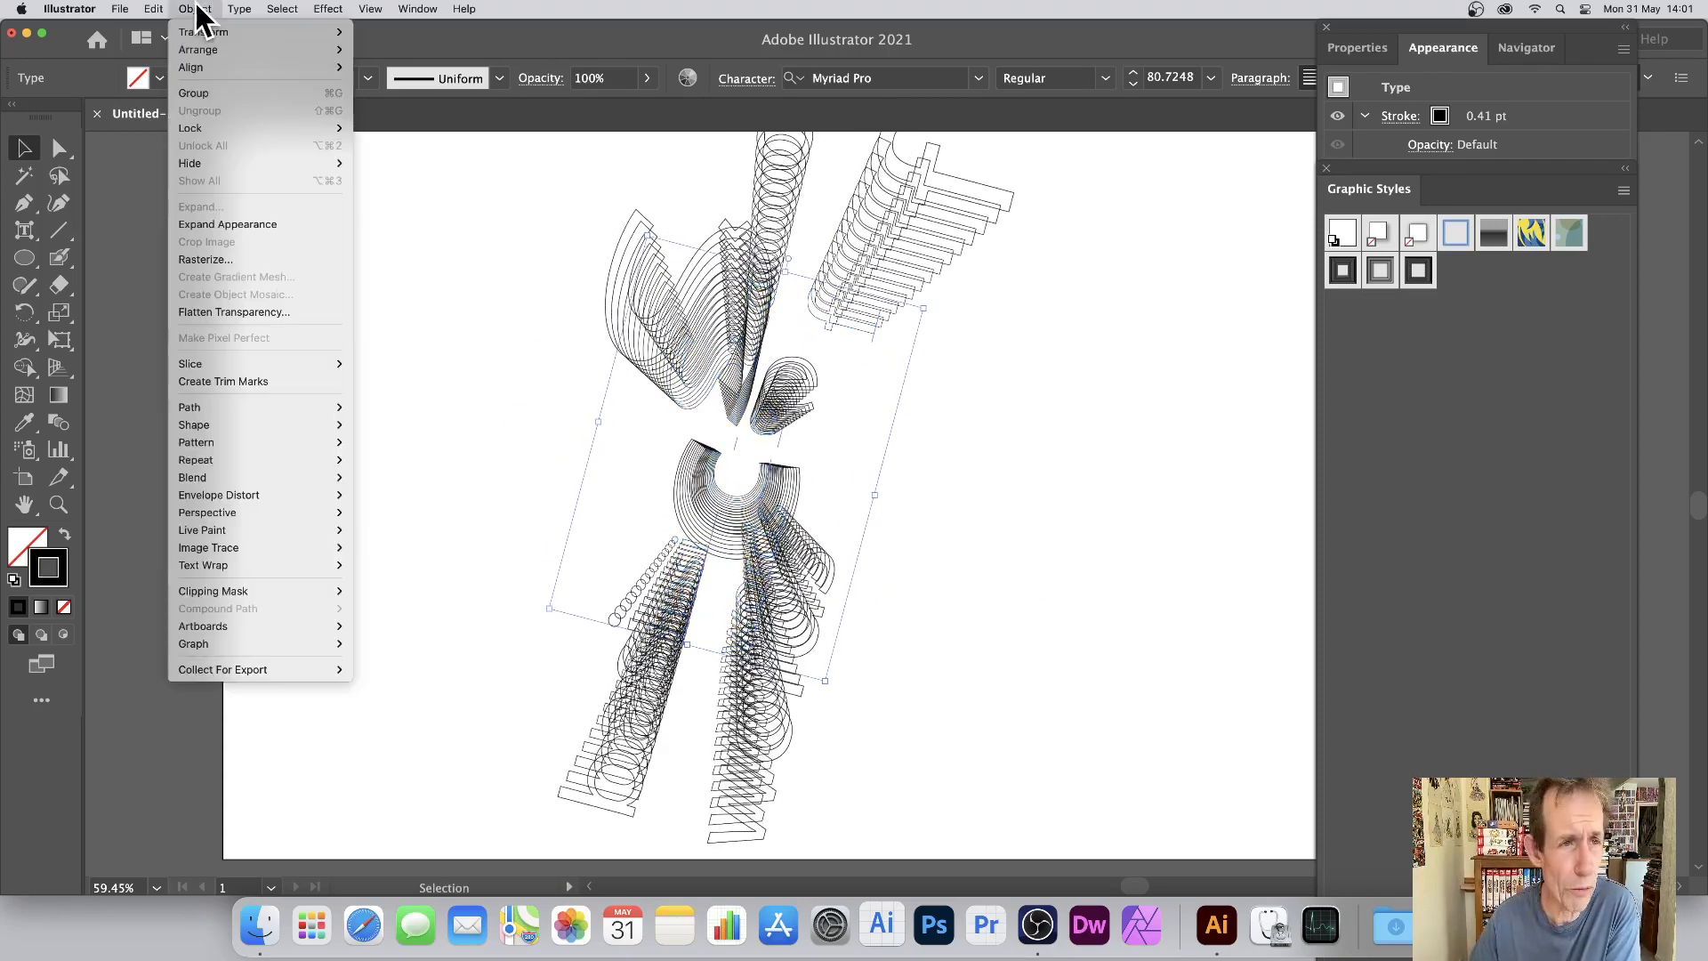
mouse_move(274, 461)
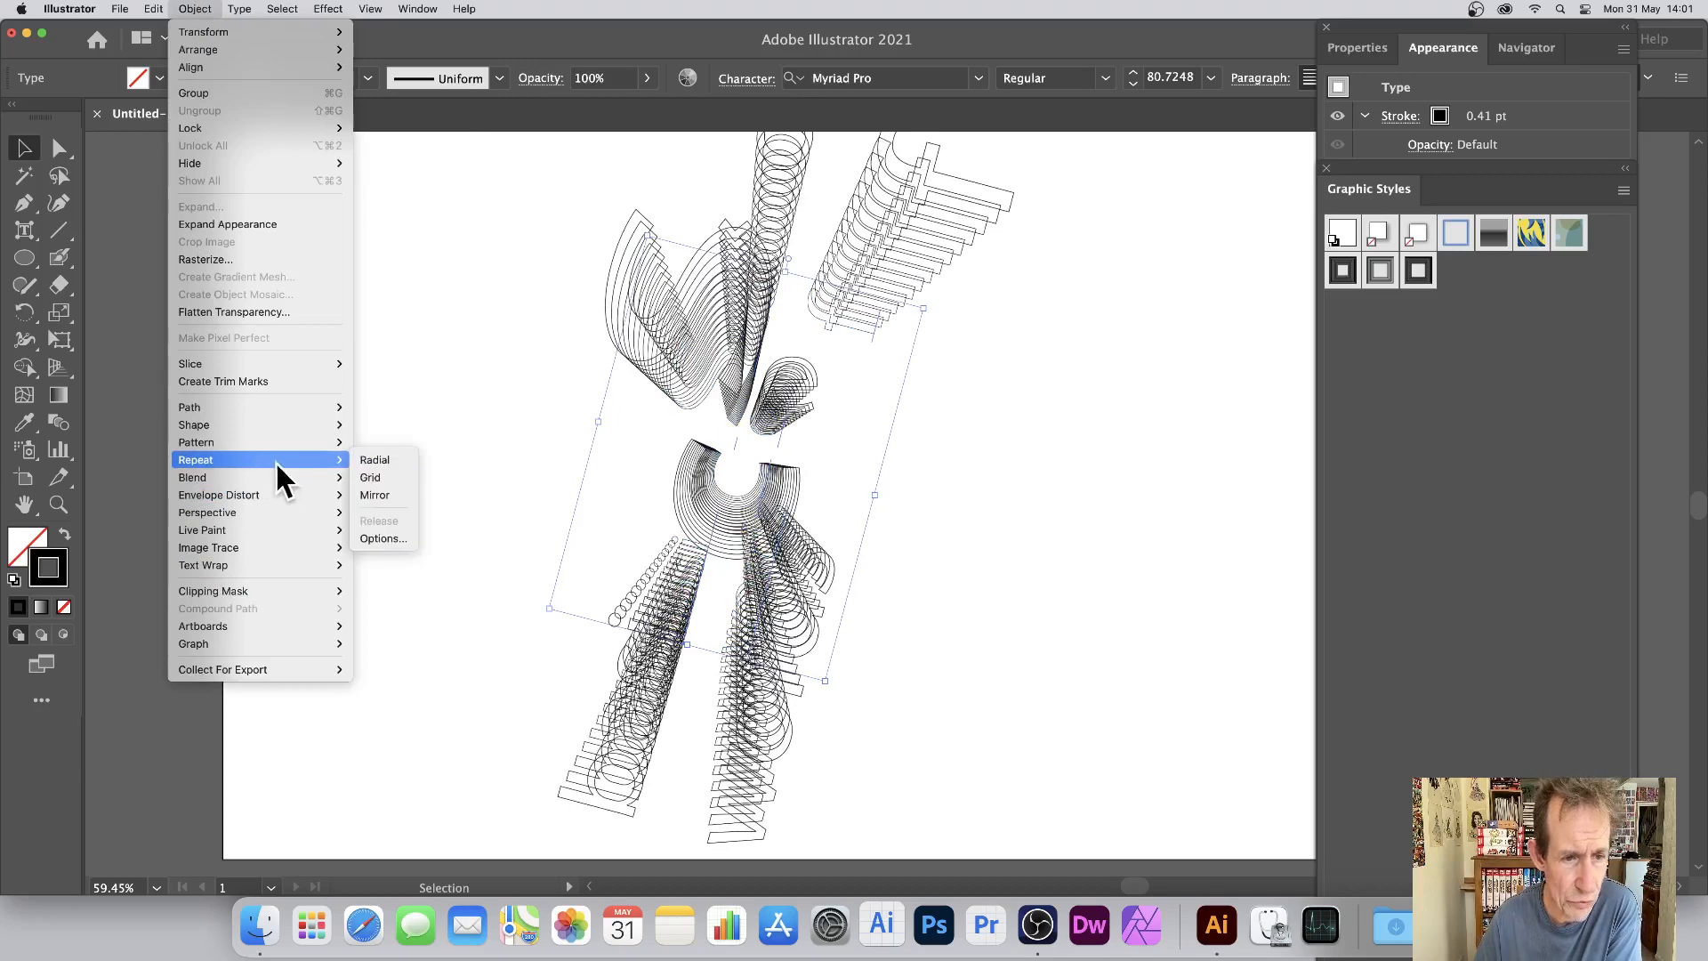
click(380, 460)
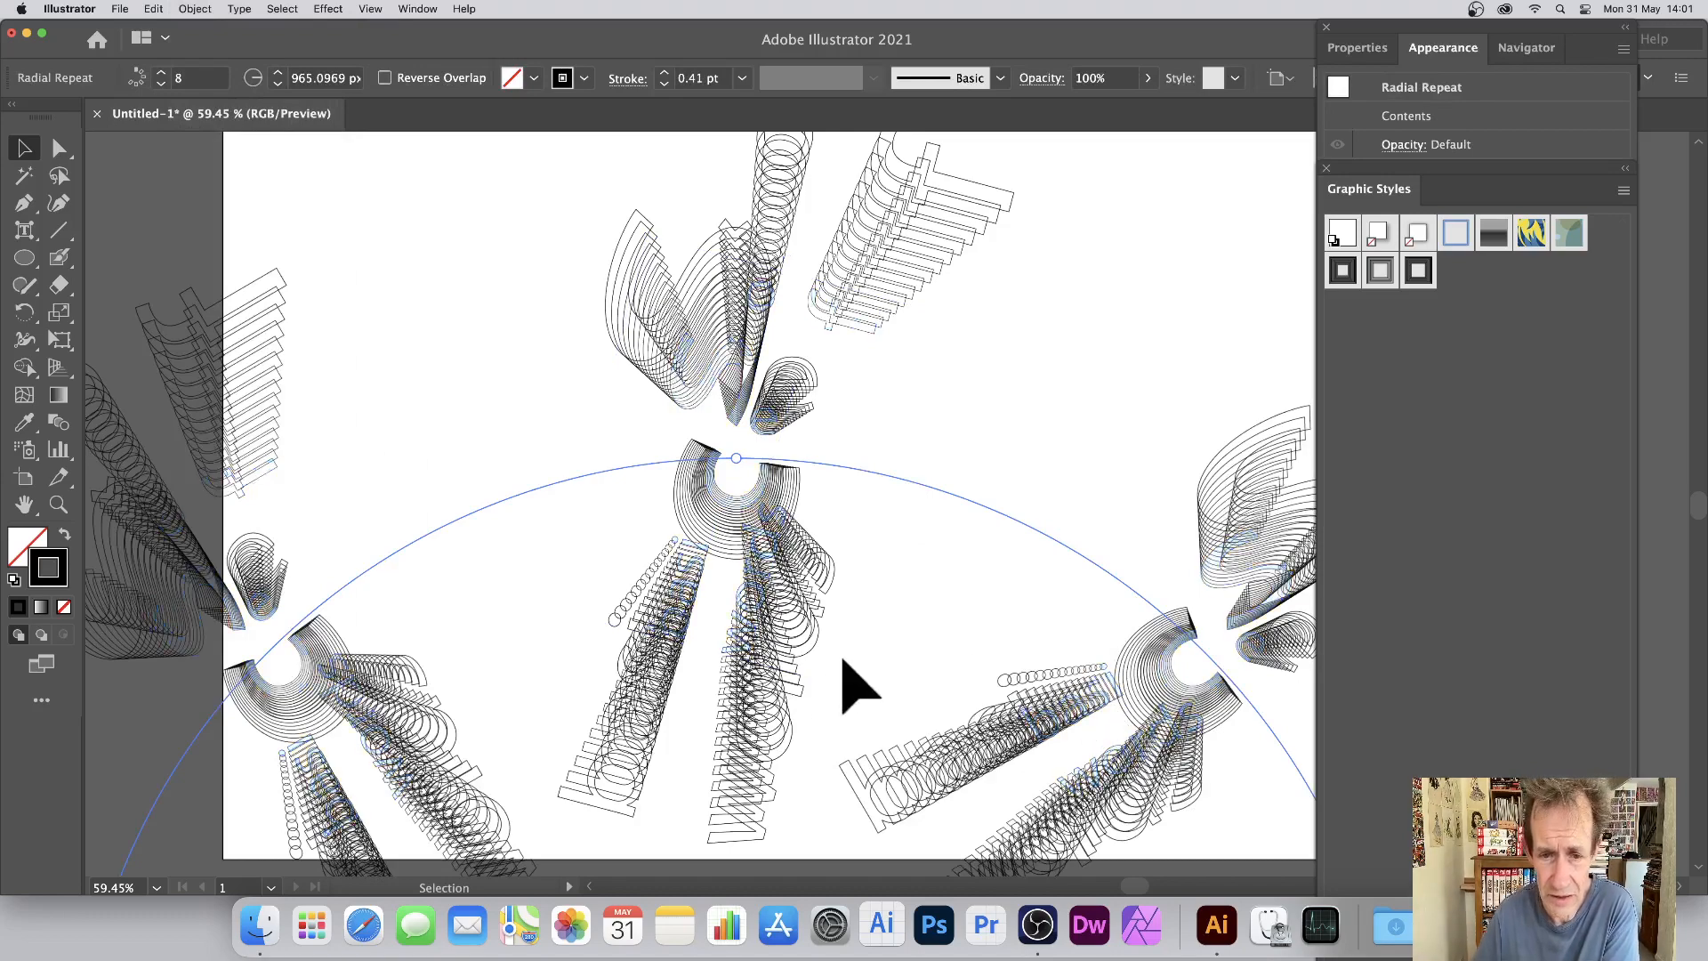
drag(774, 584, 819, 427)
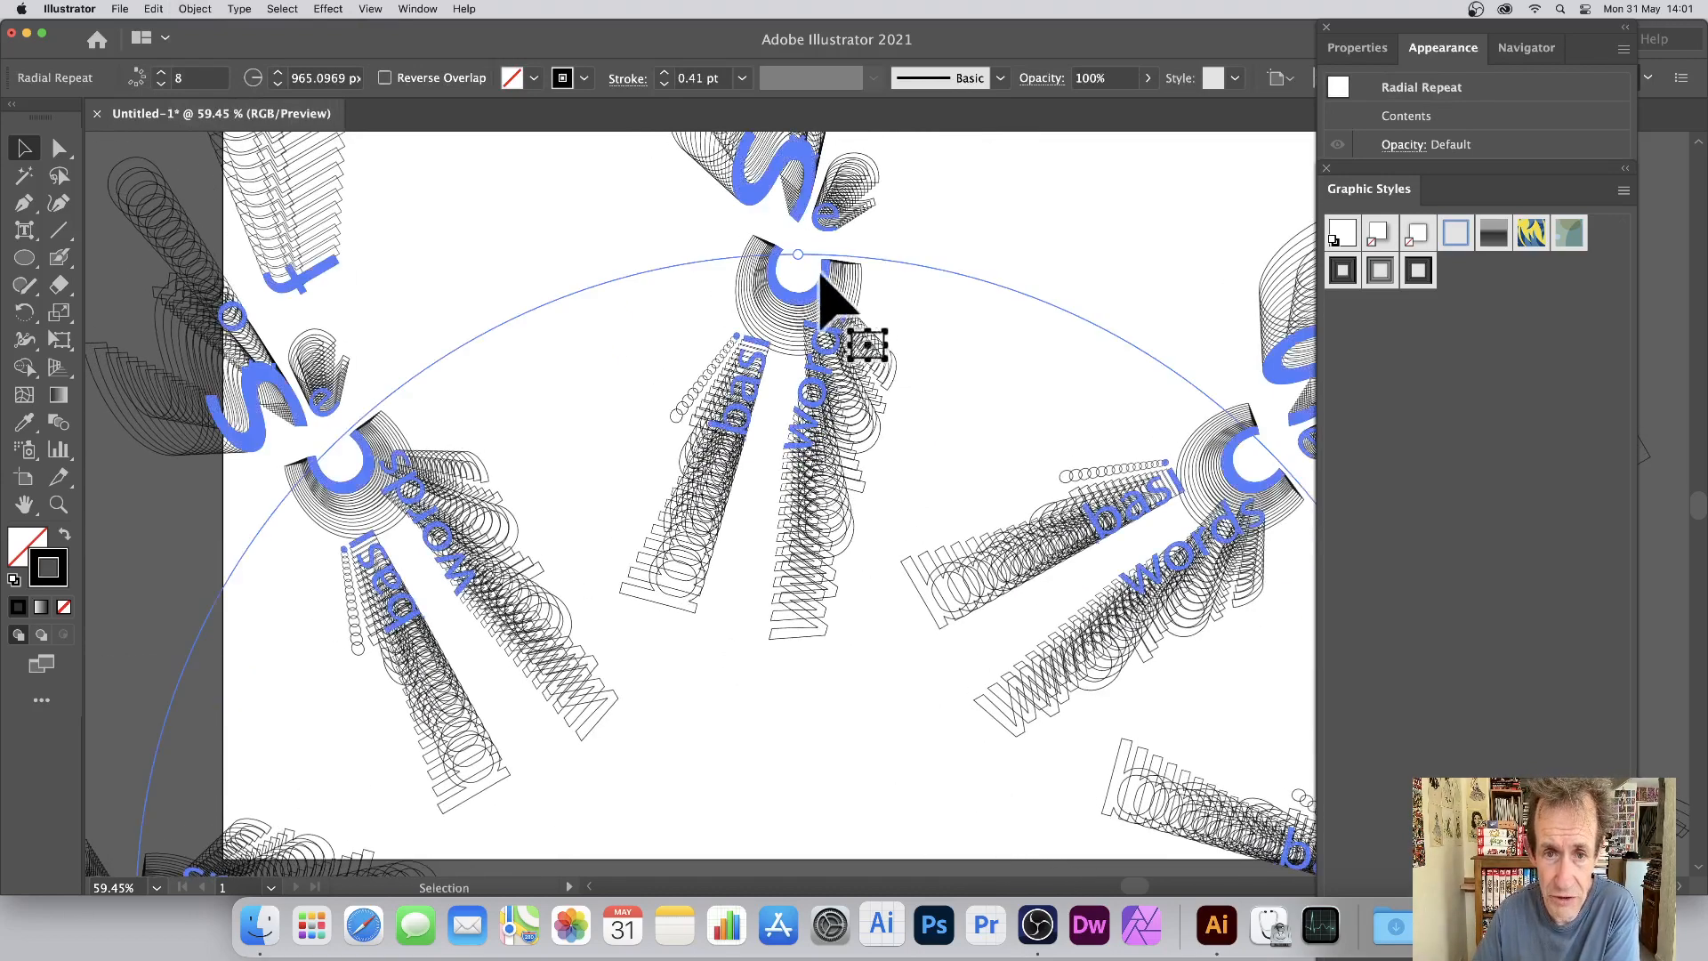
drag(799, 256, 832, 542)
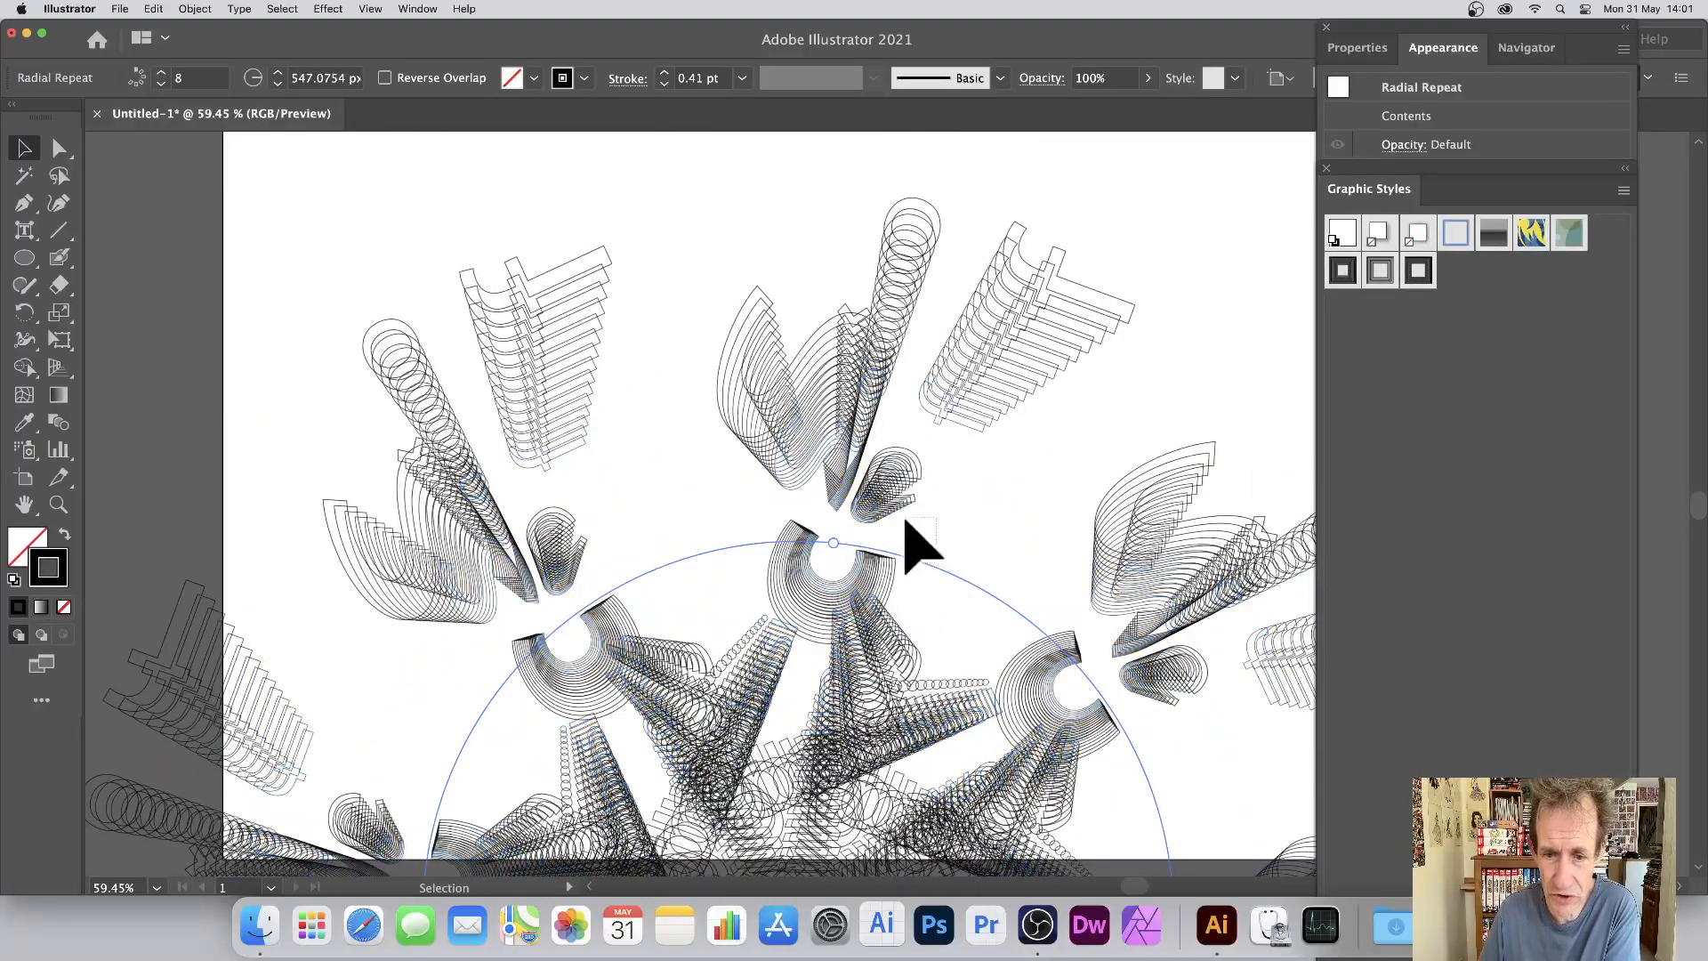
Reduce the radial repeat to 7 instances and reposition it so its centre sits on the artboard.
drag(839, 614, 725, 372)
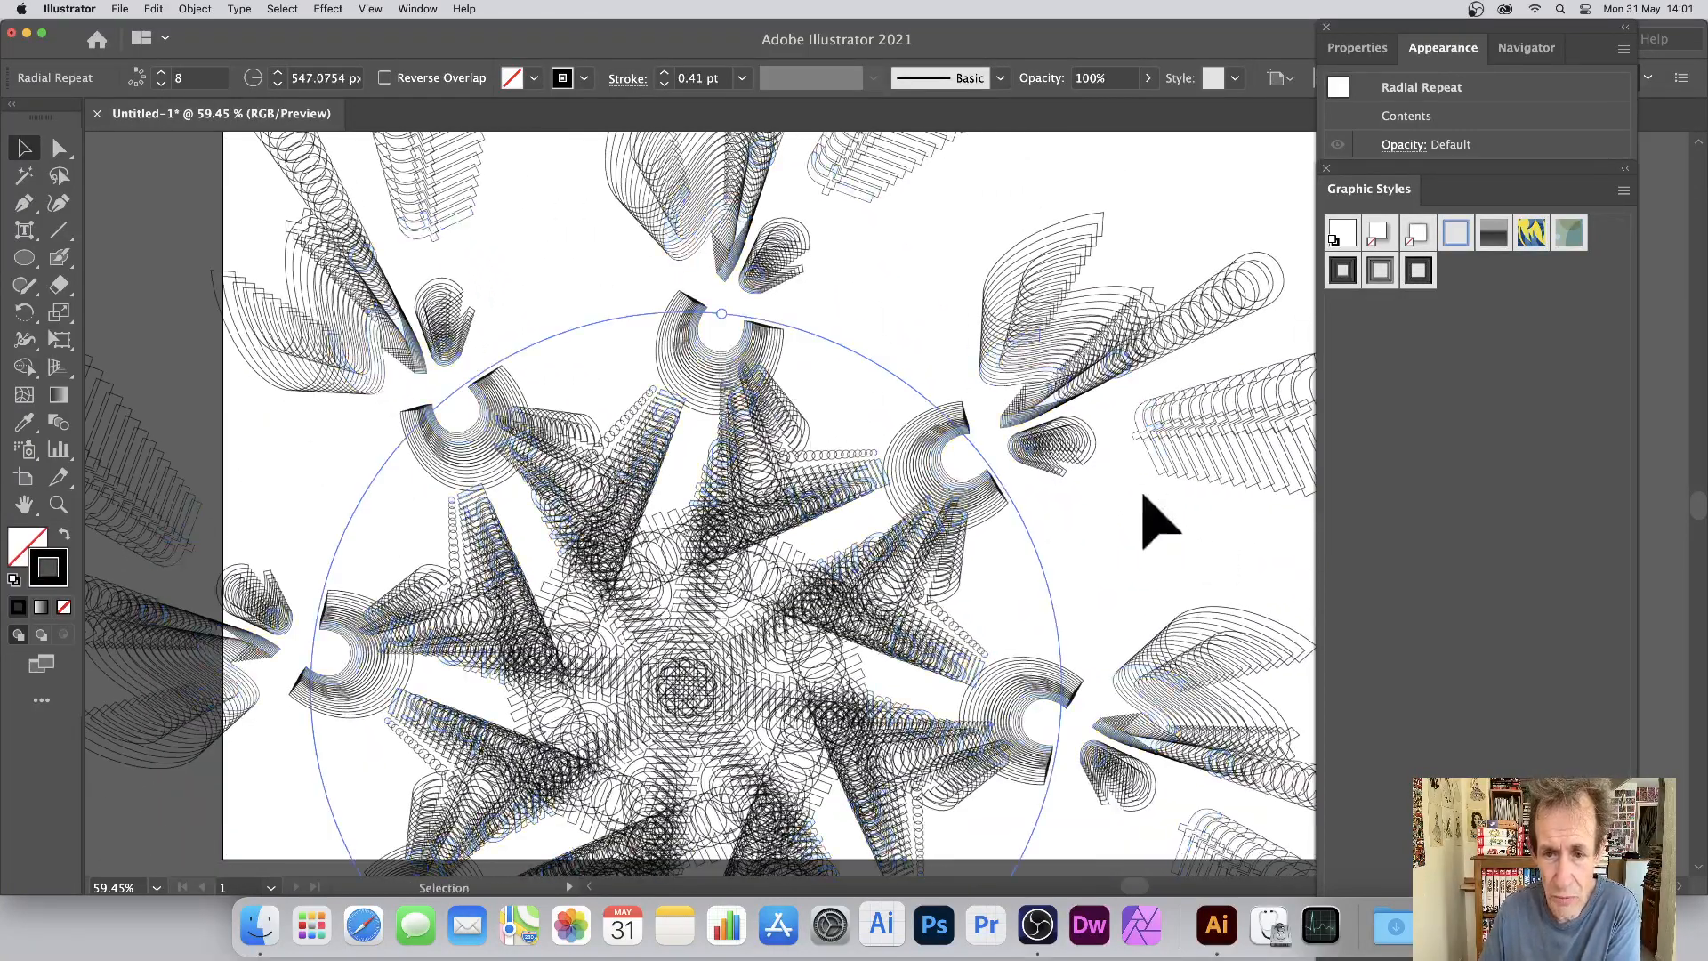
drag(1281, 449, 1010, 431)
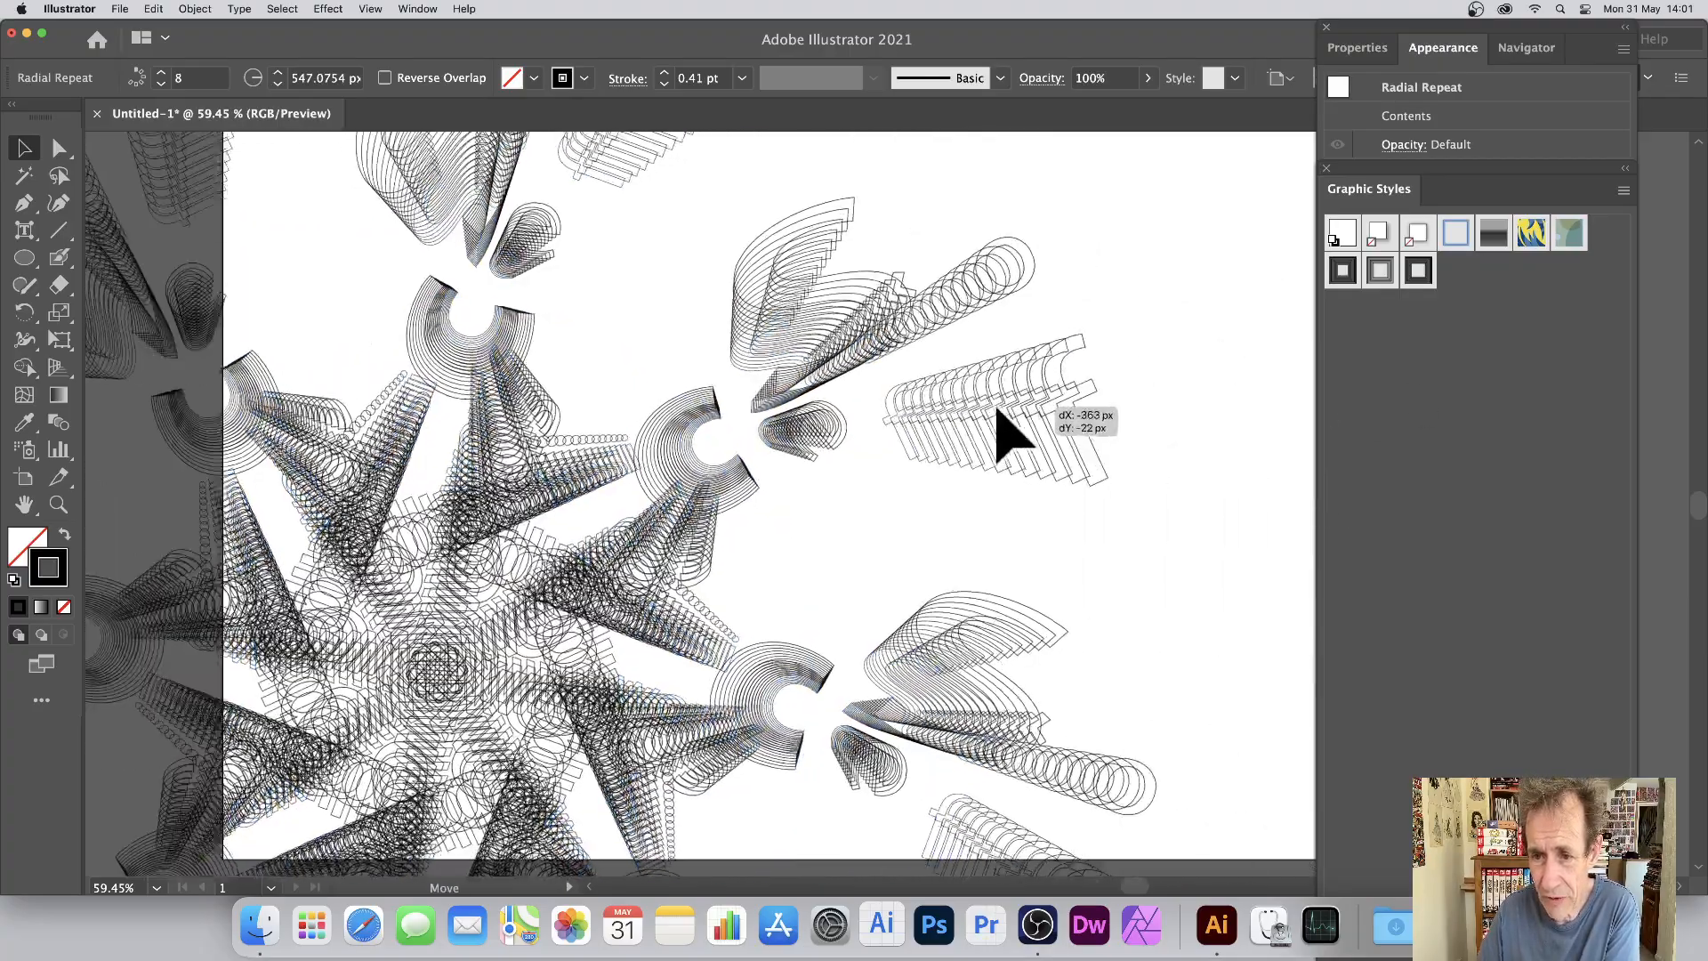
mouse_move(1228, 464)
mouse_down()
mouse_move(1228, 392)
mouse_move(1227, 494)
mouse_up()
drag(491, 531, 766, 480)
Edit the source text inside the radial repeat, enlarging it to about 124 pt and rotating it so the copies overlap.
double_click(803, 399)
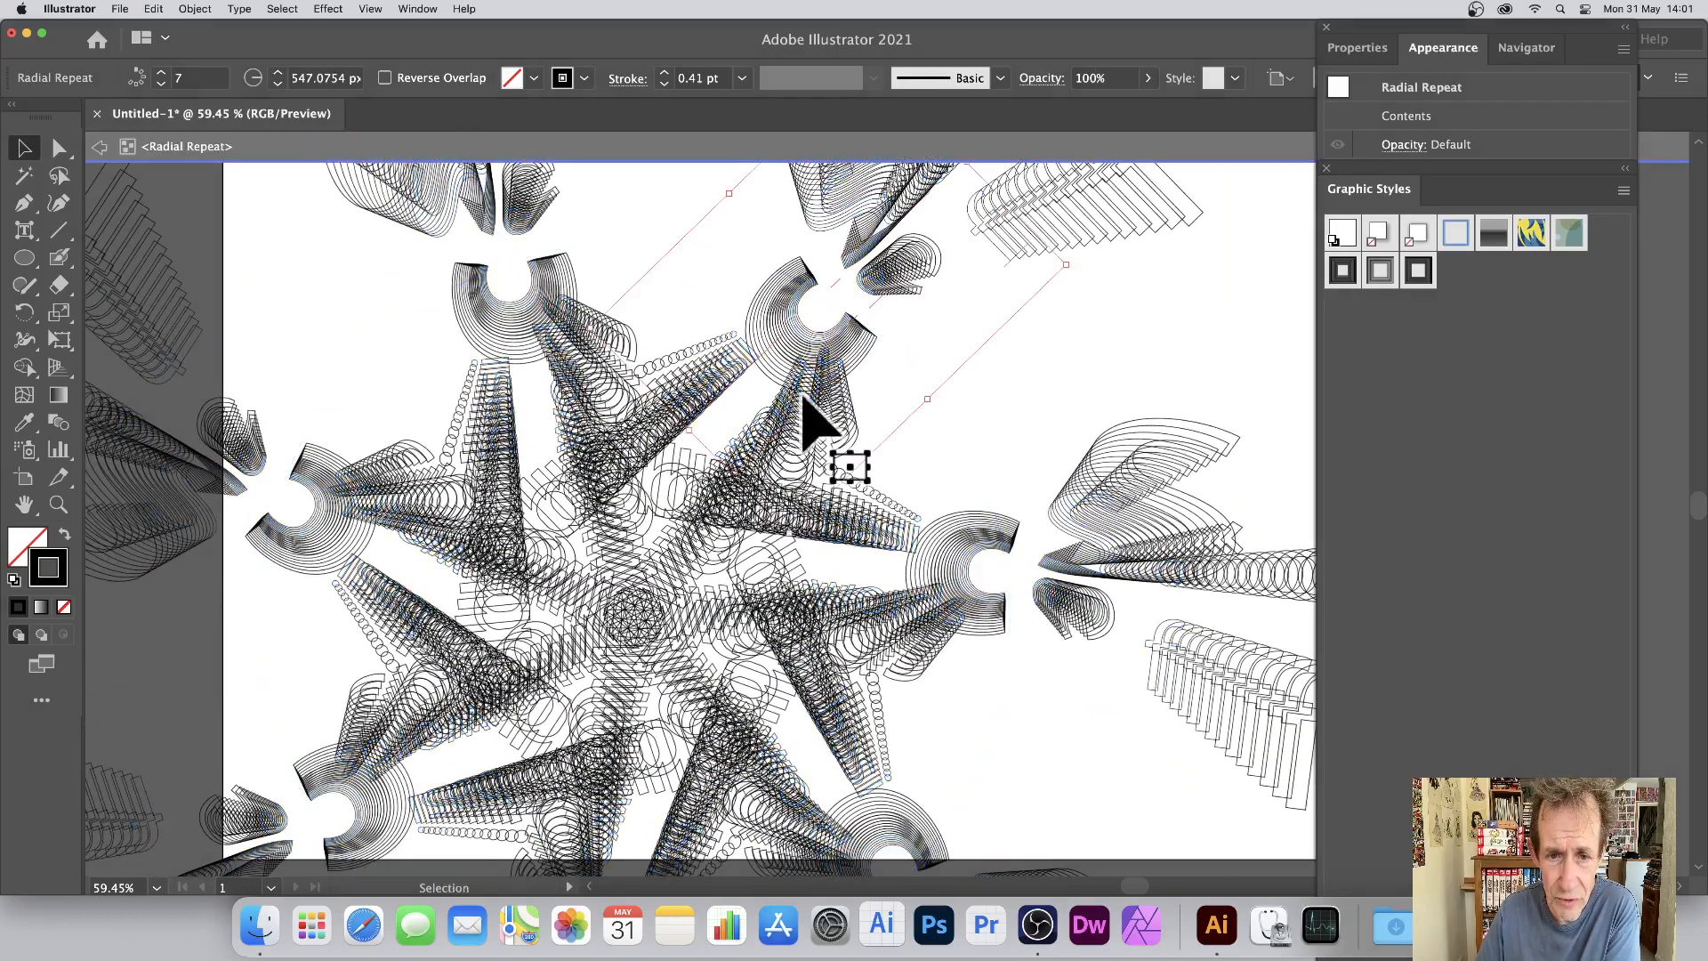
drag(797, 533, 915, 649)
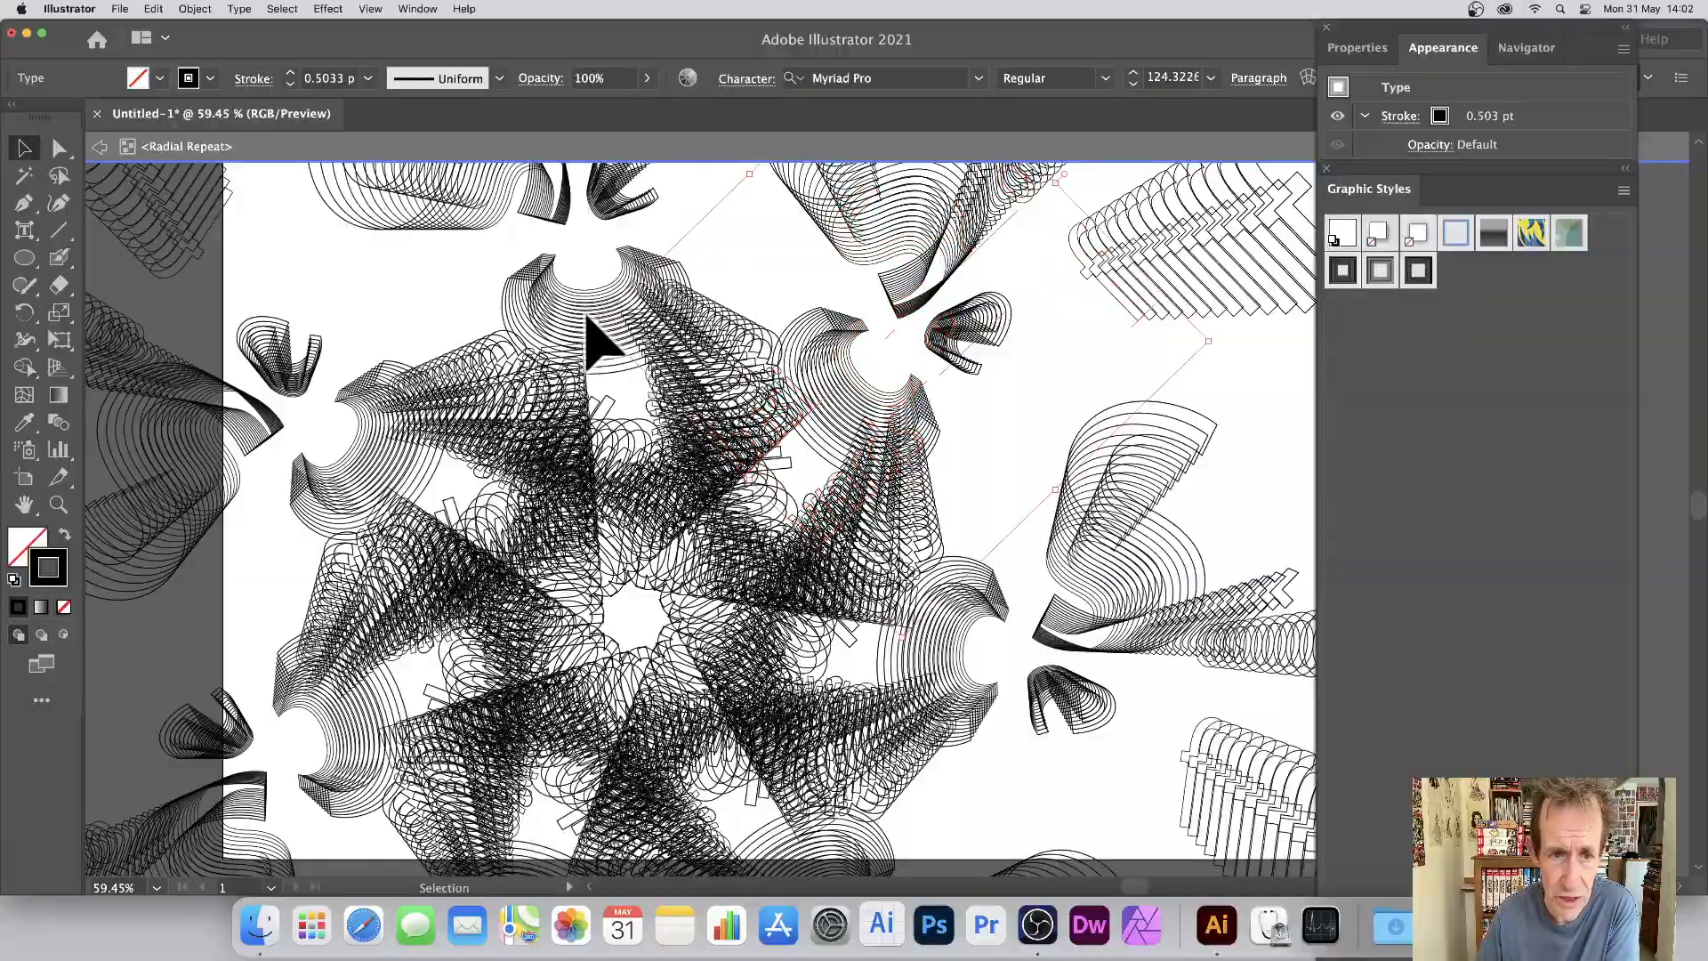
drag(594, 322, 667, 443)
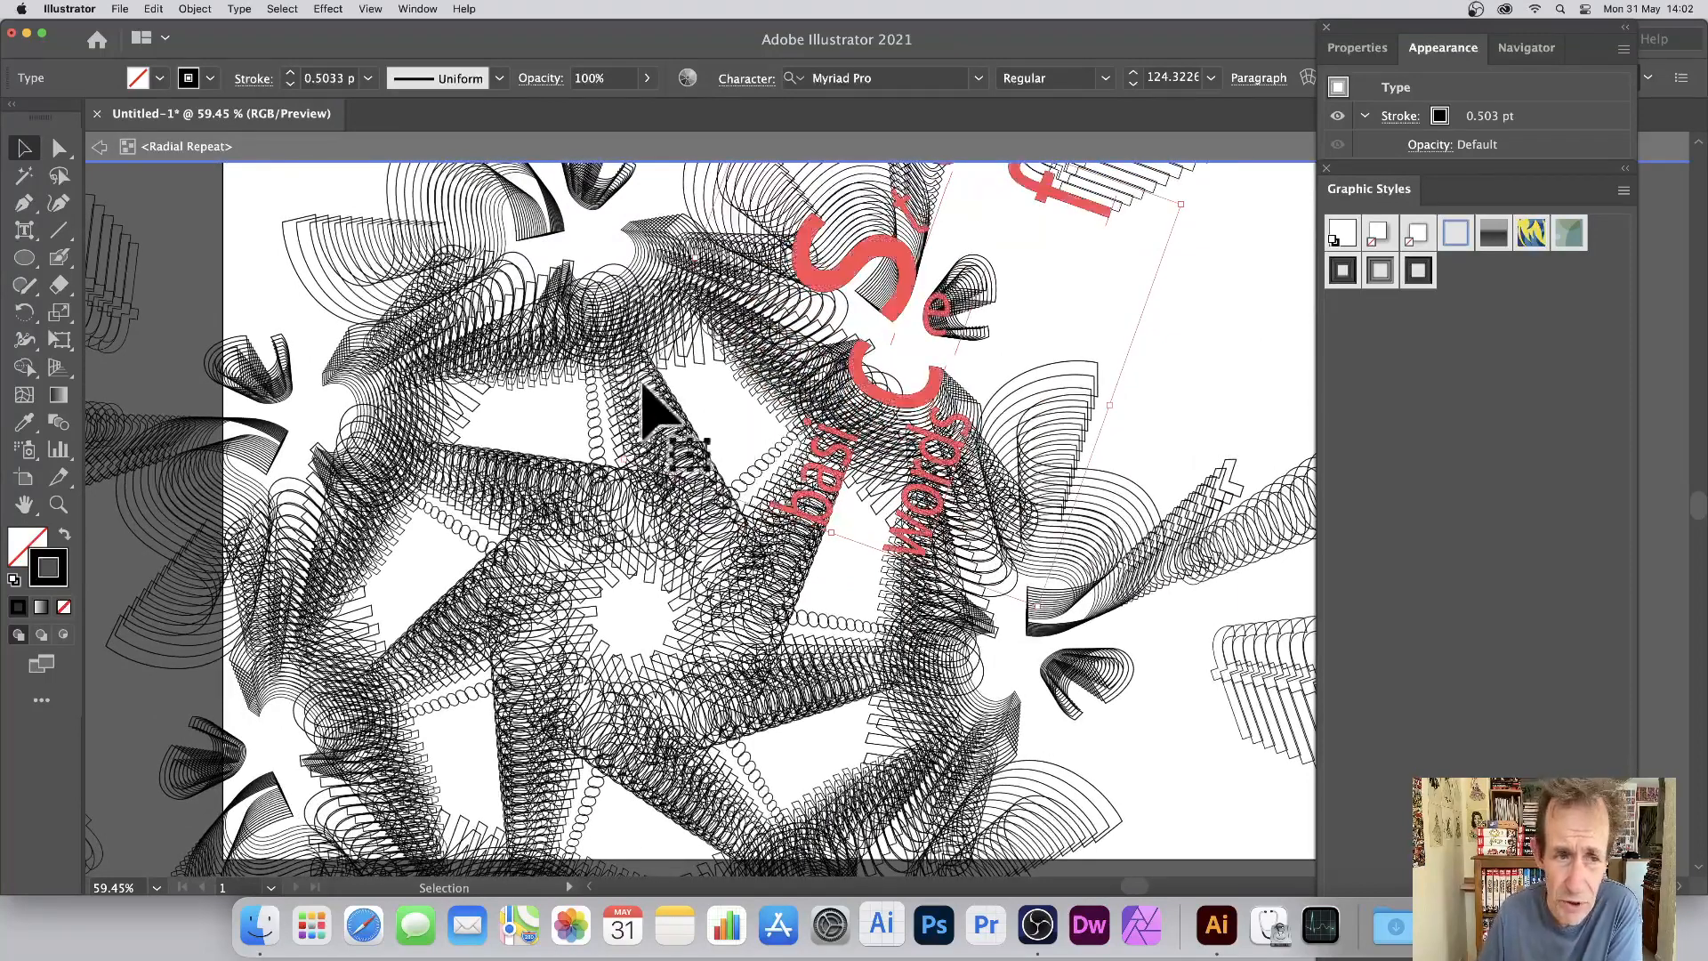
Stretch and rotate the letter e of the repeated text with the Touch Type tool.
click(25, 229)
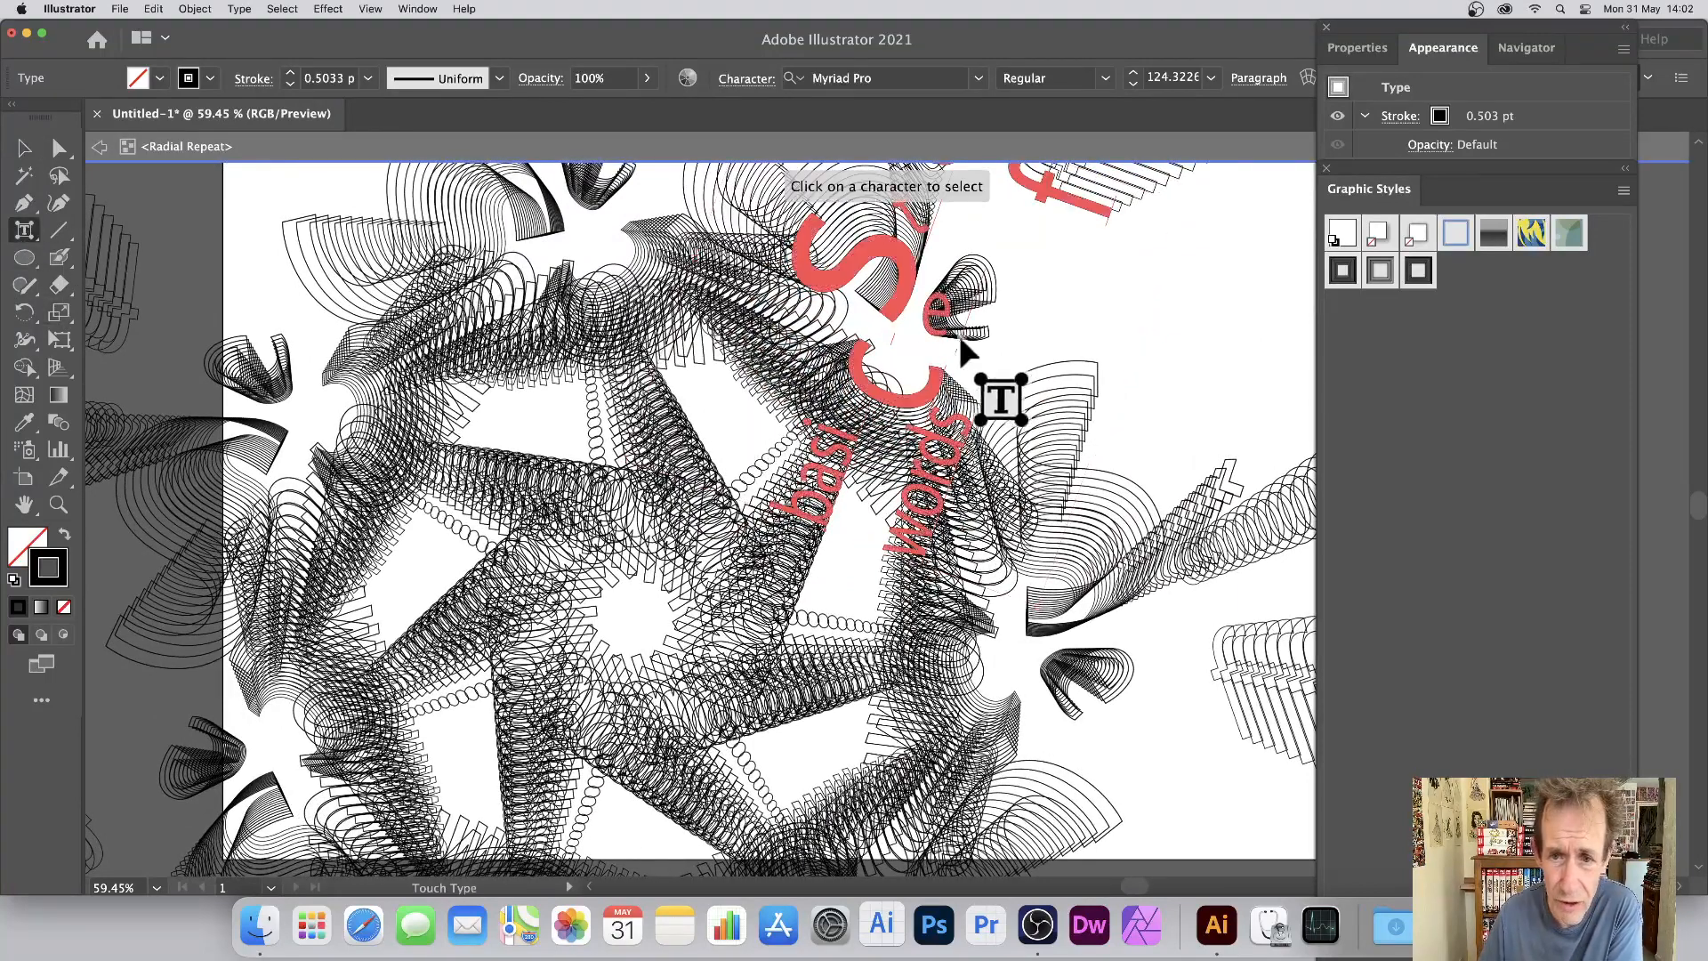
click(935, 320)
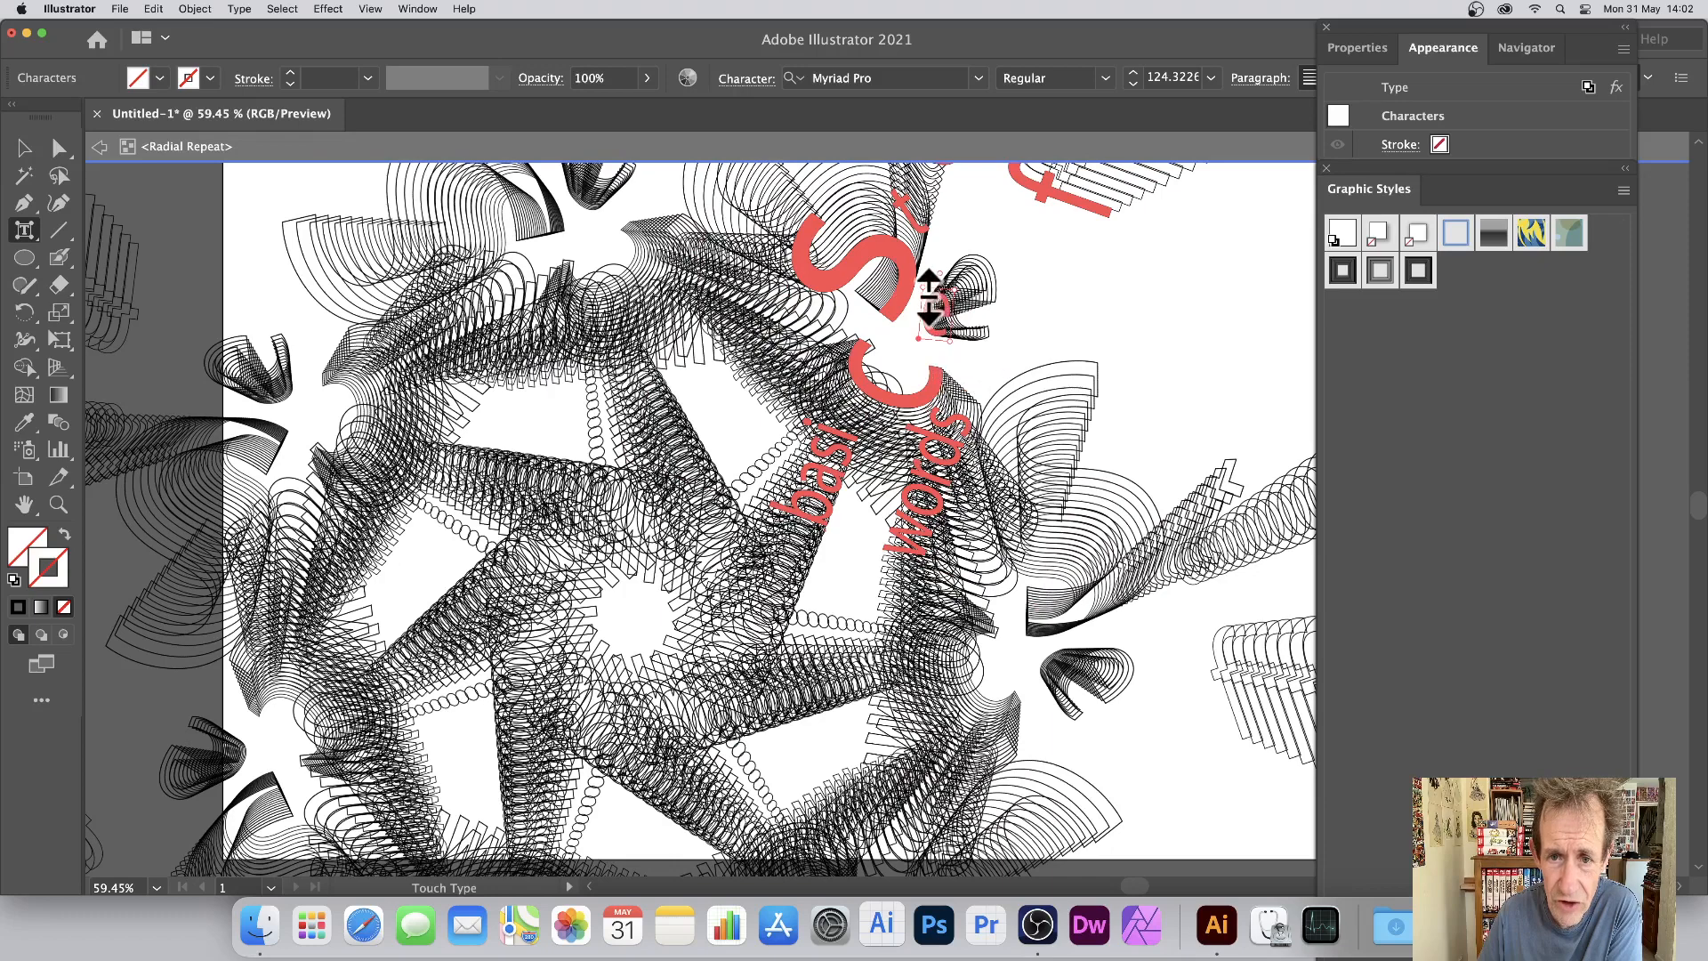
drag(931, 293, 1037, 351)
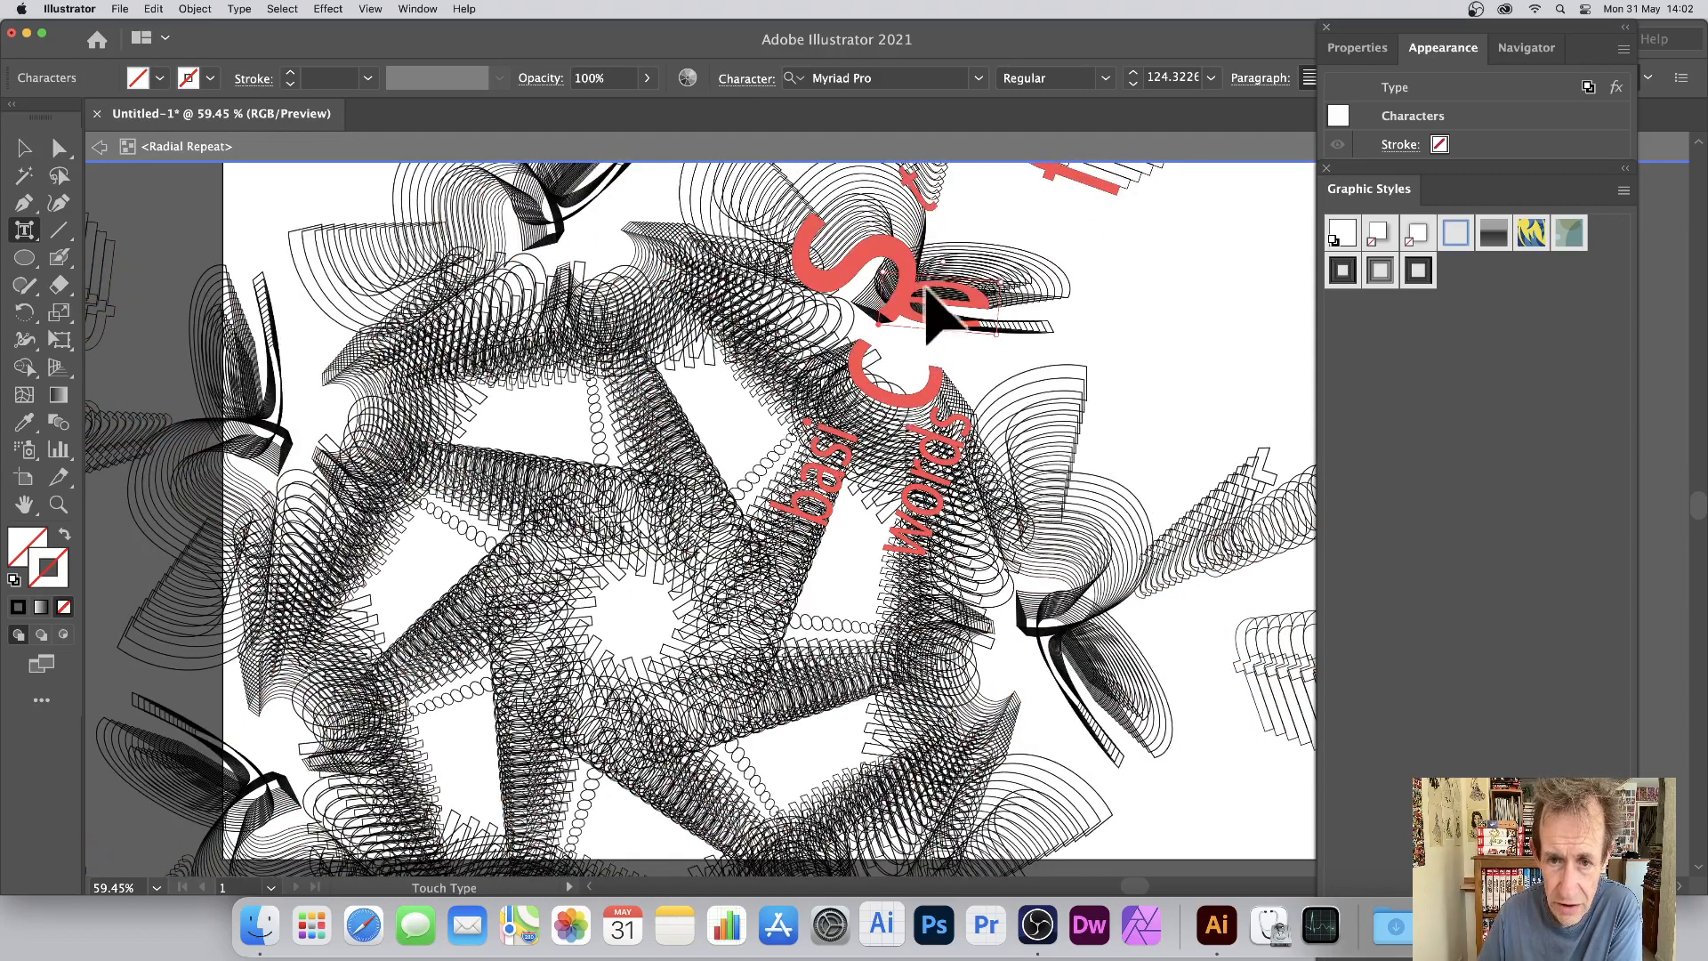
Rotate and shift the large letter S of the repeated text with the Touch Type tool.
click(895, 248)
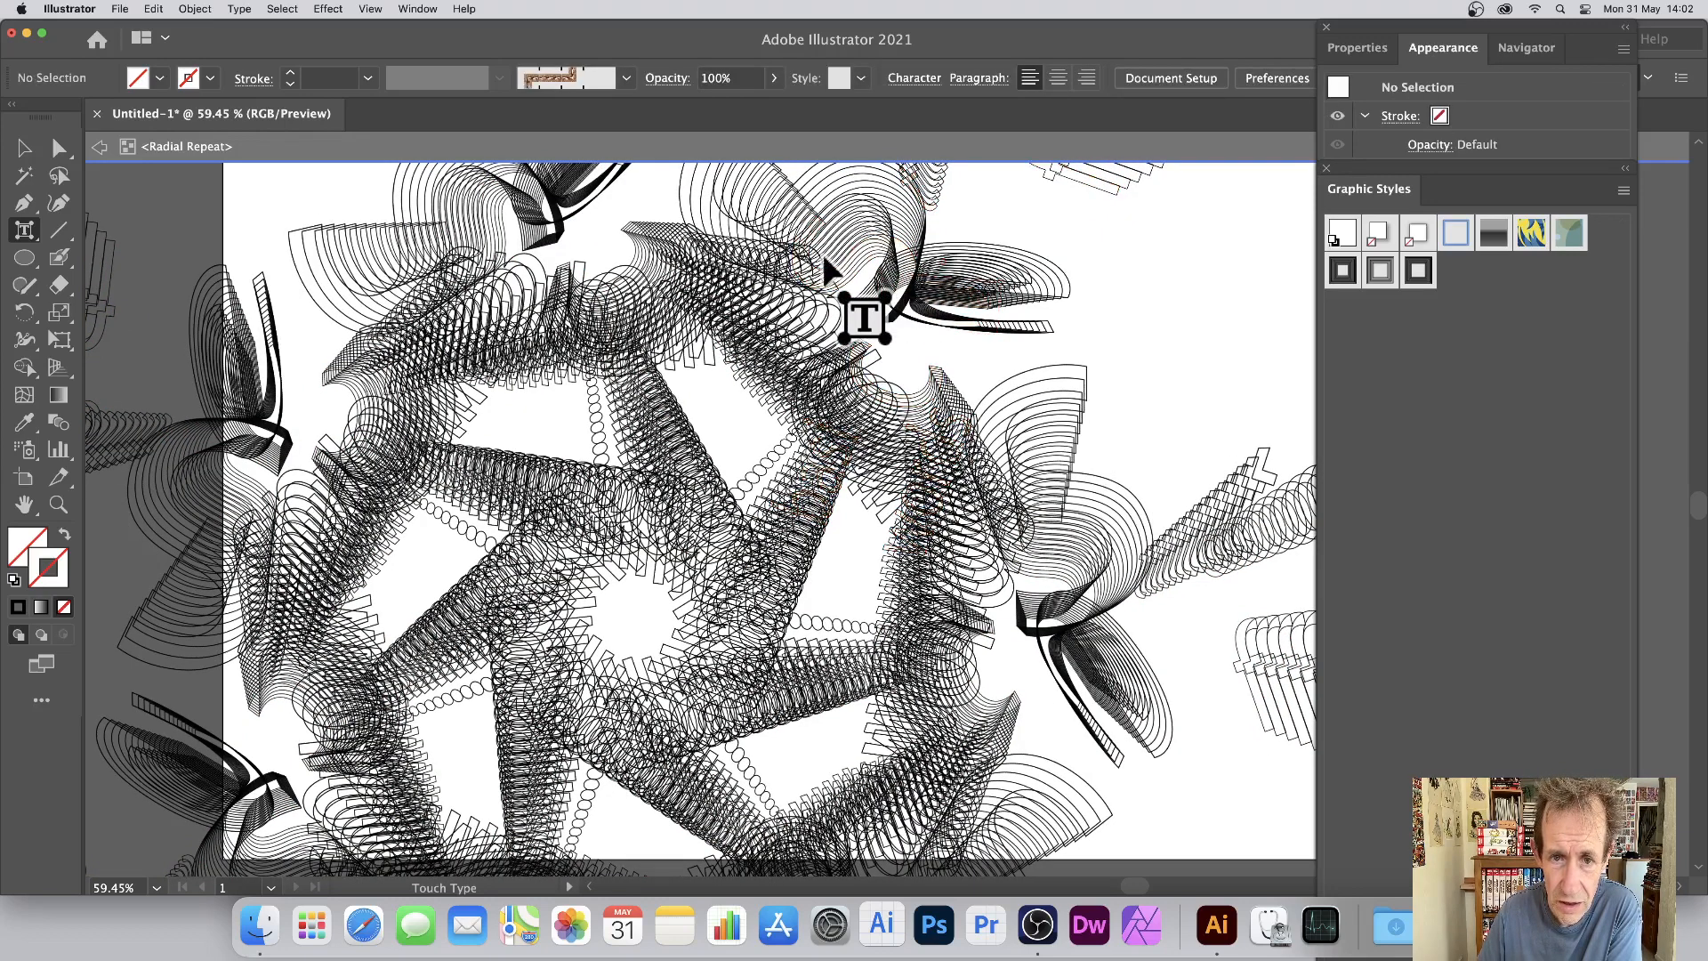
drag(854, 347, 681, 436)
click(833, 364)
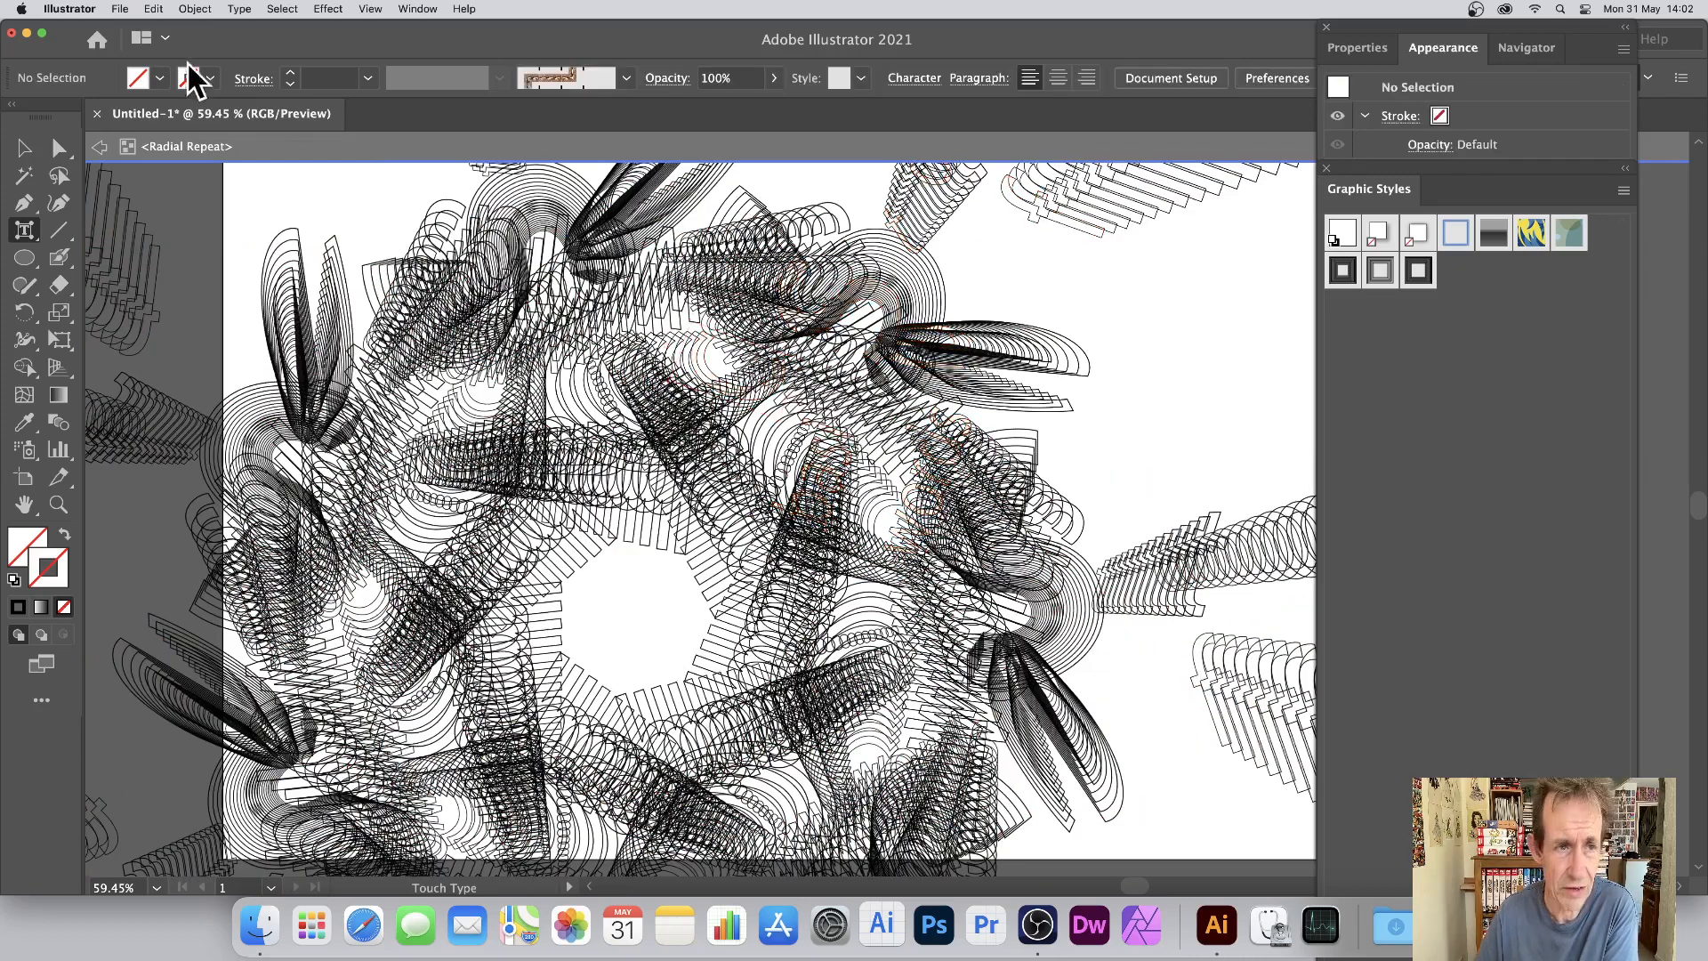
Leave the radial repeat's isolation mode and move the whole repeat slightly up and to the right.
click(98, 147)
click(98, 146)
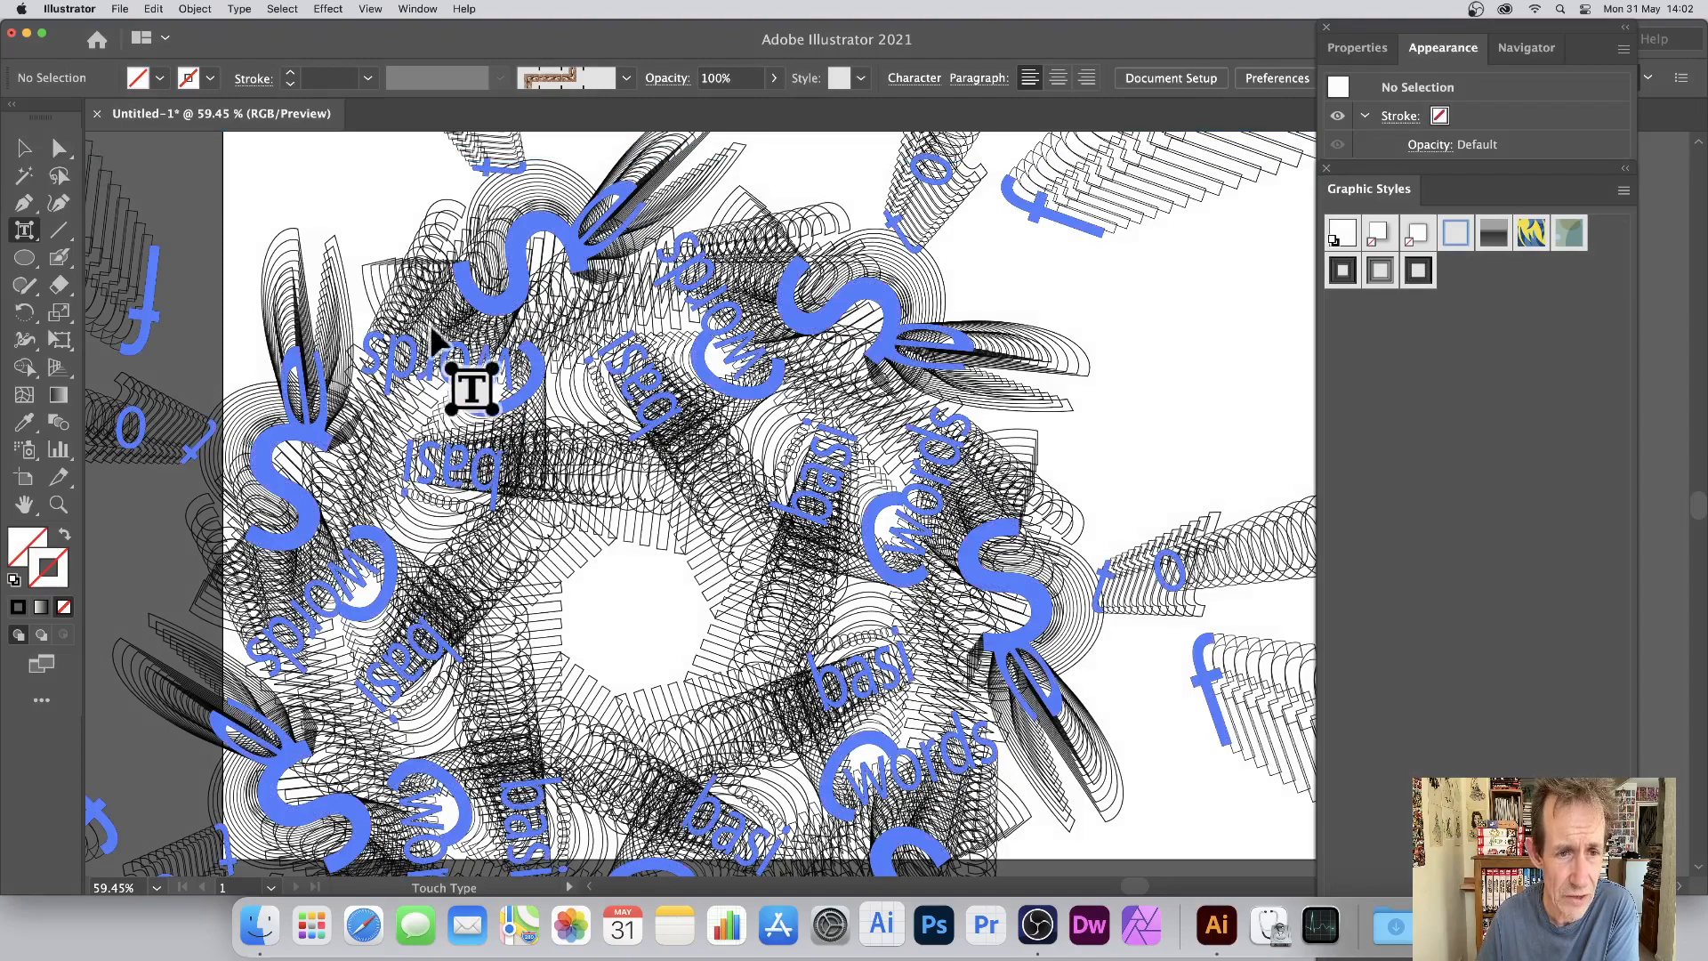
click(639, 320)
click(29, 151)
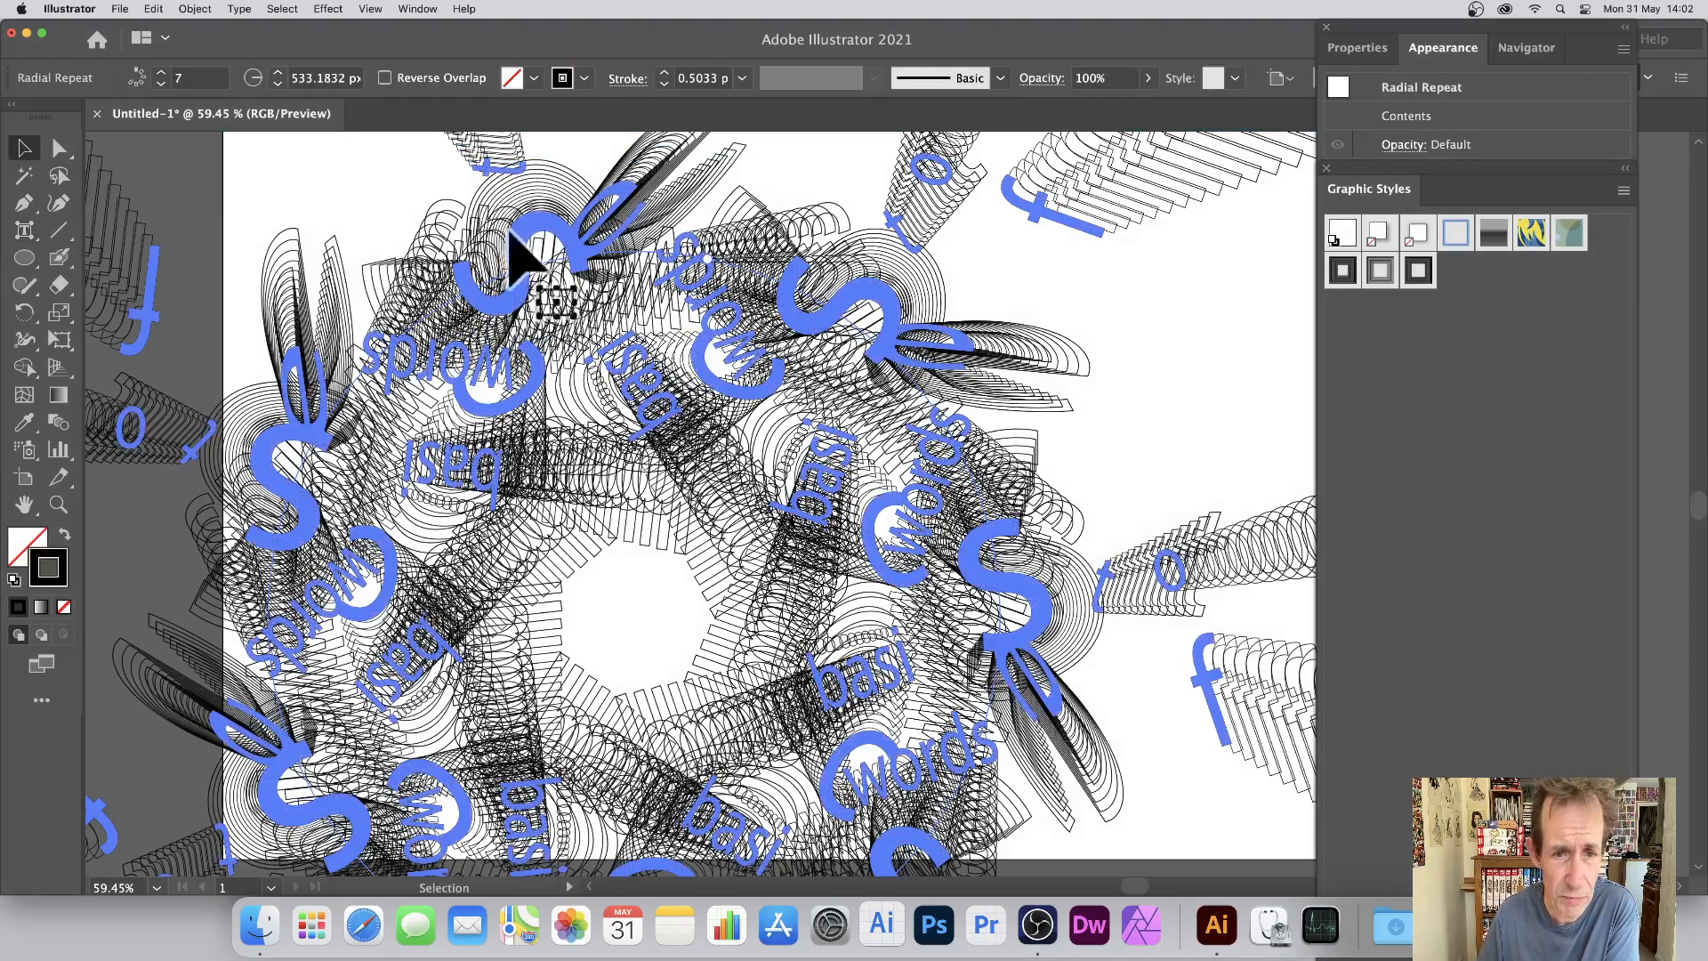
drag(717, 342, 774, 220)
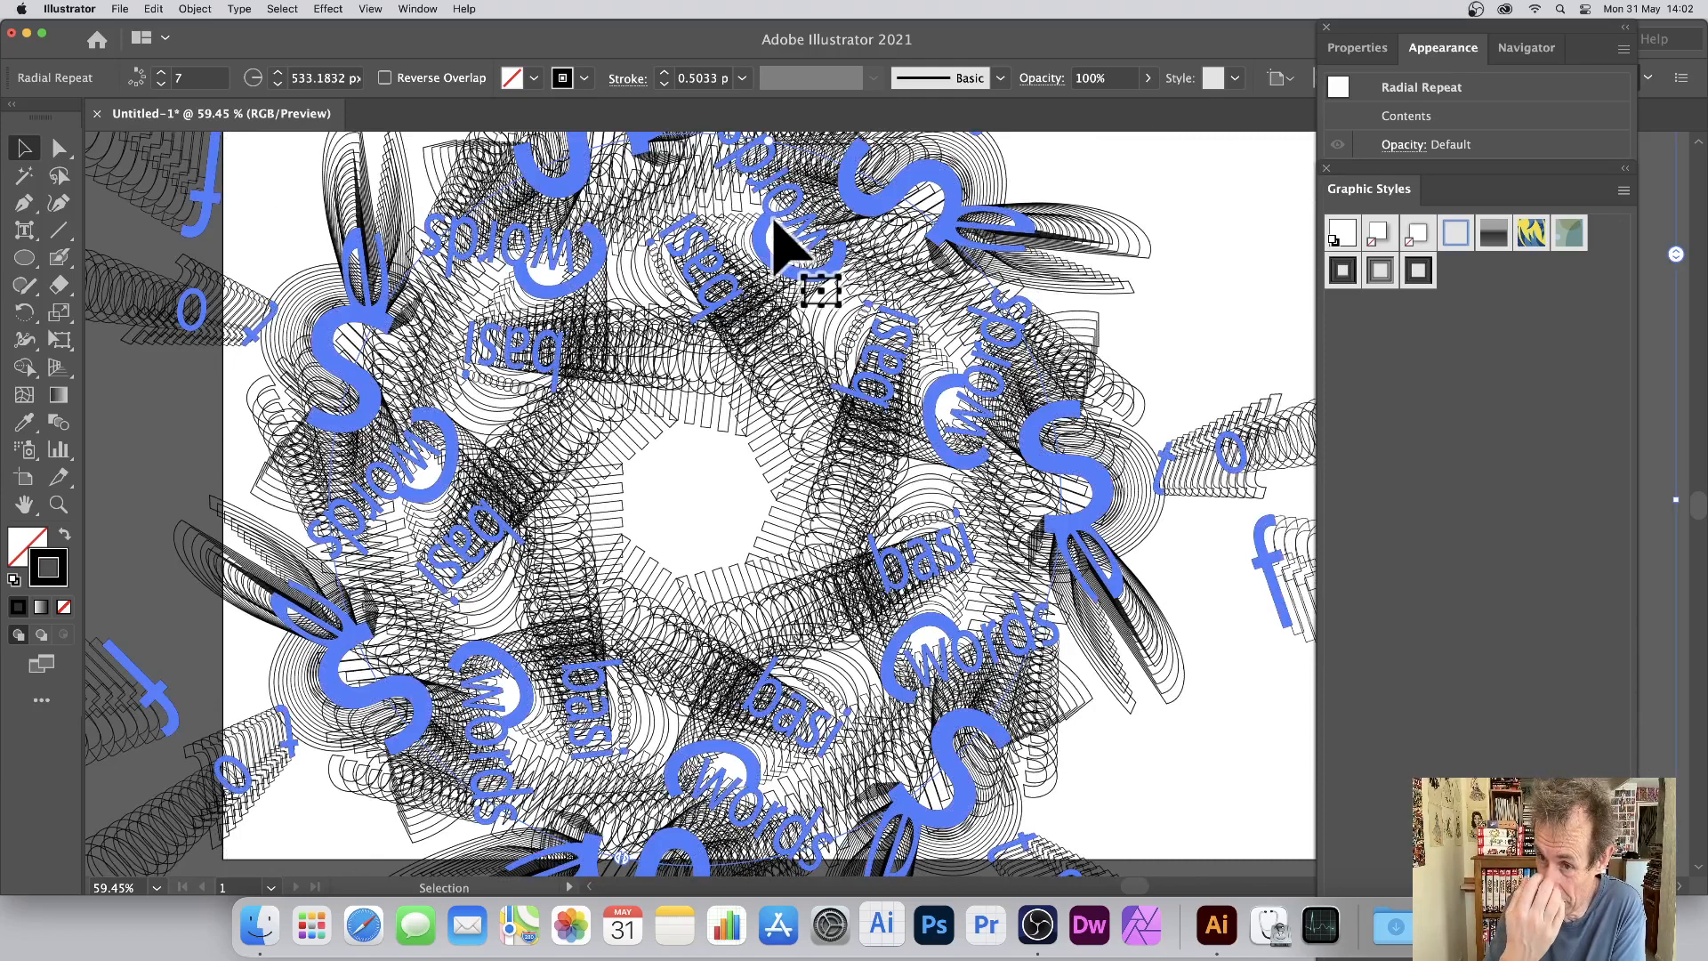
Expand the Appearance list to full height and check which appearance options the radial repeat offers.
click(1434, 47)
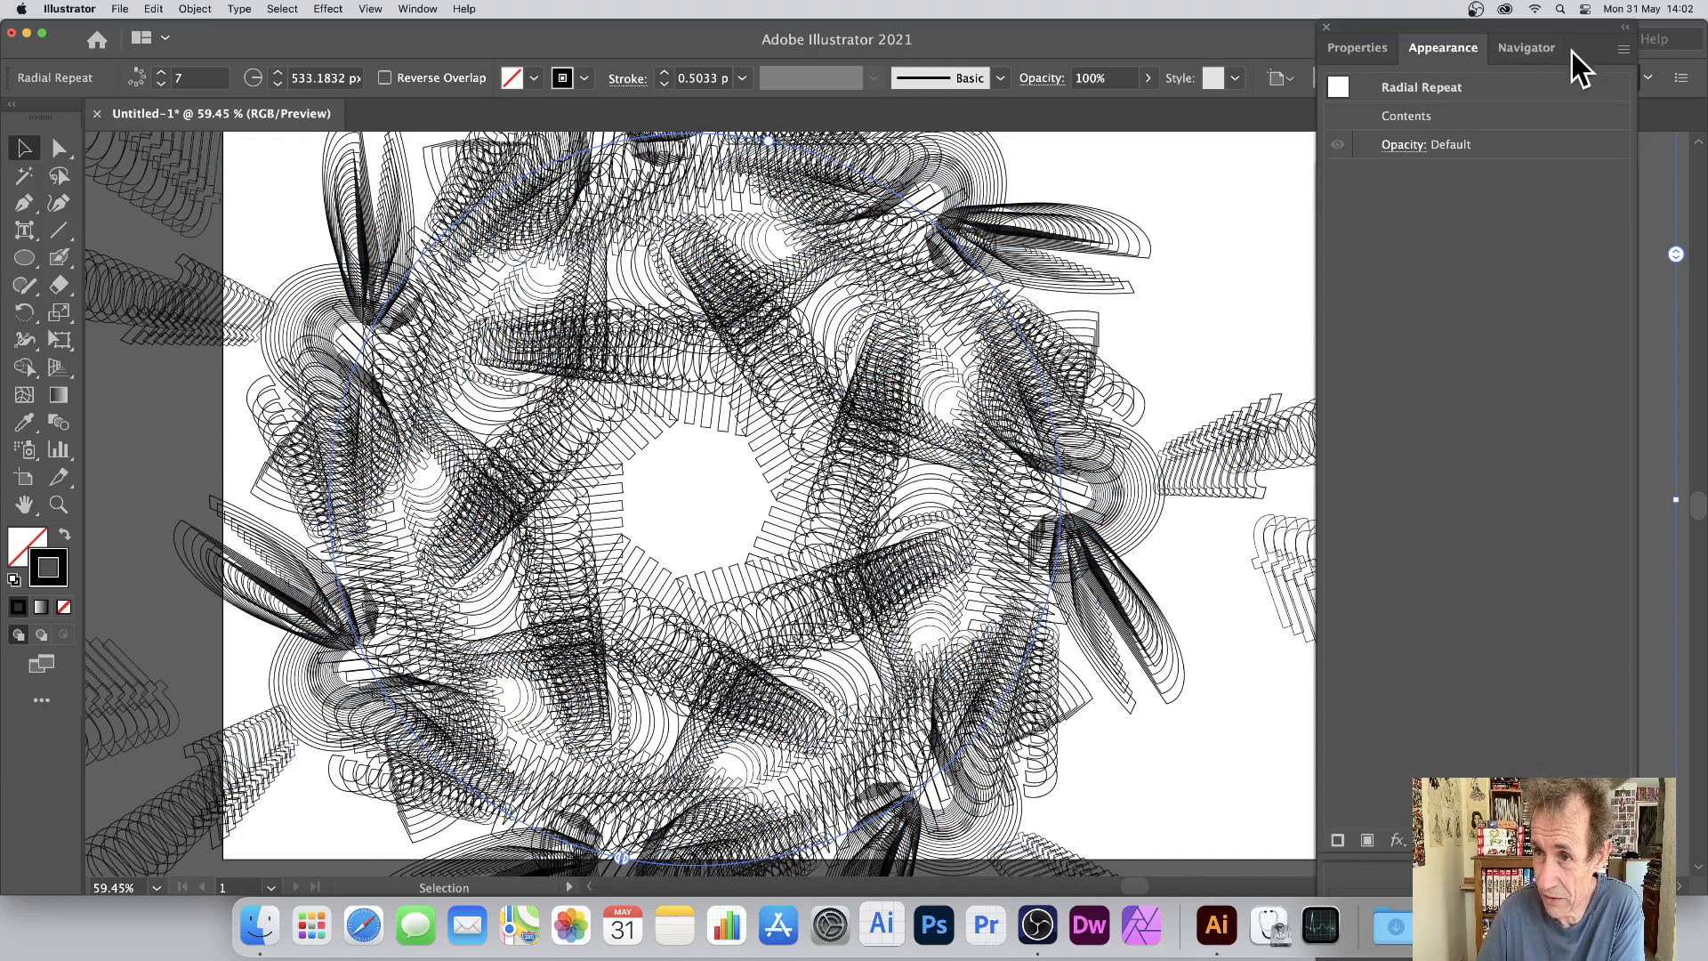
click(1622, 49)
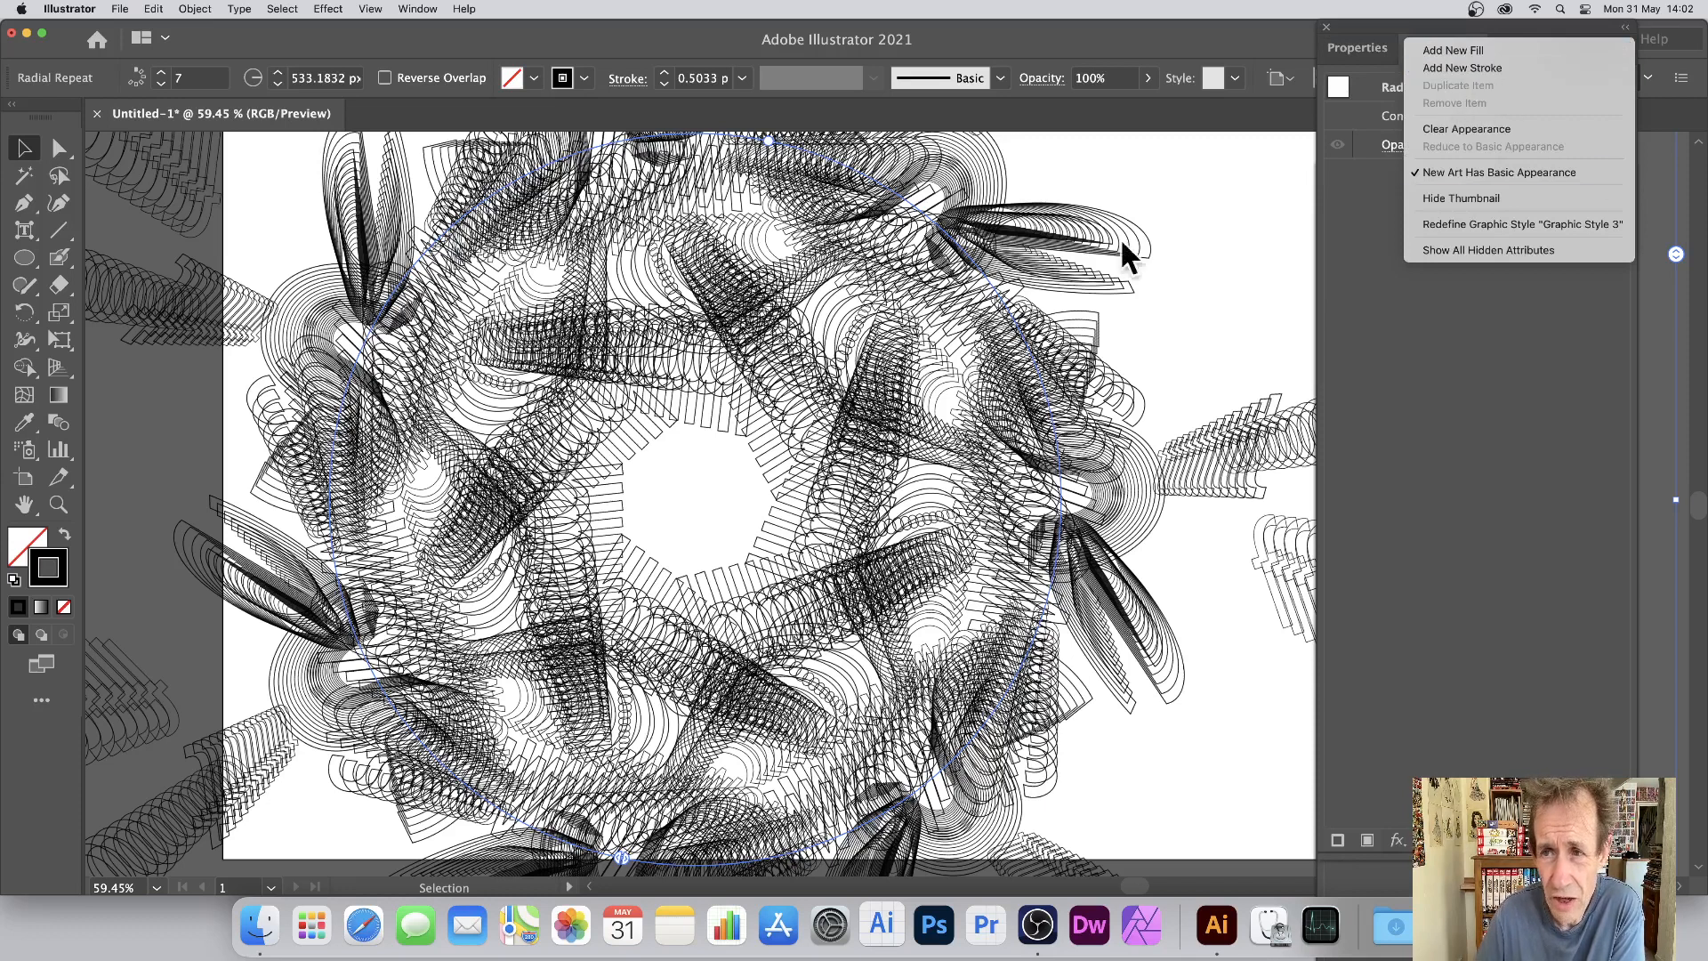
click(24, 149)
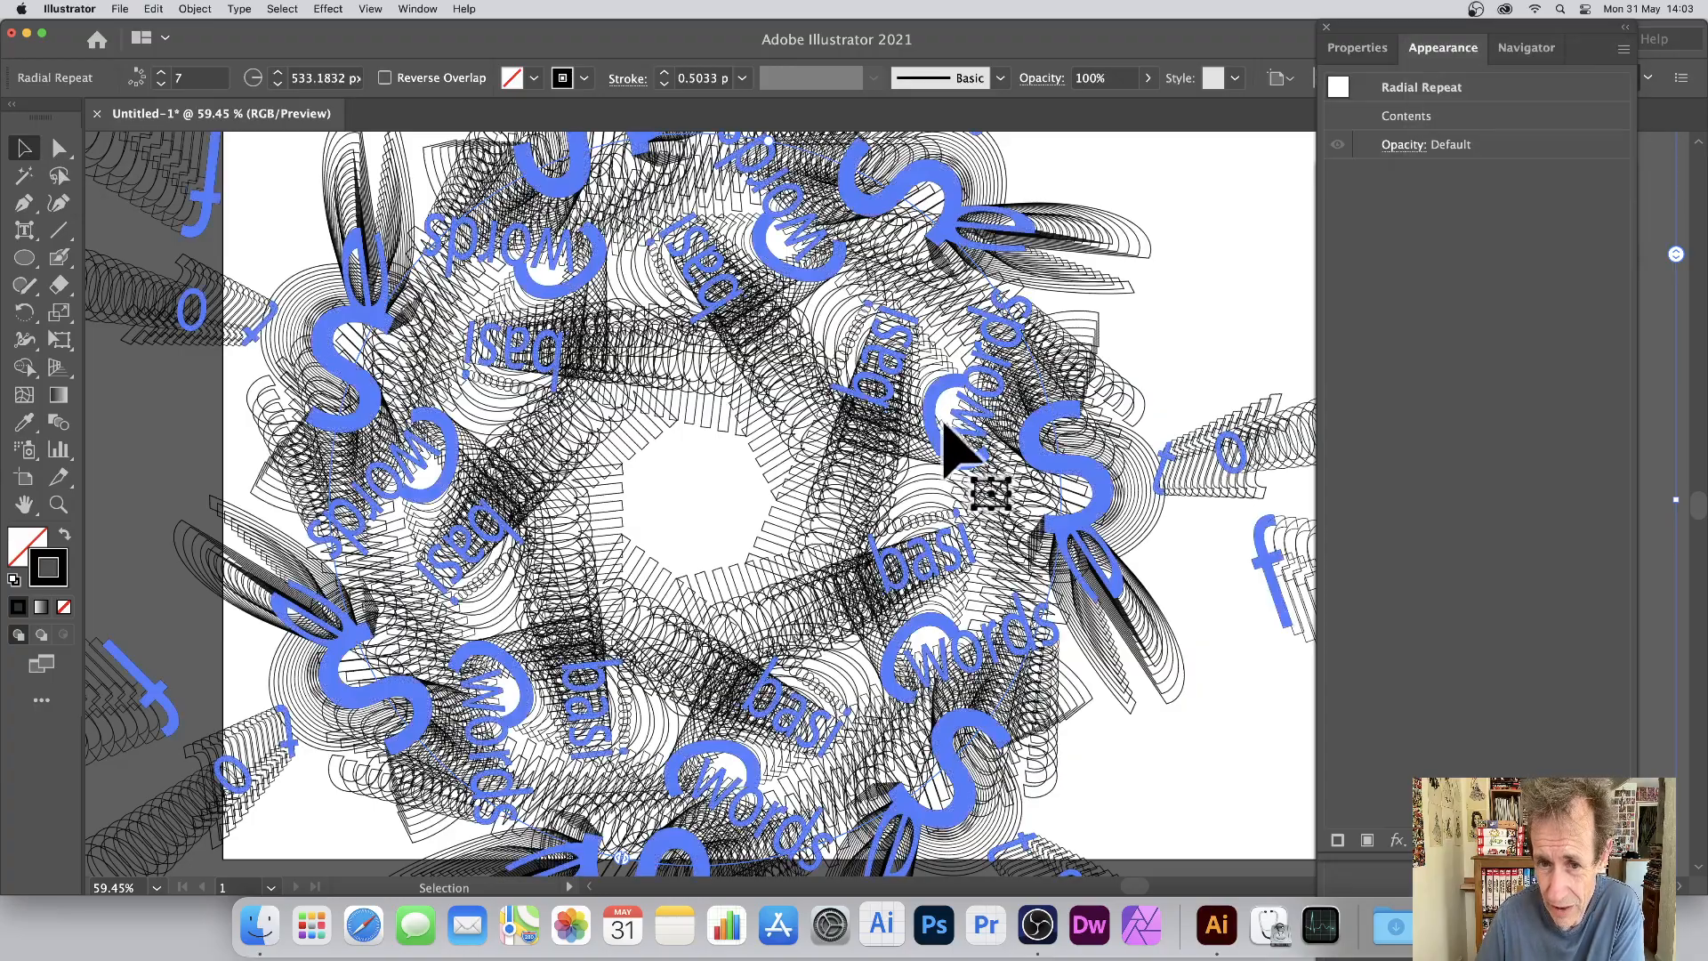
Isolate the text inside the radial repeat and move it outward from the centre to spread the pattern's copies.
double_click(940, 427)
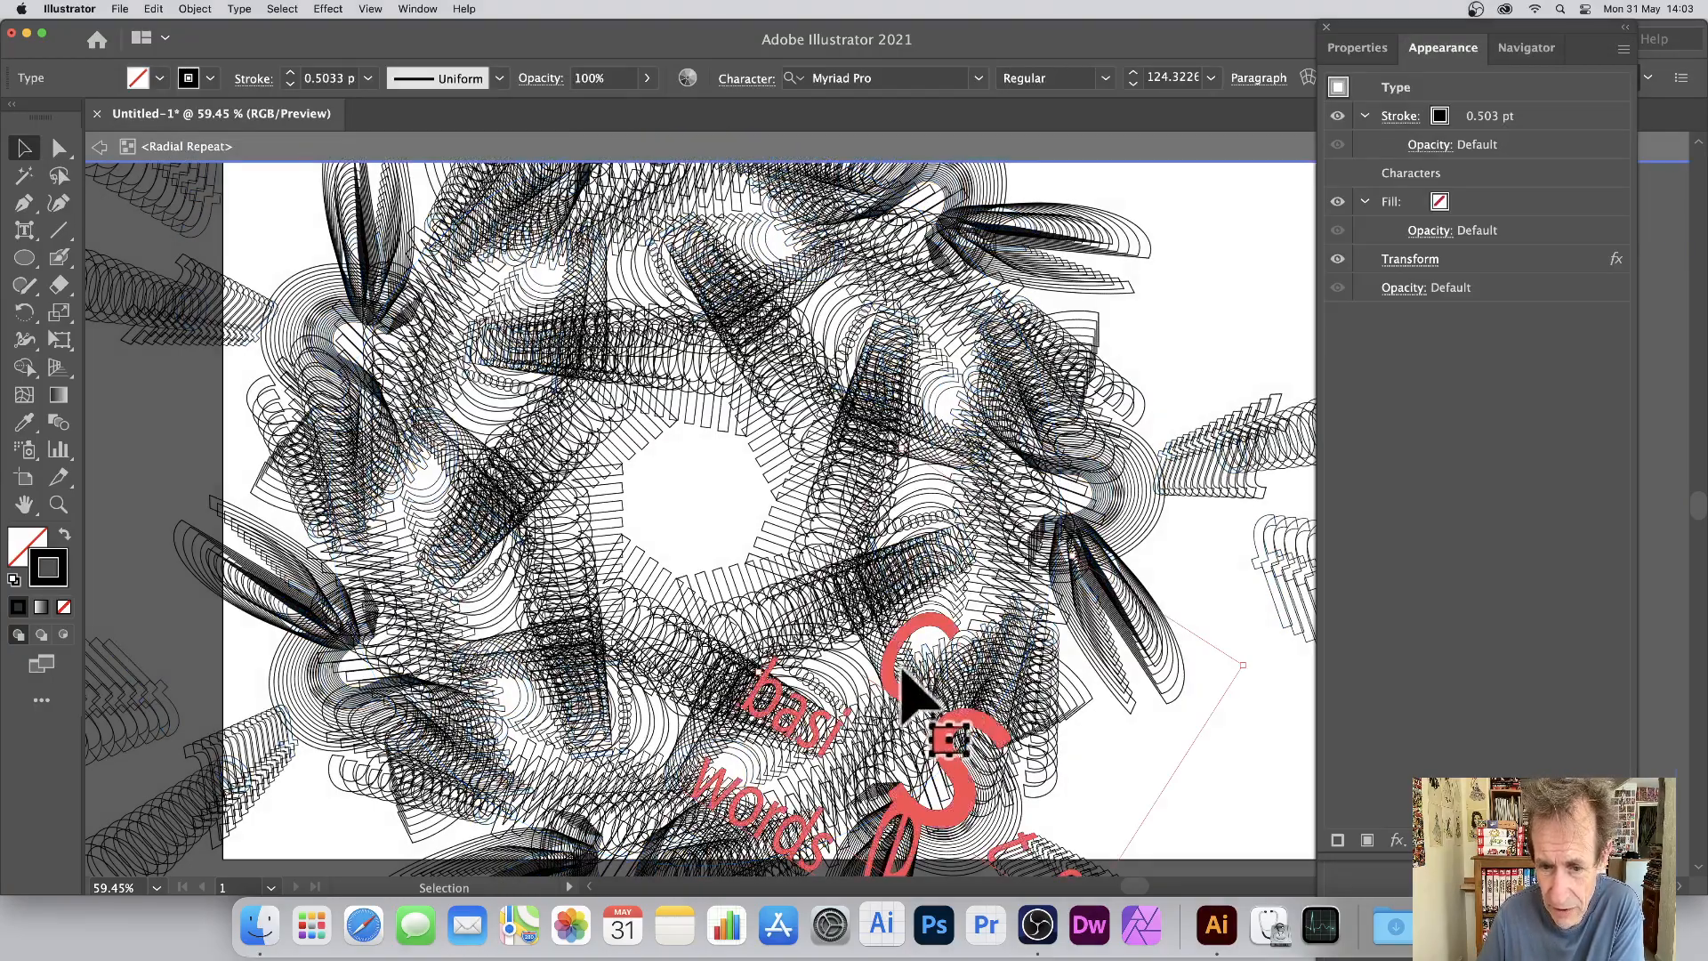
drag(916, 659, 1117, 543)
double_click(1087, 507)
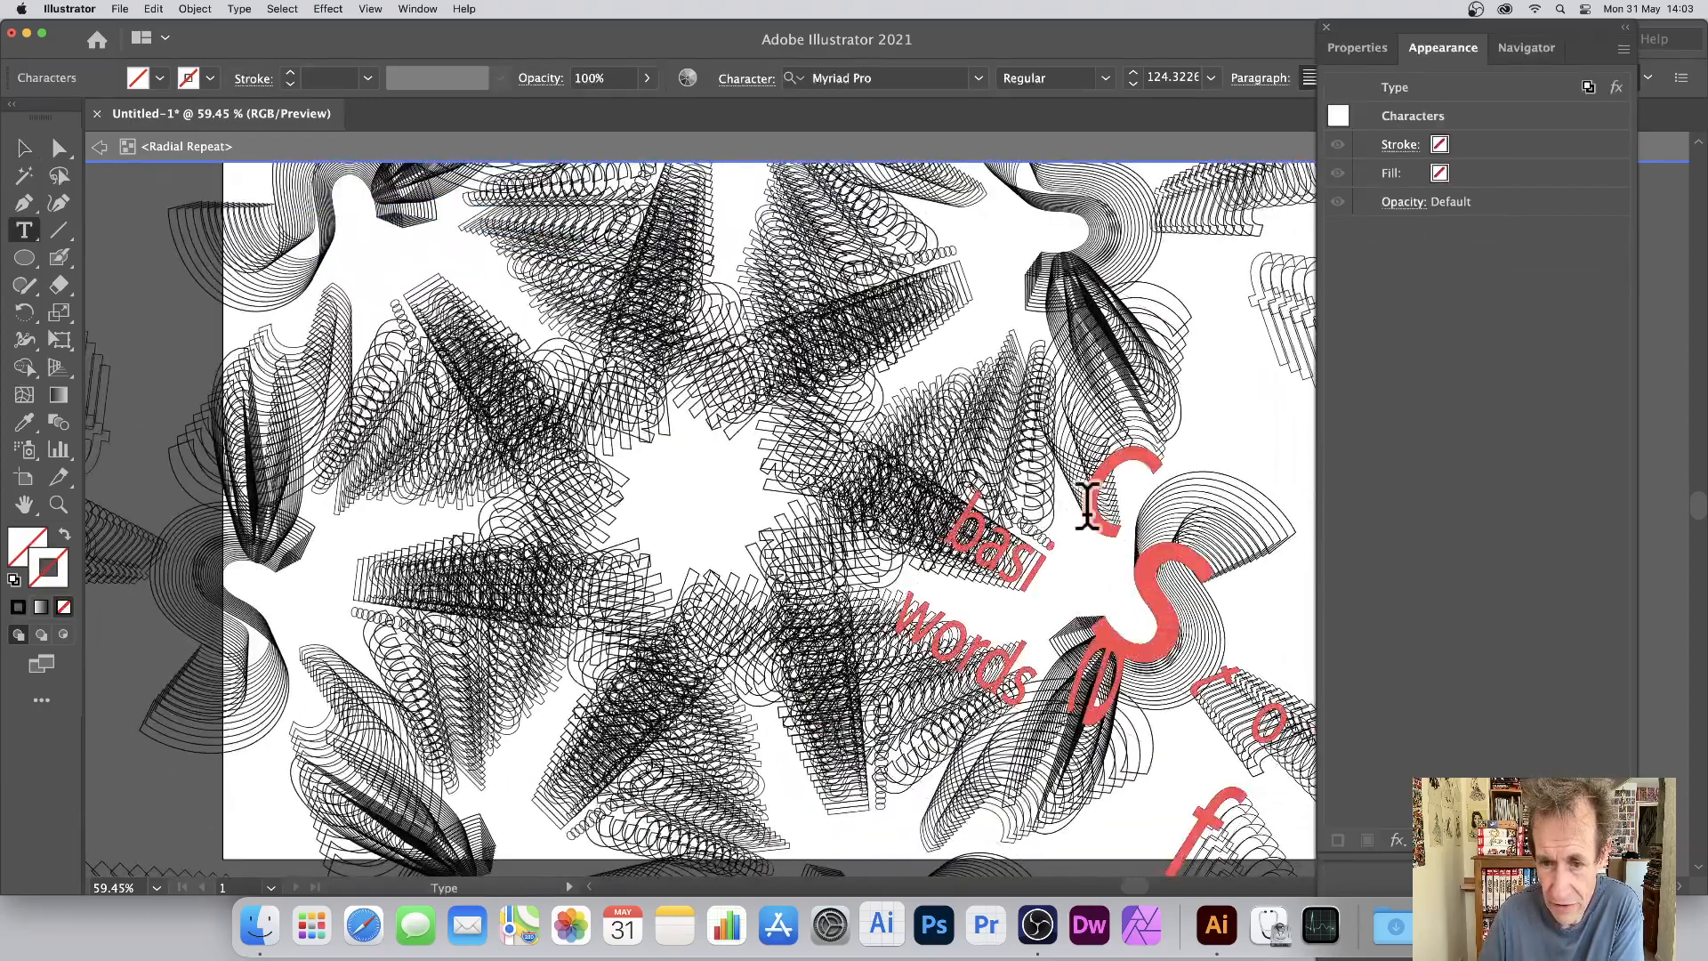
key(super+a)
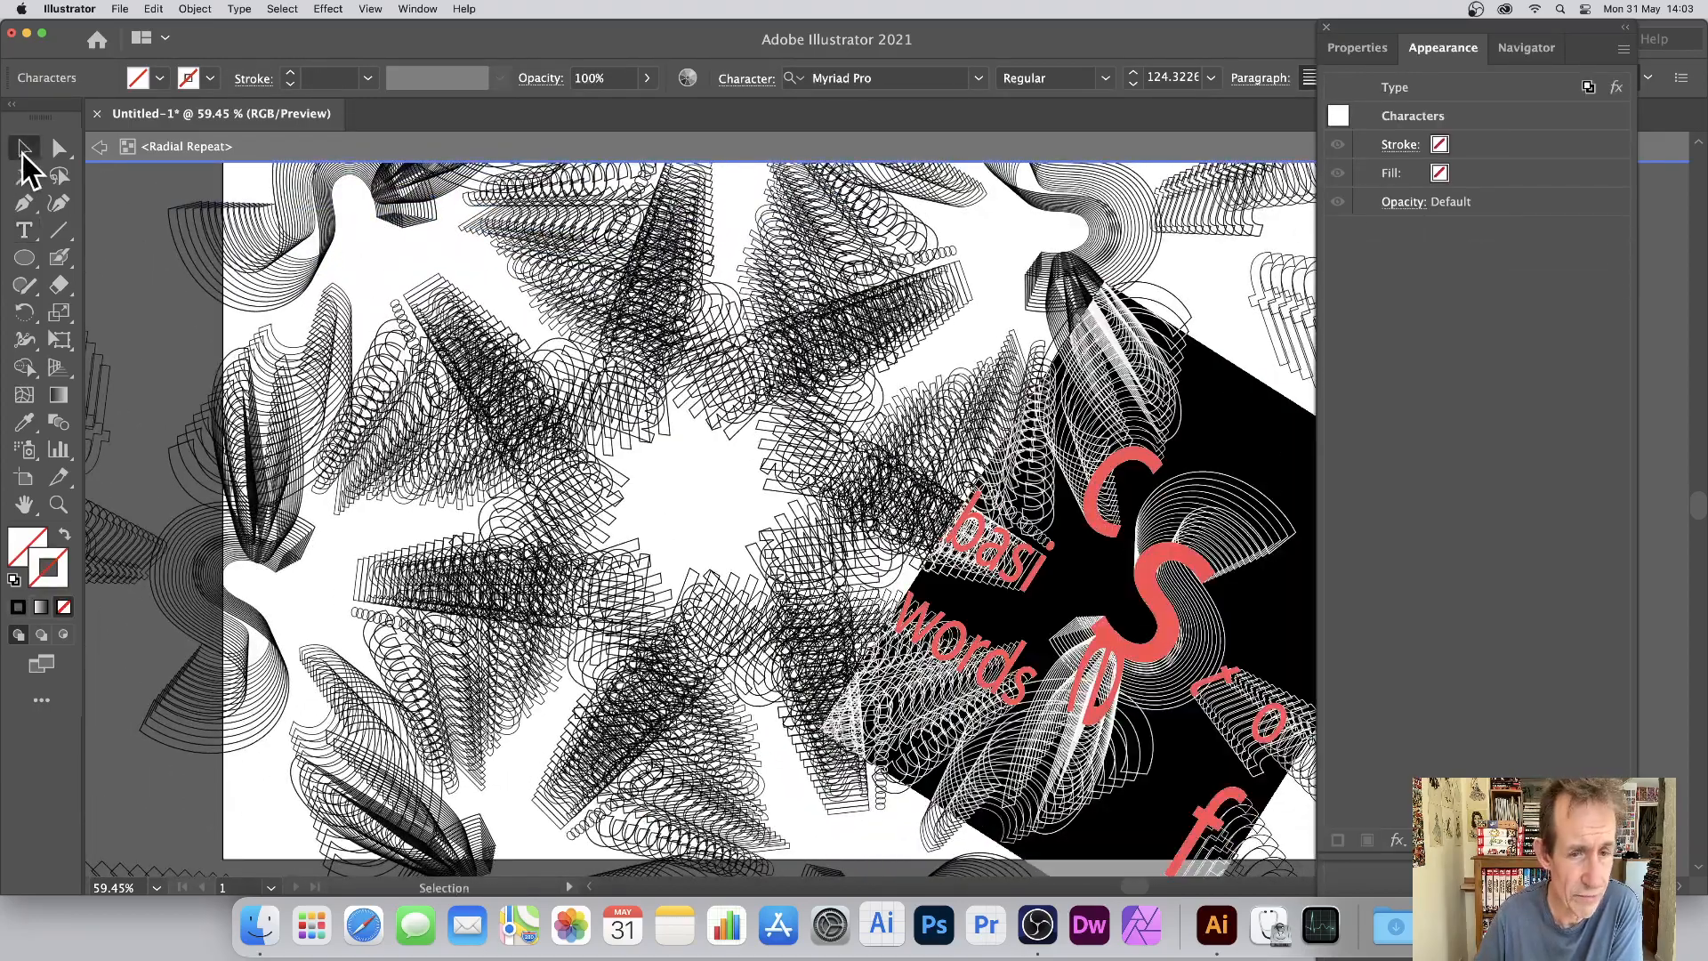
click(24, 148)
drag(999, 611, 1103, 549)
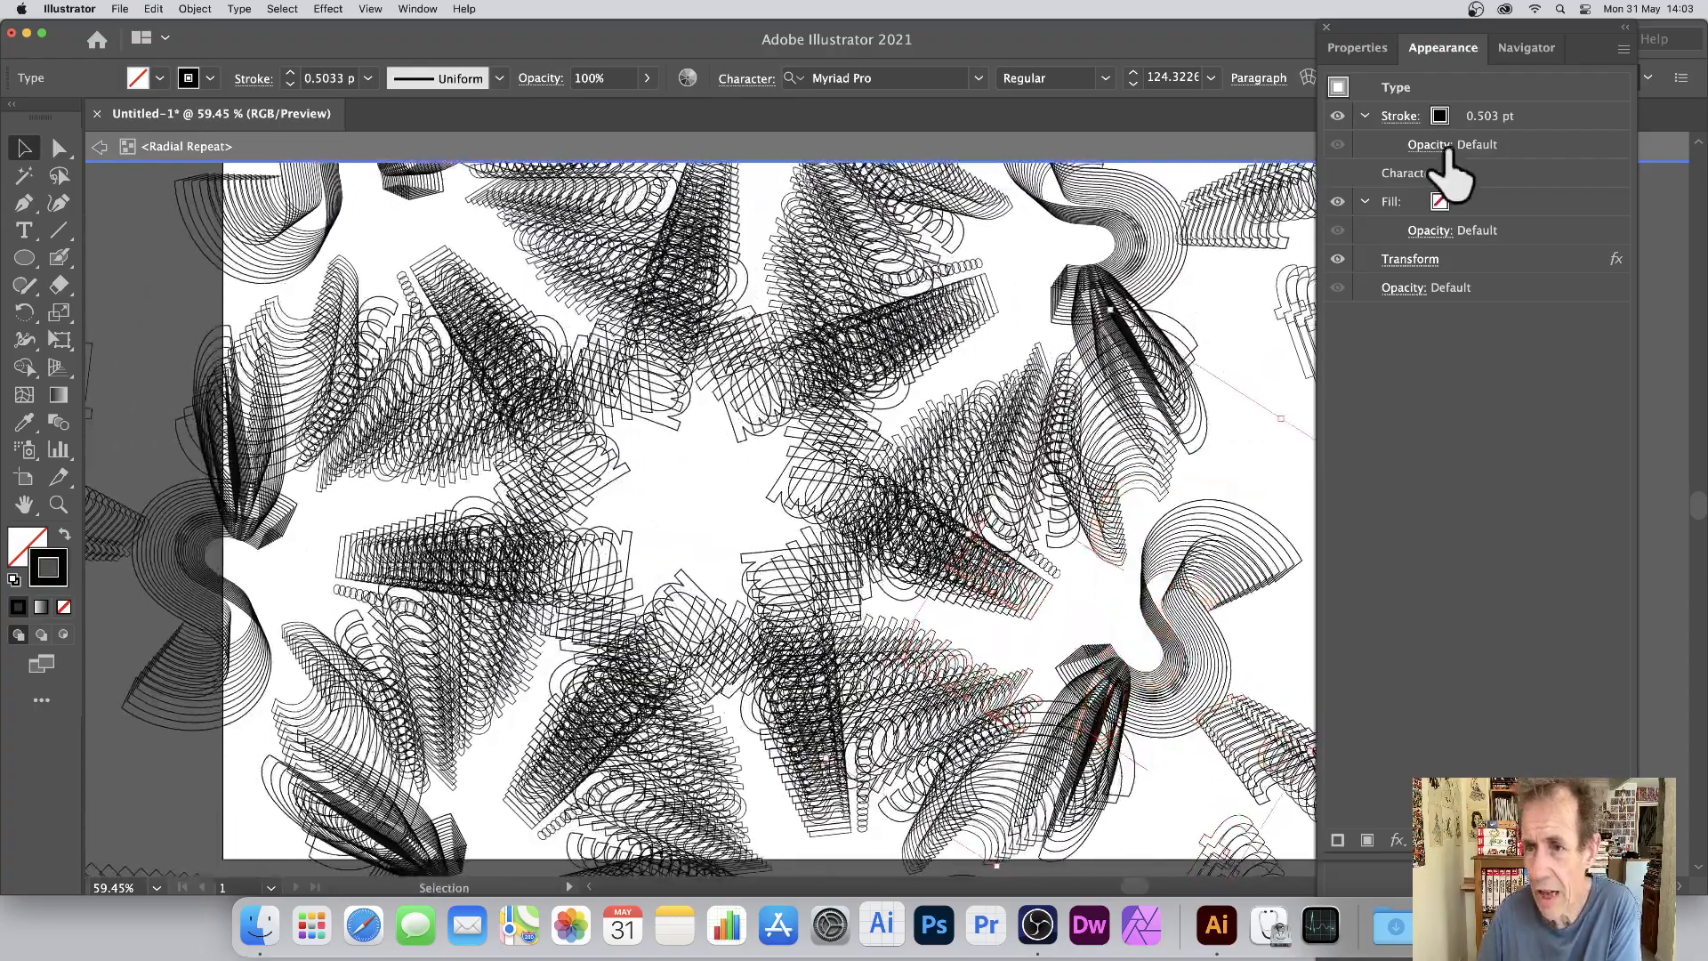
Add a second stroke to the isolated text and scale the text down slightly to about 118 pt.
click(1624, 50)
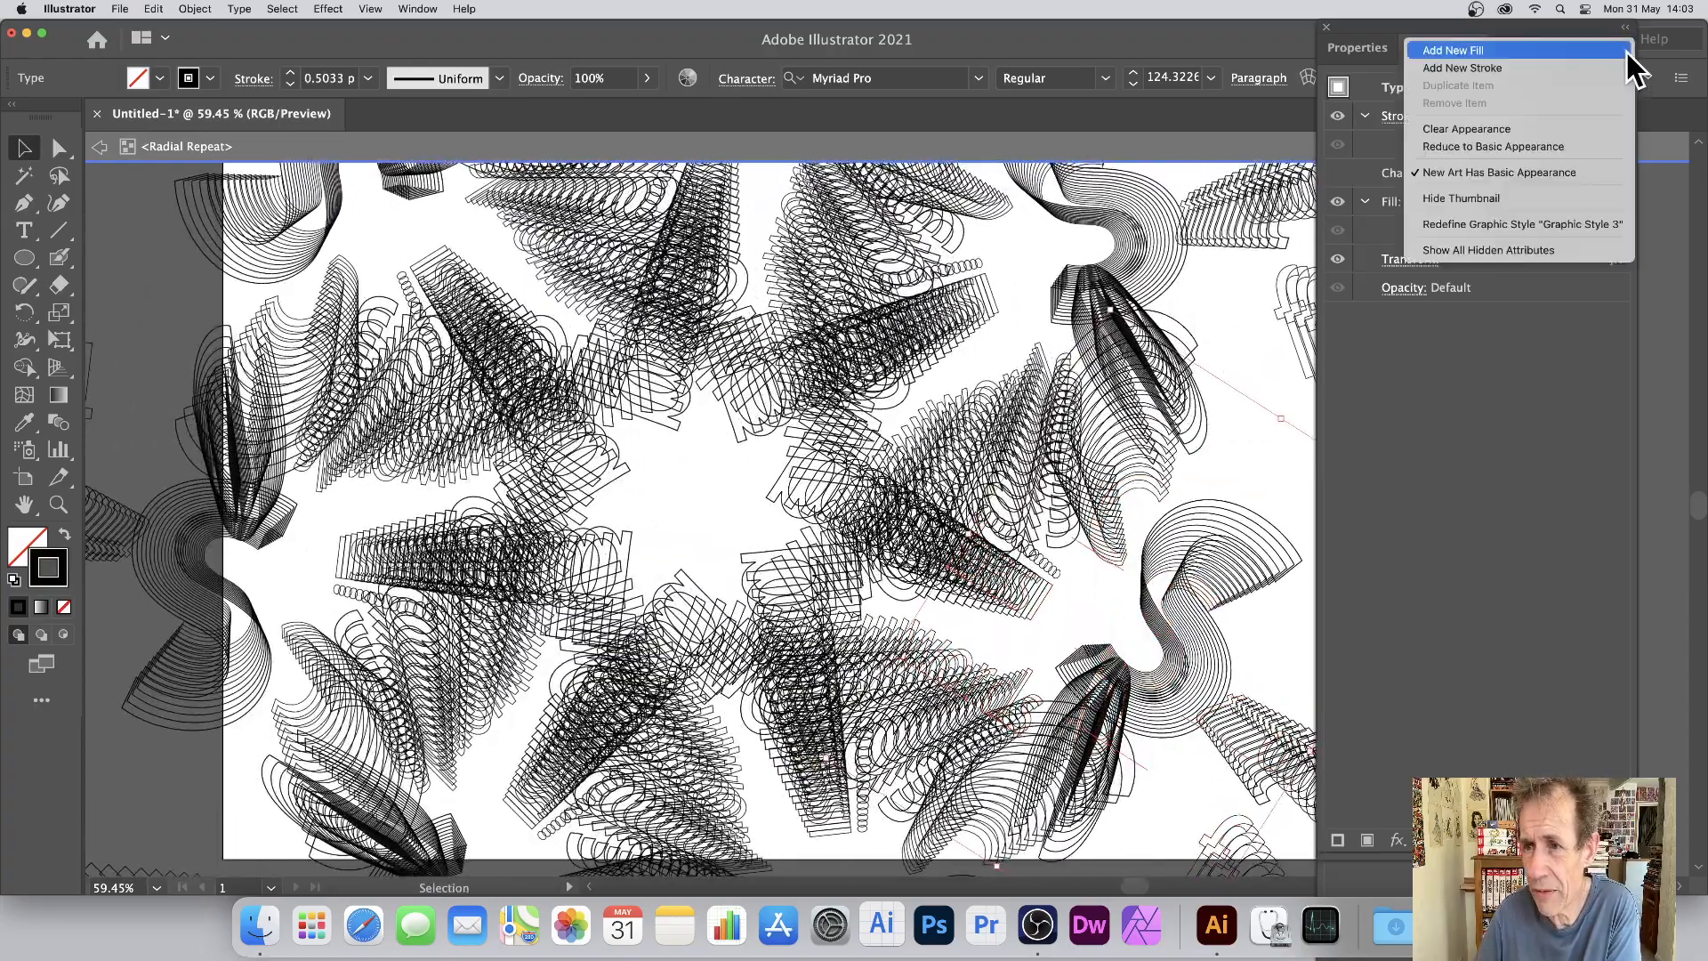
click(1492, 70)
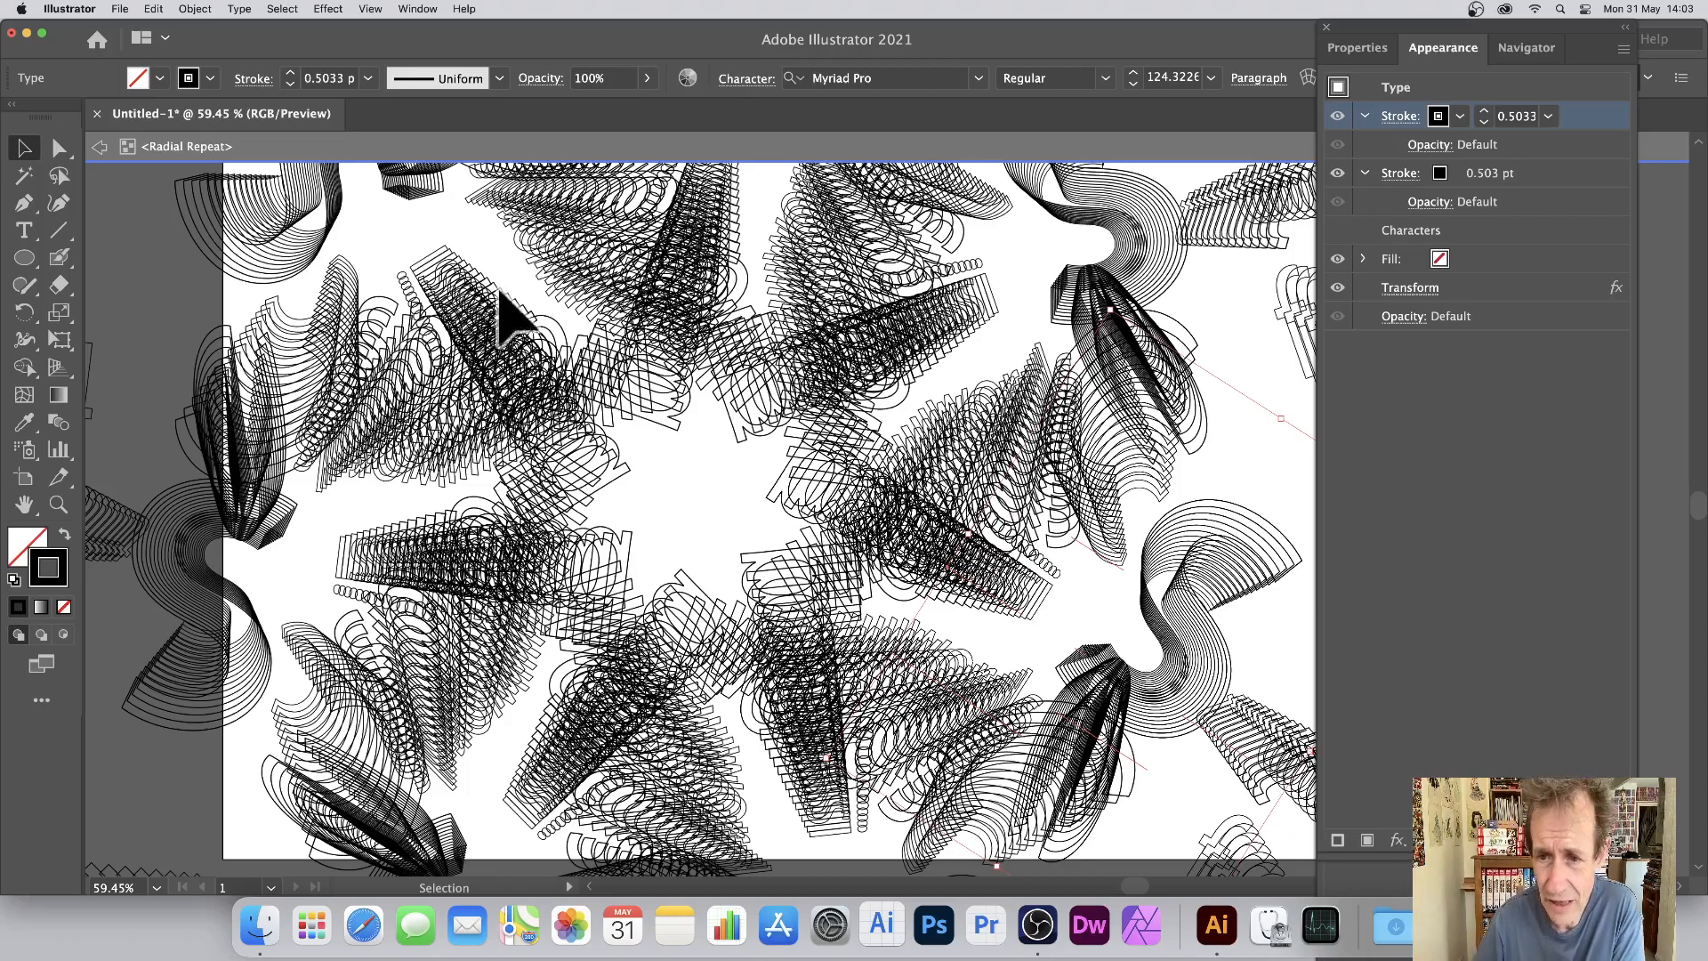
mouse_move(1118, 320)
mouse_down()
mouse_move(1106, 382)
mouse_move(1282, 270)
mouse_up()
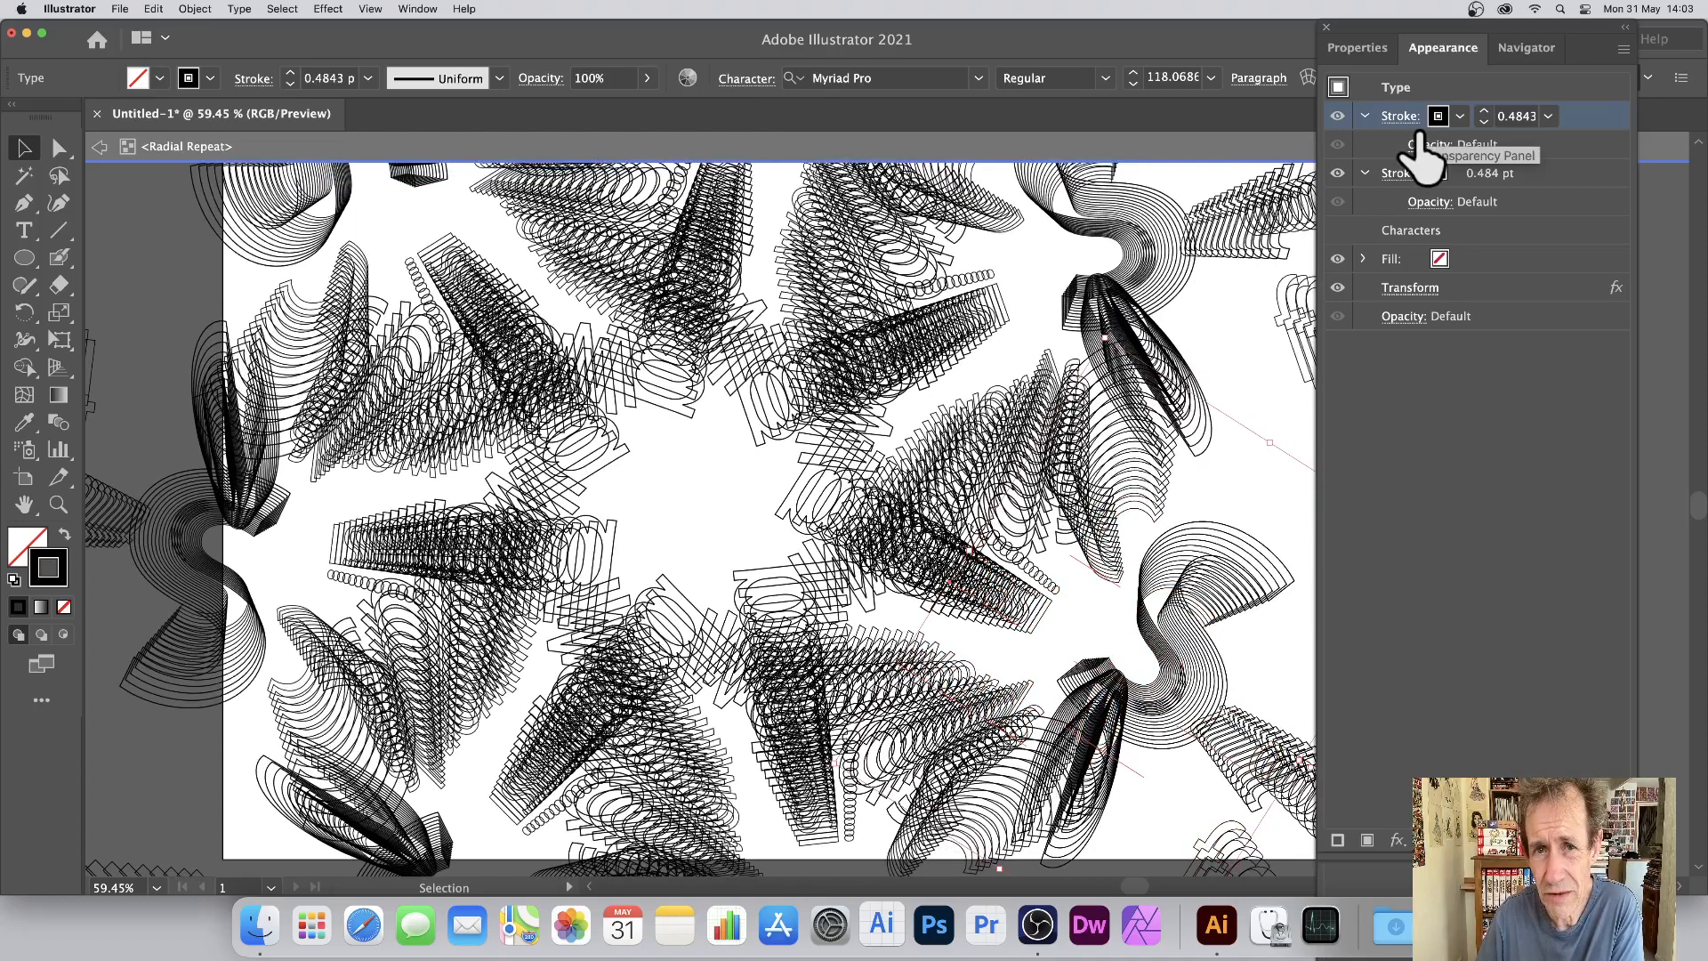
Colour the text's upper stroke red.
click(1460, 117)
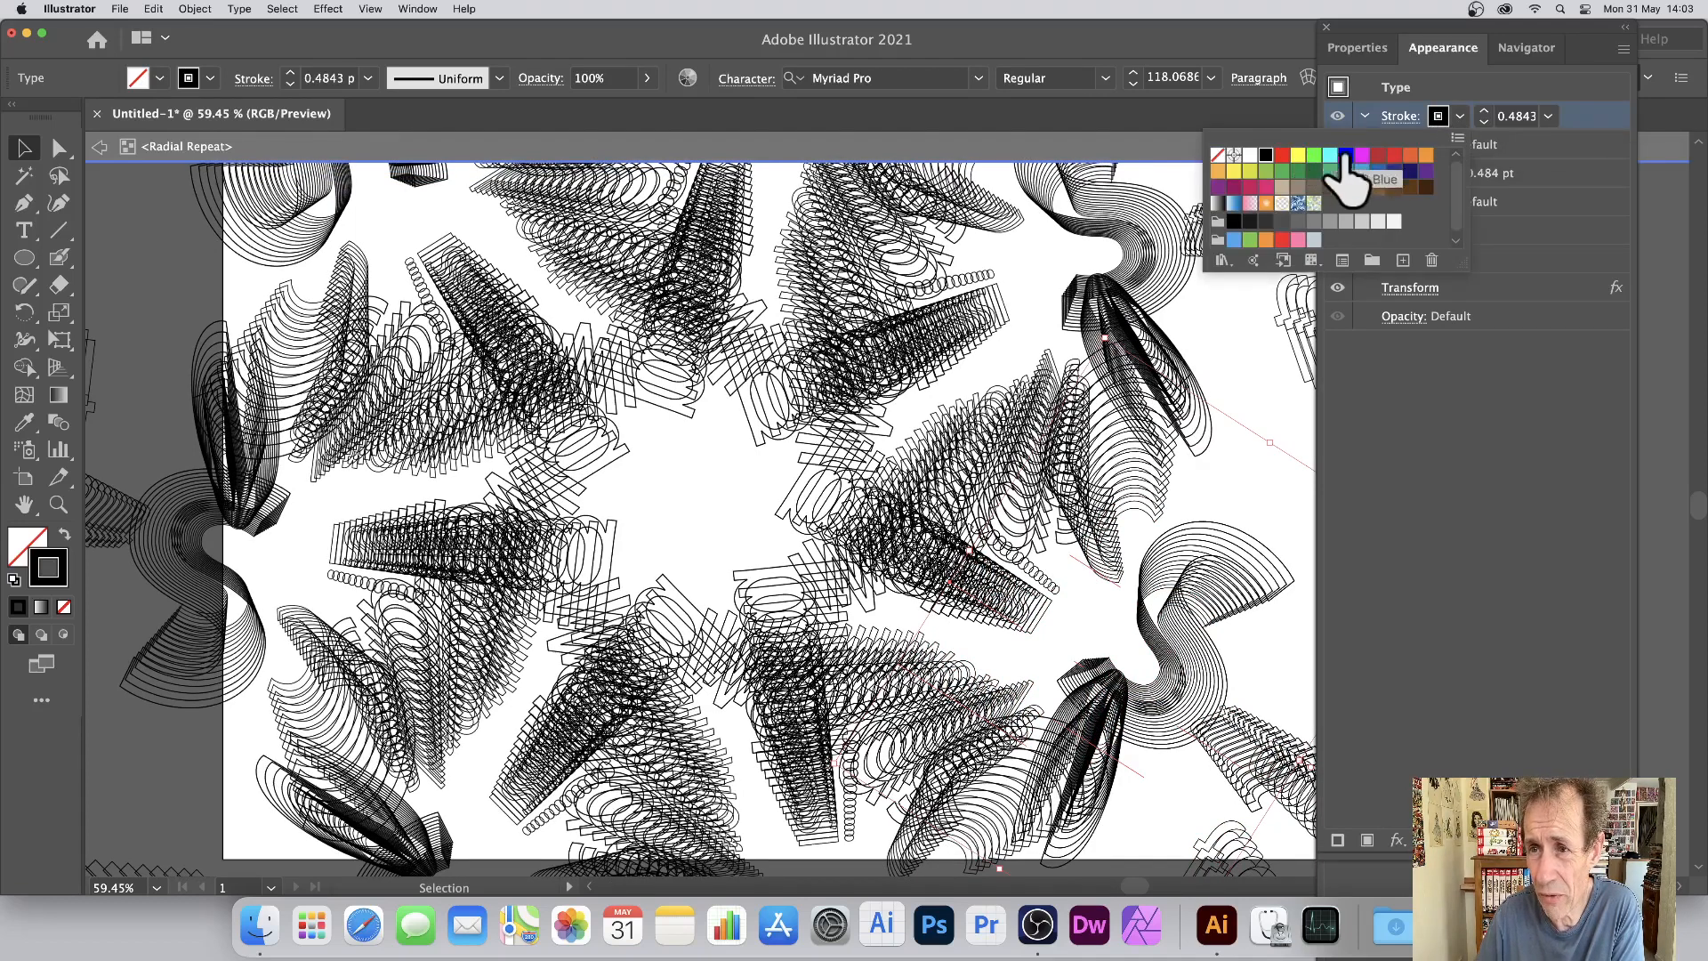
click(1392, 156)
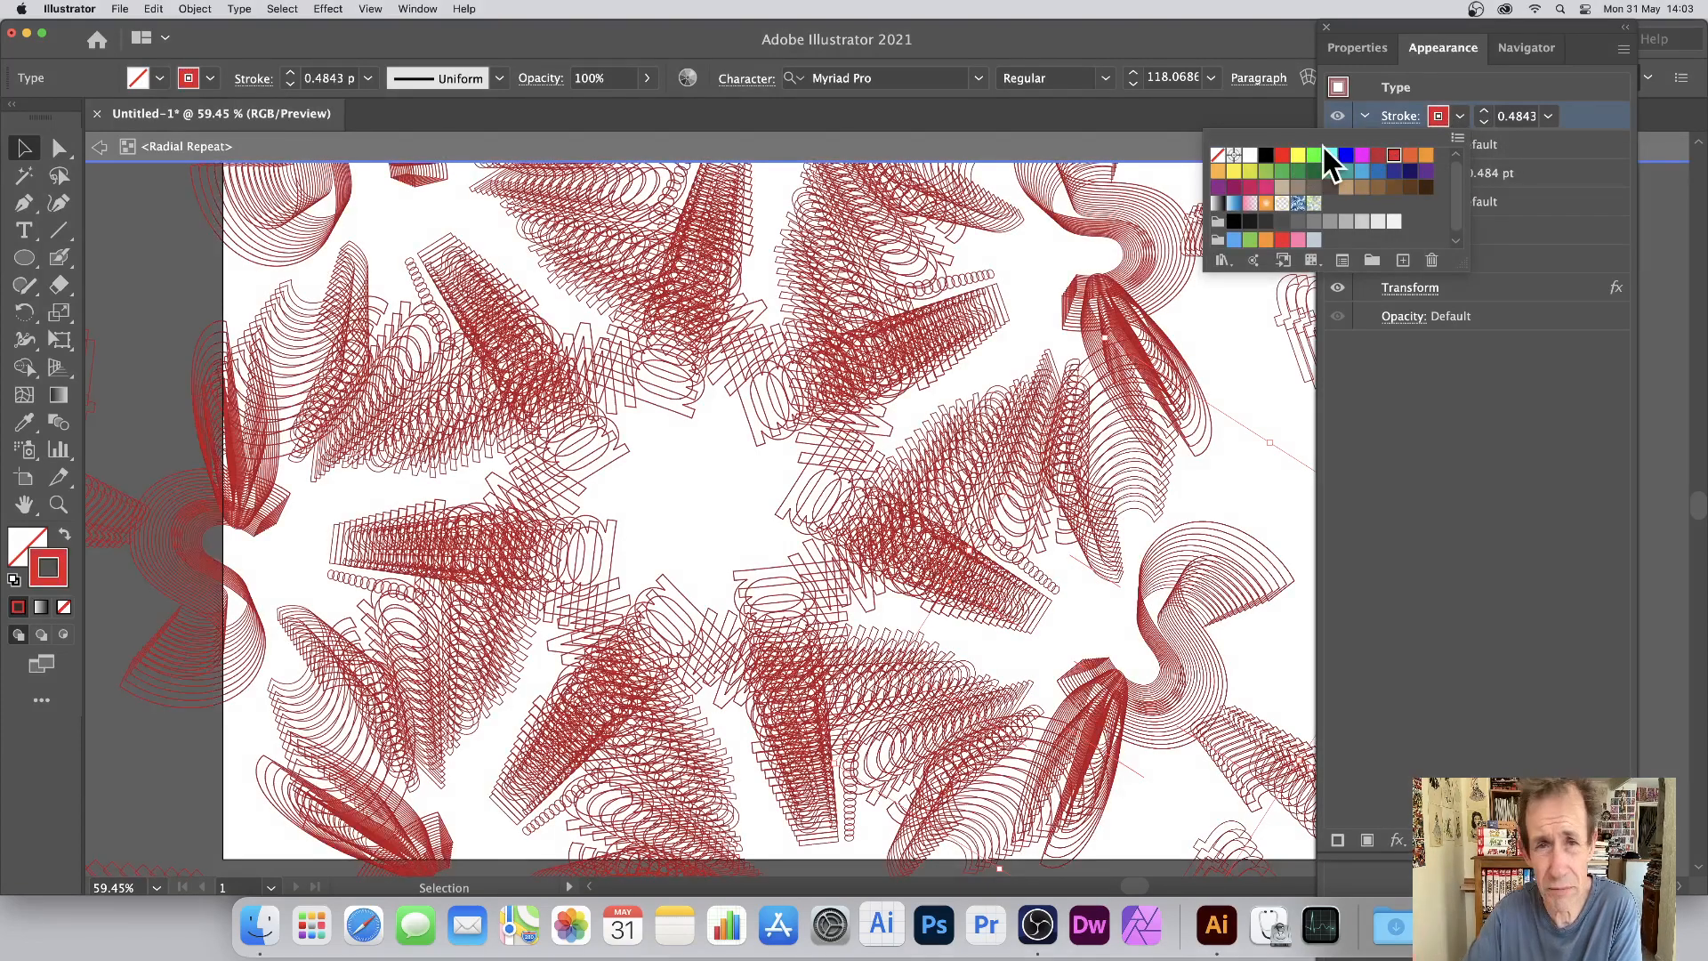
click(1588, 112)
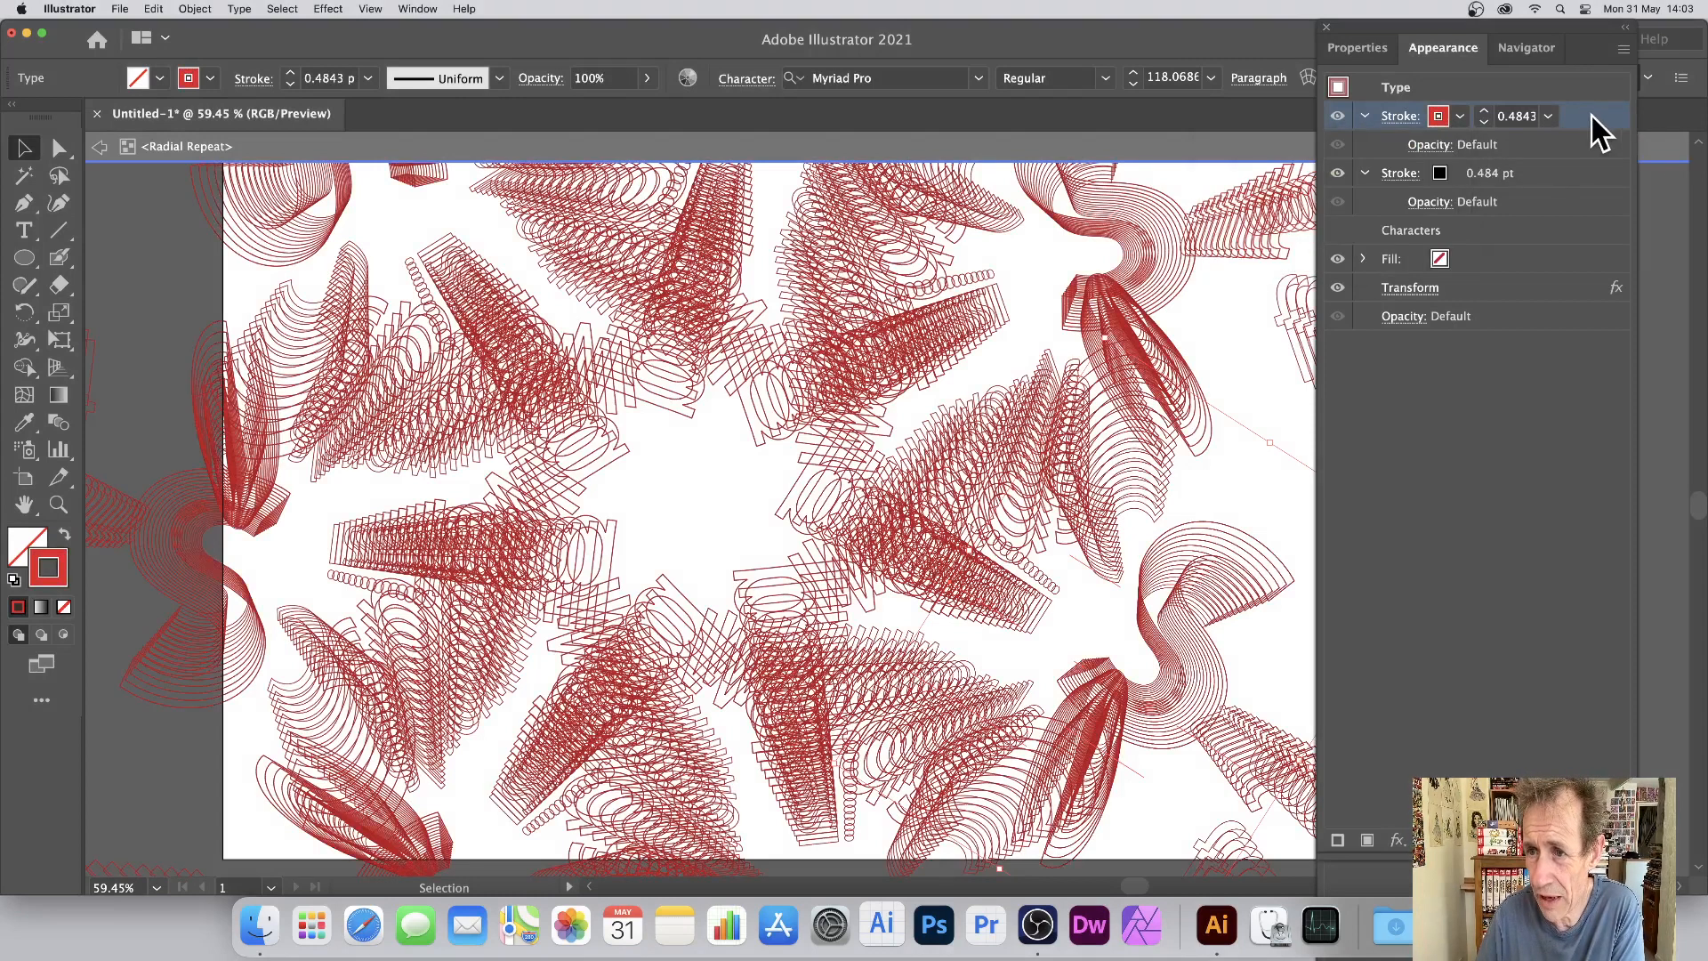
Try stacking the black stroke above the red one and return the red stroke to the top.
mouse_move(1593, 116)
mouse_down()
mouse_move(1567, 168)
mouse_move(1574, 229)
mouse_move(1550, 212)
mouse_up()
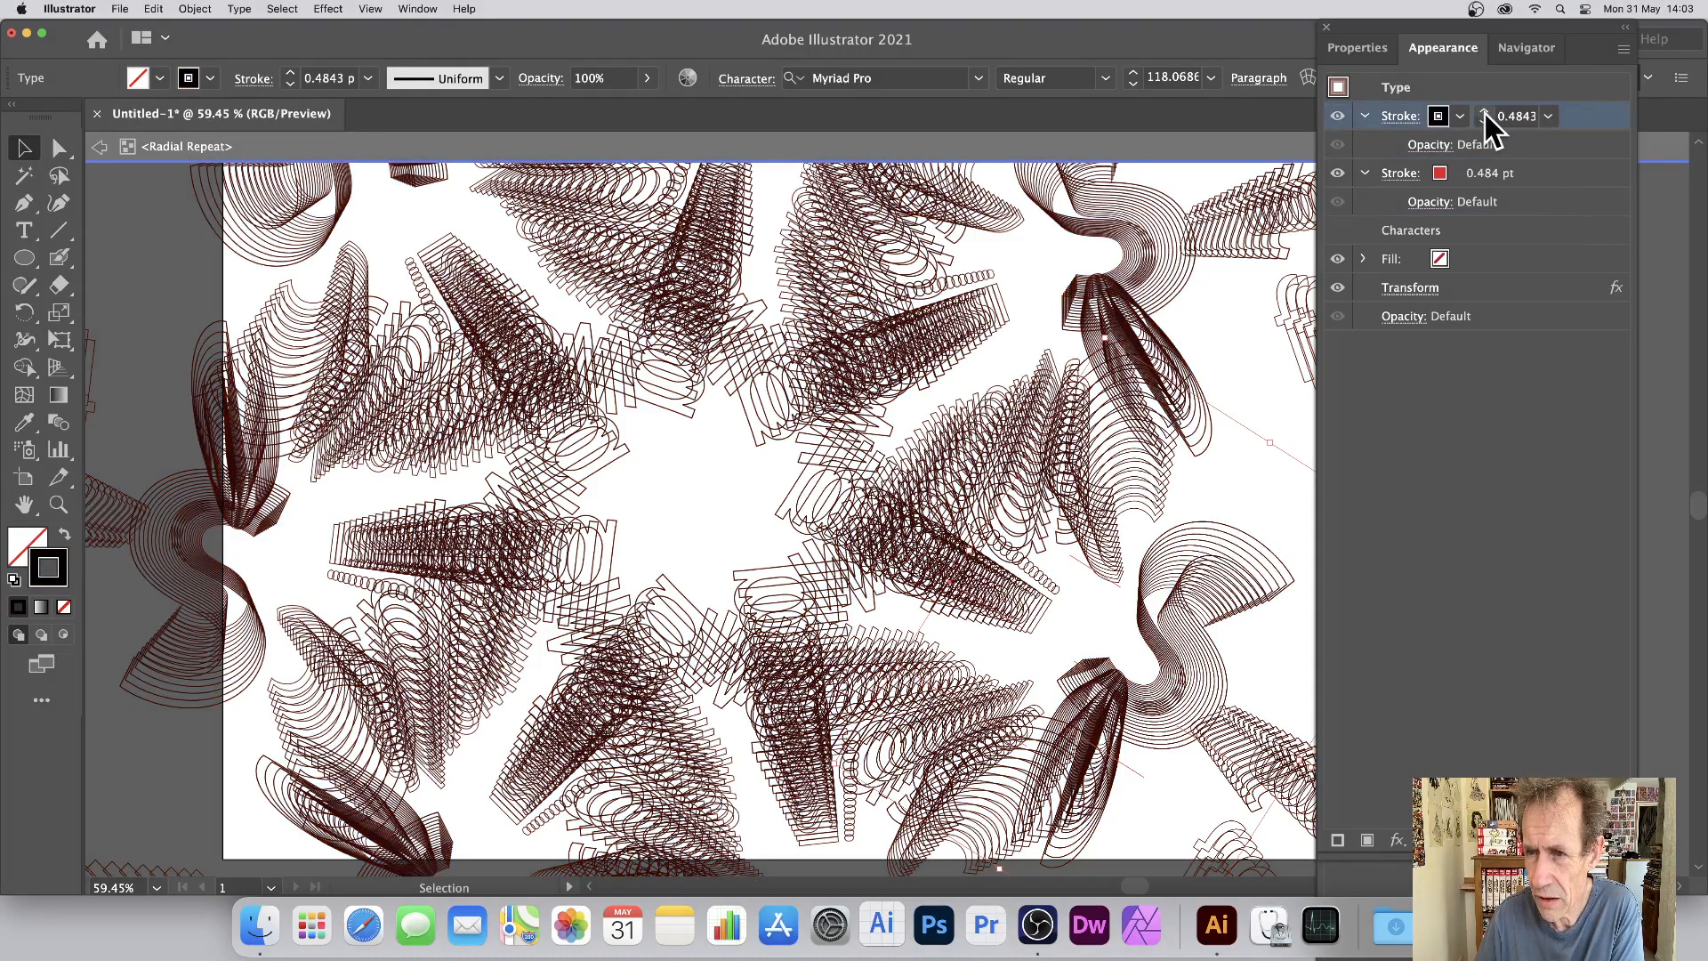
mouse_move(1605, 115)
mouse_down()
mouse_move(1583, 125)
mouse_move(1563, 236)
mouse_move(1525, 215)
mouse_up()
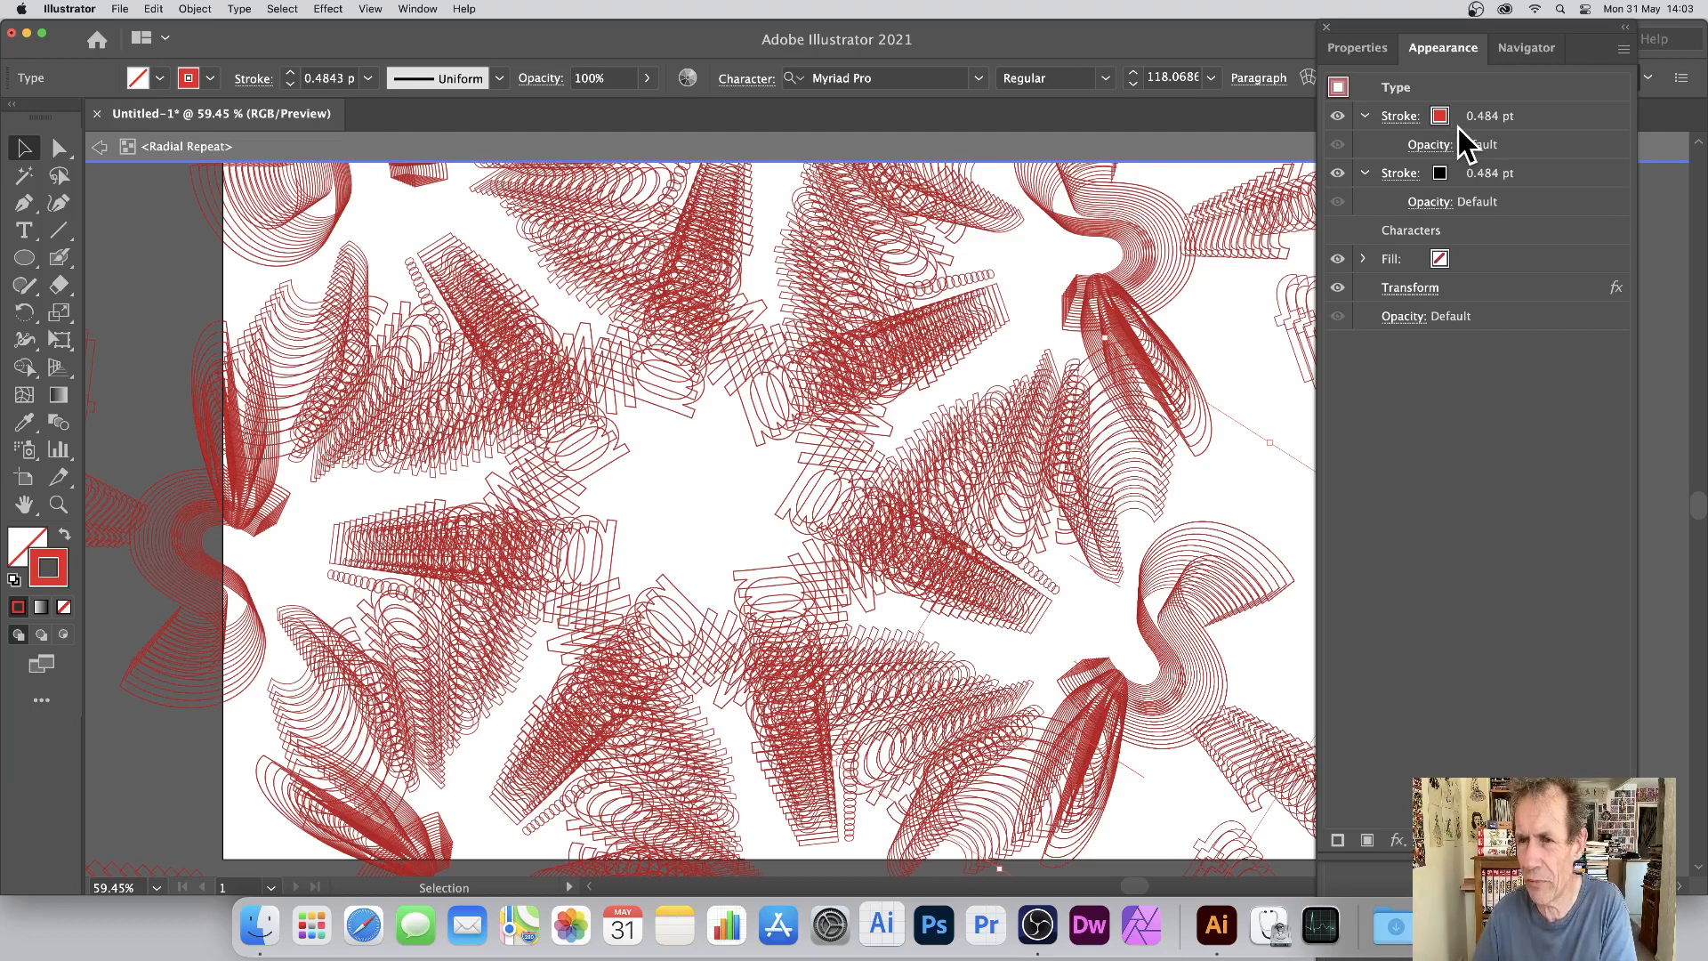
Try weights of 4 pt and 3 pt on the text's lower black stroke and settle on 2 pt.
click(1453, 174)
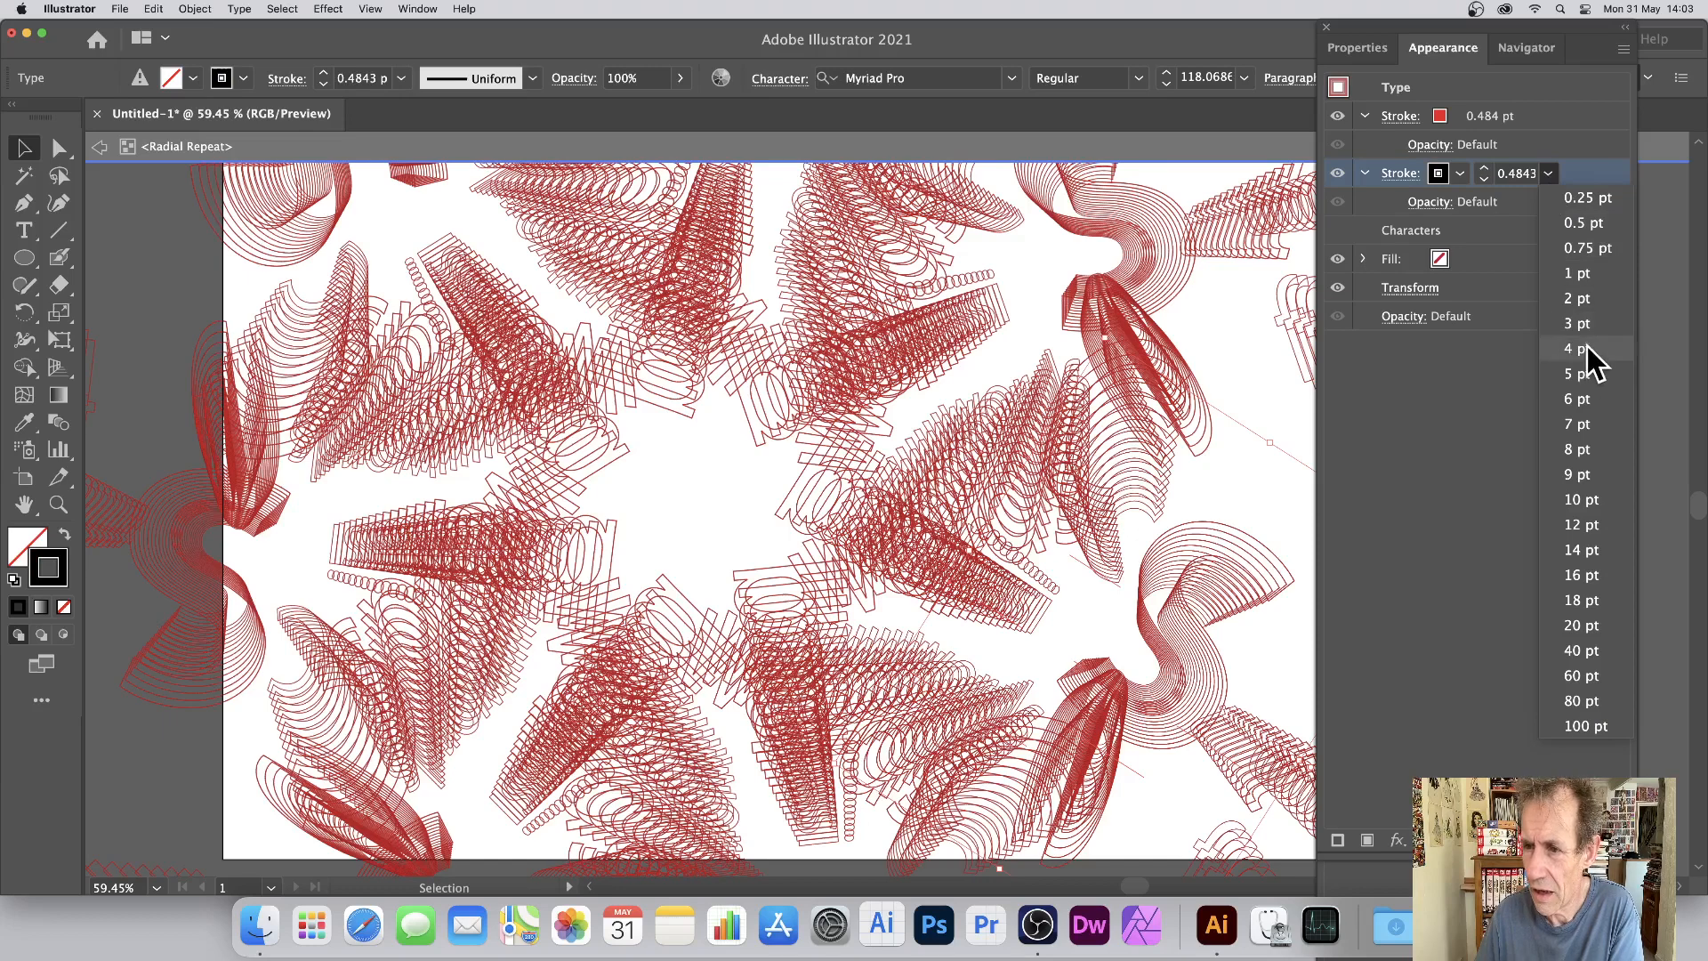
click(1587, 347)
click(1549, 173)
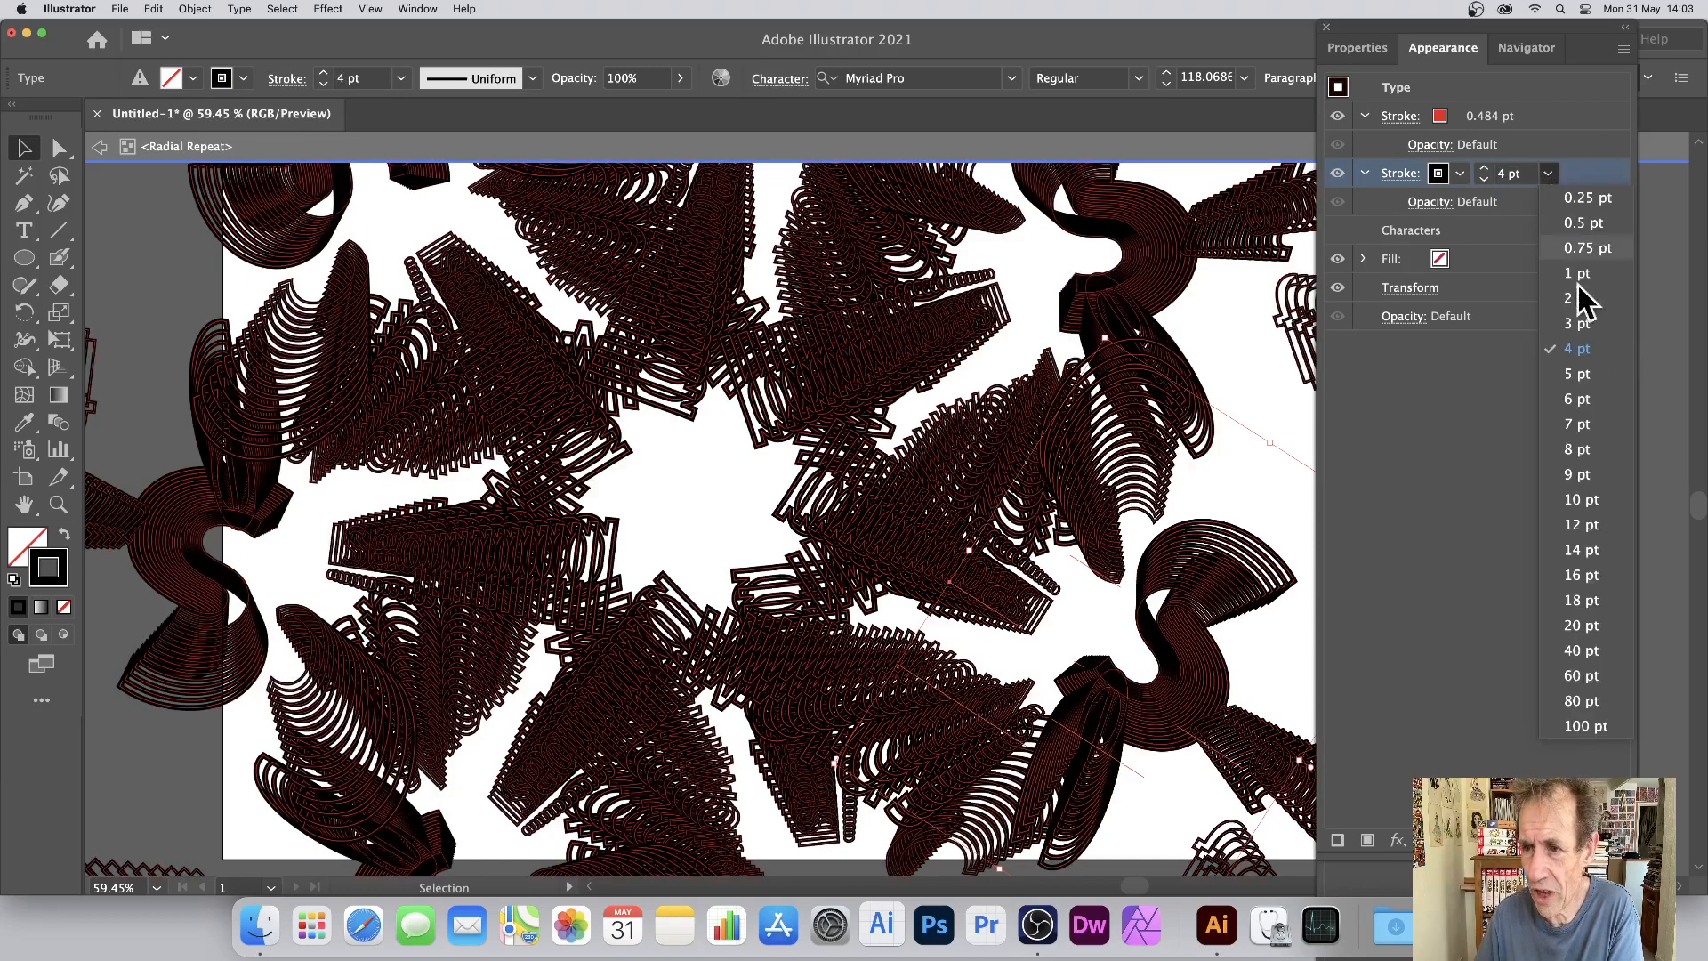
click(1580, 324)
click(1549, 174)
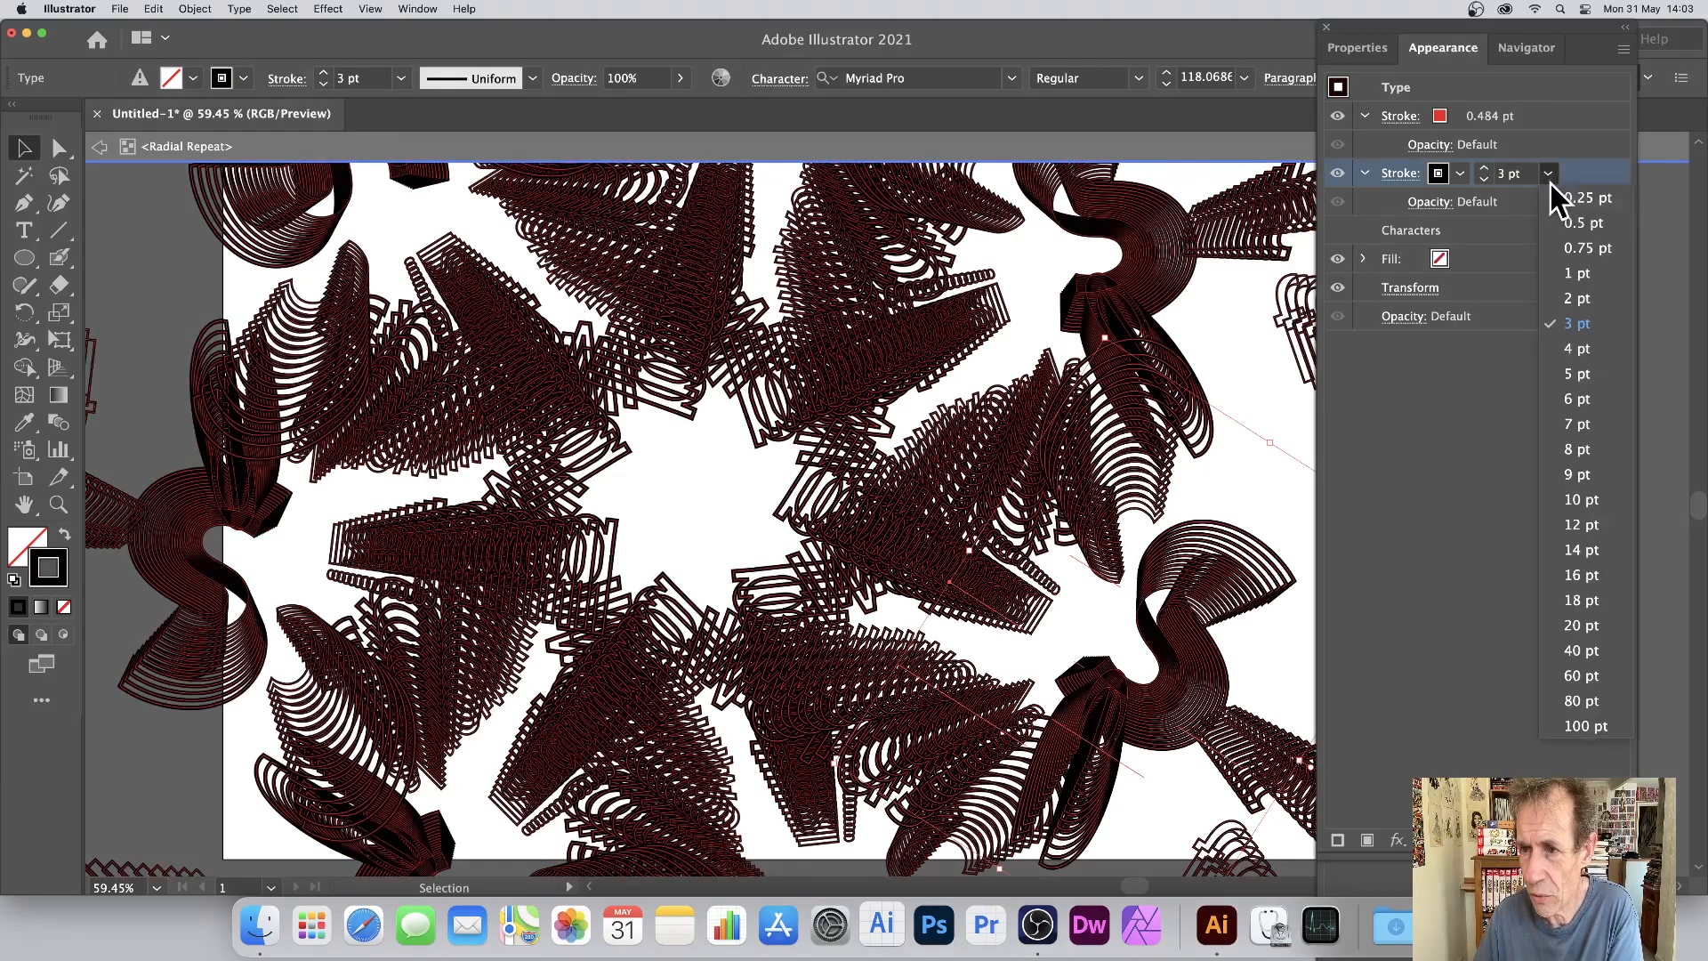
click(1579, 299)
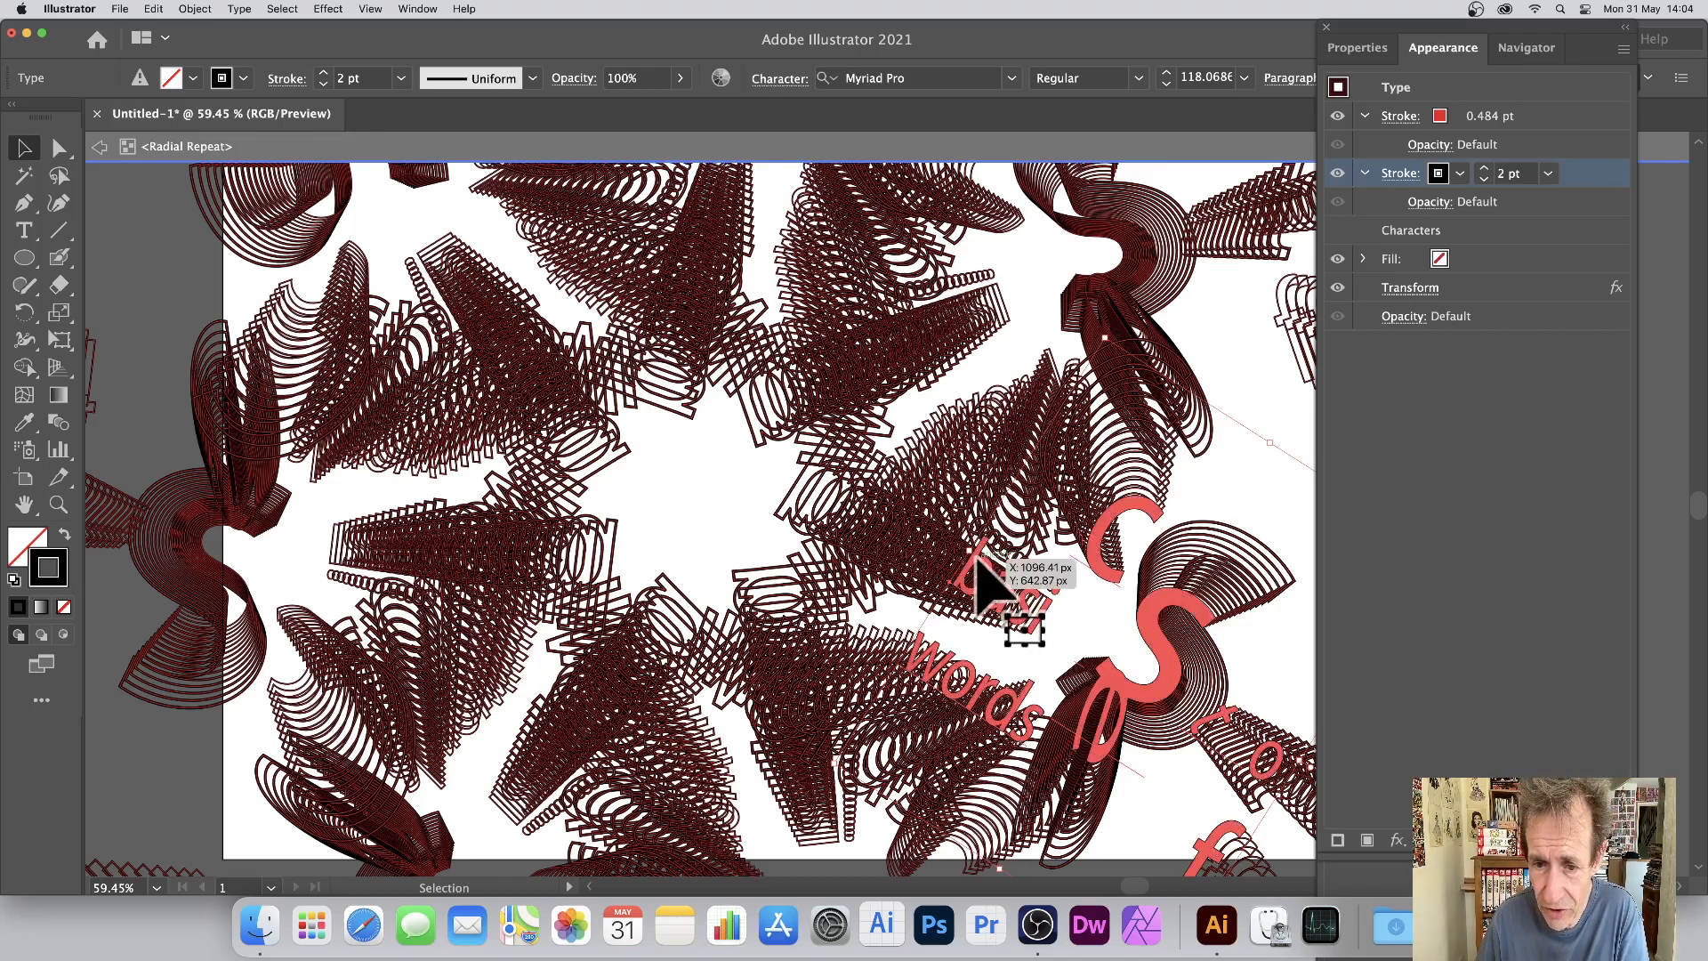
Stretch the letter "b" of "basic" into a much larger, elongated shape with the Touch Type tool.
click(29, 228)
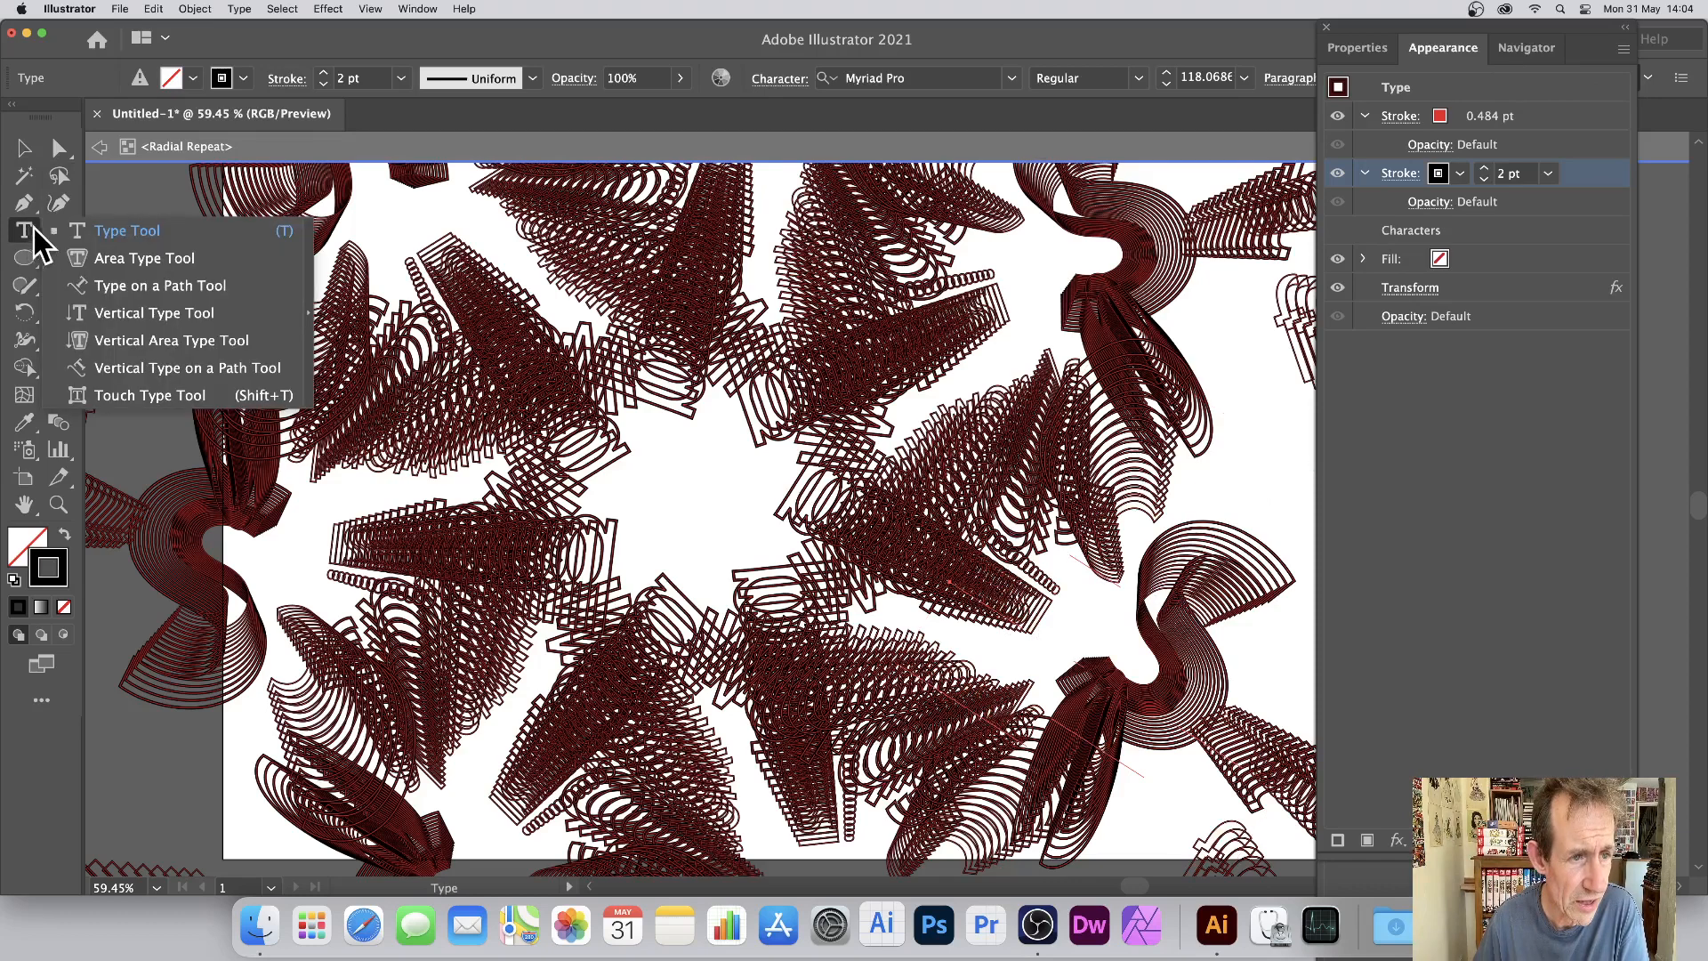
drag(32, 240, 162, 397)
click(979, 554)
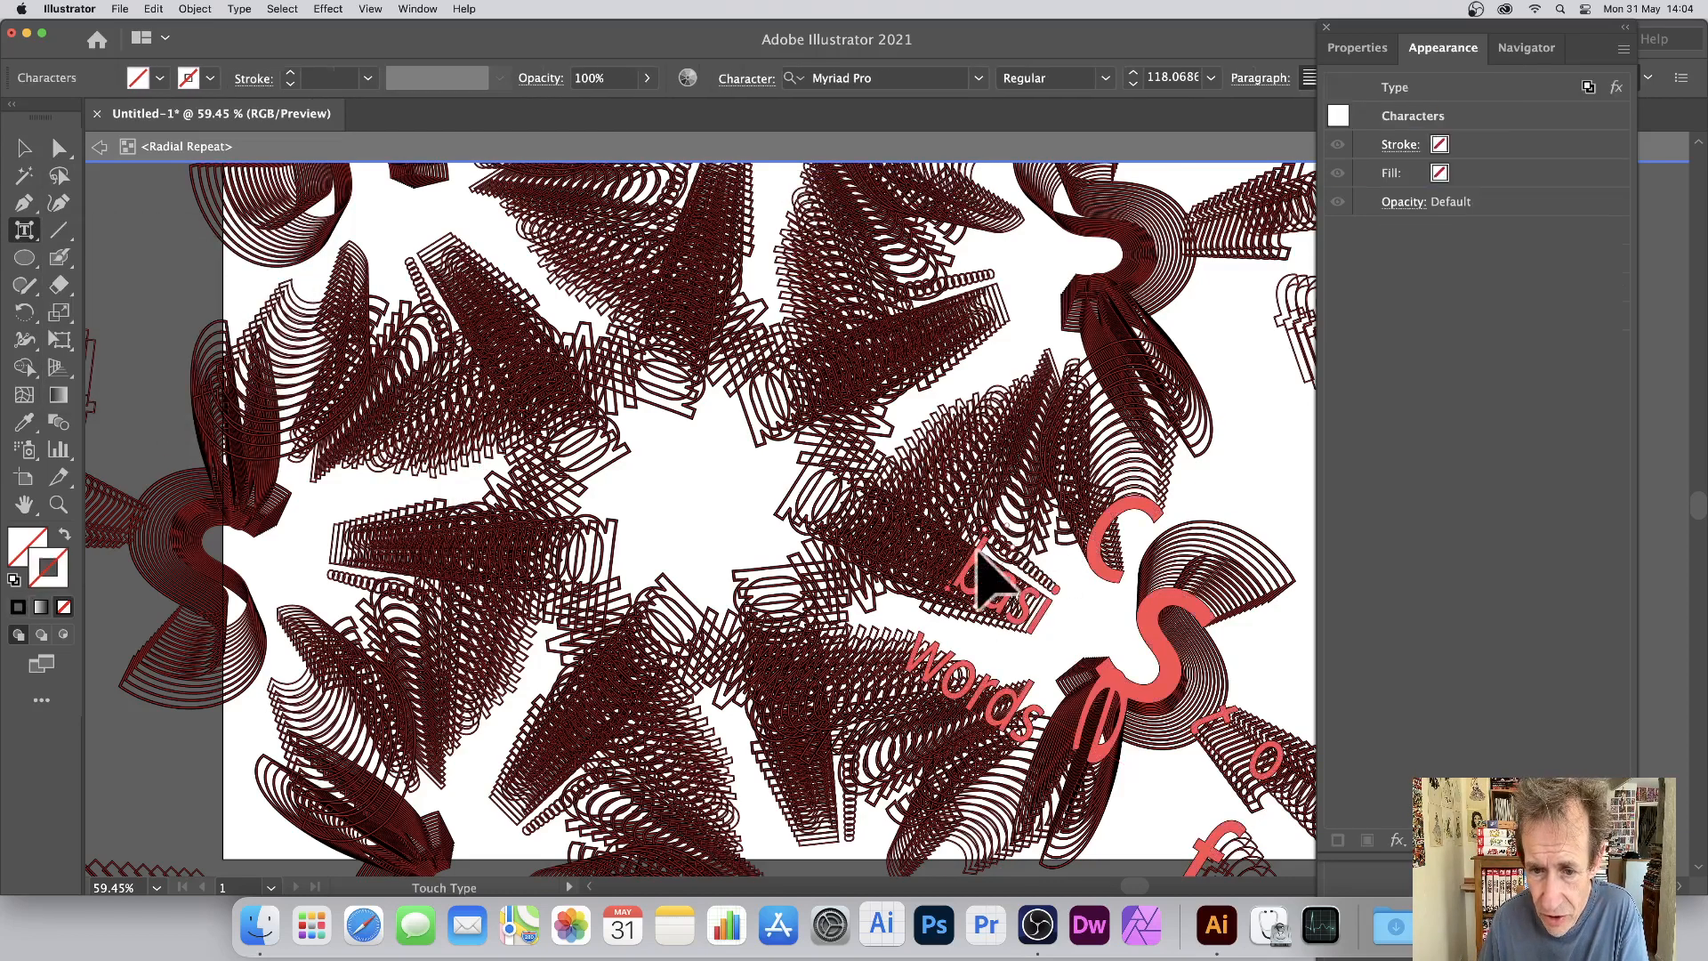
drag(978, 553, 1170, 428)
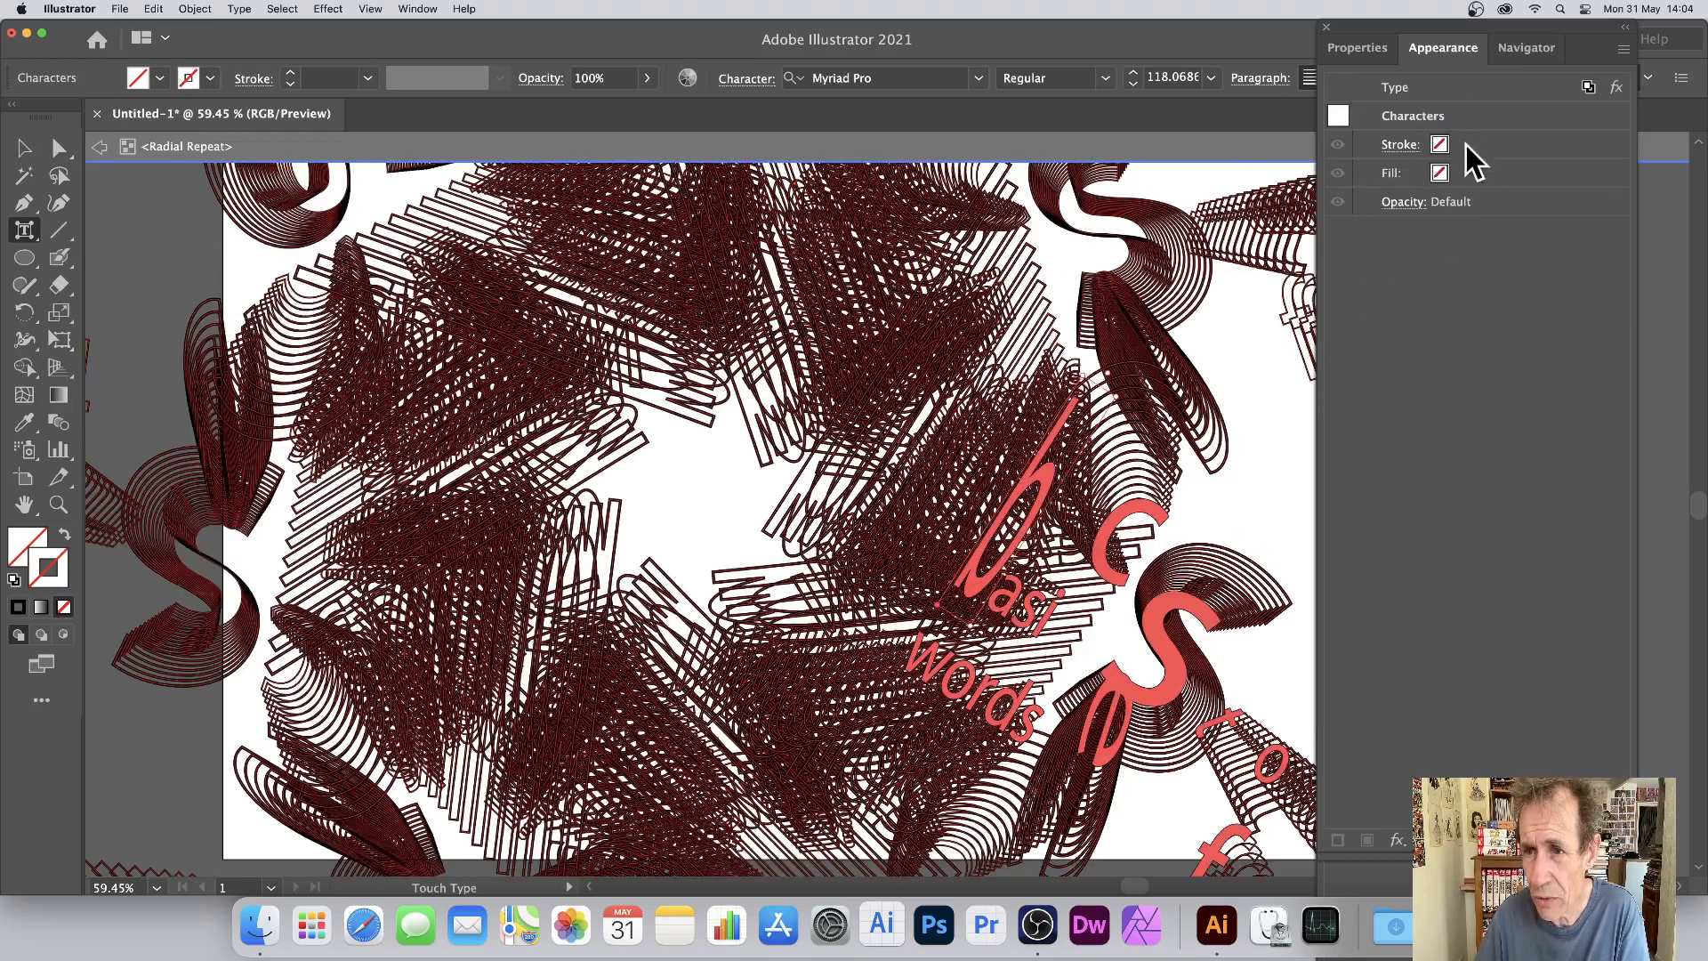
Exit isolation, shift the radial repeat slightly, and isolate its text again to nudge it towards the pattern's centre.
click(100, 147)
click(1014, 458)
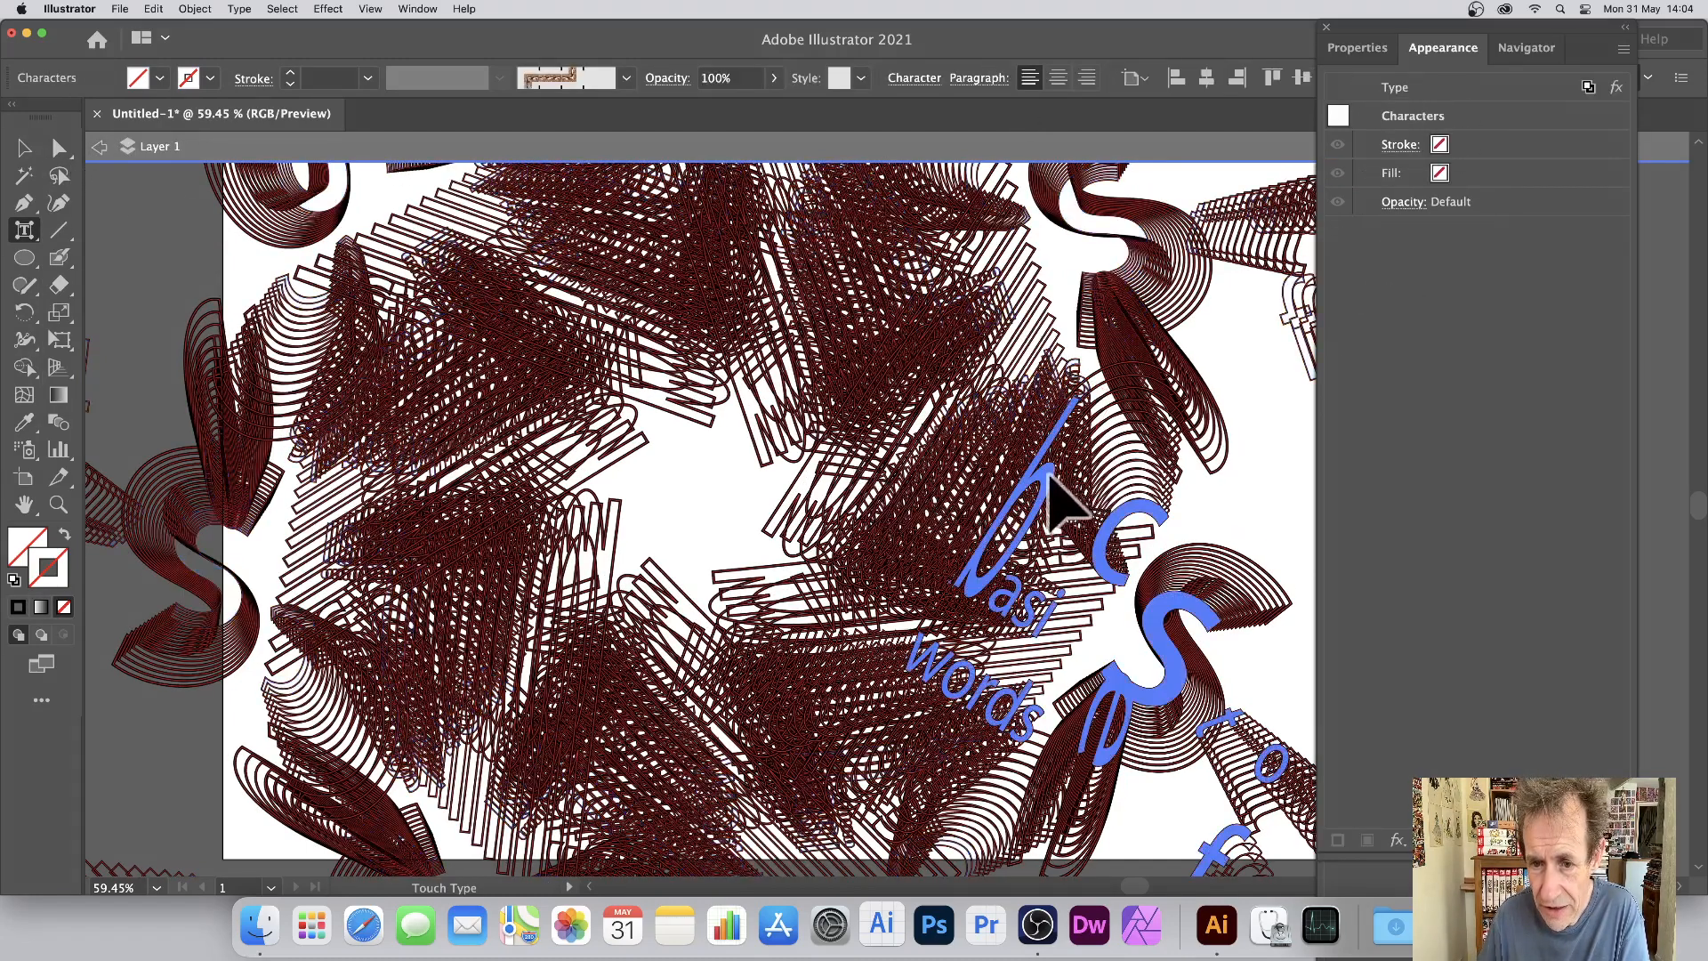
click(25, 149)
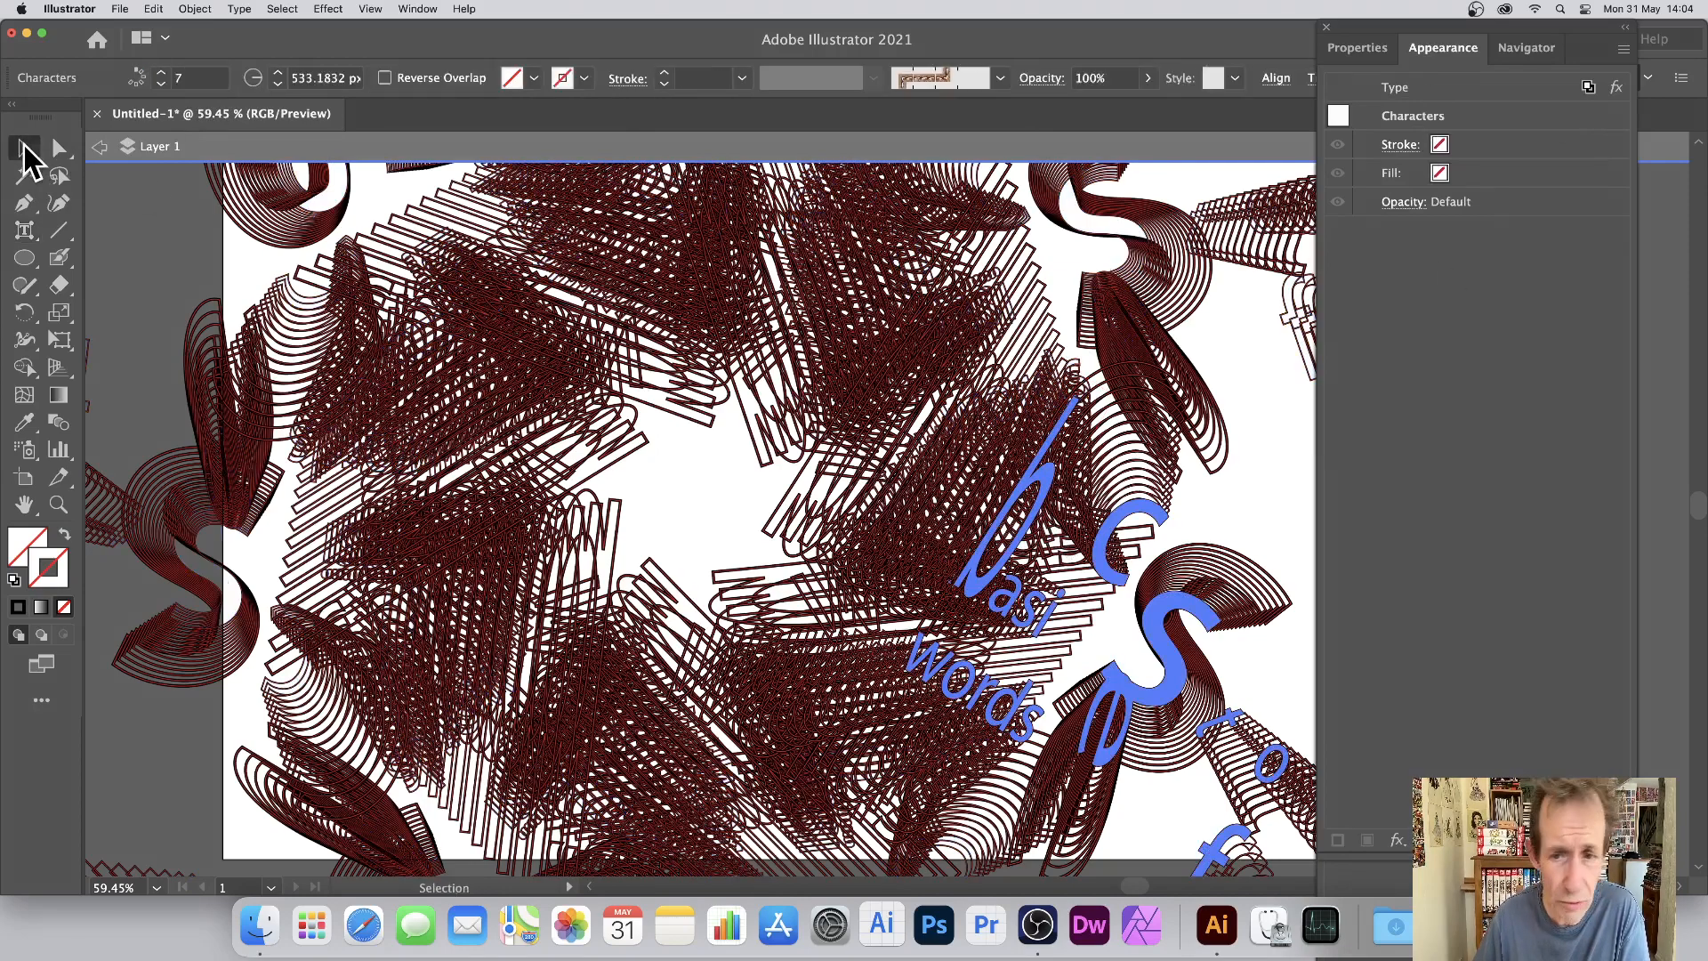
click(1009, 506)
double_click(997, 503)
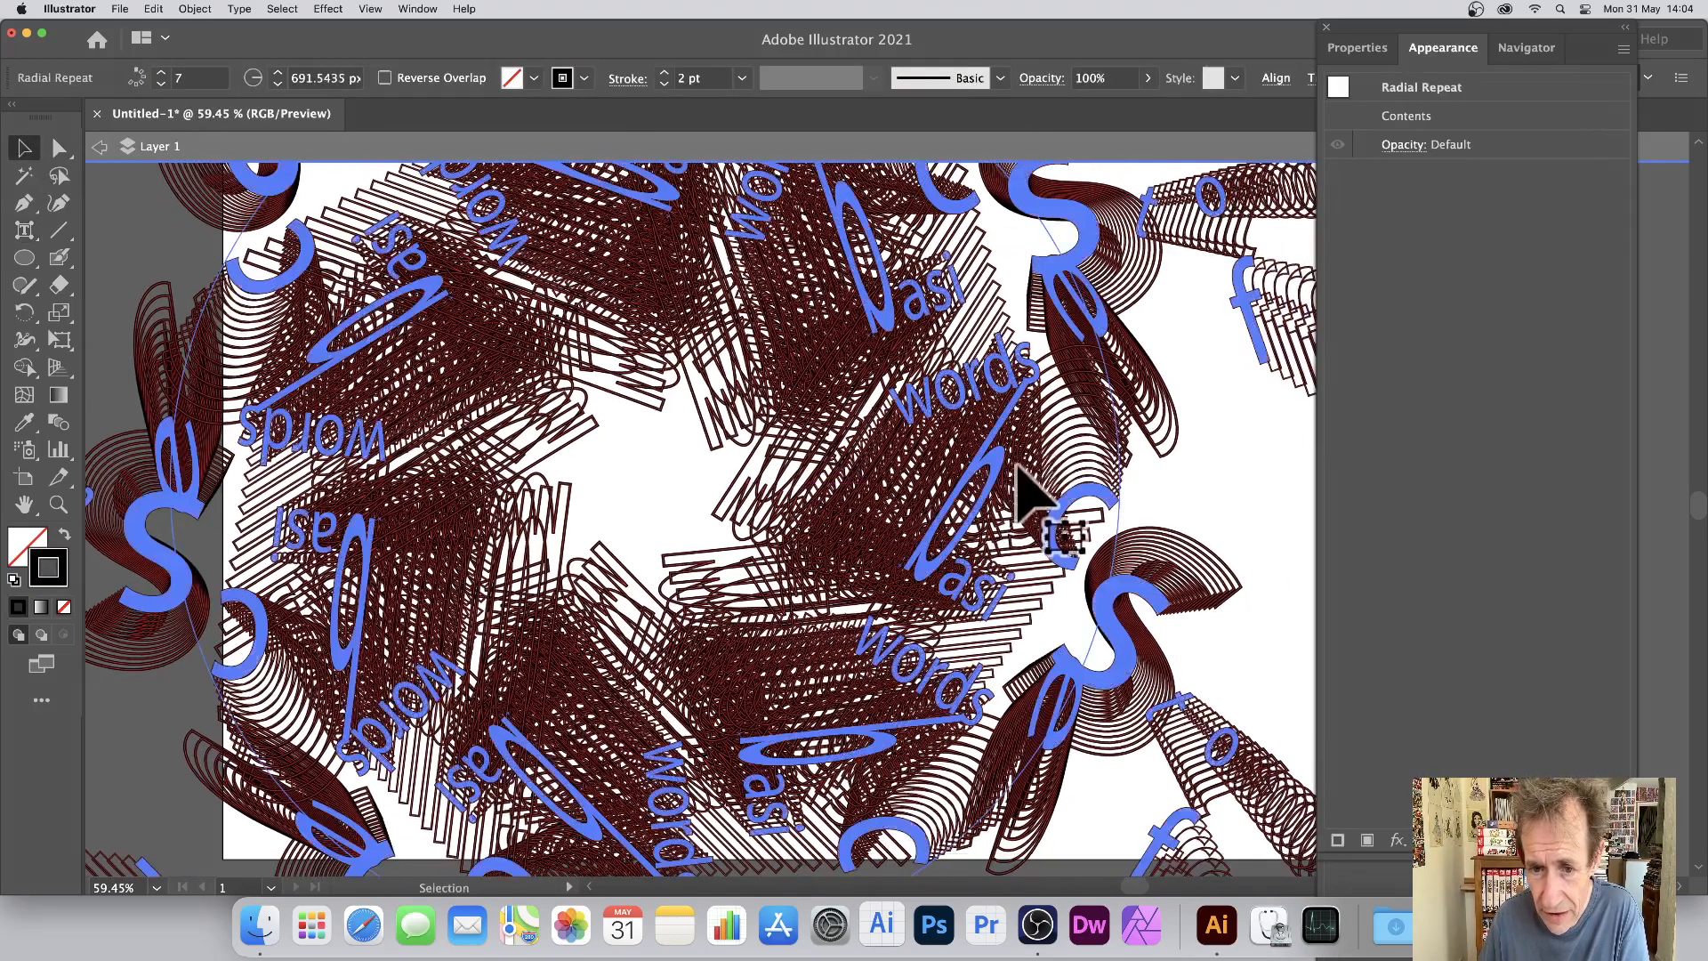
click(1006, 489)
mouse_move(1003, 464)
mouse_down()
mouse_move(1043, 493)
mouse_move(972, 462)
mouse_move(1023, 449)
mouse_move(1024, 465)
mouse_up()
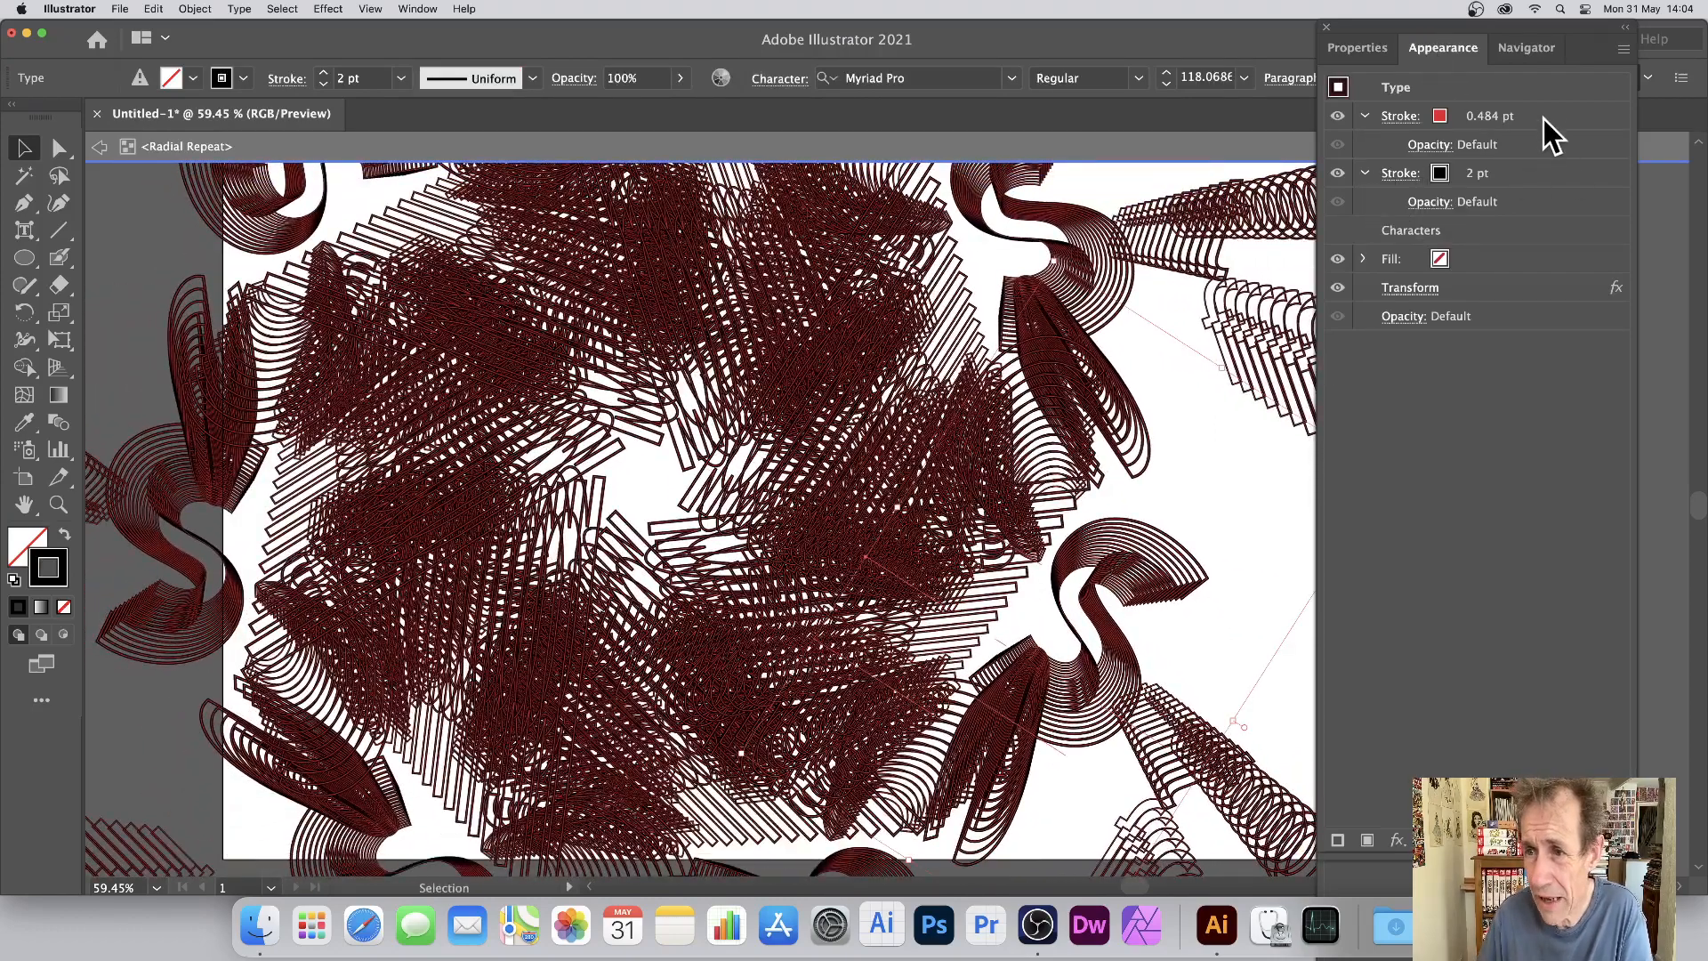
Set the black stroke's weight to 4 pt.
click(1537, 173)
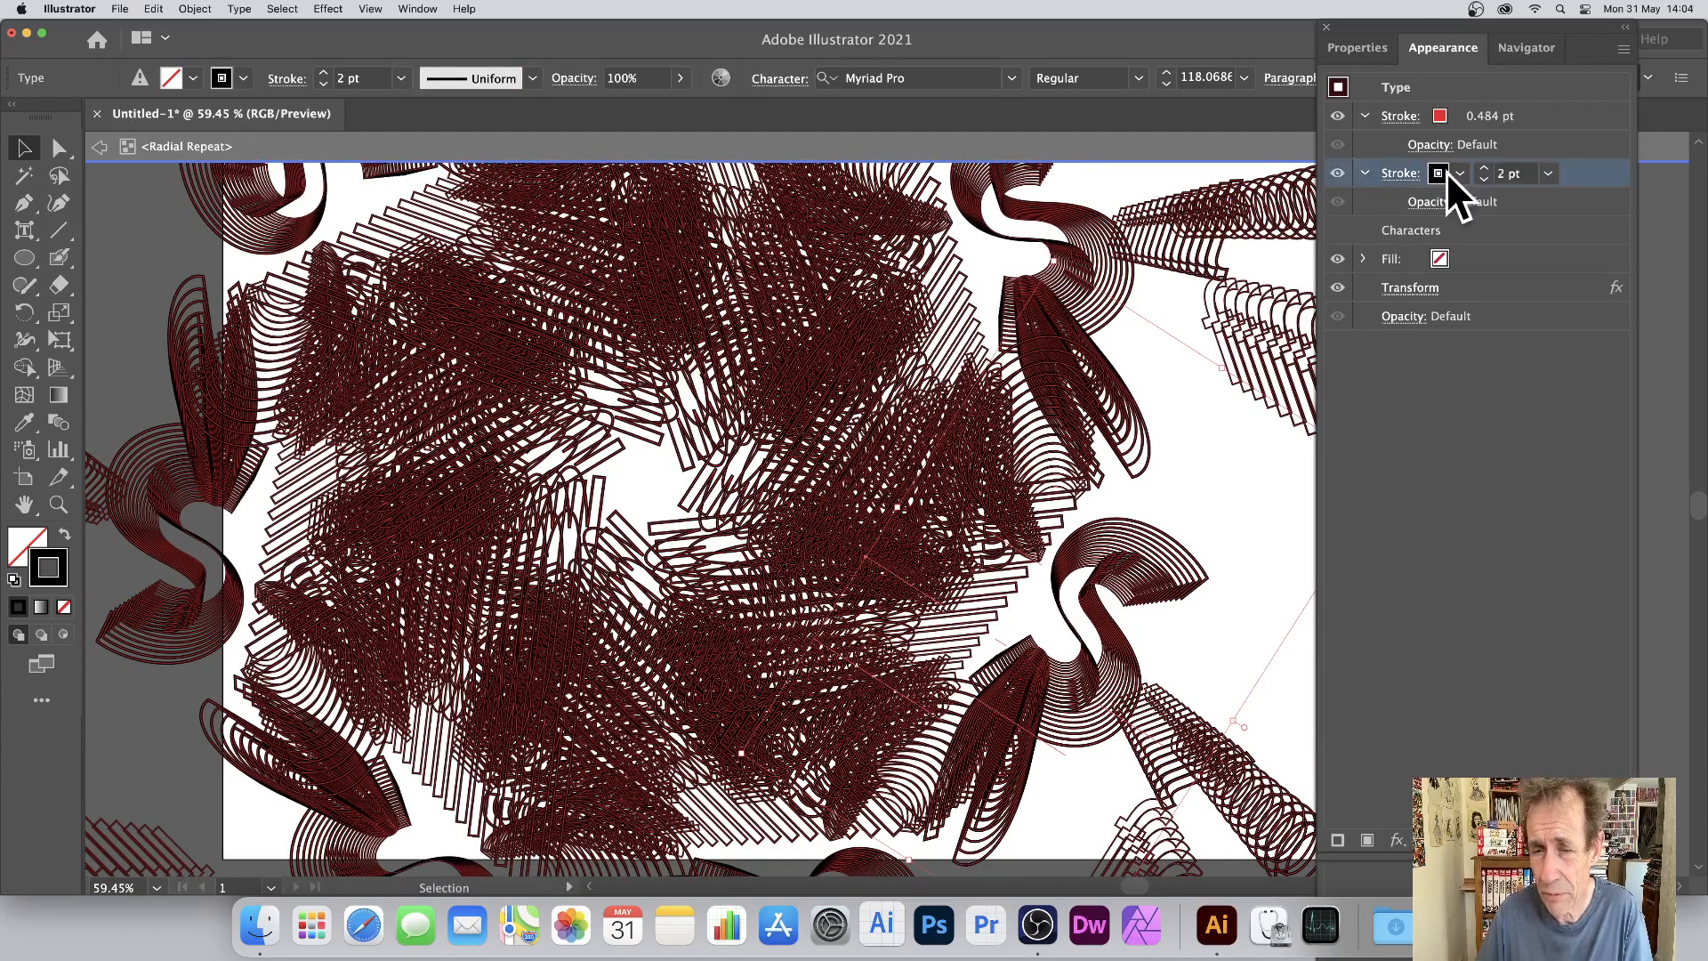
click(1549, 173)
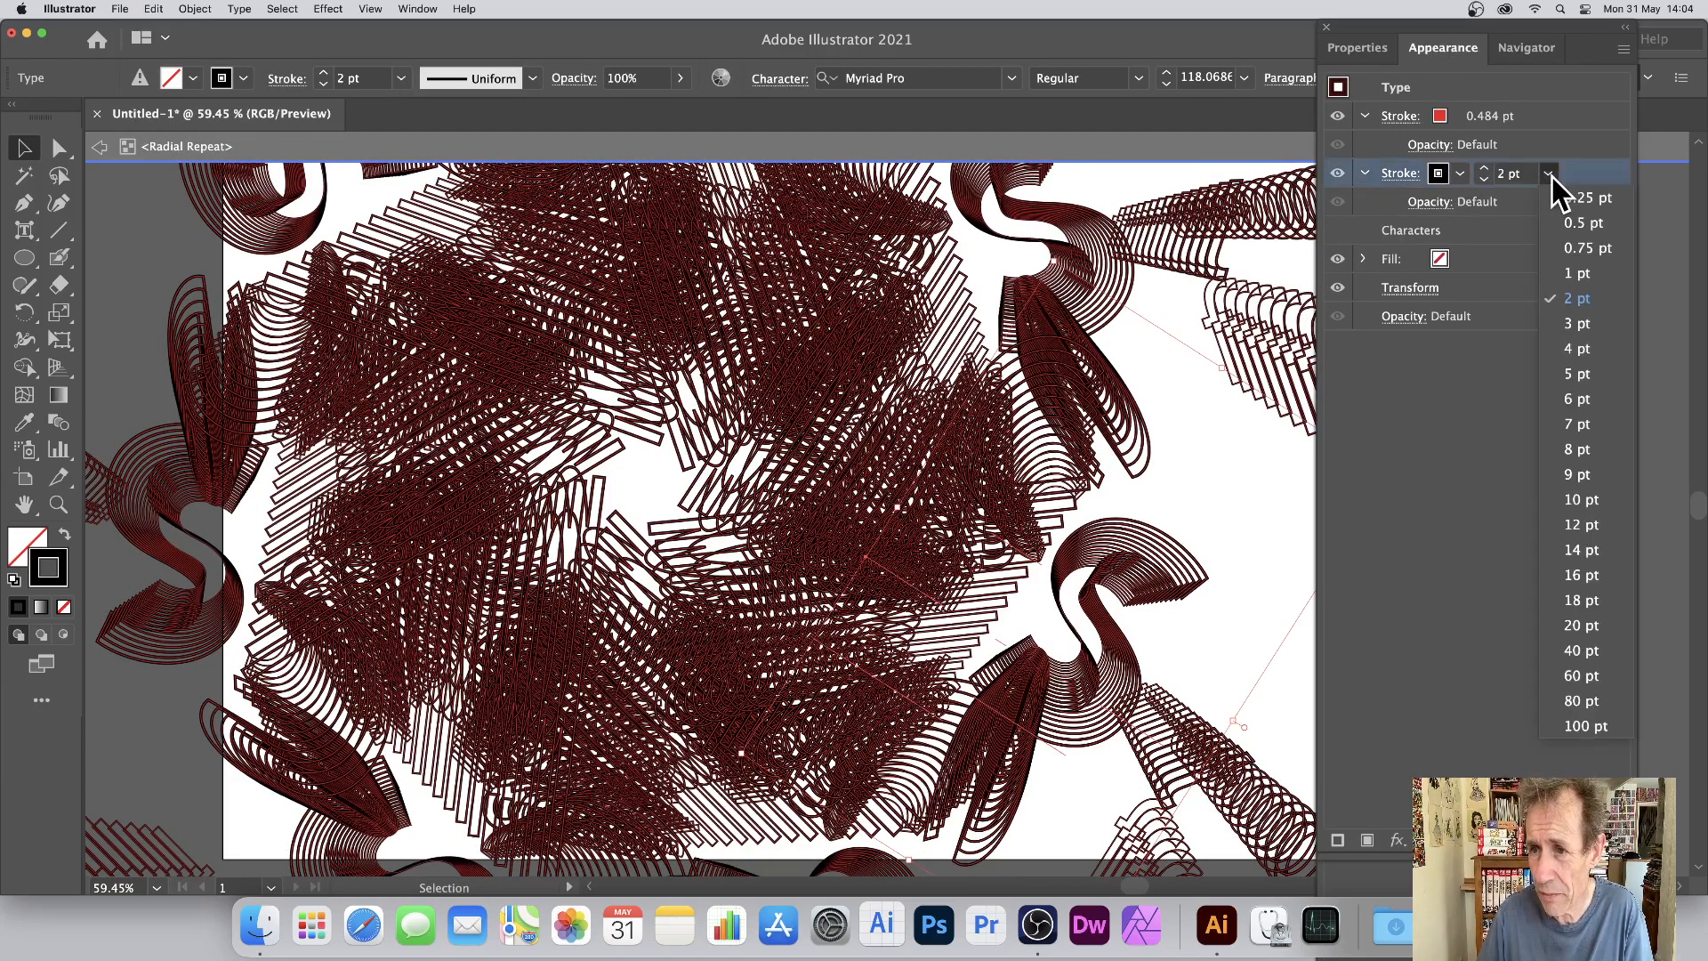
click(1579, 349)
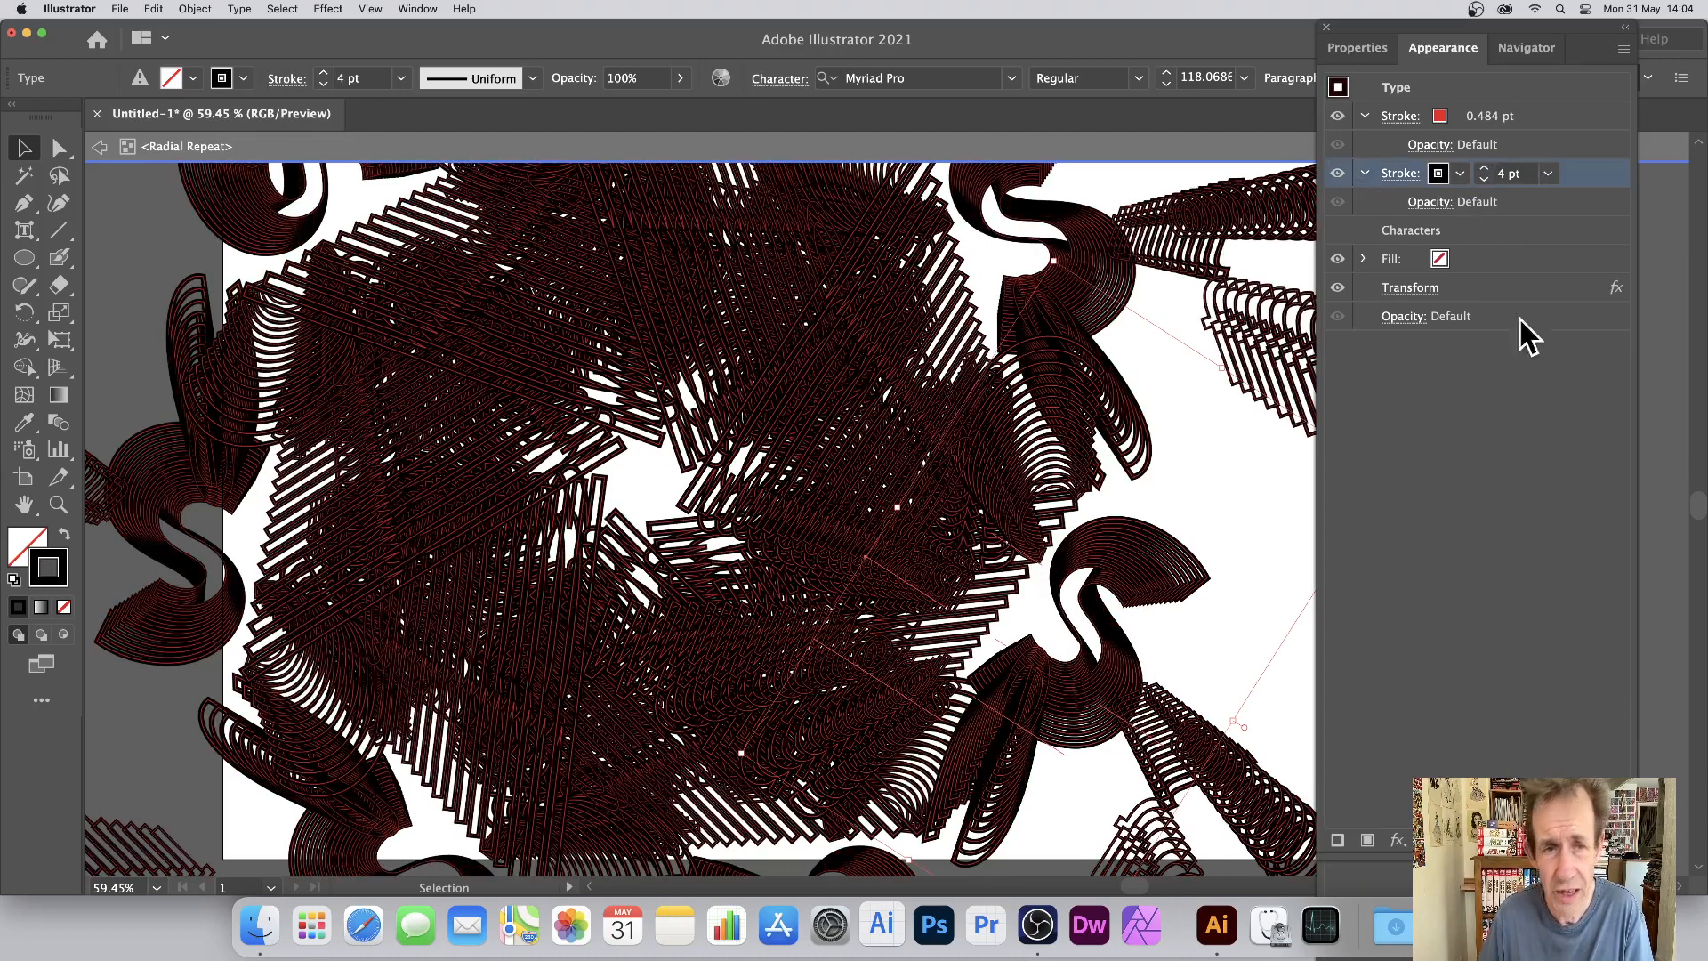
Apply a Gaussian Blur with a radius of about 1 pixel to the black stroke and hide the effect.
click(328, 9)
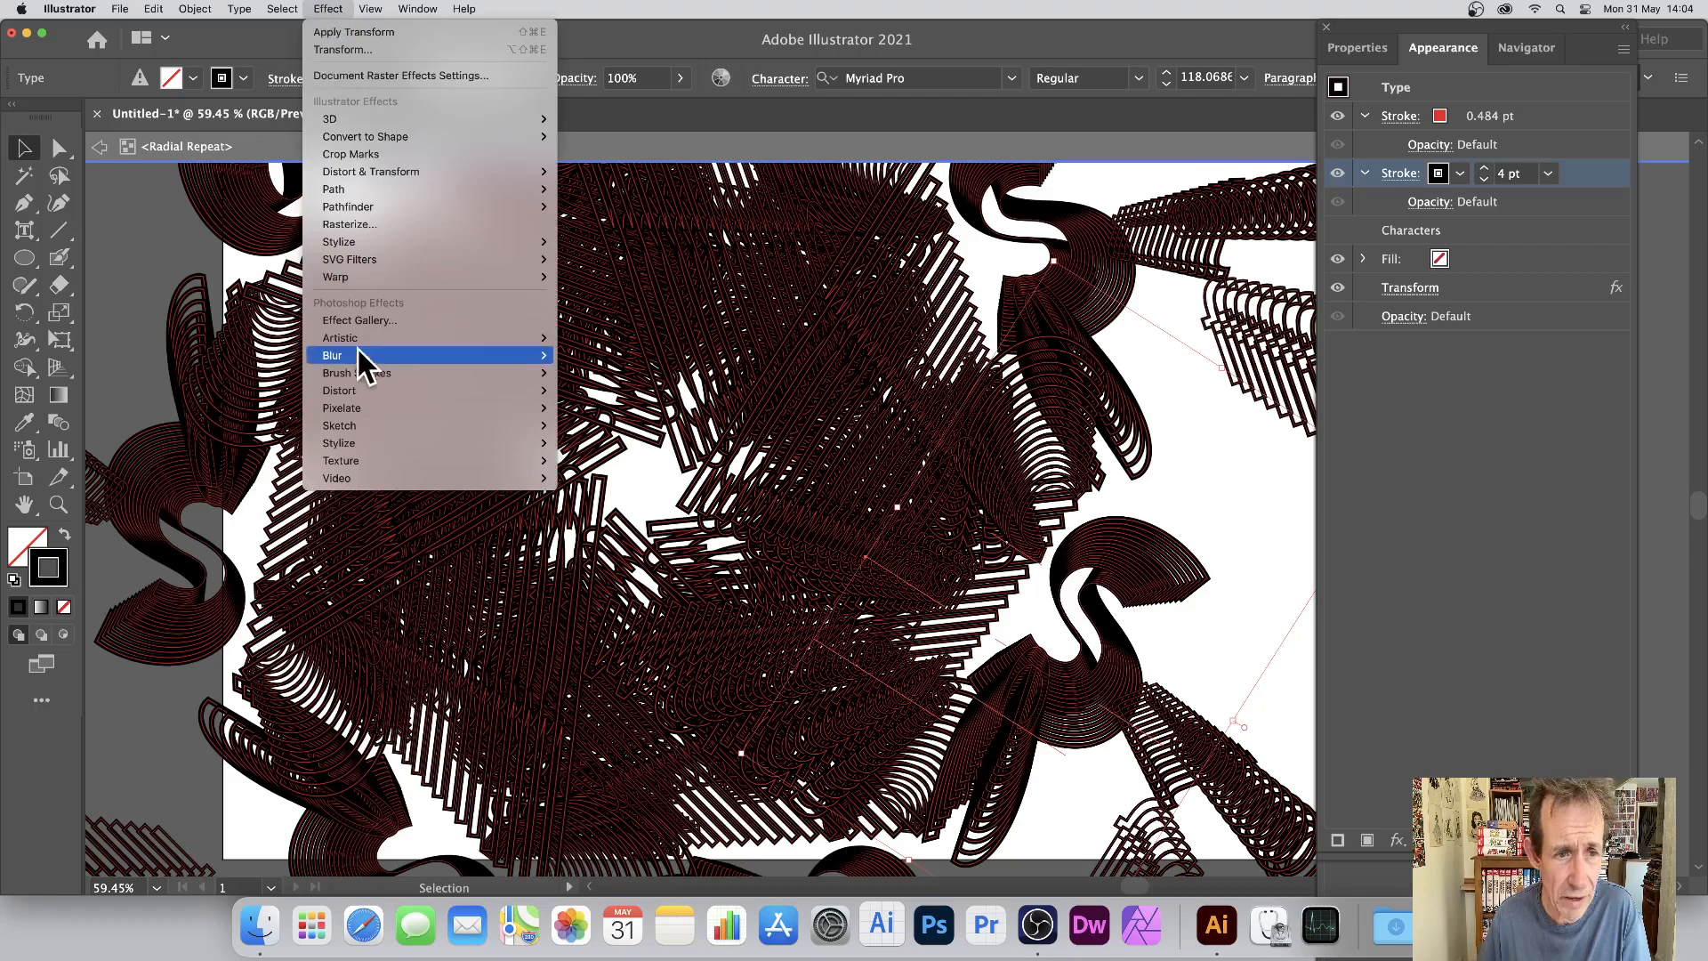
mouse_move(358, 352)
click(612, 355)
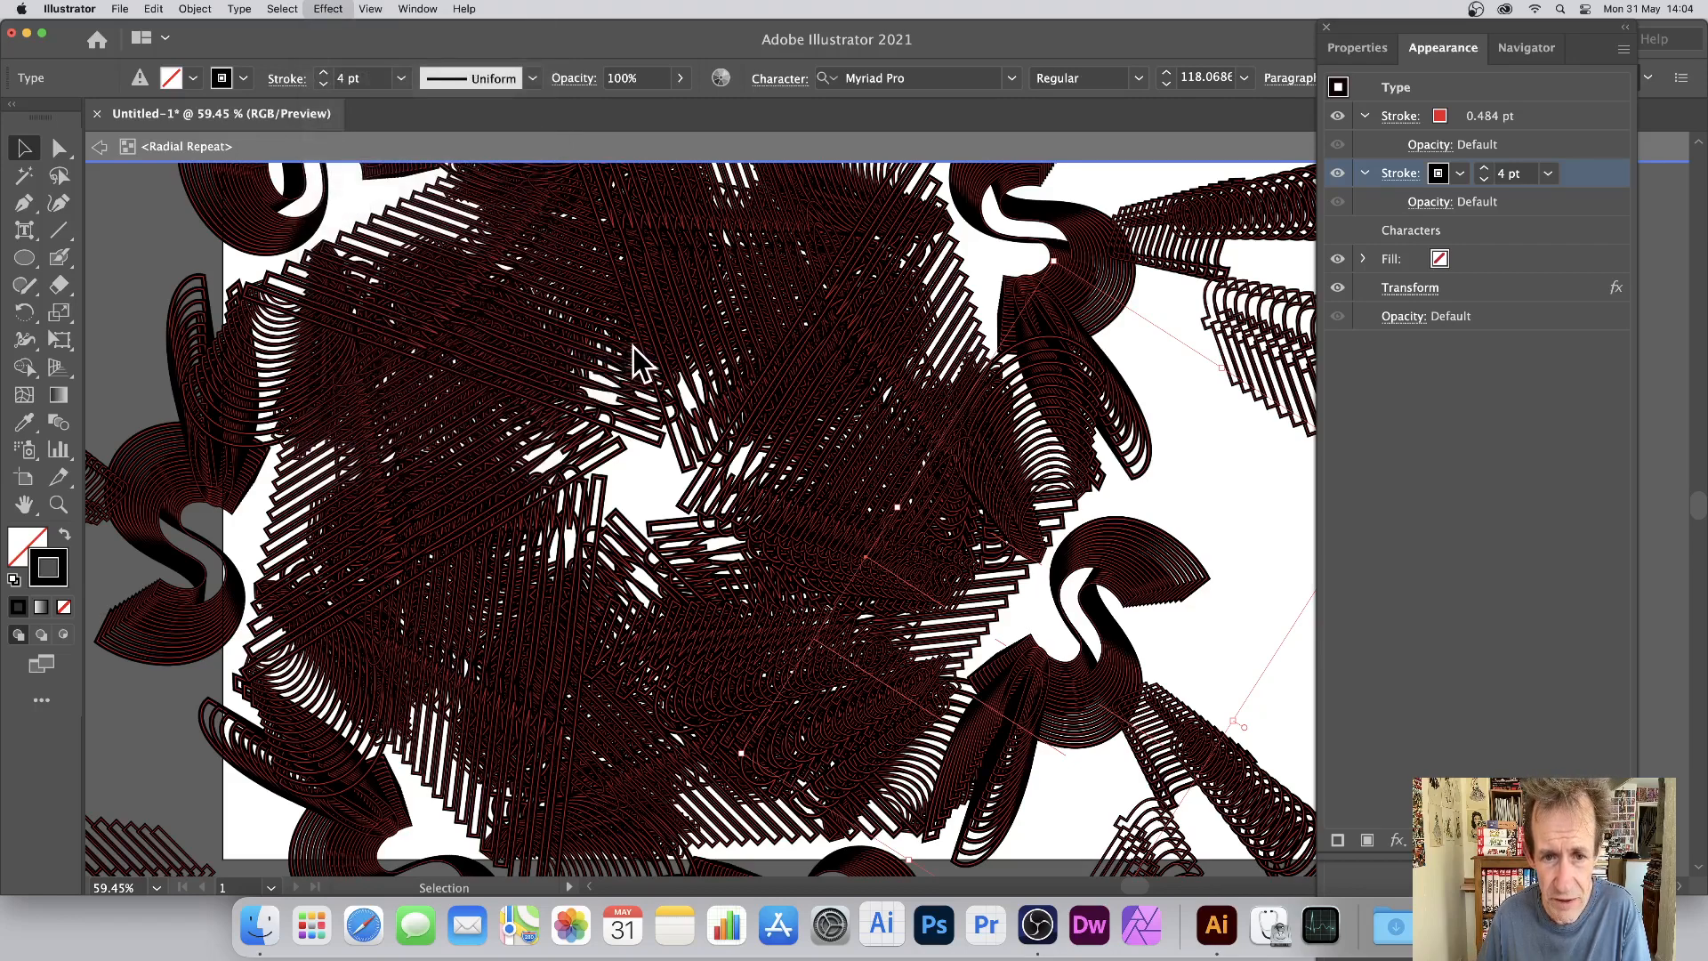
drag(845, 458, 815, 457)
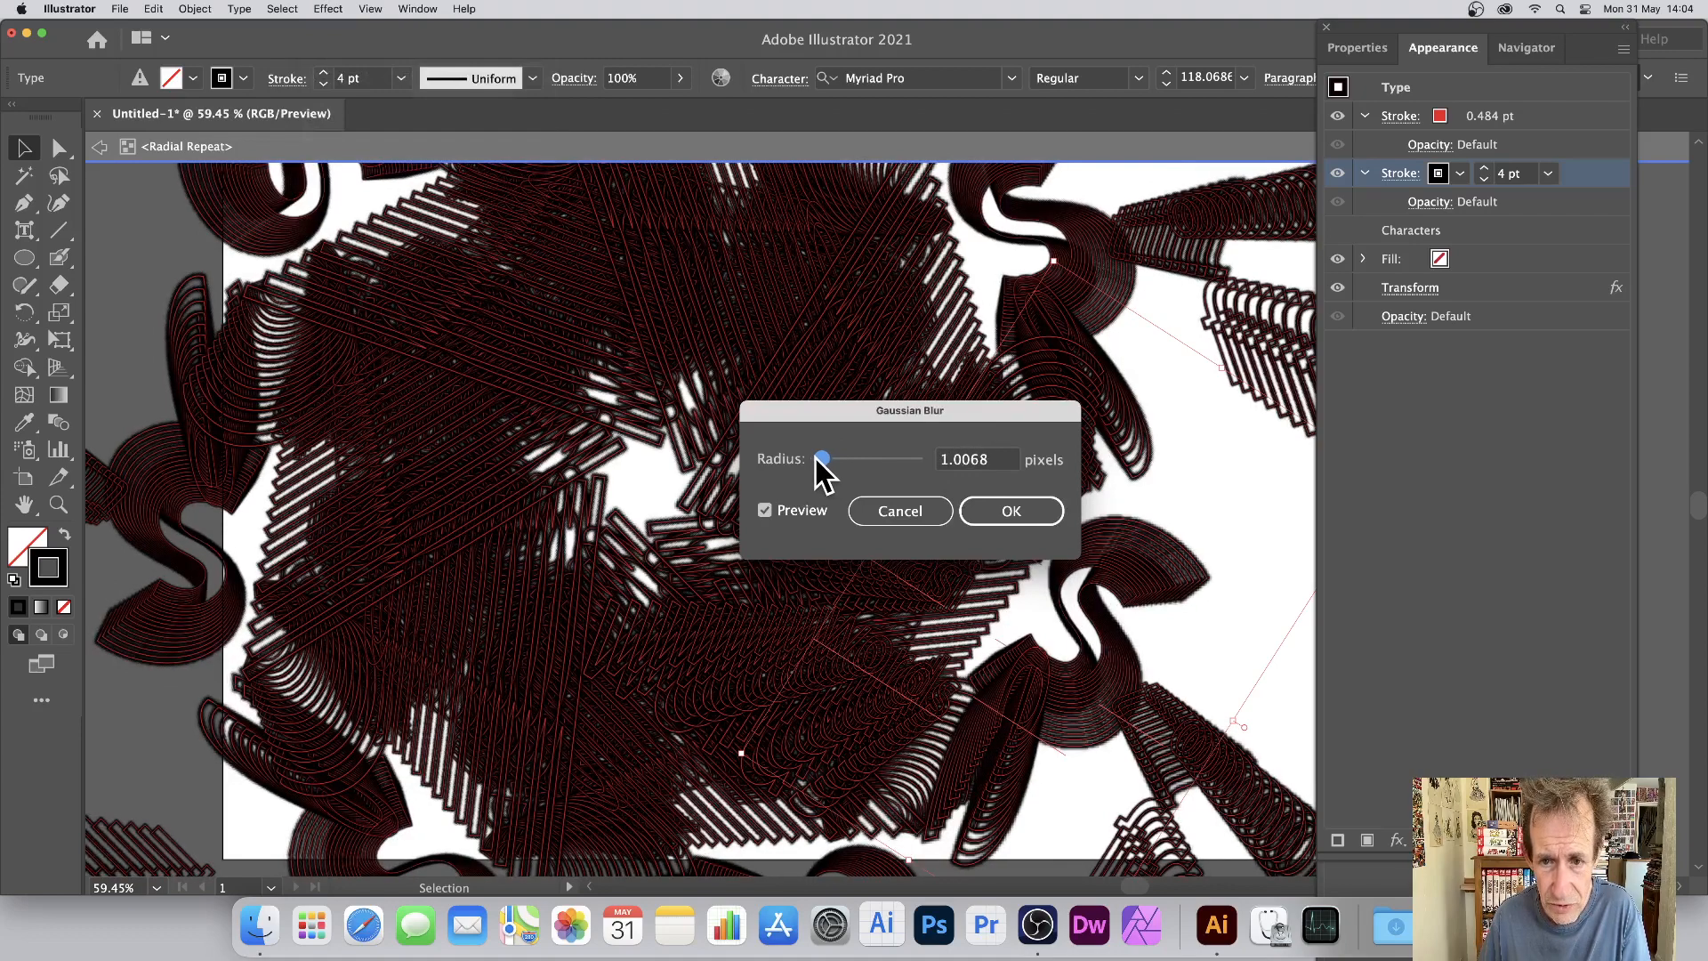
click(1043, 505)
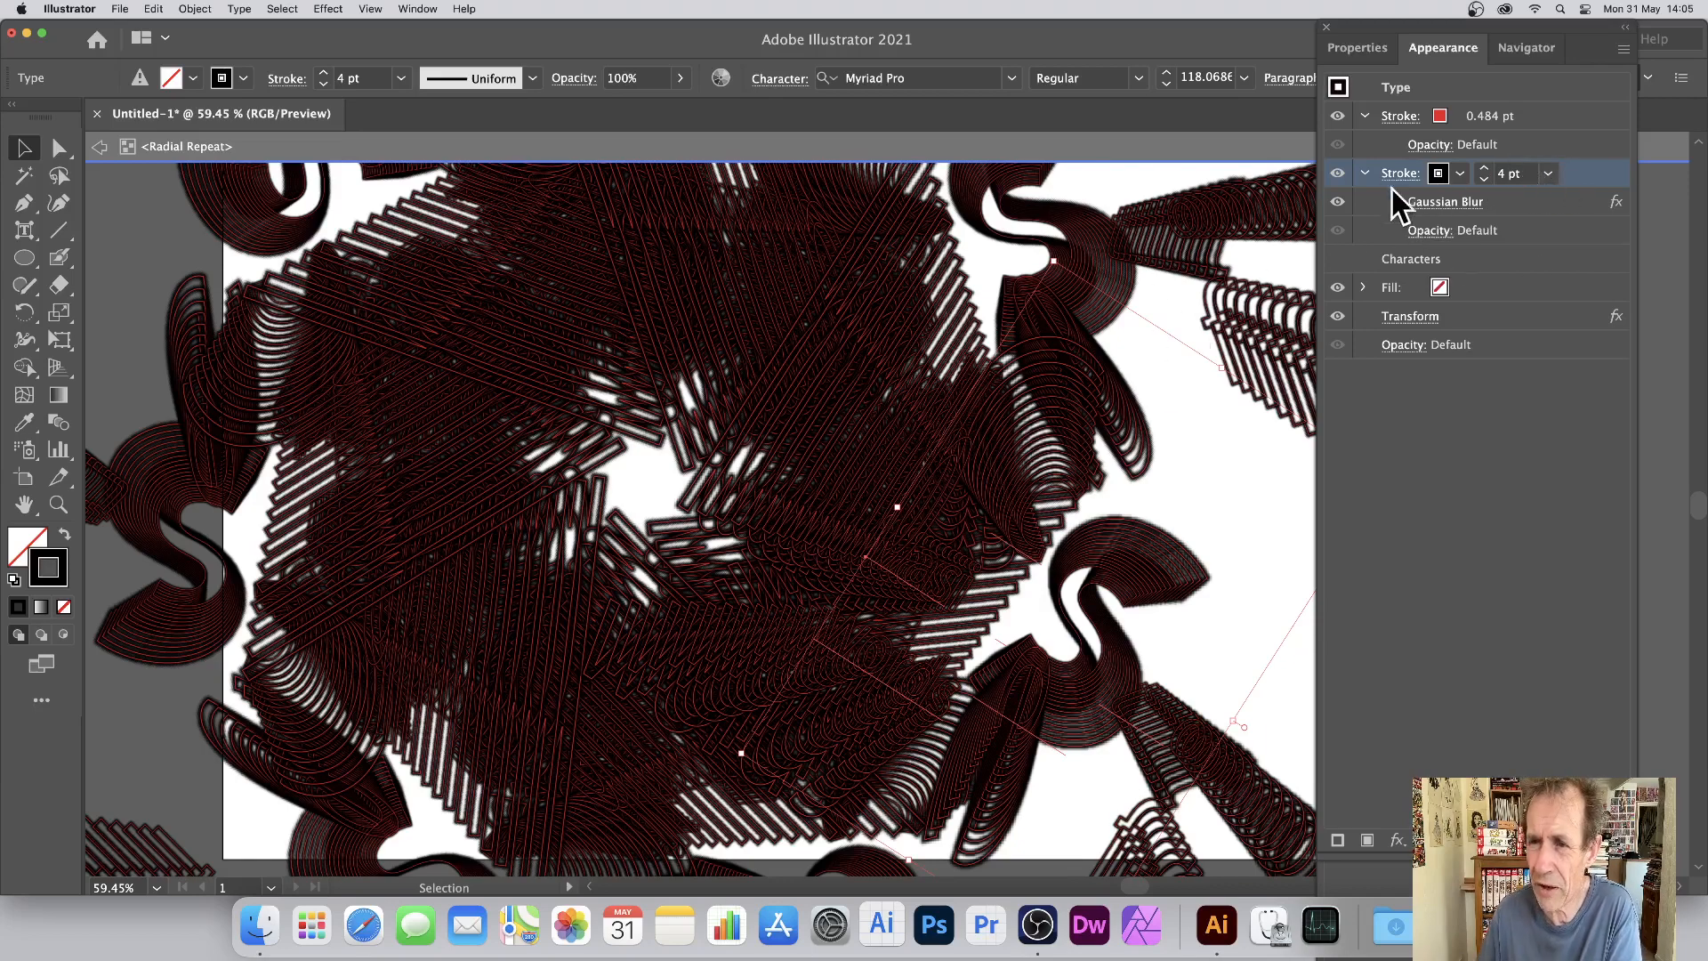
click(1339, 205)
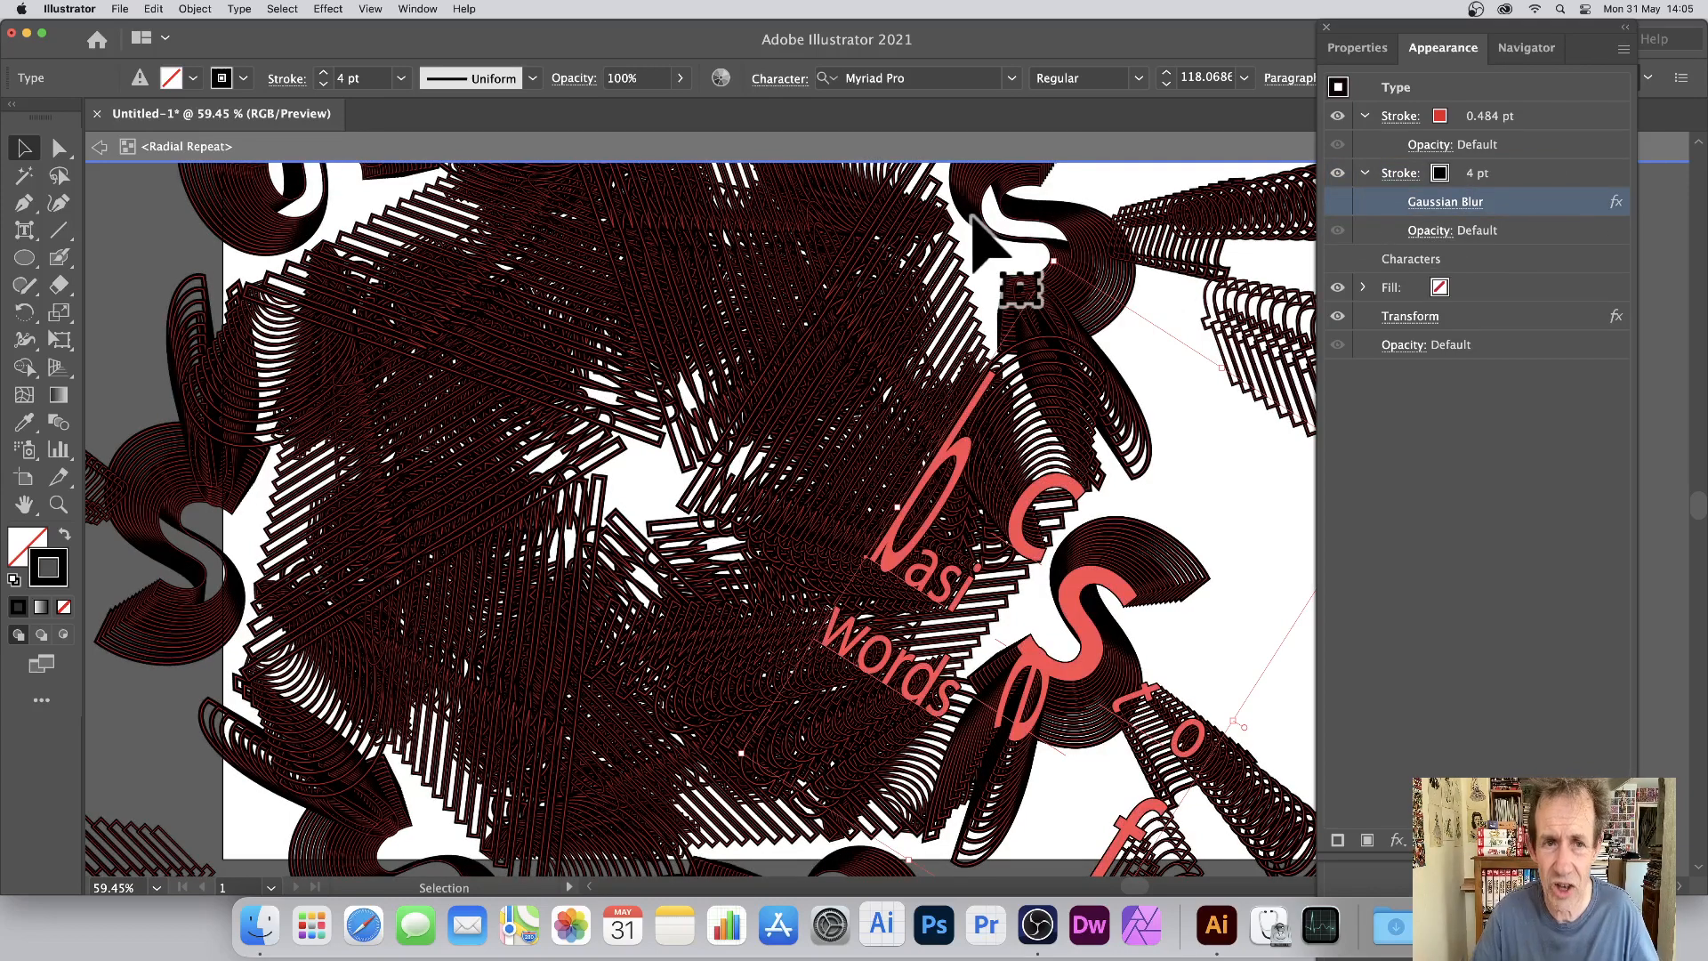
Add a Transform effect with 2 copies to the black stroke, keeping the artwork visible beside the dialog.
click(338, 7)
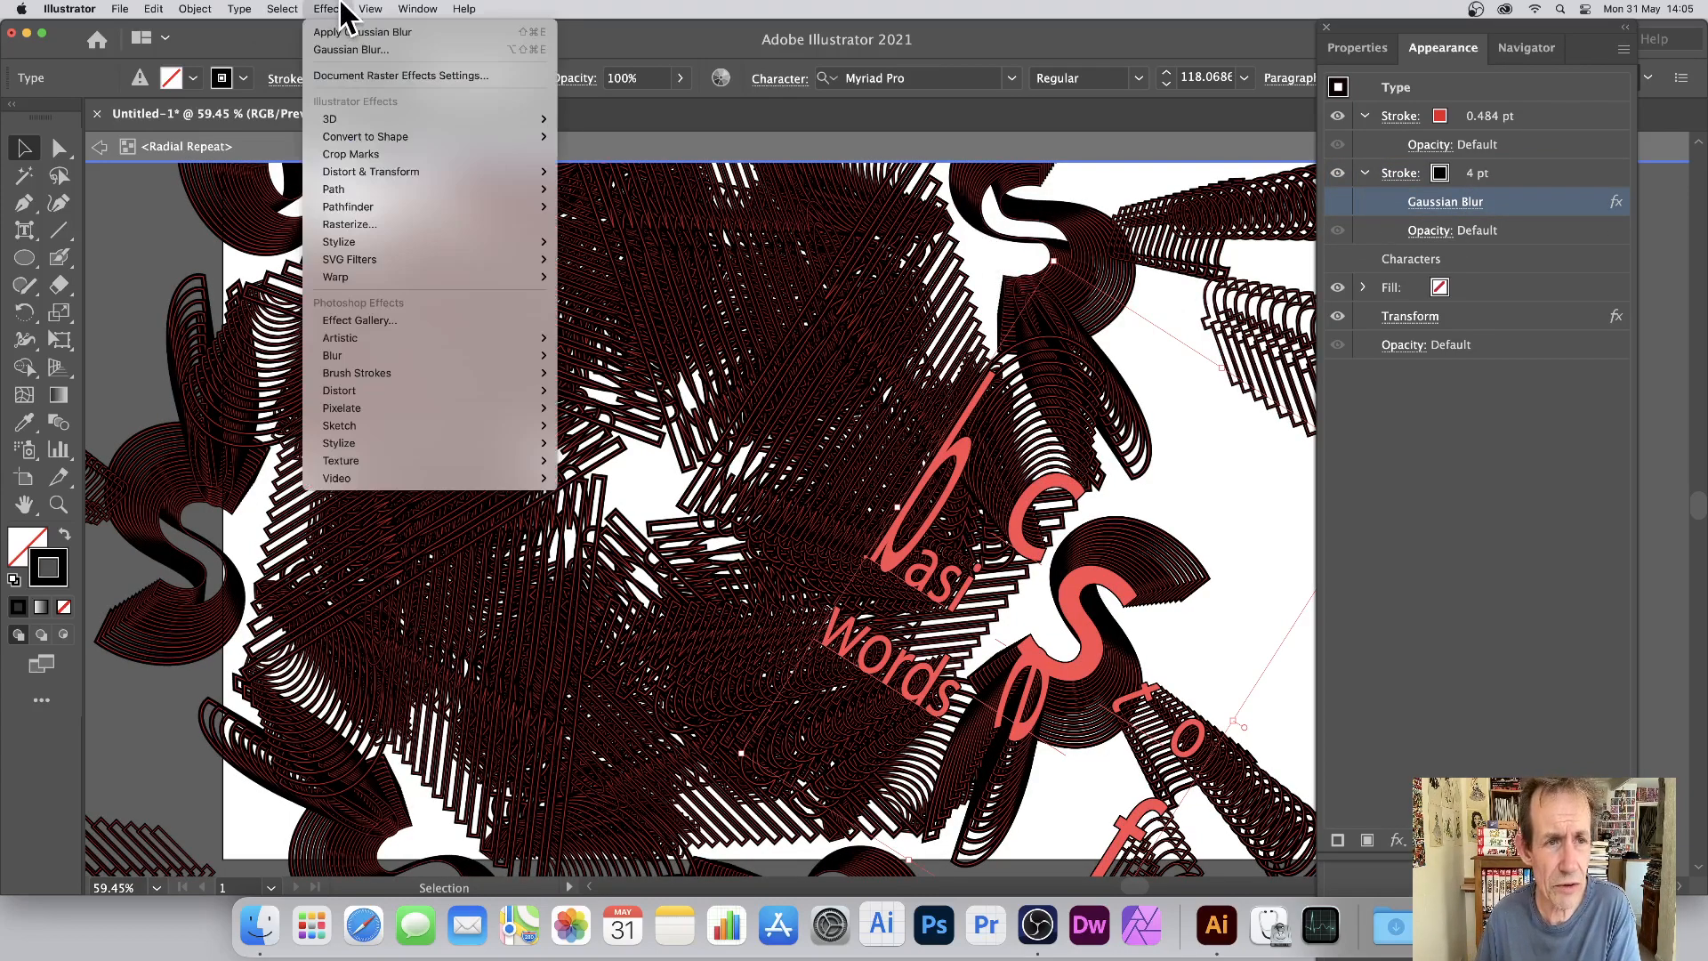
mouse_move(382, 172)
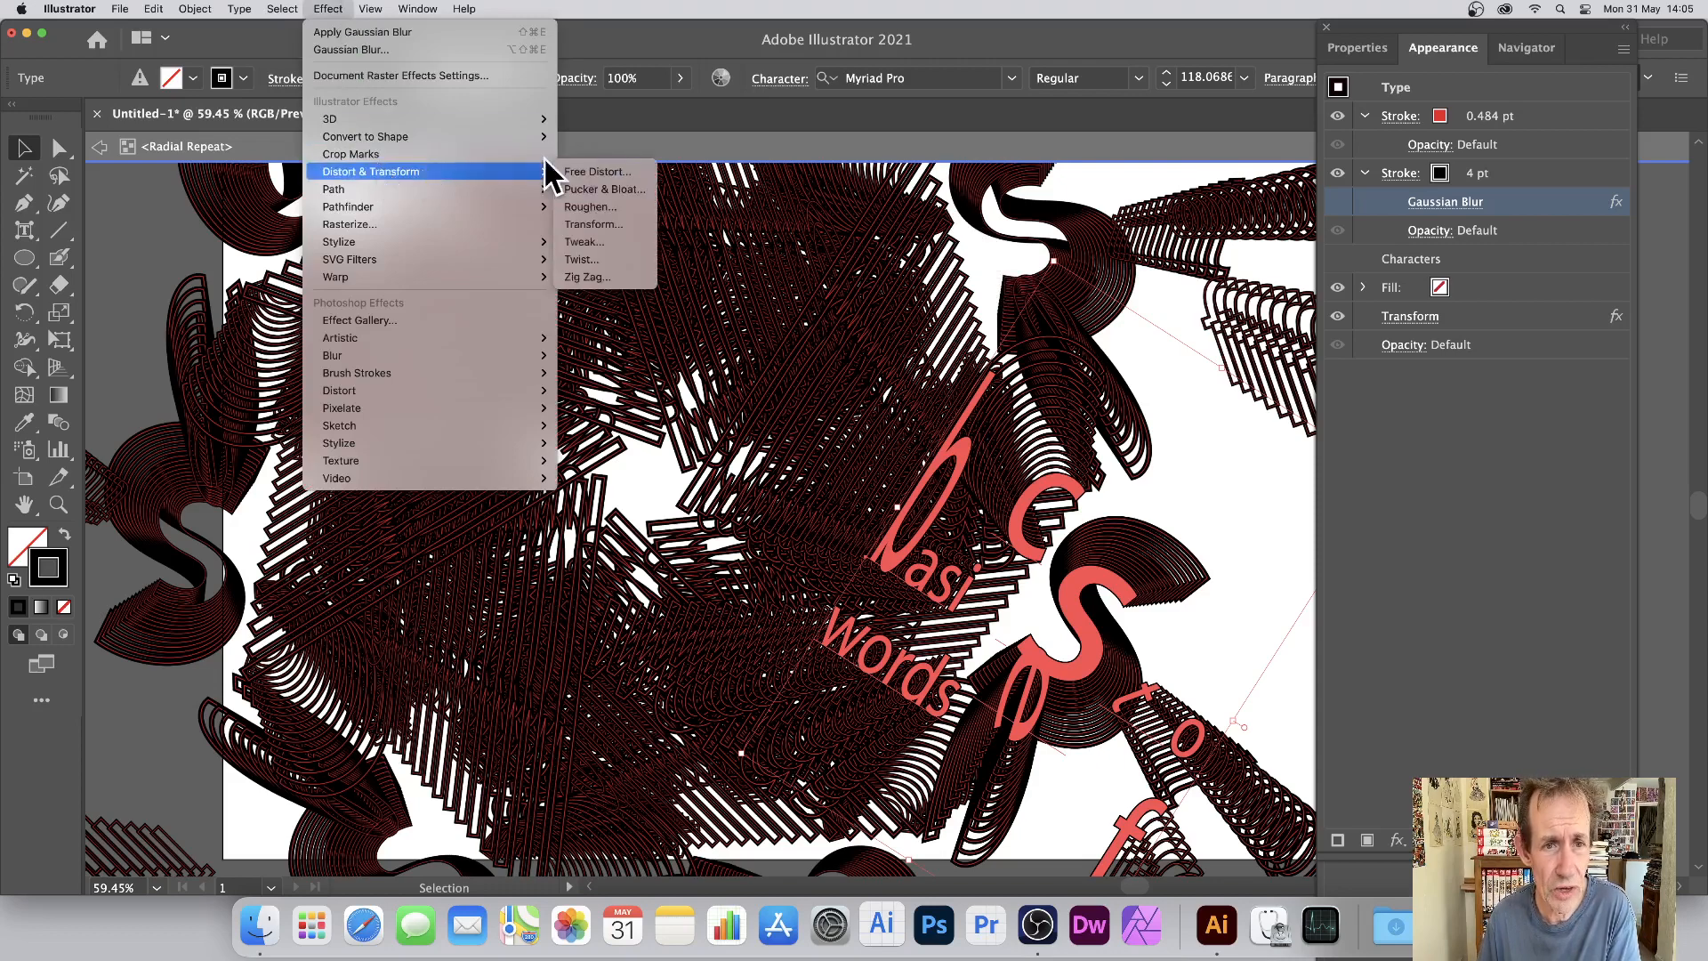
click(608, 225)
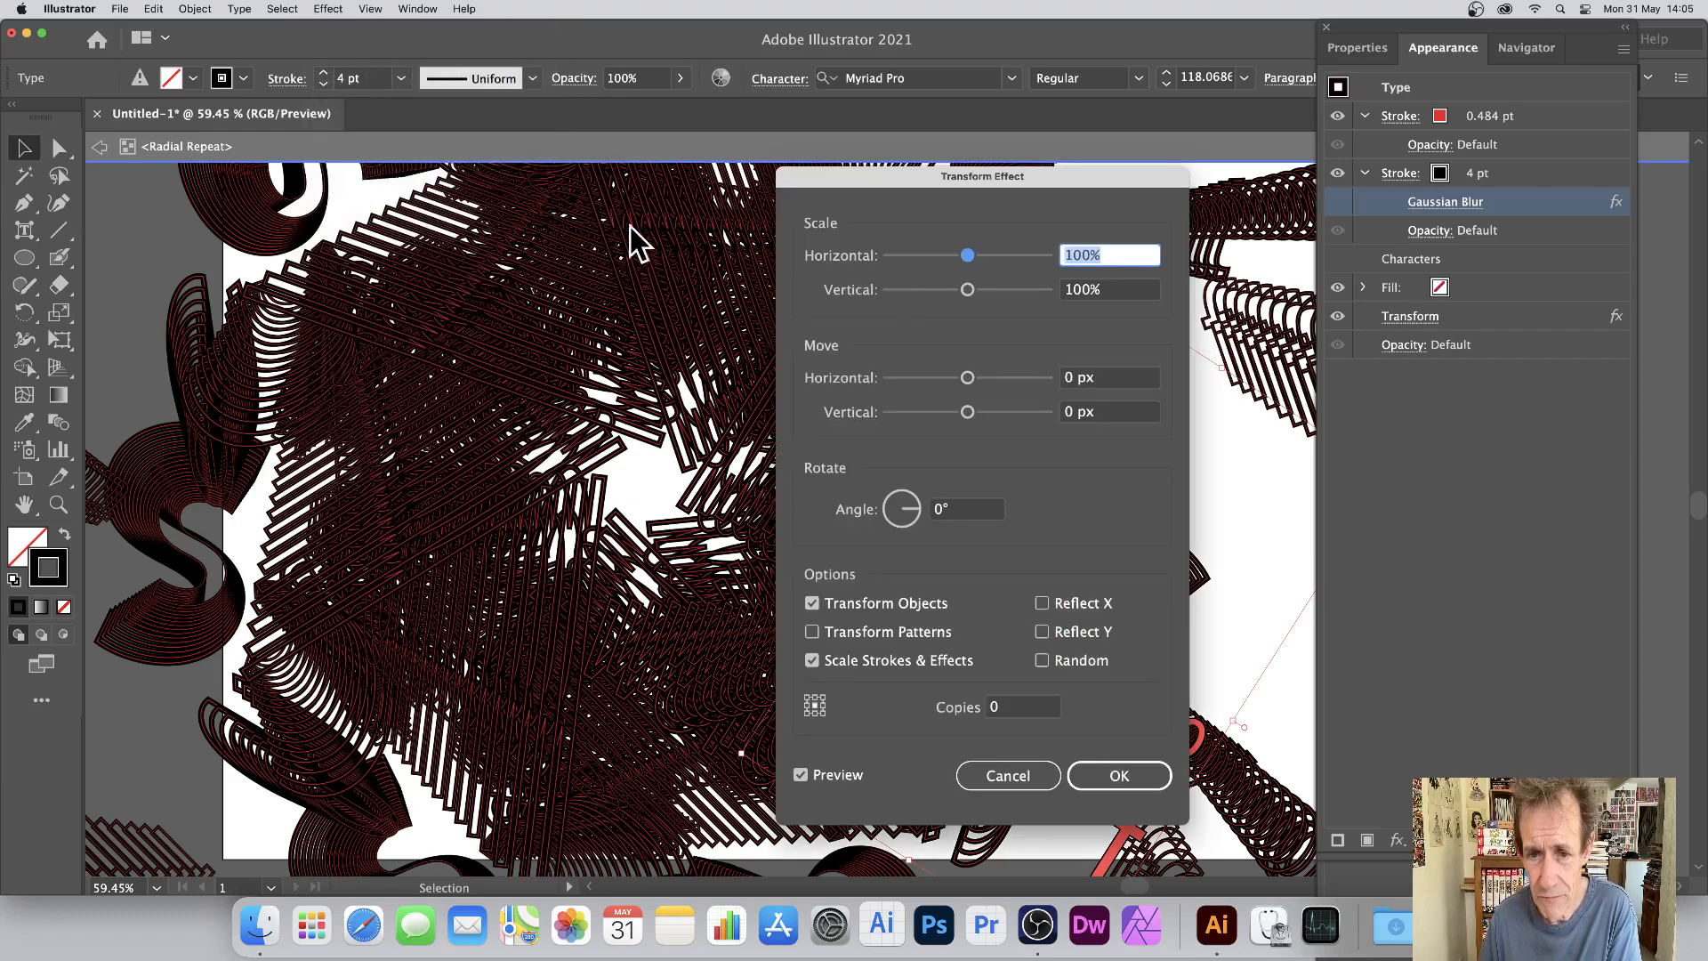
drag(959, 174, 1226, 148)
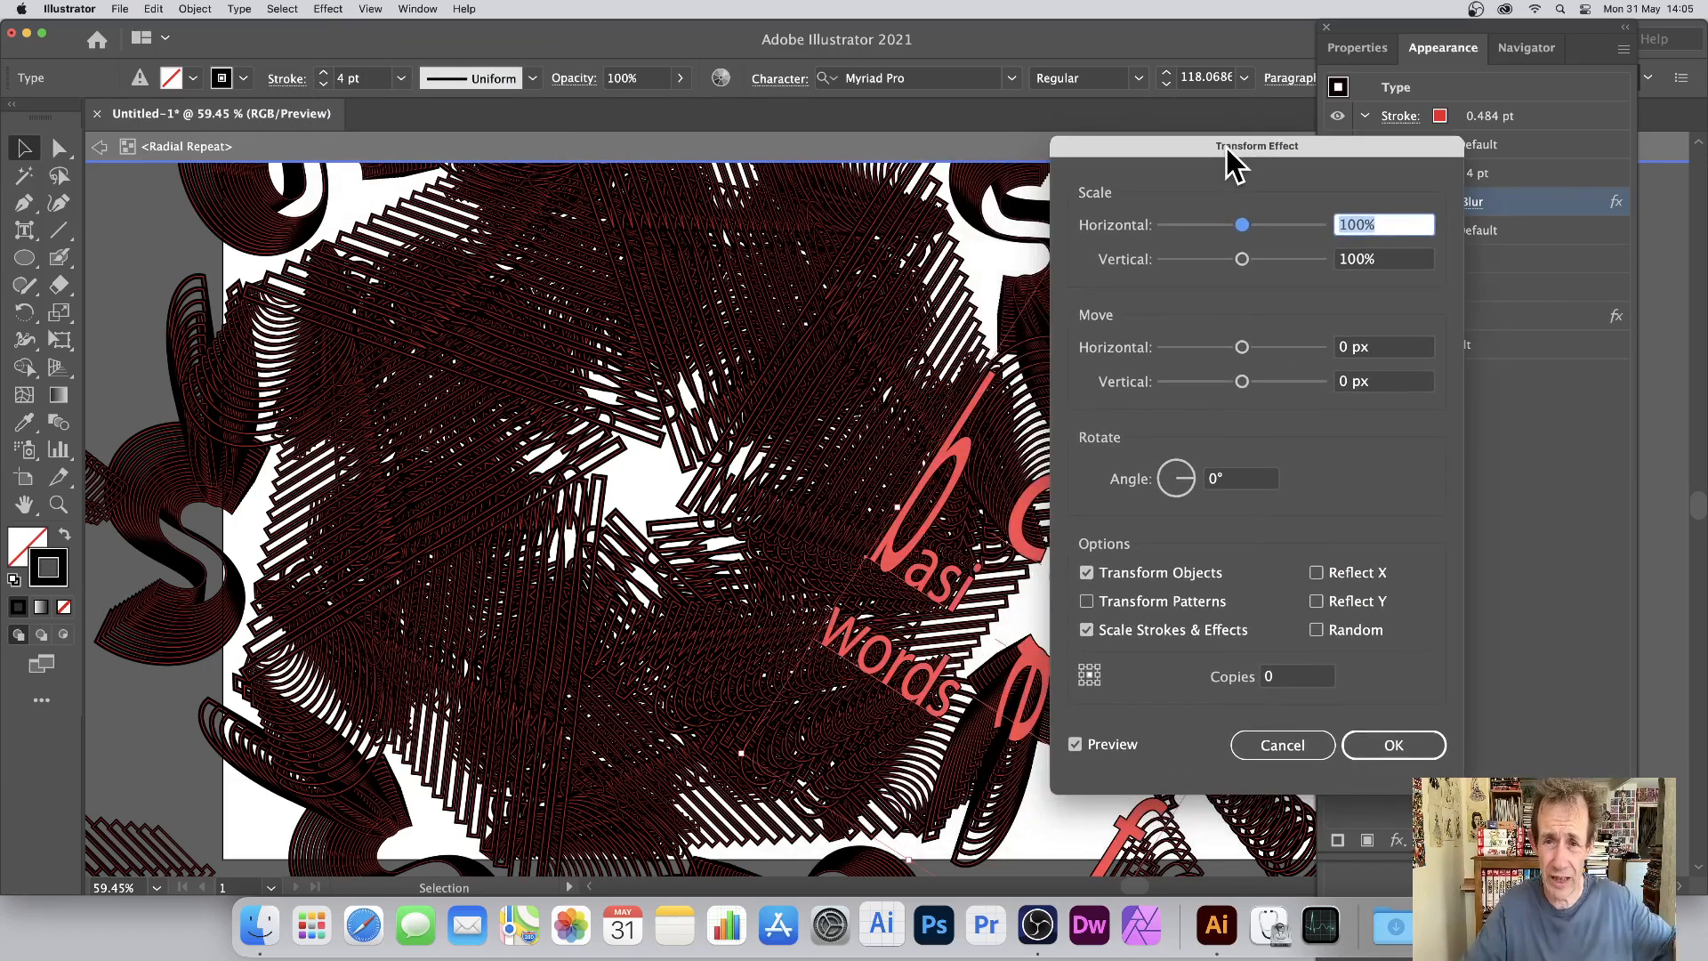
click(1273, 676)
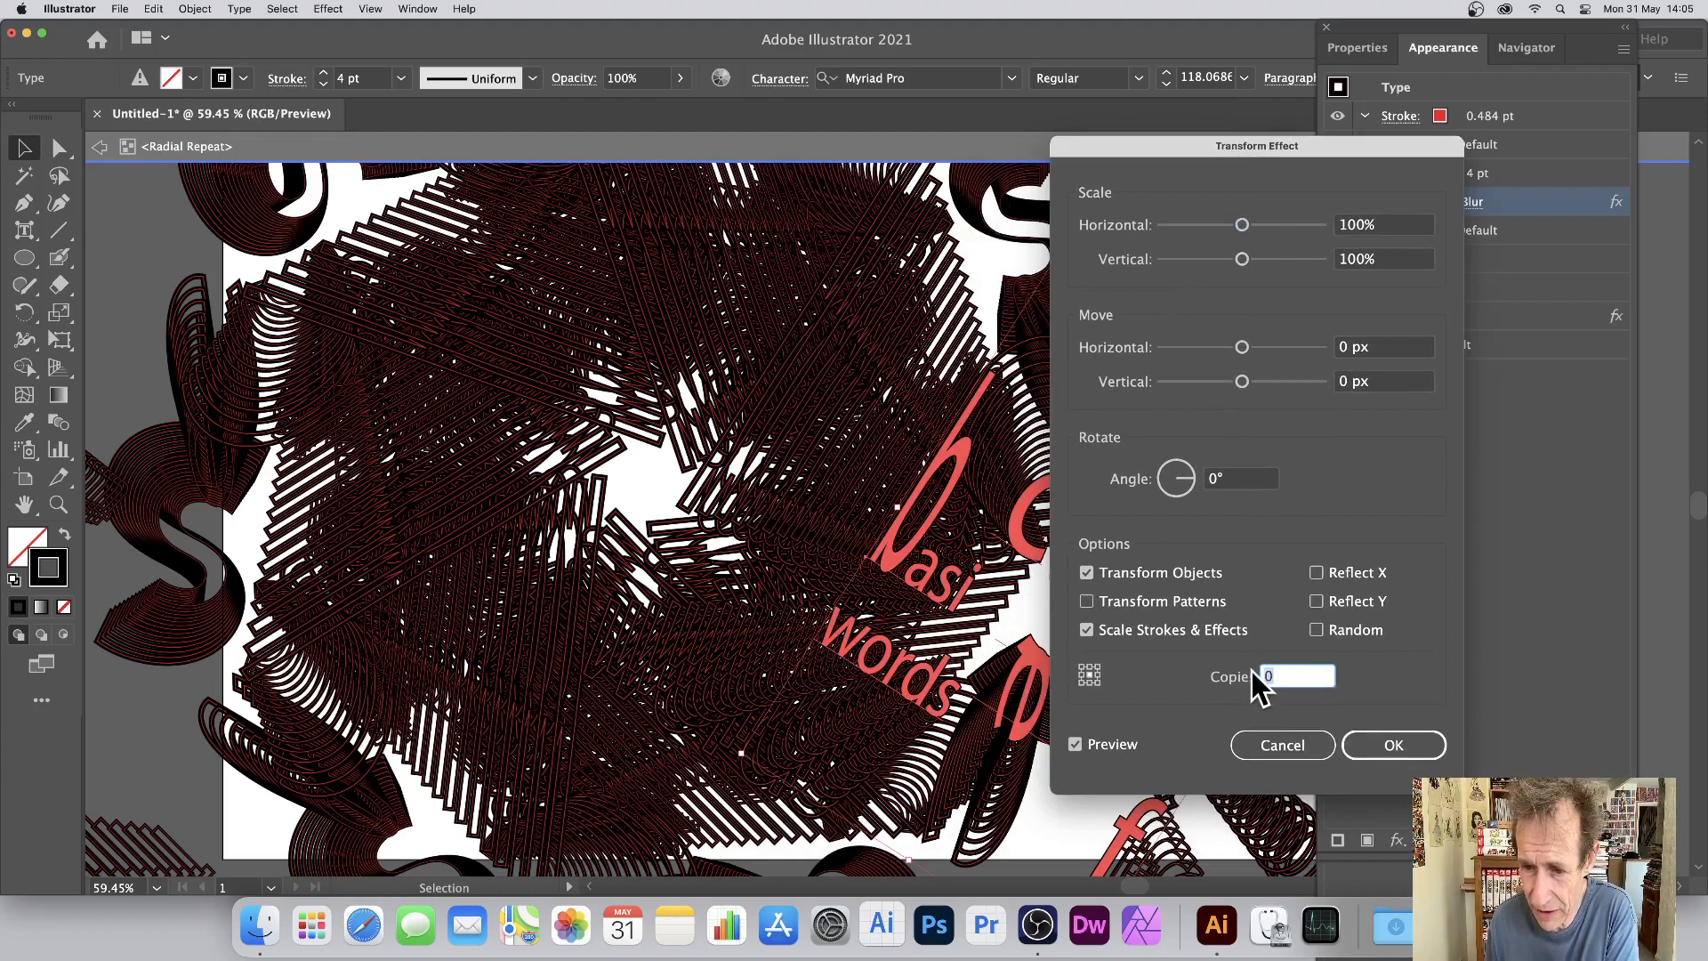
text(2)
key(Tab)
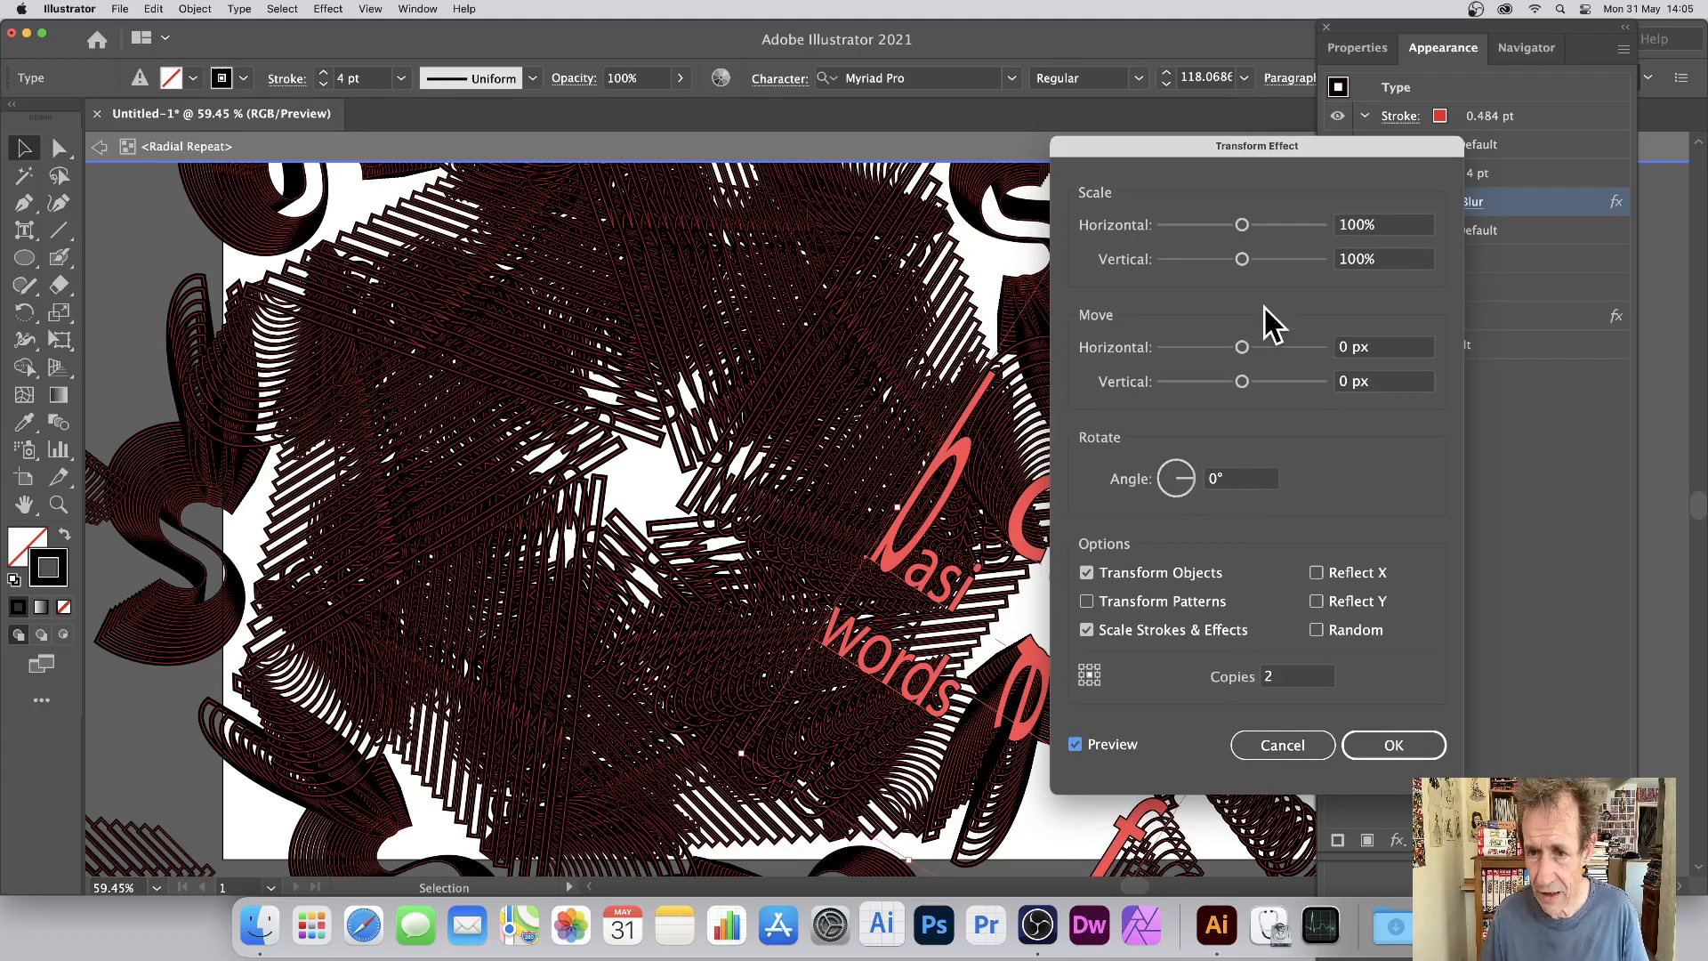
Move the effect's copies 28 px horizontally and 22 px vertically, rotate them 34°, and apply the Transform effect.
drag(1247, 347, 1260, 380)
mouse_move(1184, 471)
mouse_down()
mouse_move(1197, 488)
mouse_move(1193, 474)
mouse_up()
key(Up)
key(Up)
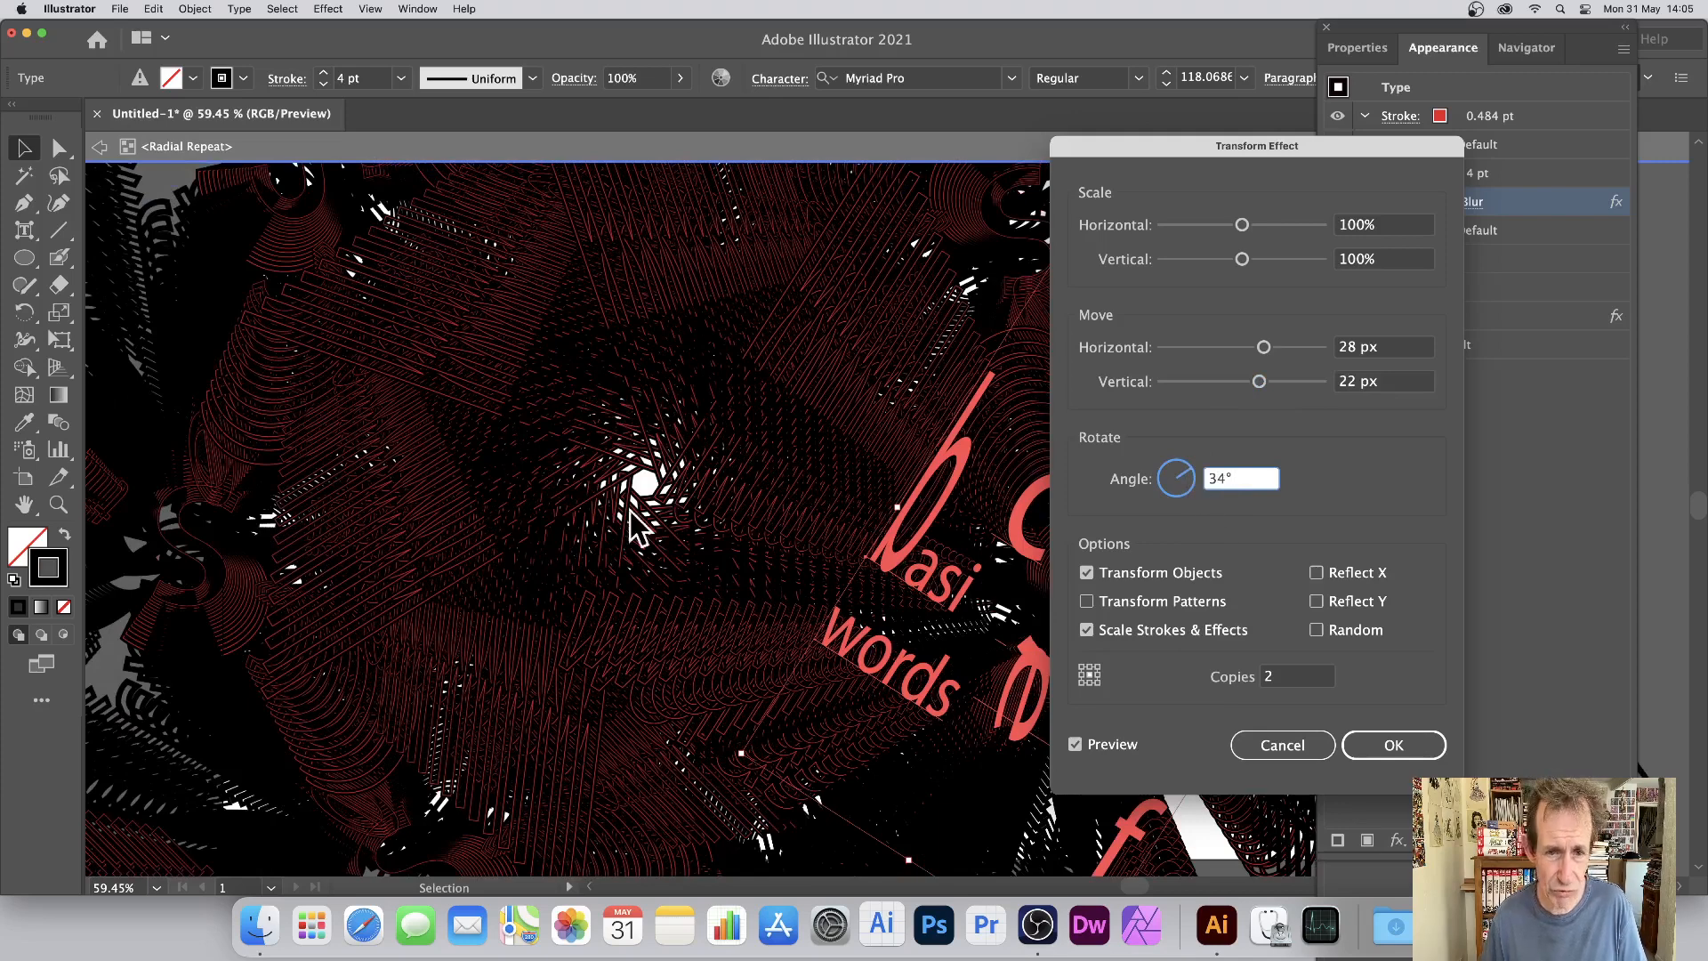
click(1399, 743)
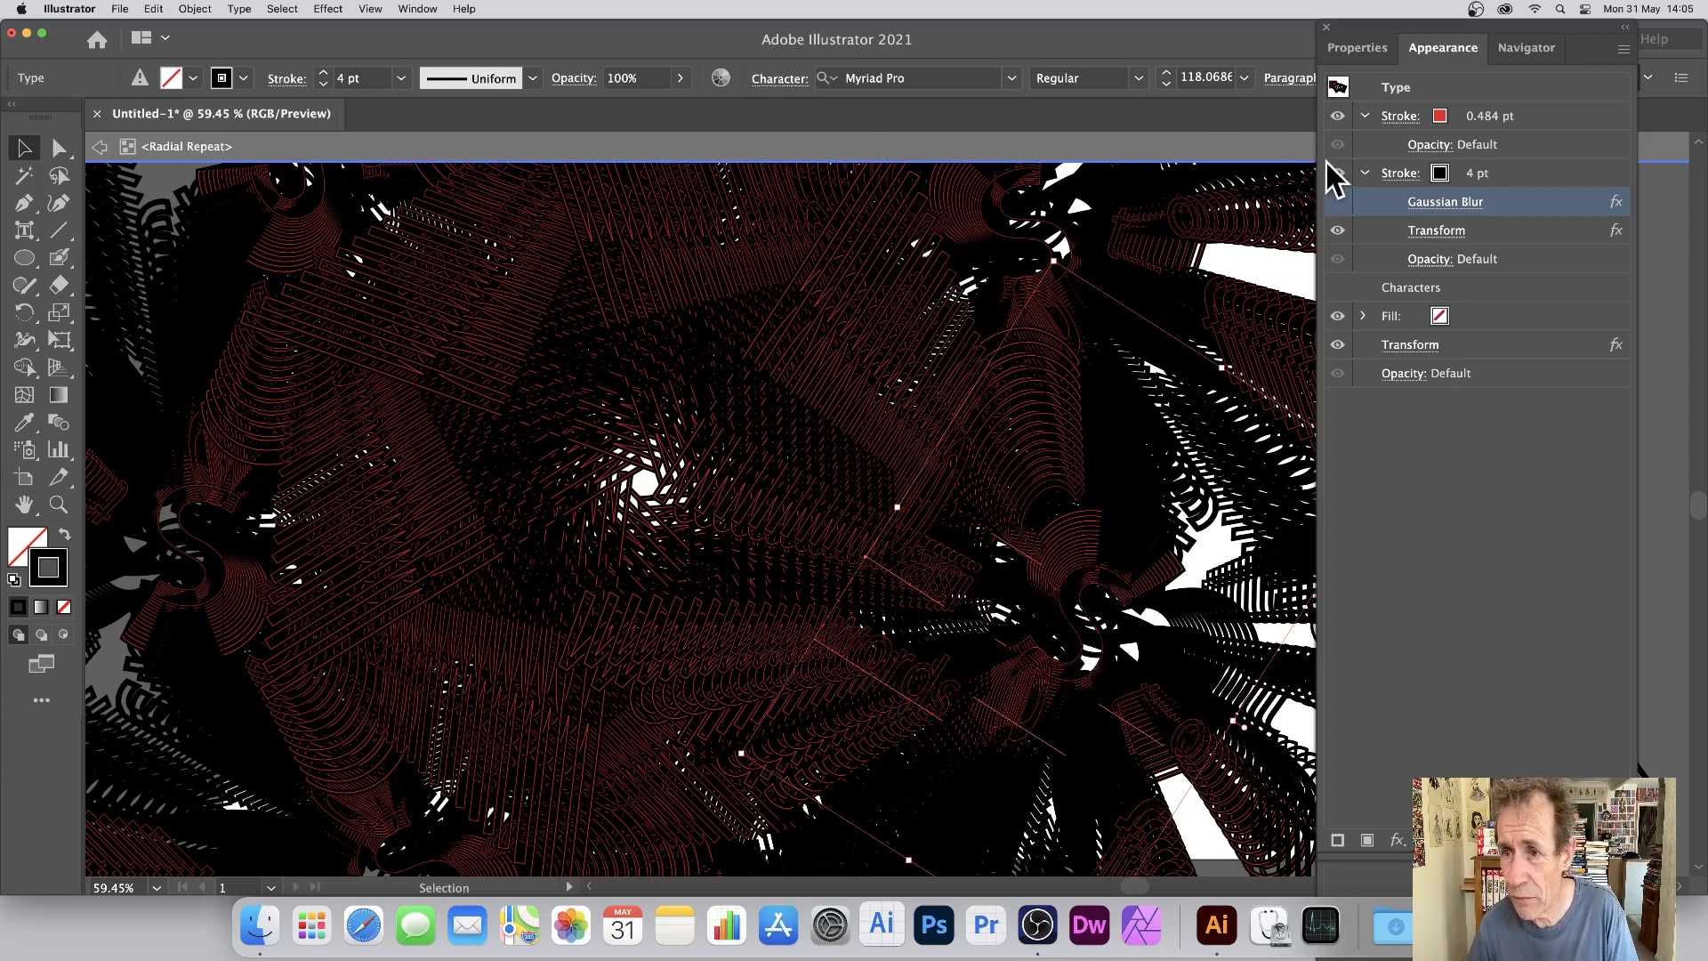
Hide the red stroke and set the black stroke's weight to 0.75 pt.
click(1337, 117)
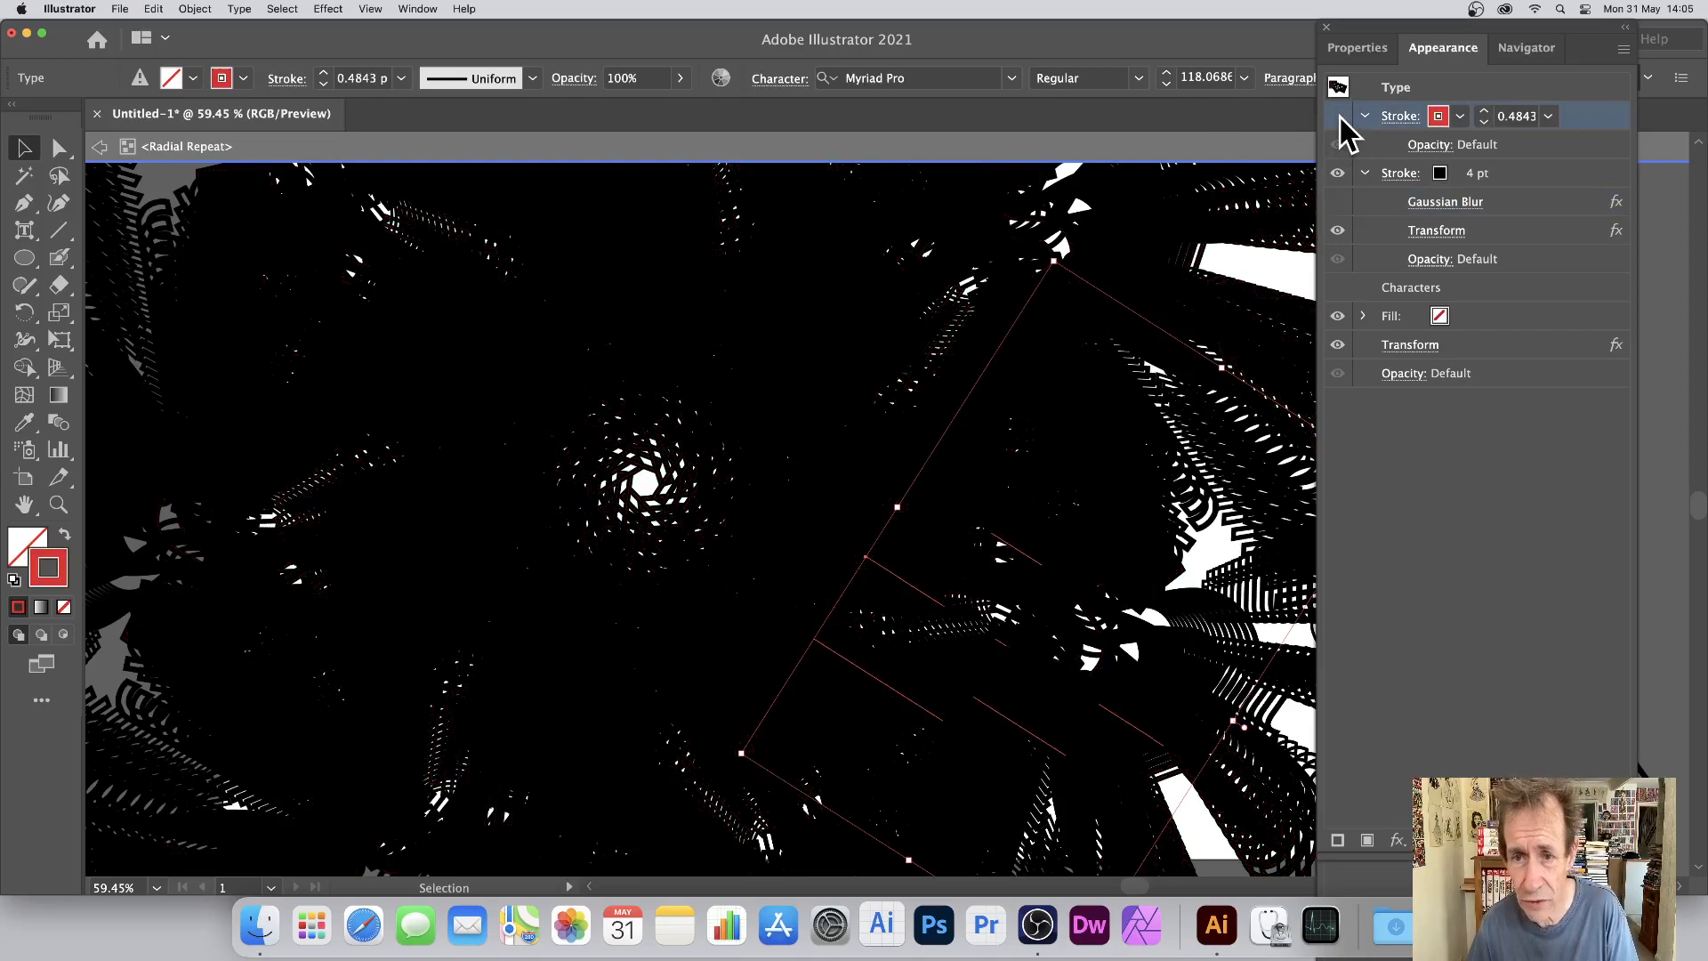
click(1477, 175)
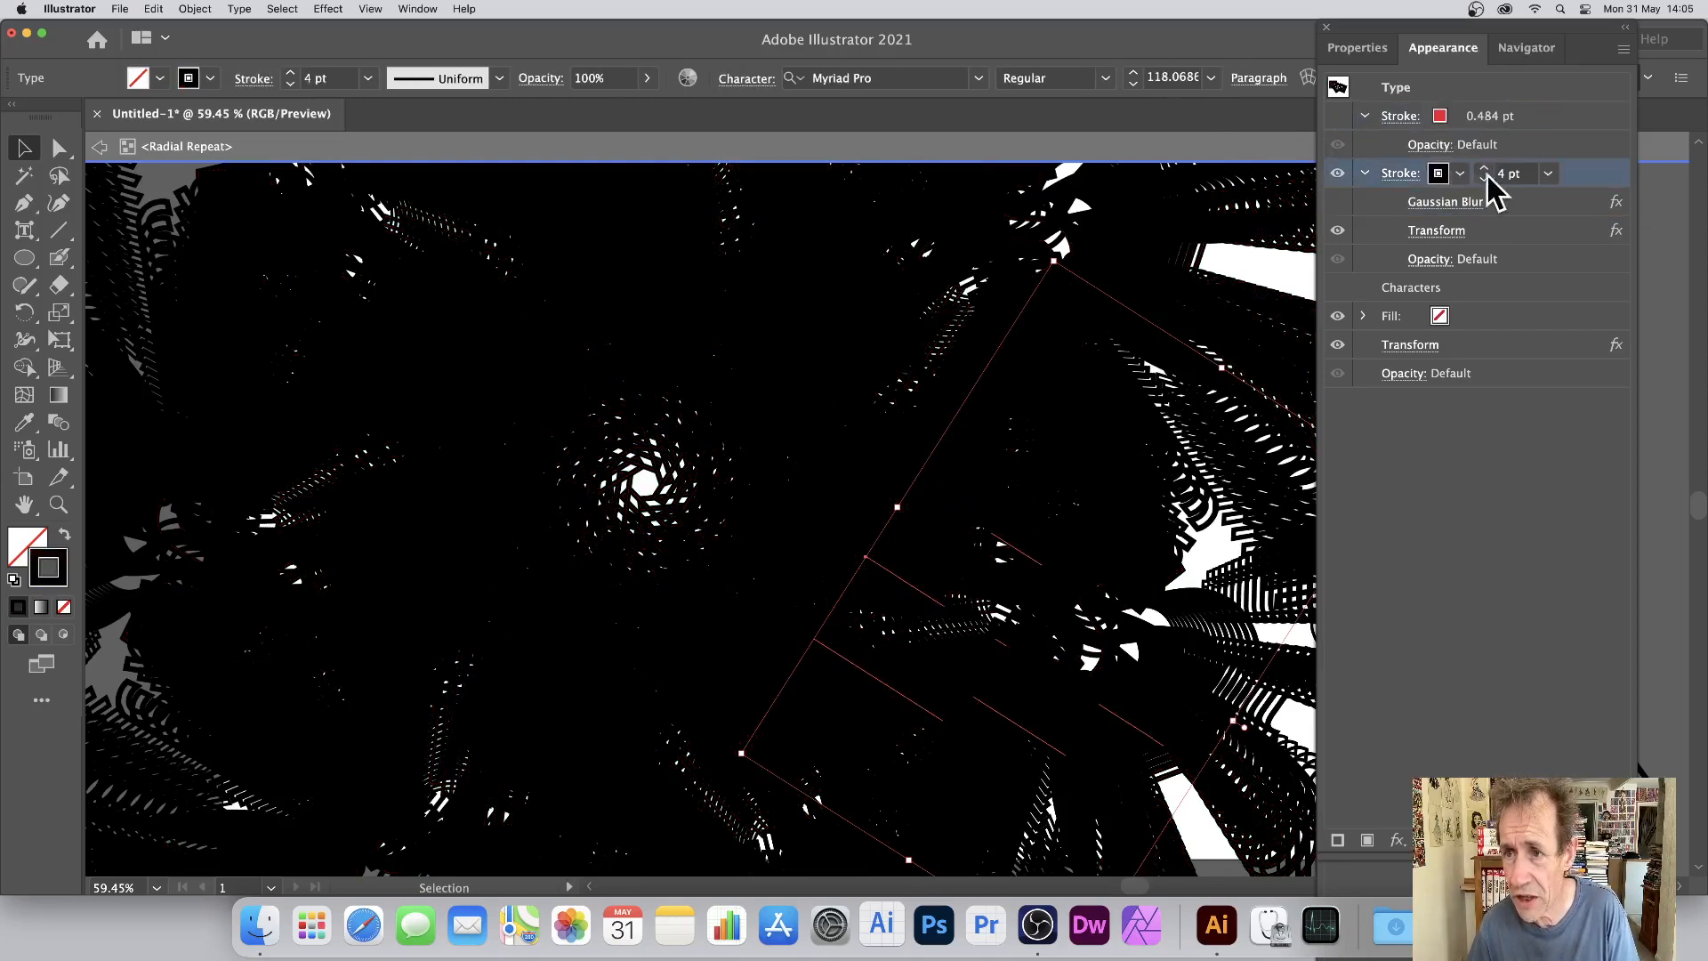
click(1550, 172)
click(1568, 242)
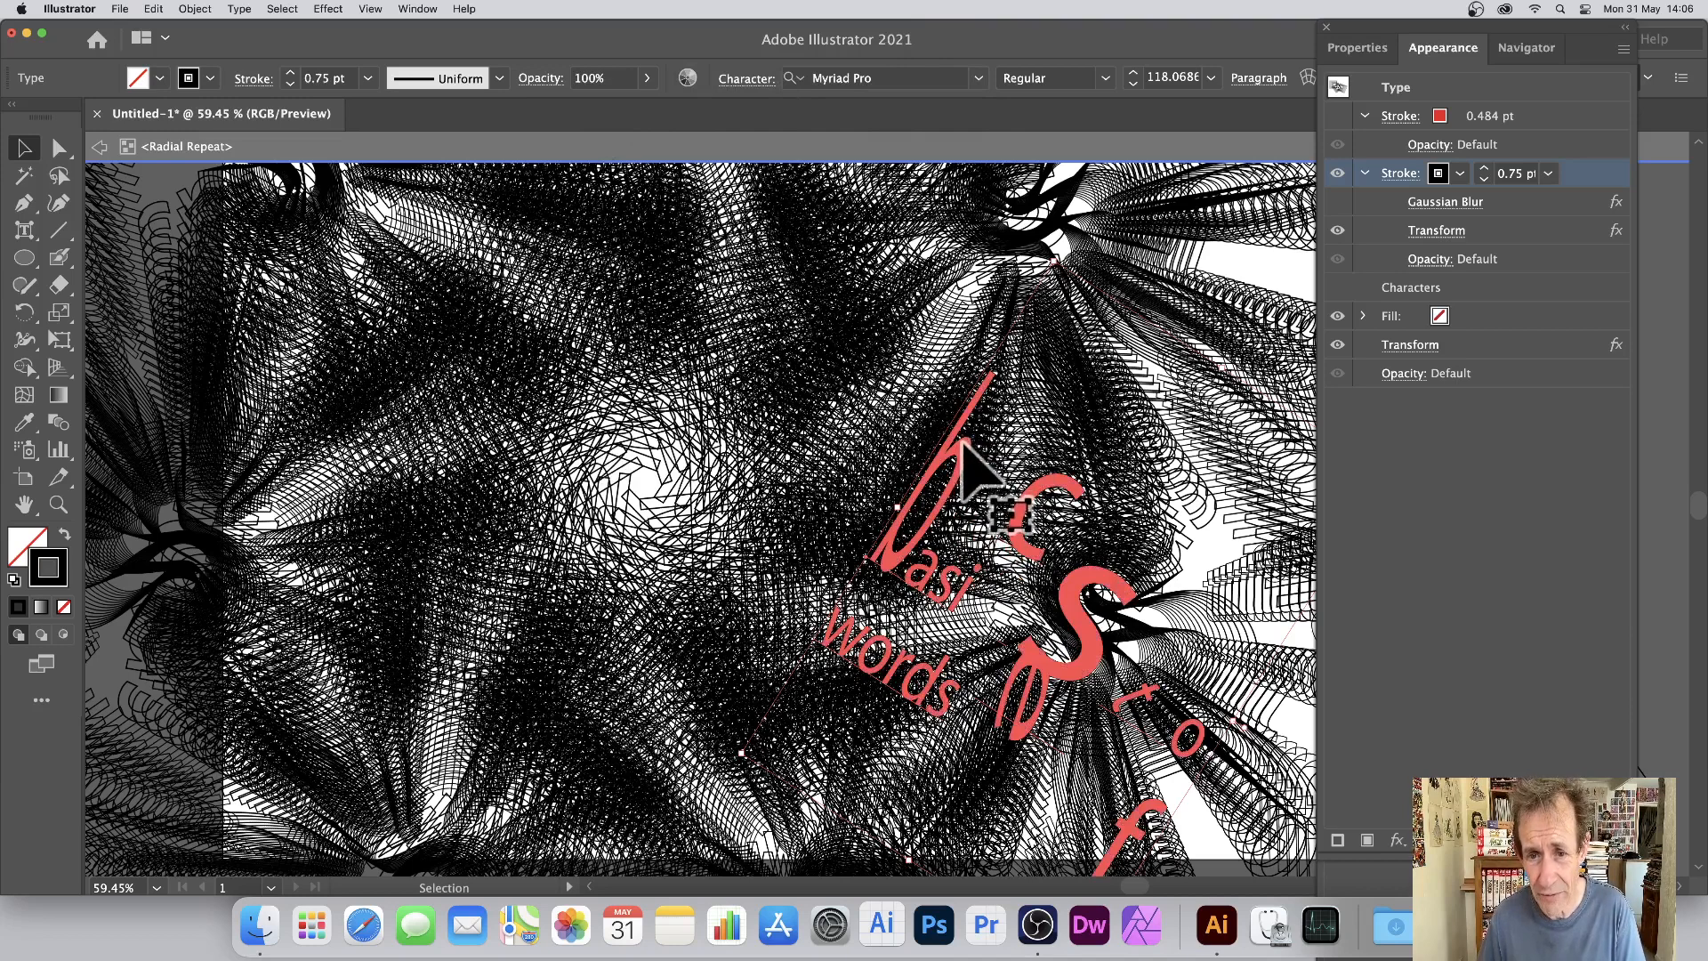
Shorten the elongated letter "b" with the Touch Type tool and leave the radial repeat's isolation mode.
click(29, 233)
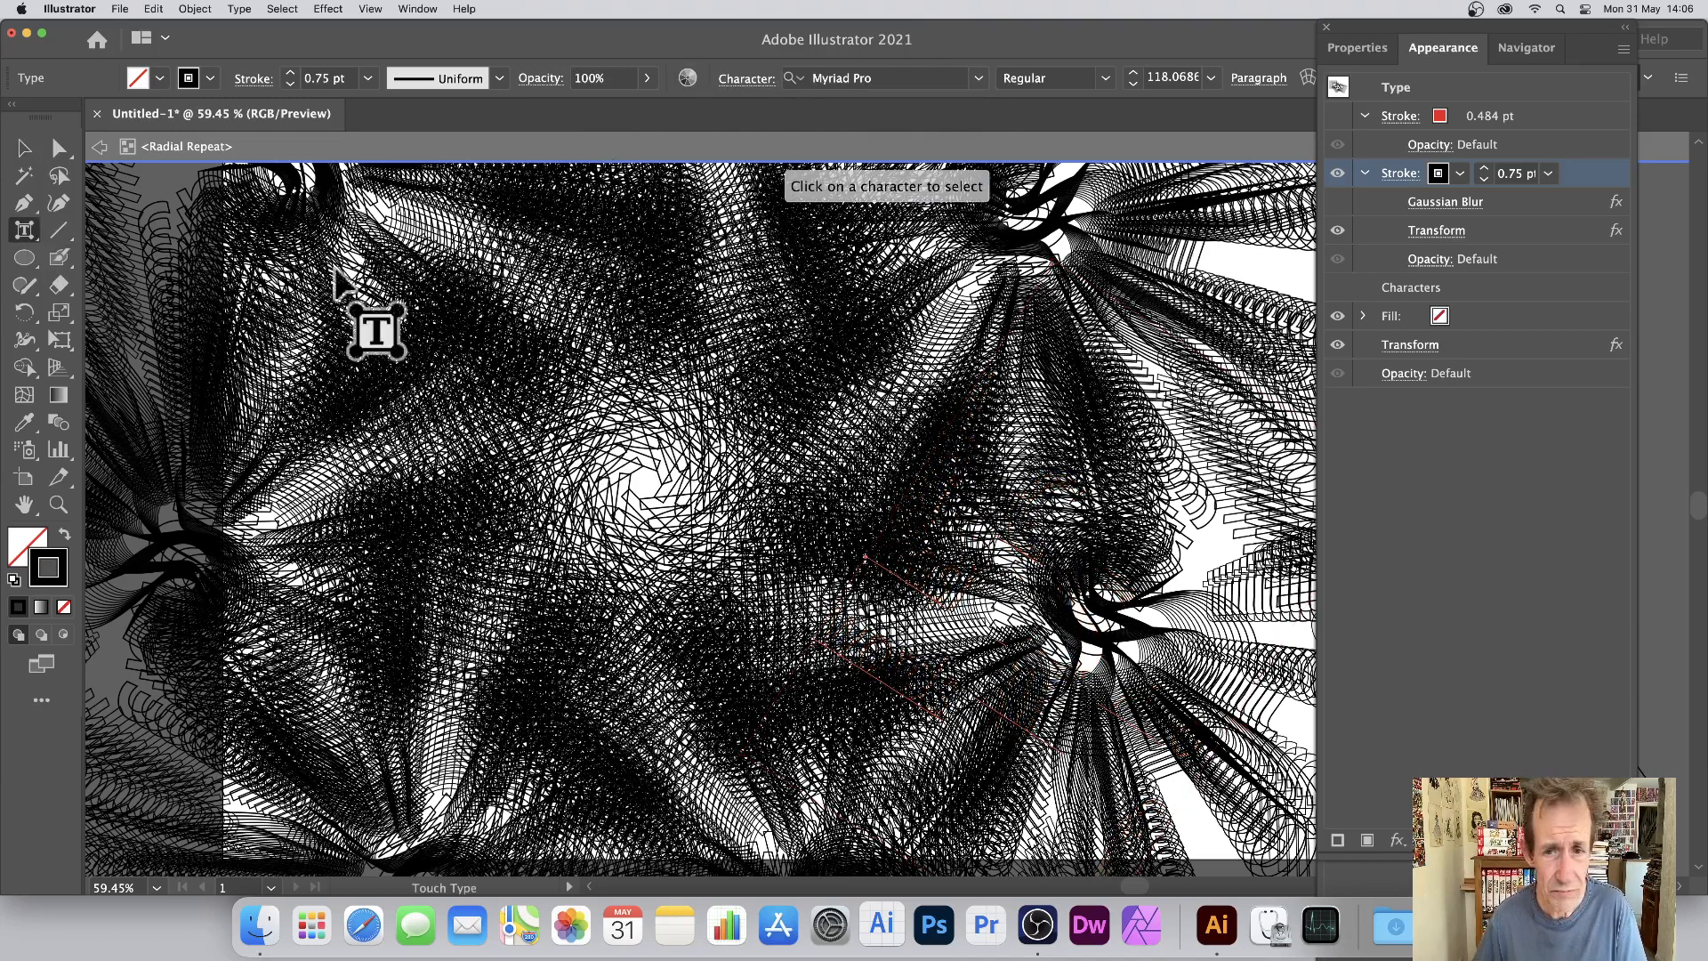
click(955, 452)
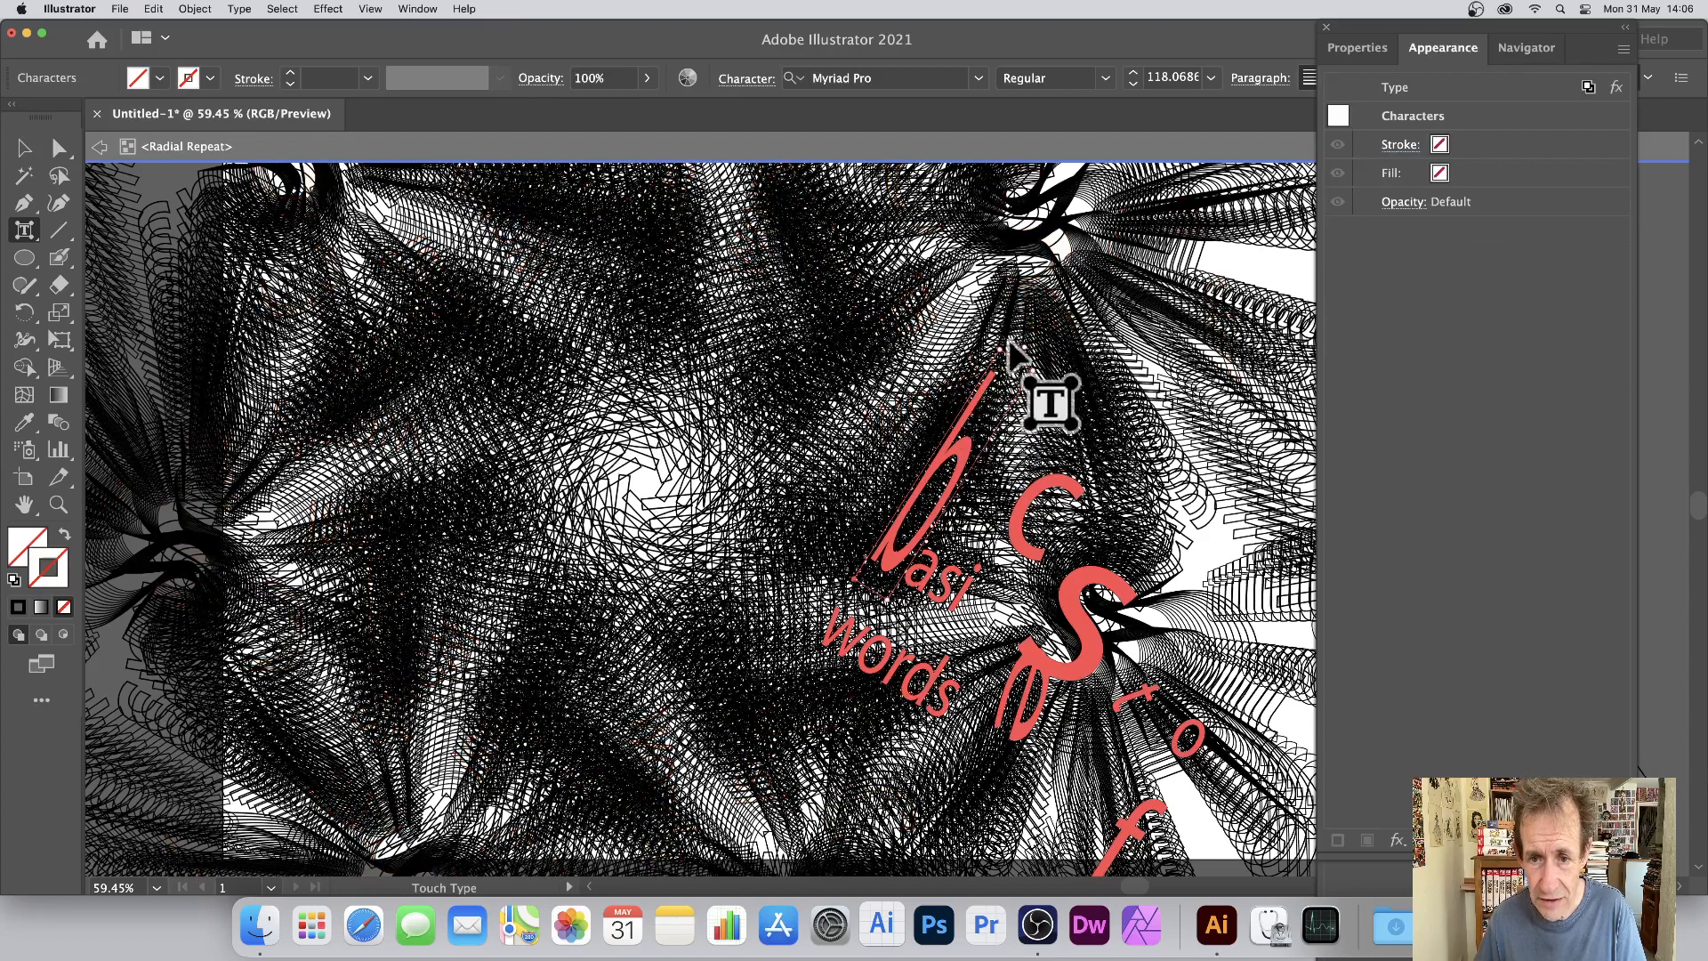
drag(1010, 347, 966, 429)
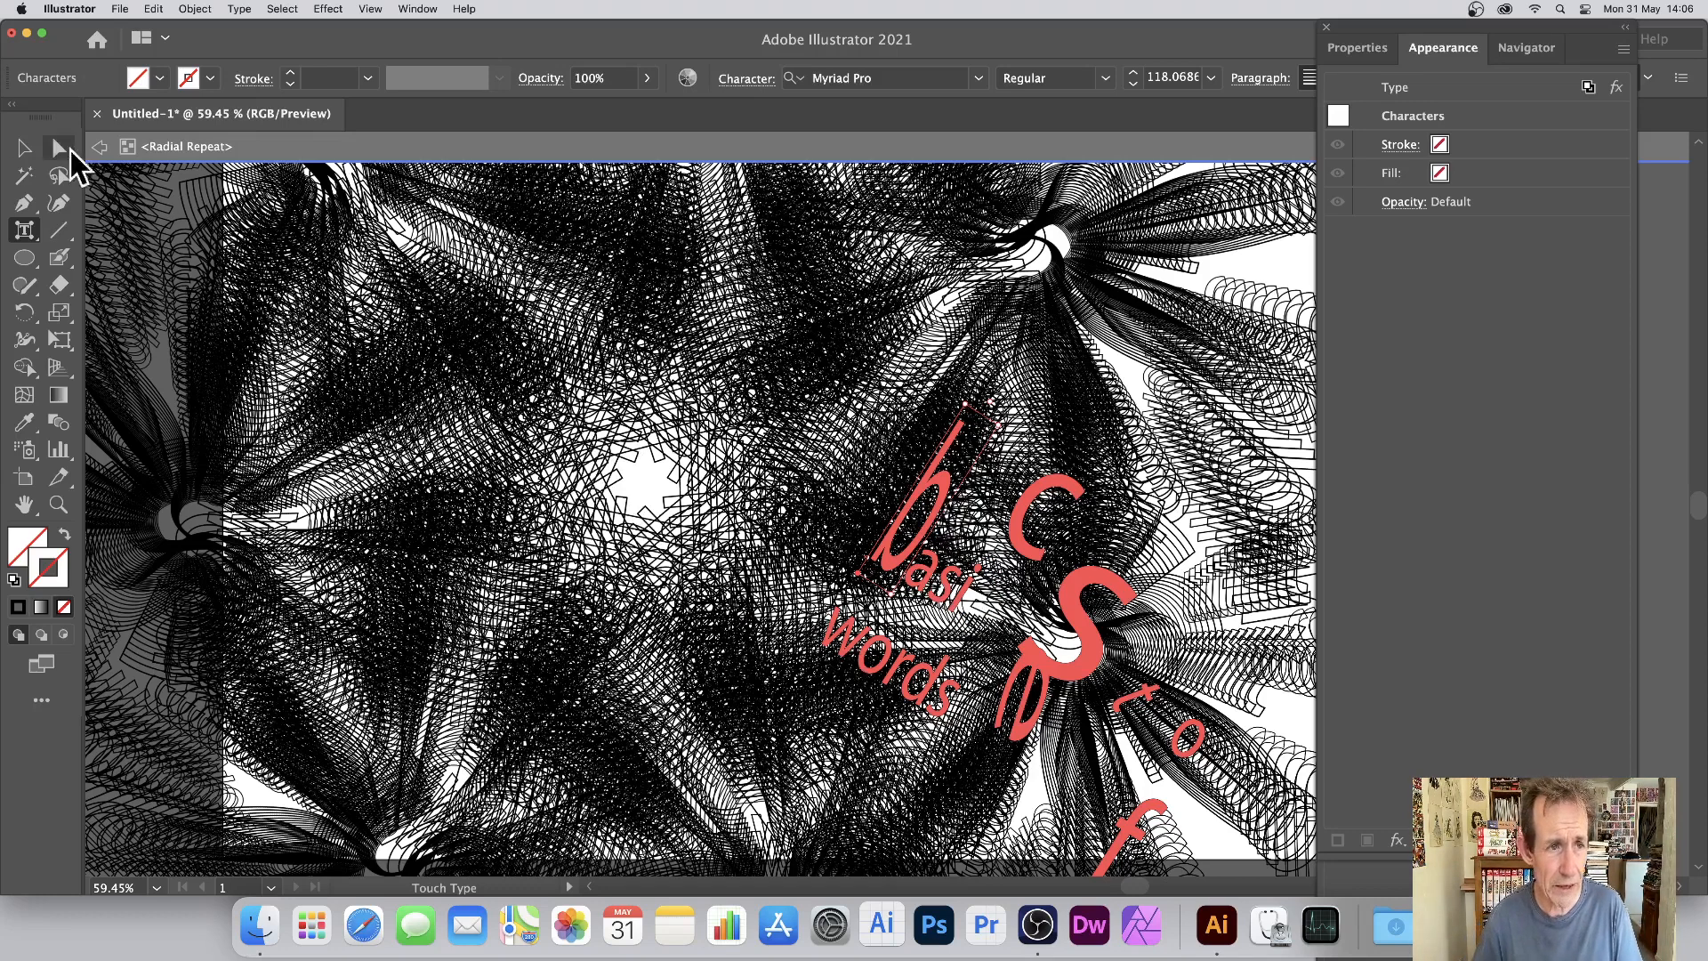
click(98, 146)
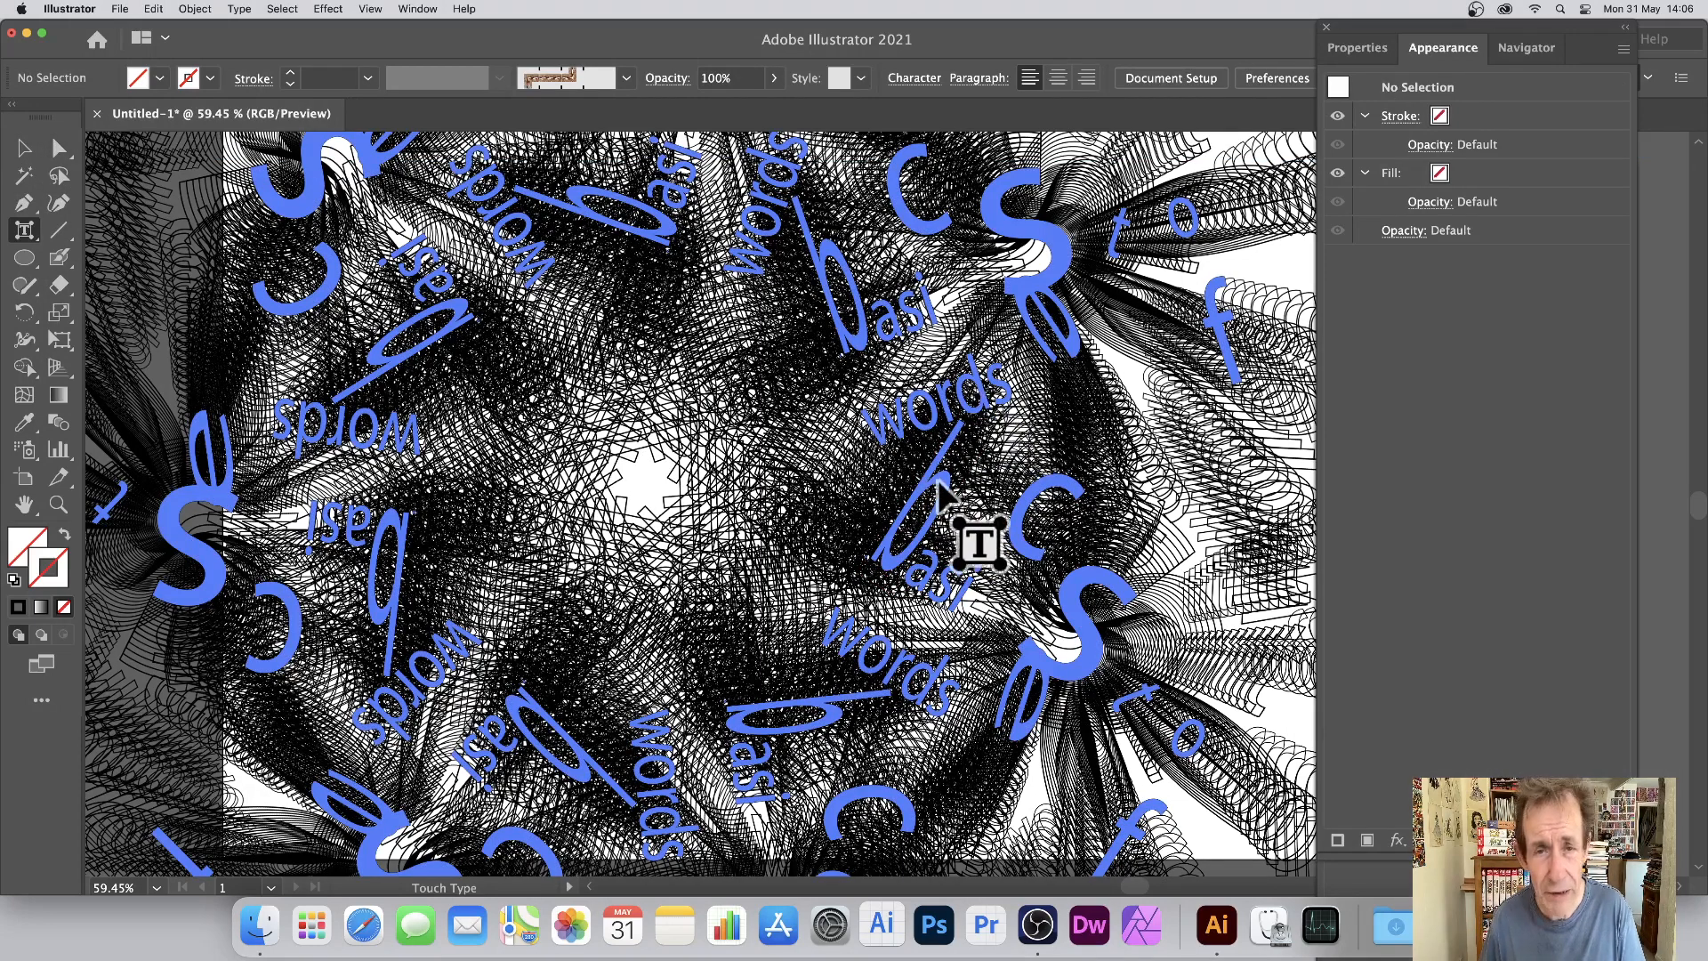
click(24, 151)
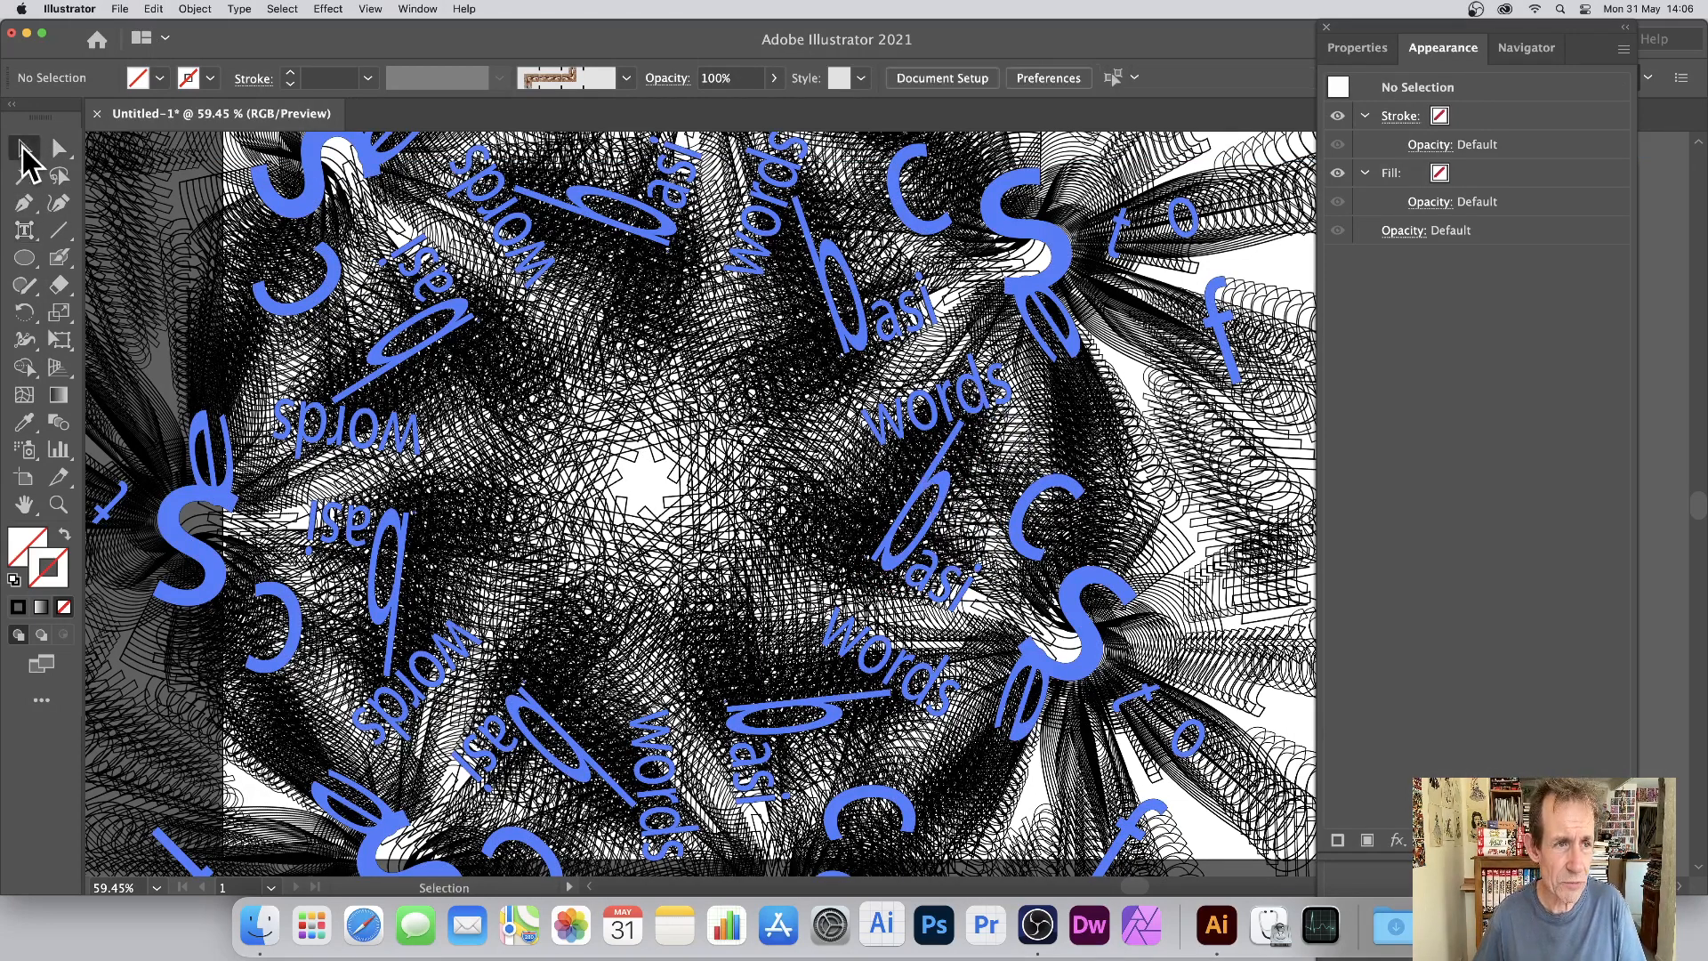
Reposition the radial repeat toward the artboard's left side, with the entire pattern in view.
drag(613, 321, 687, 312)
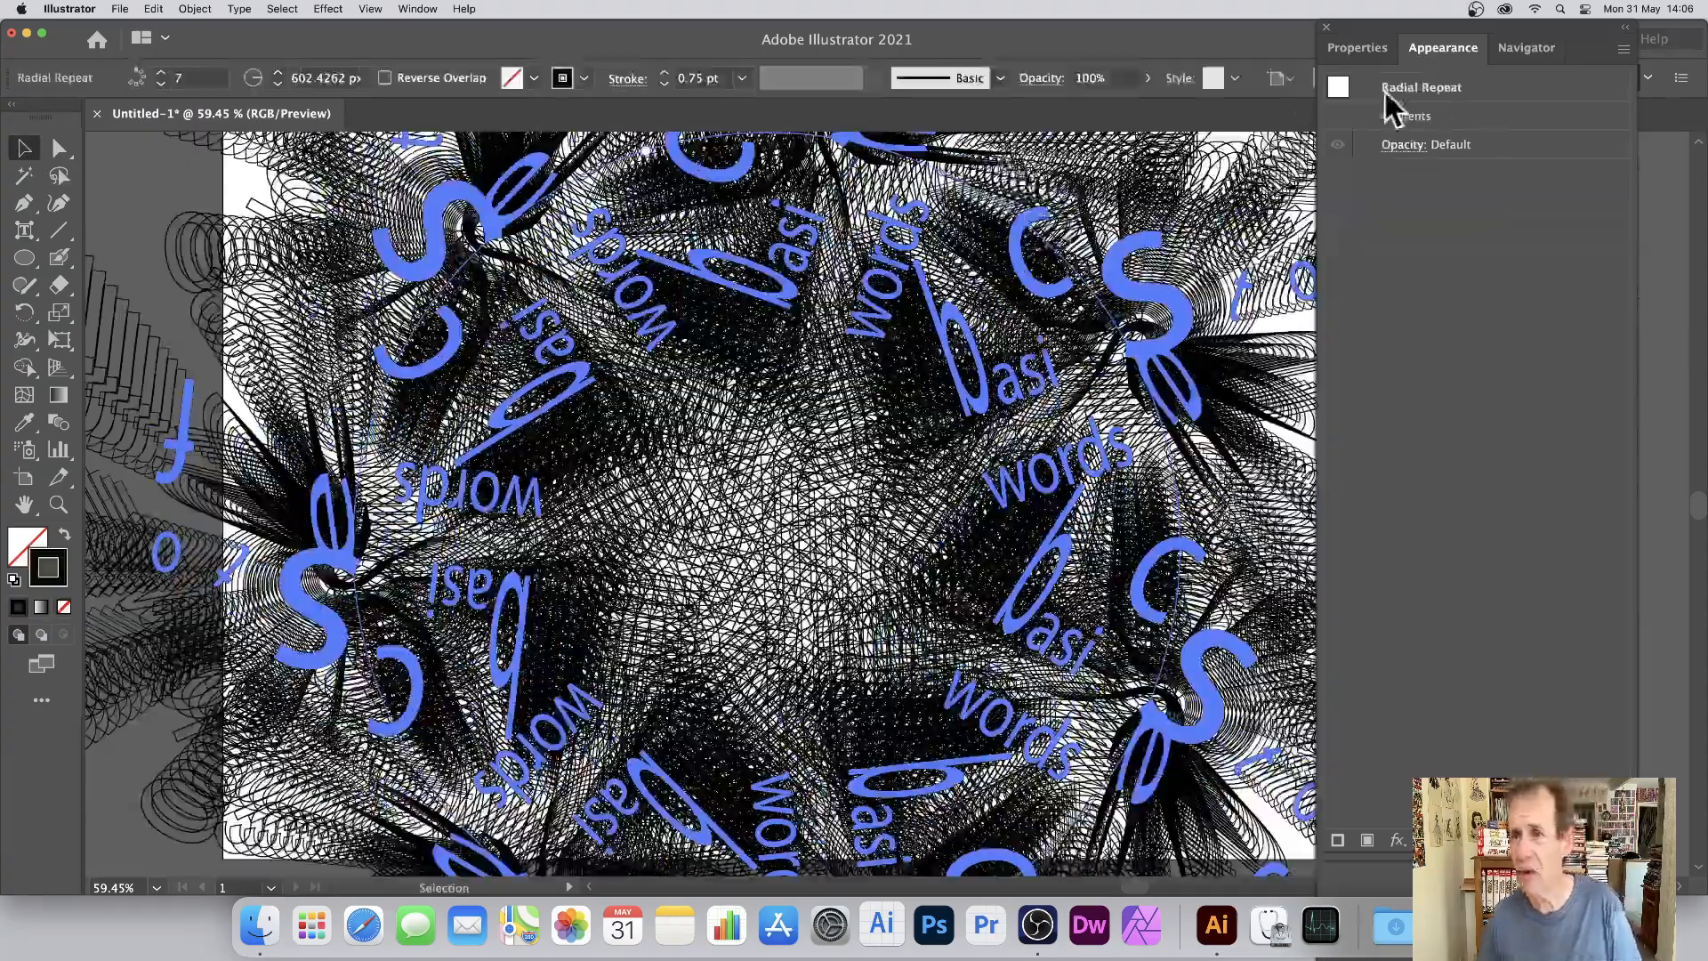
click(1524, 41)
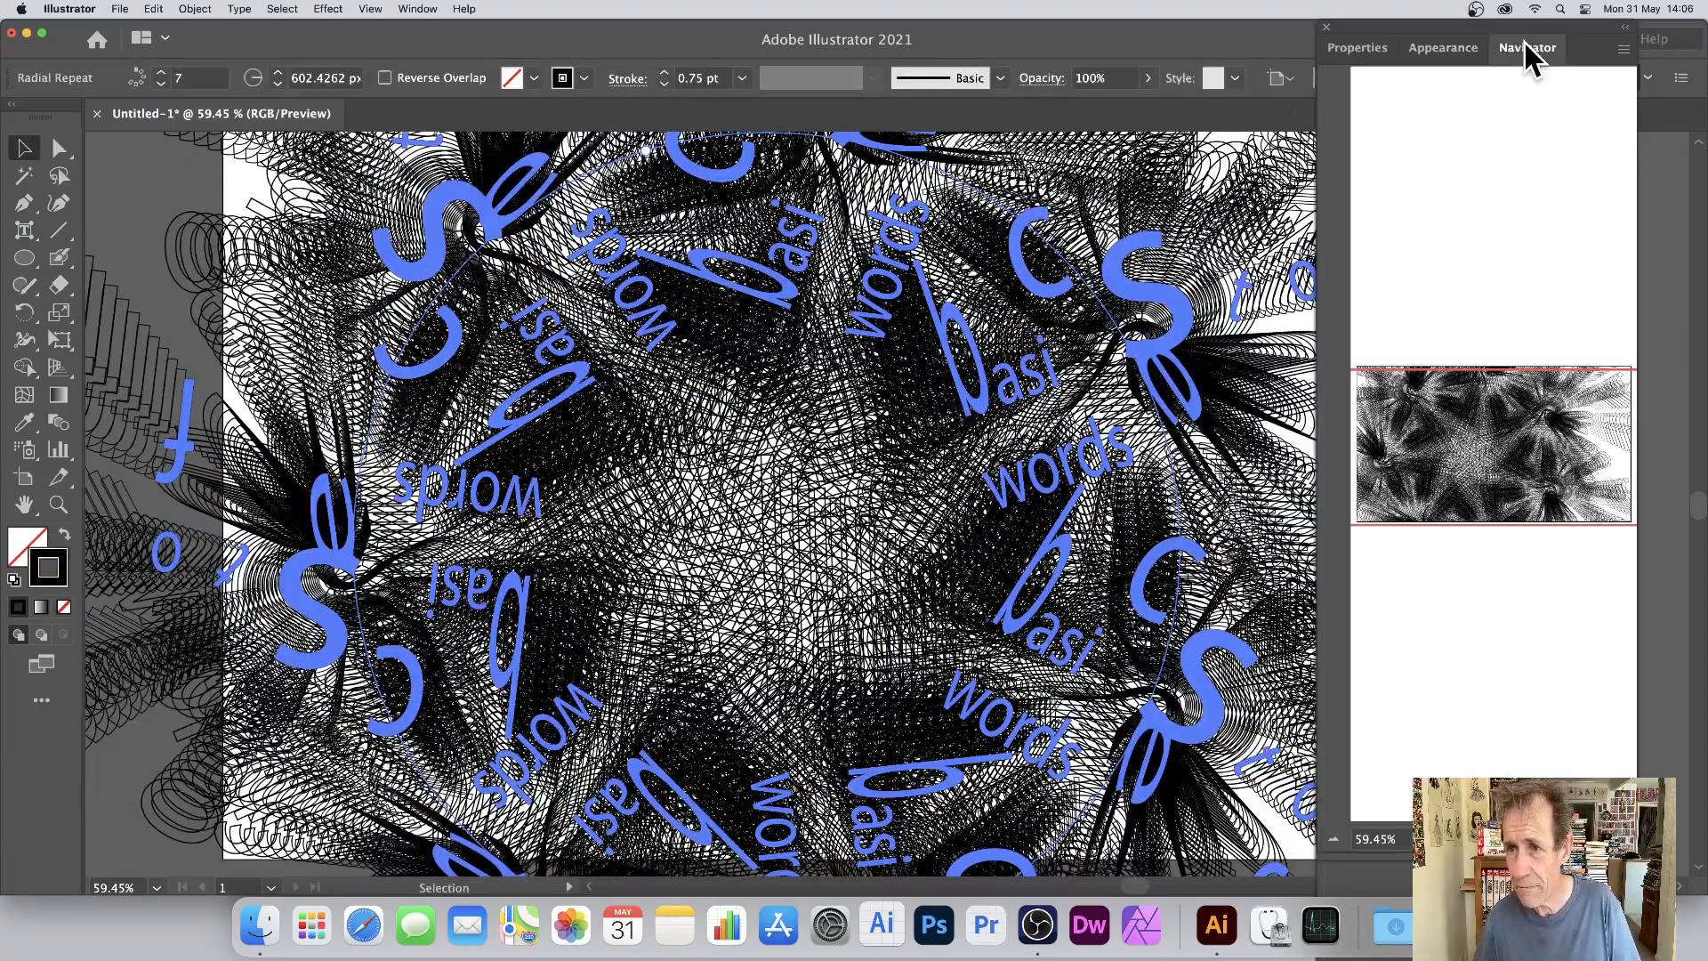
click(1333, 839)
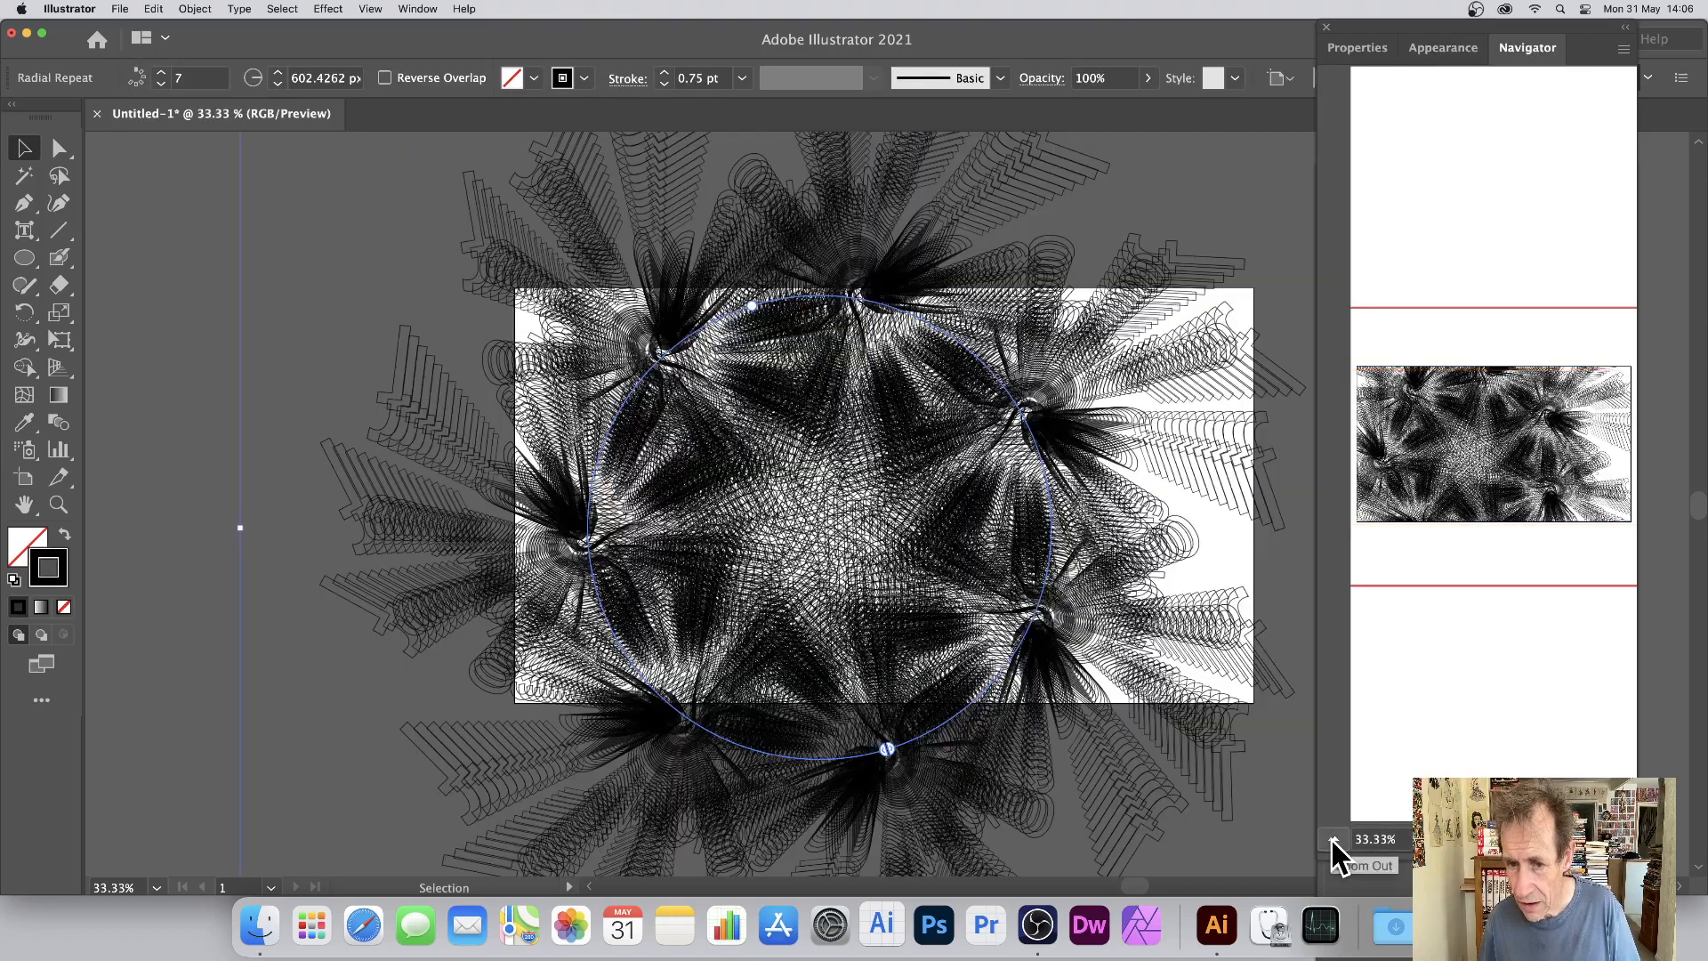
click(1332, 839)
drag(741, 300, 808, 291)
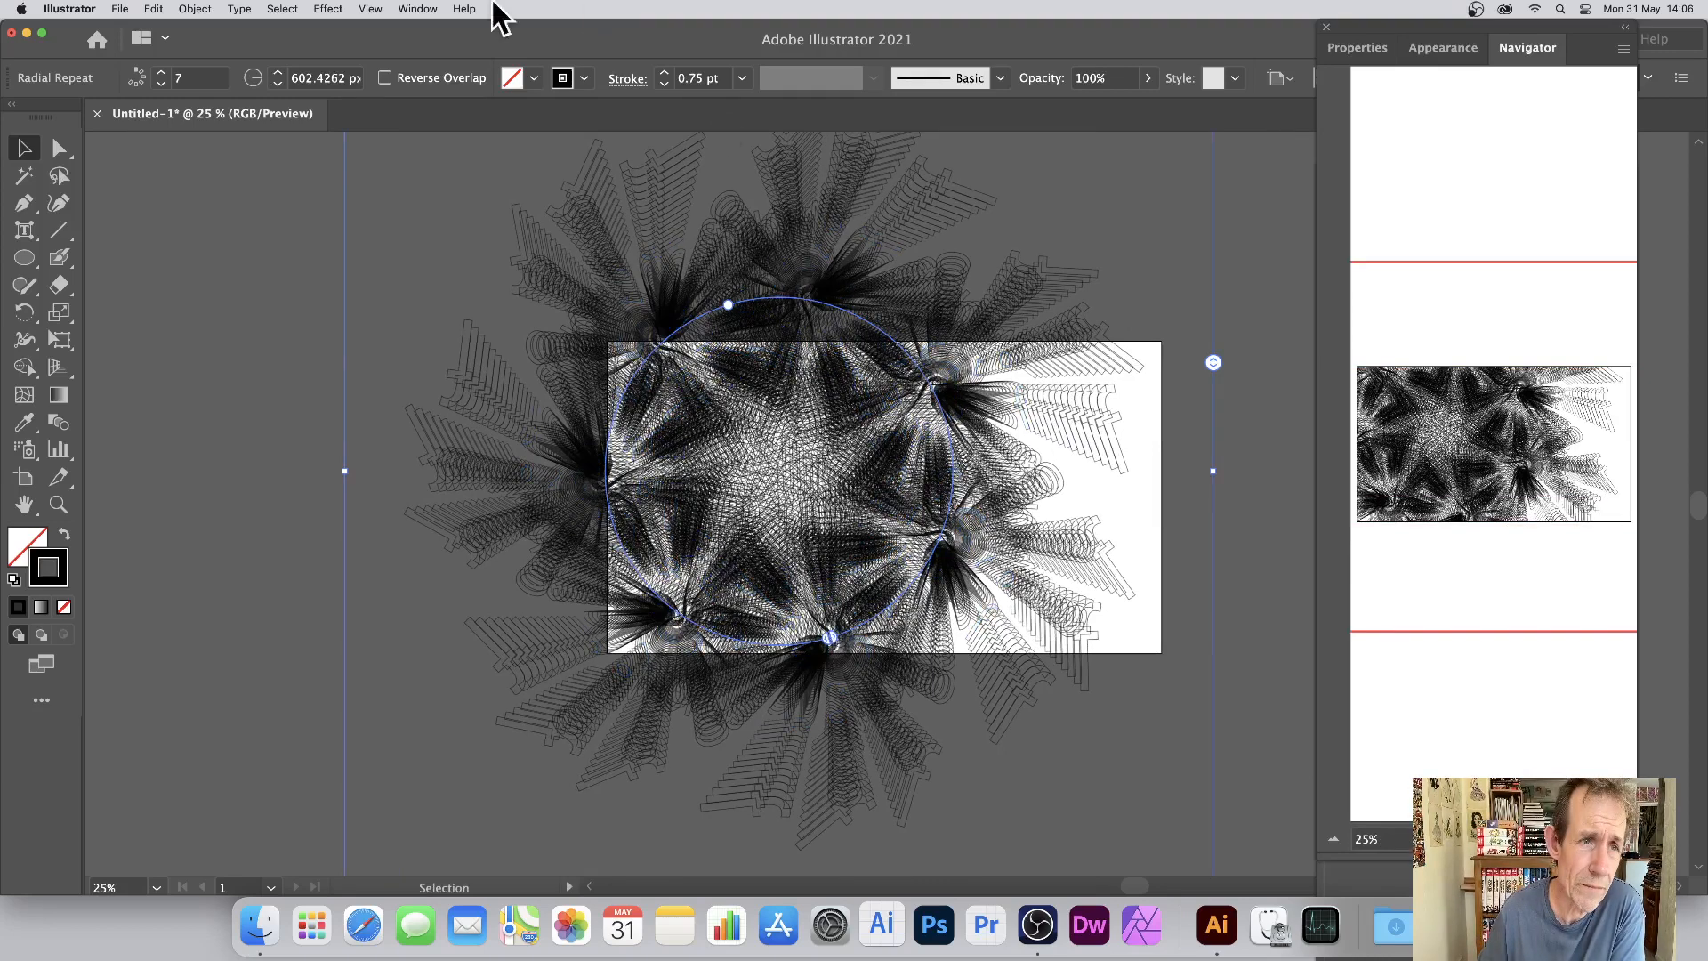
Try warping the radial repeat with a horizontal Arc Lower envelope at 90% bend and 46% horizontal distortion, and undo the warp.
click(191, 10)
mouse_move(229, 497)
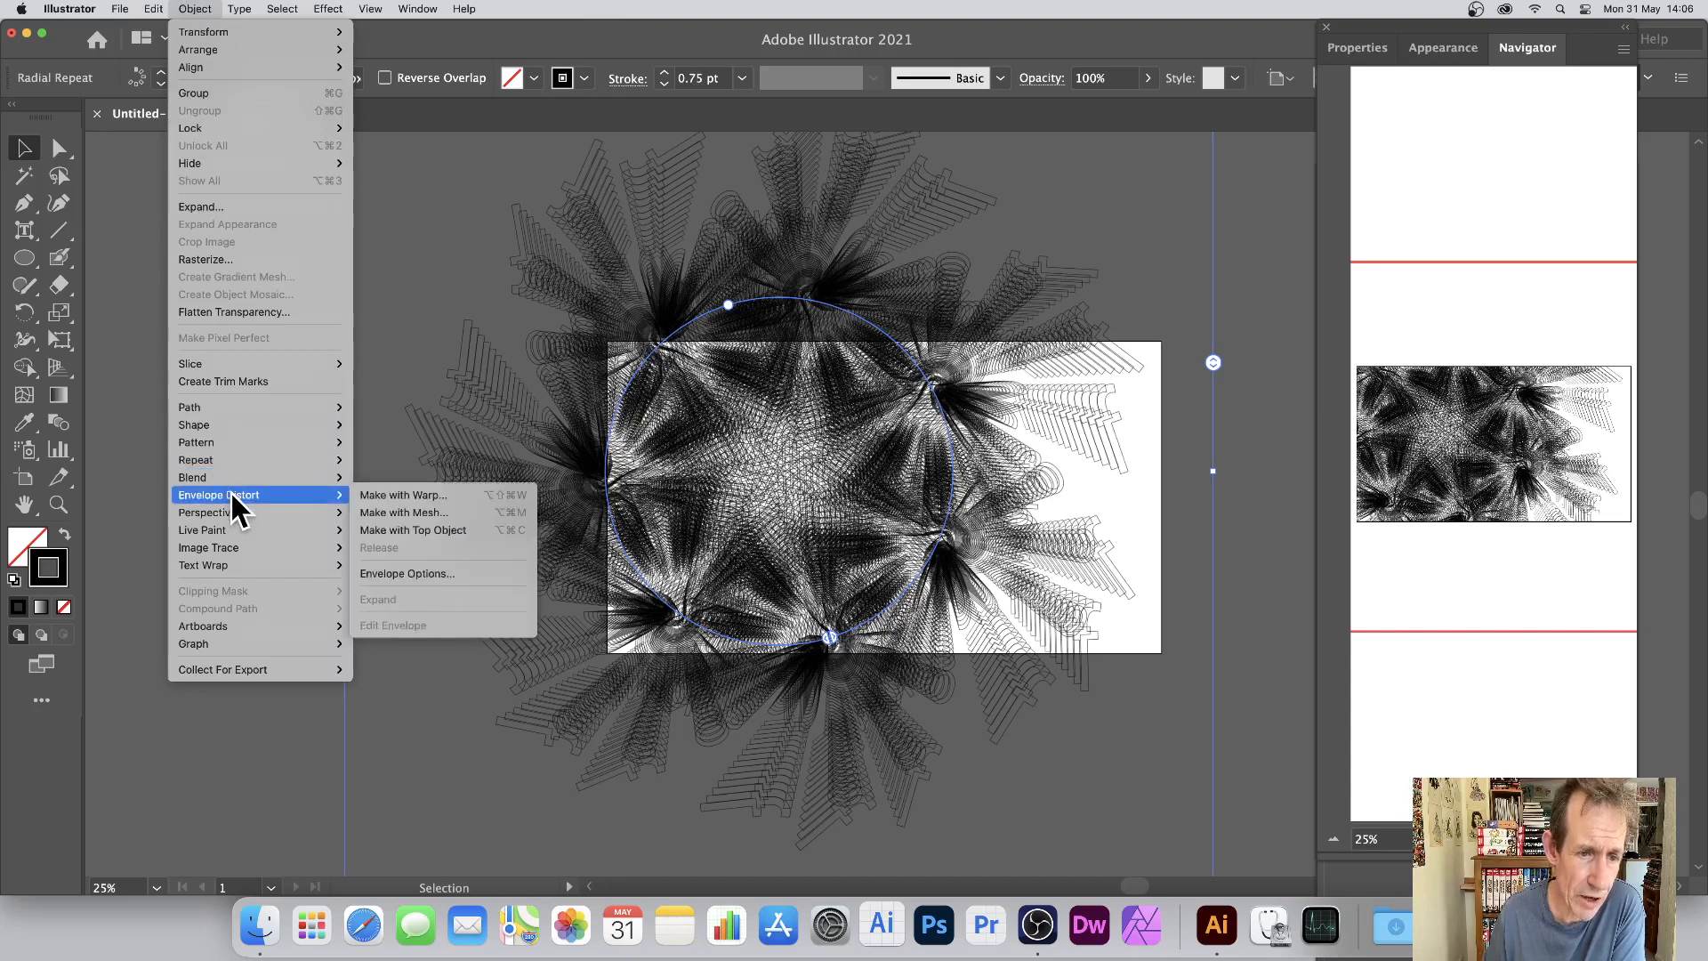
click(414, 498)
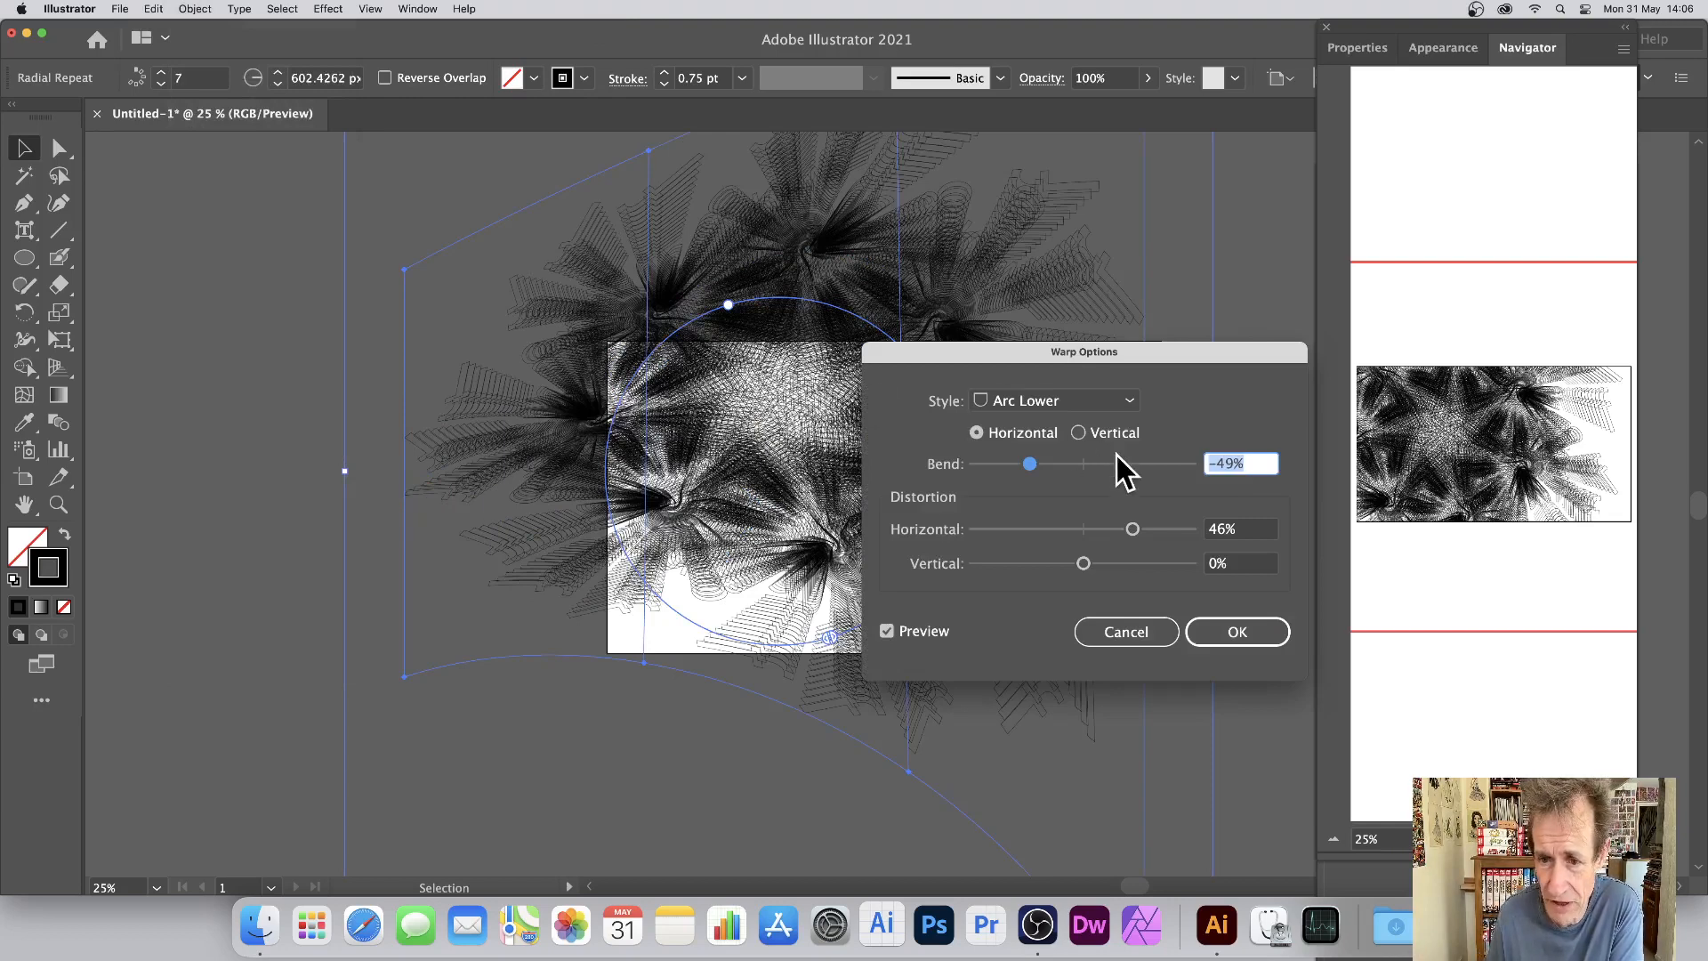
click(1179, 464)
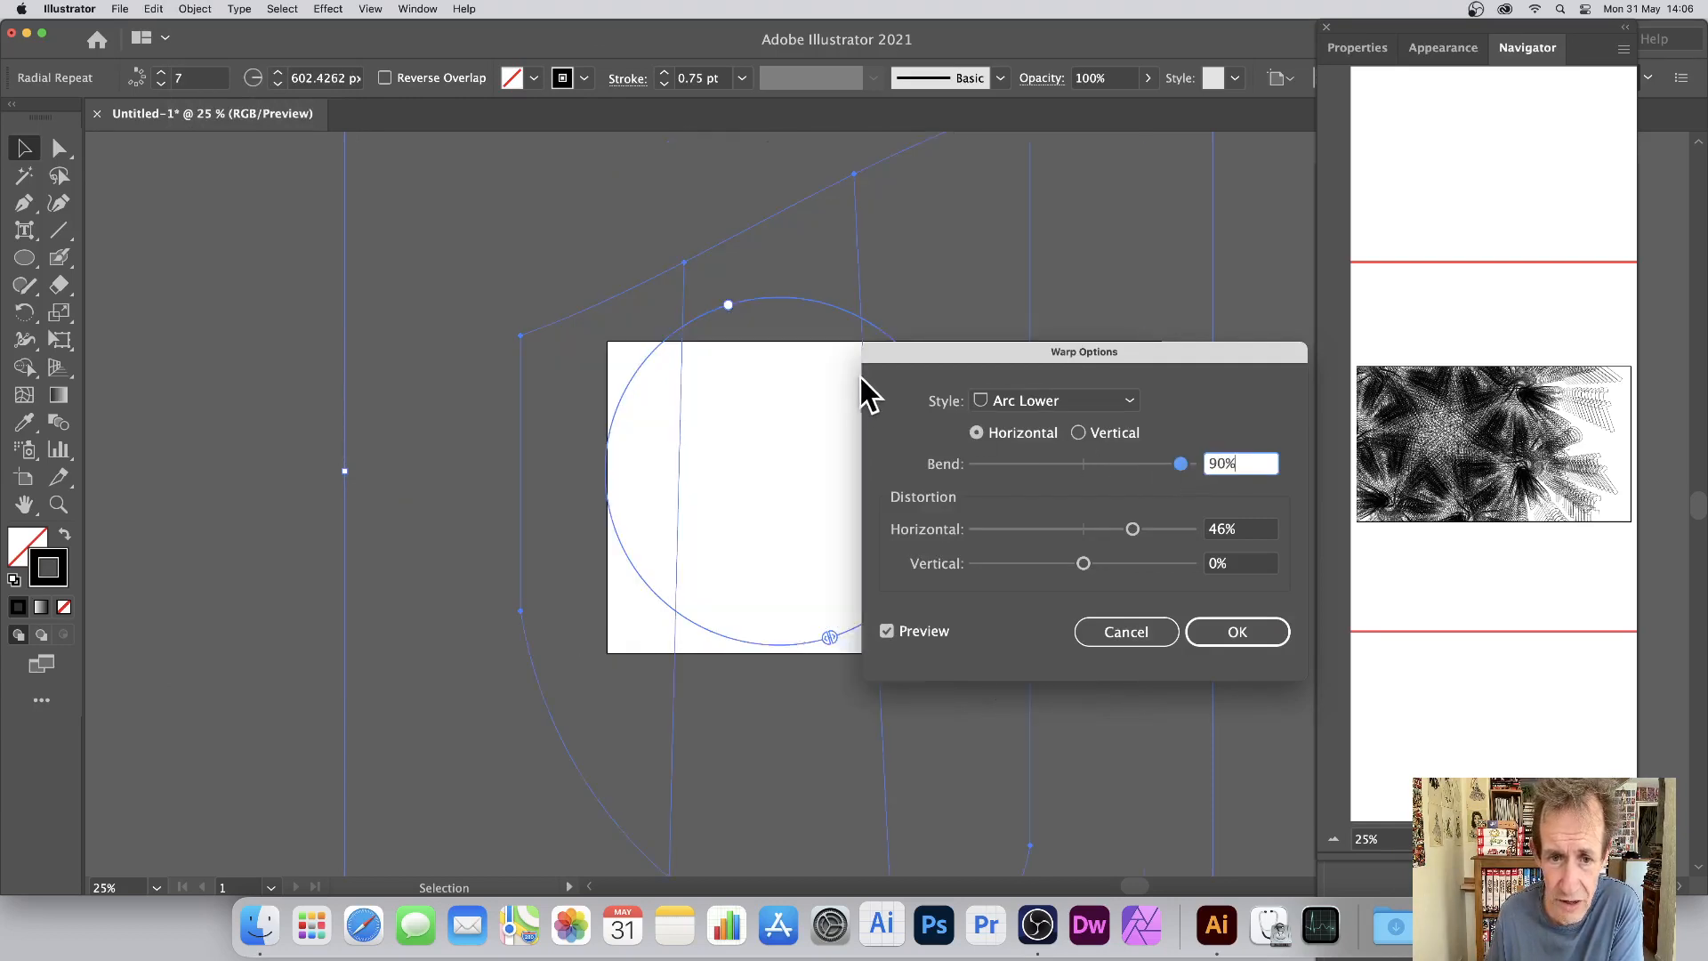
drag(957, 358, 985, 250)
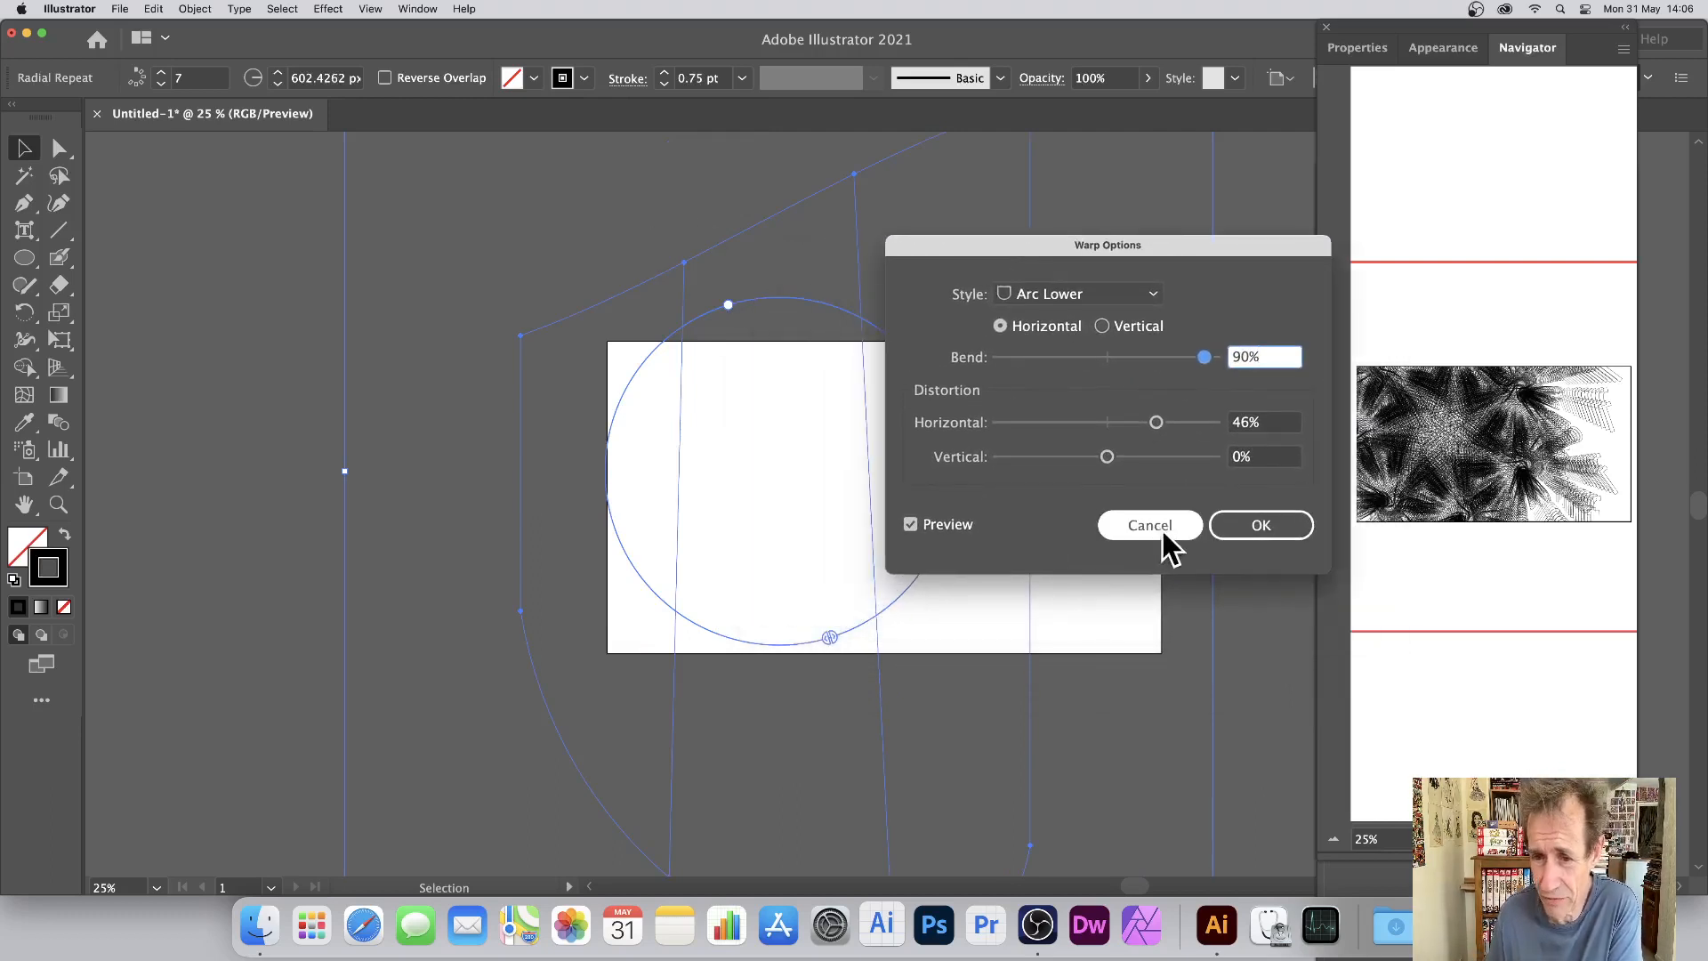
click(1243, 517)
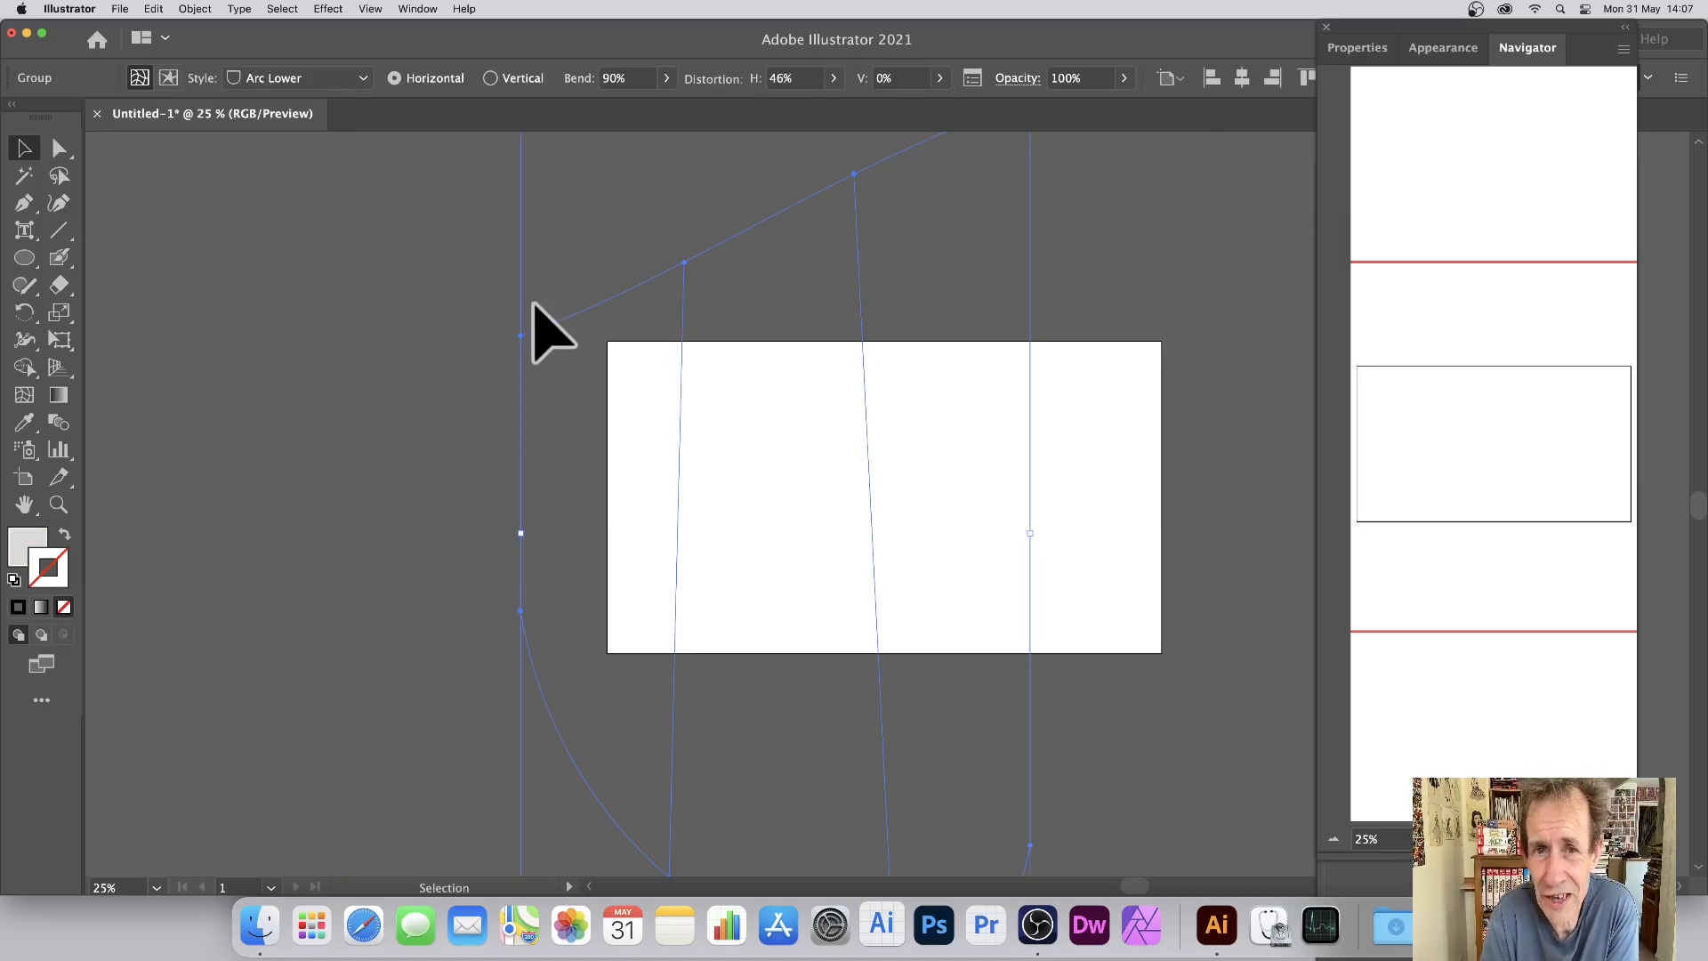
key(super+z)
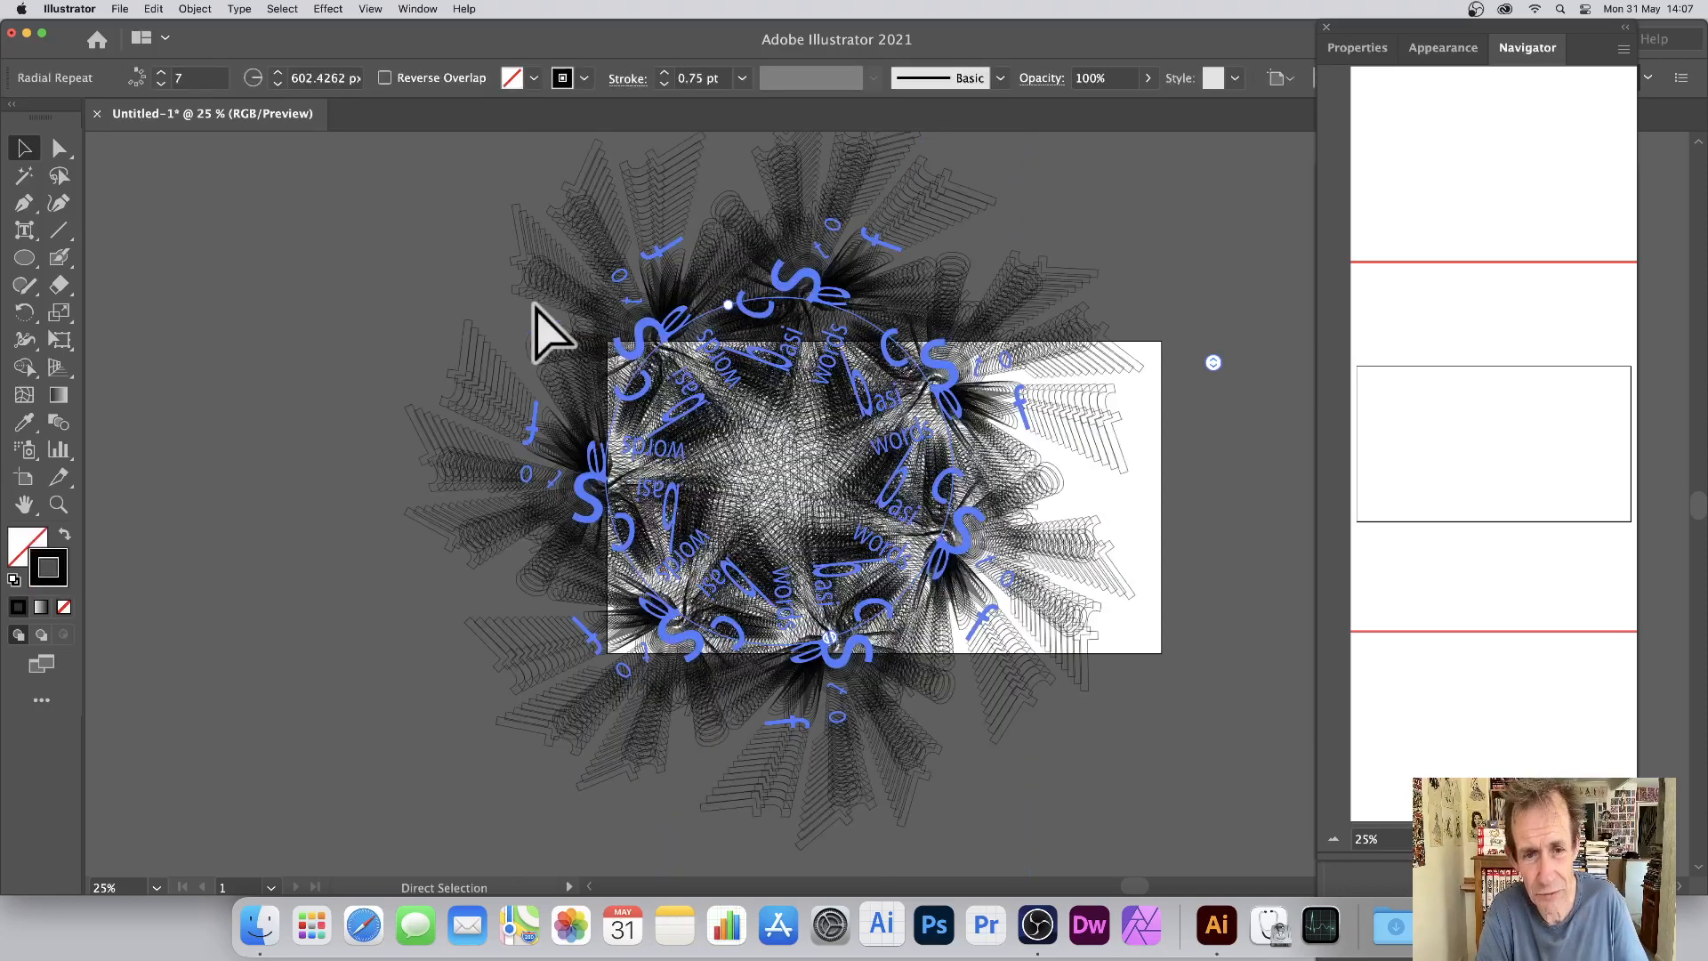